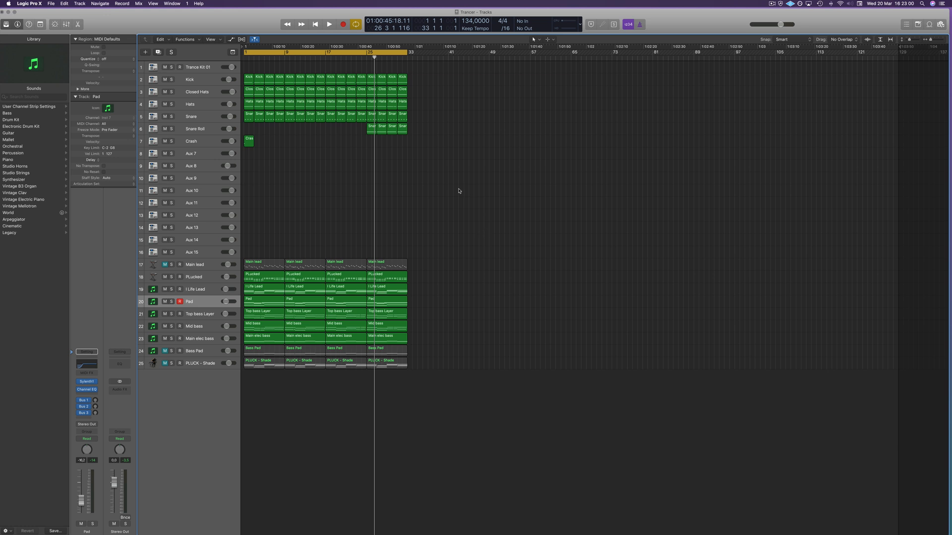
# Step: Play the arrangement, unmuting the Main lead track and muting the Pad and Top bass Layer tracks along the way
pyautogui.press('space')
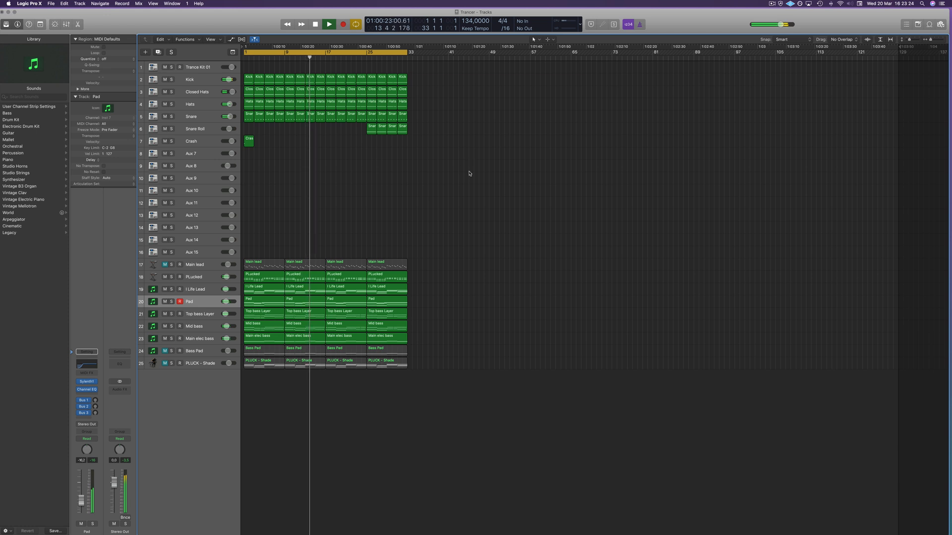
pyautogui.click(171, 266)
pyautogui.click(171, 266)
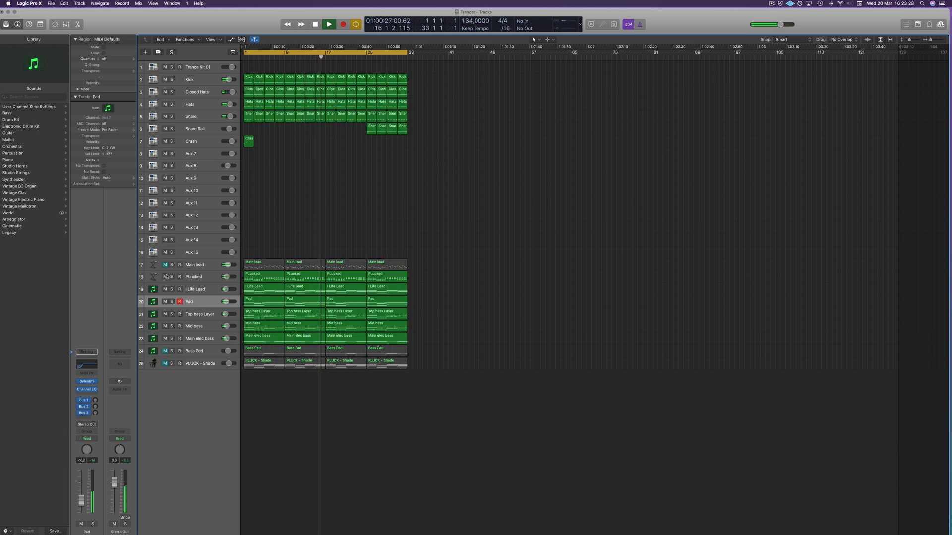
pyautogui.click(164, 266)
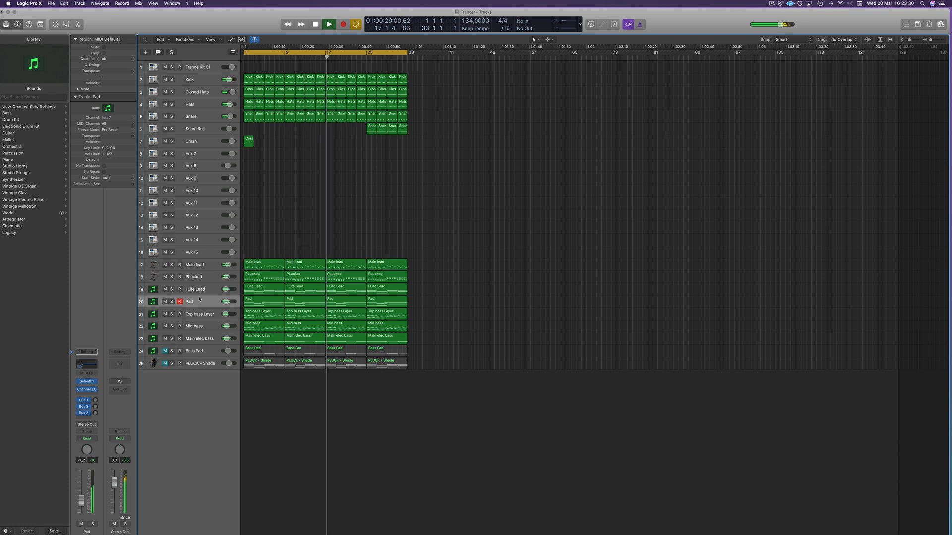
pyautogui.click(165, 302)
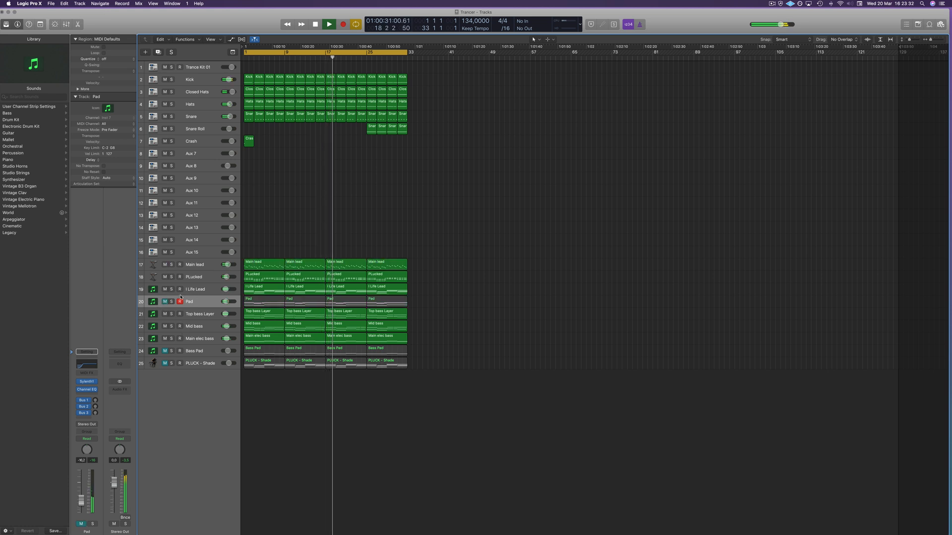
pyautogui.click(165, 314)
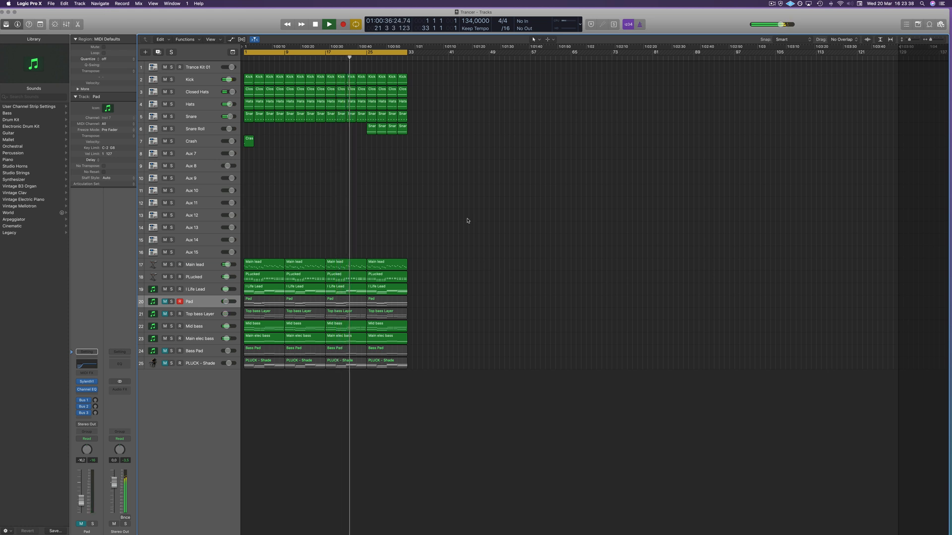
pyautogui.press('space')
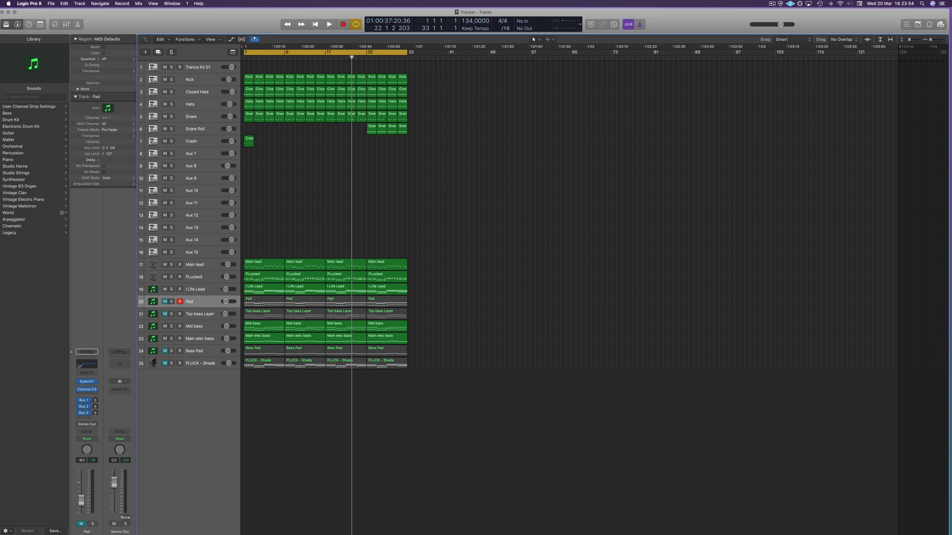
# Step: Play the arrangement from the beginning with the Kick track soloed and selected
pyautogui.press('Return')
pyautogui.press('space')
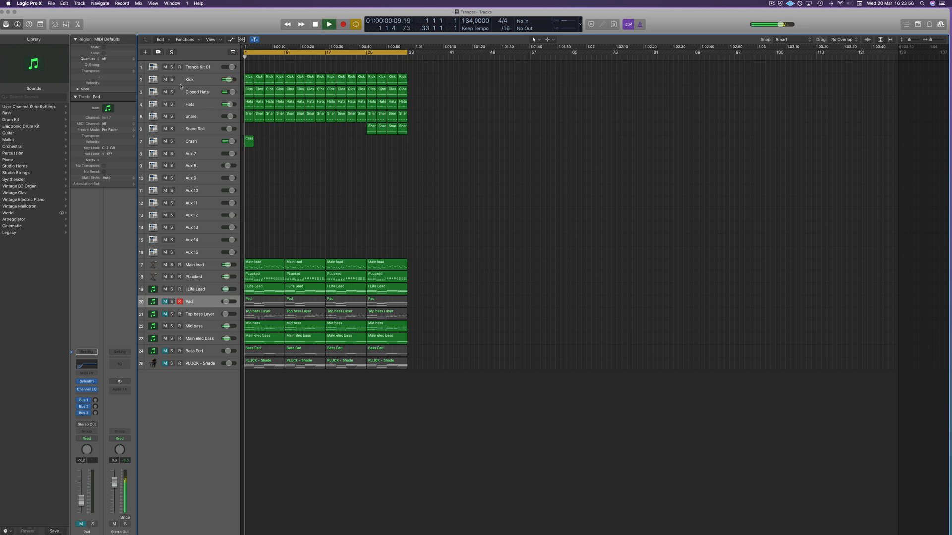
pyautogui.click(171, 80)
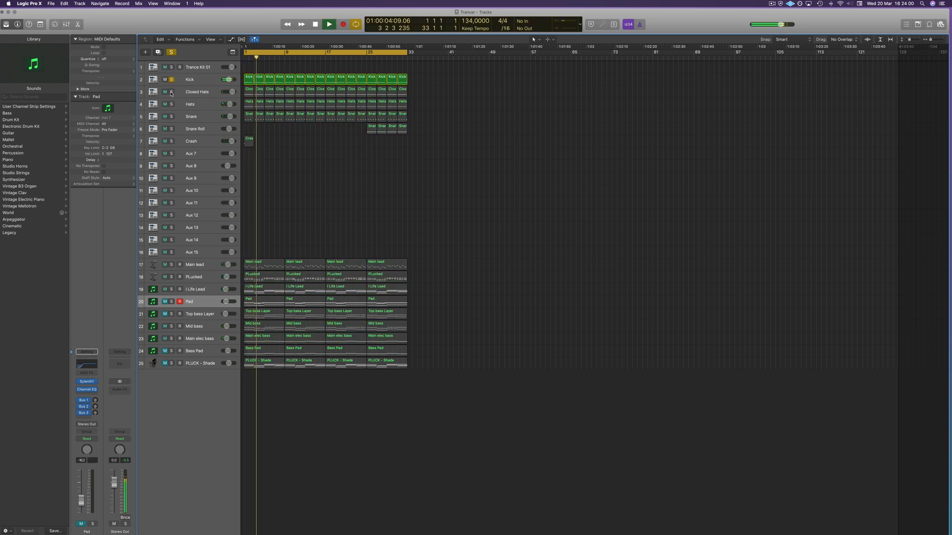
pyautogui.click(204, 79)
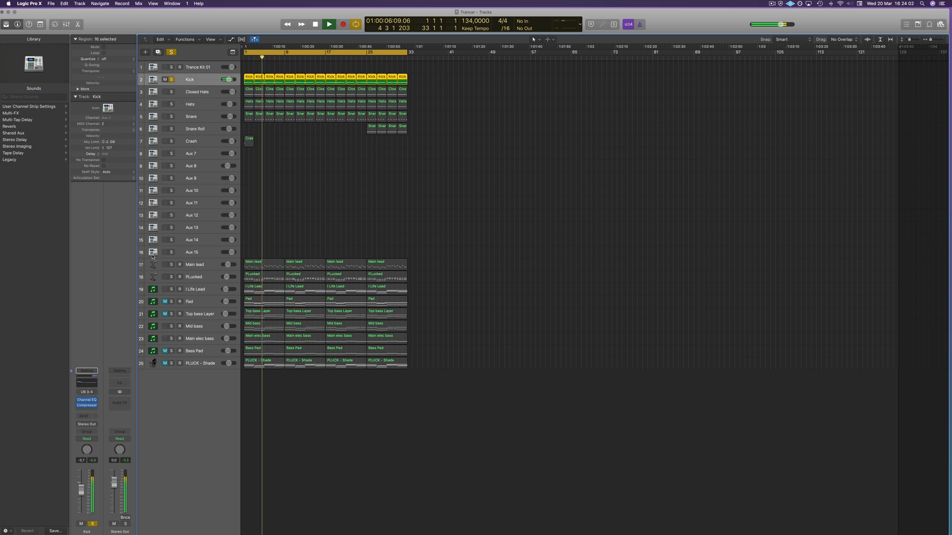
# Step: Open Trance Kit 01's Ultrabeat instrument and compare the Bass Drum Kick voice with its noise generator off and on
pyautogui.press('Up')
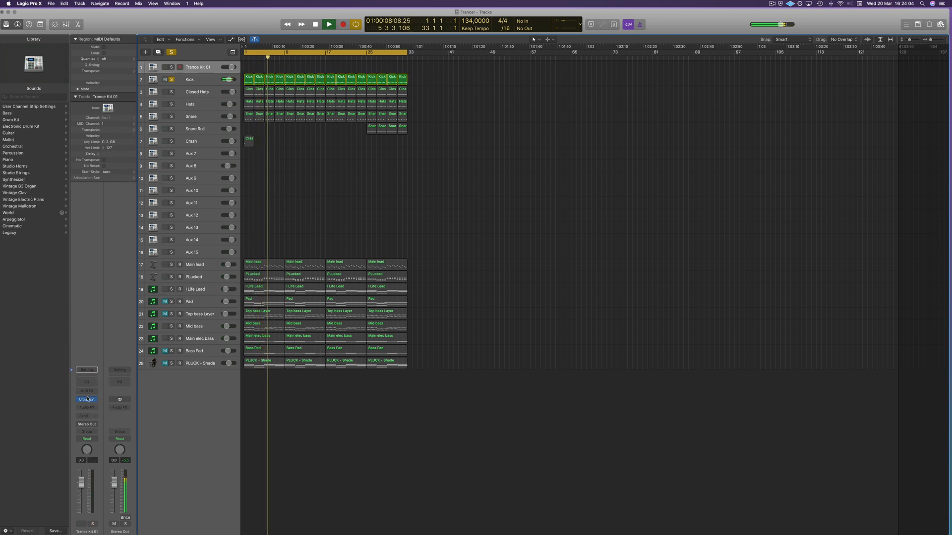
pyautogui.click(87, 400)
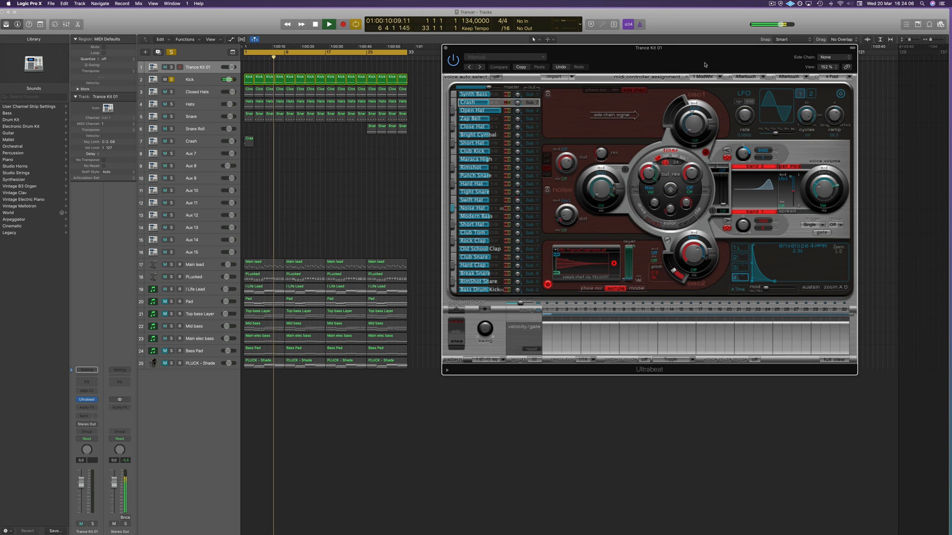
pyautogui.moveTo(704, 64); pyautogui.dragTo(732, 89)
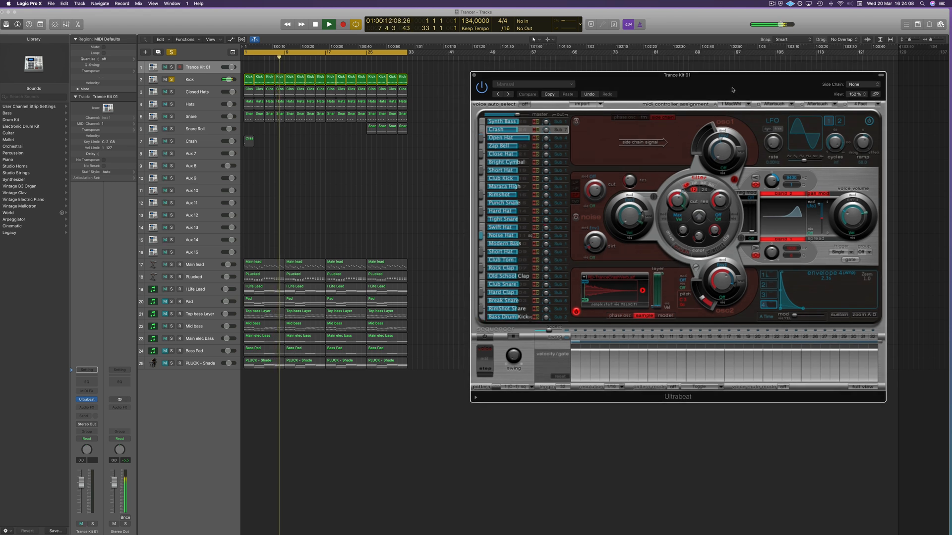
pyautogui.click(511, 317)
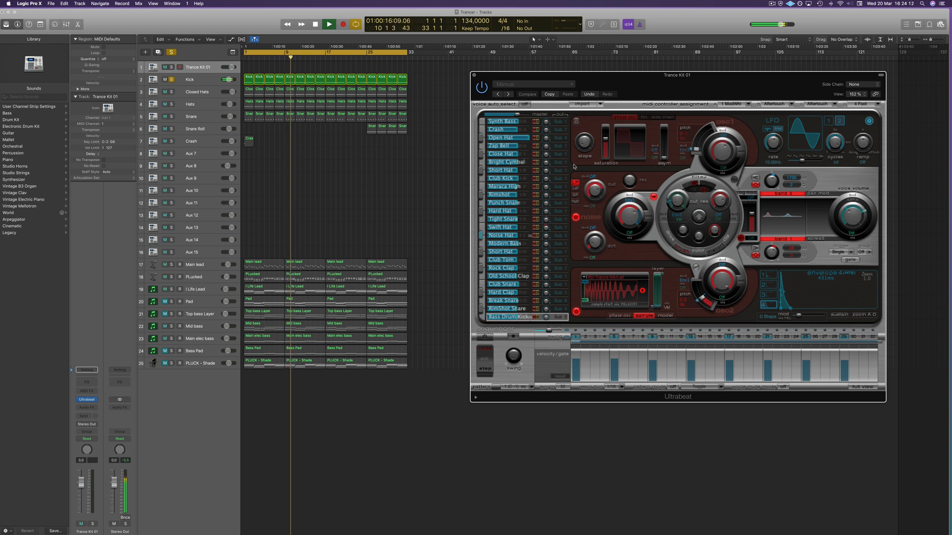
pyautogui.click(575, 217)
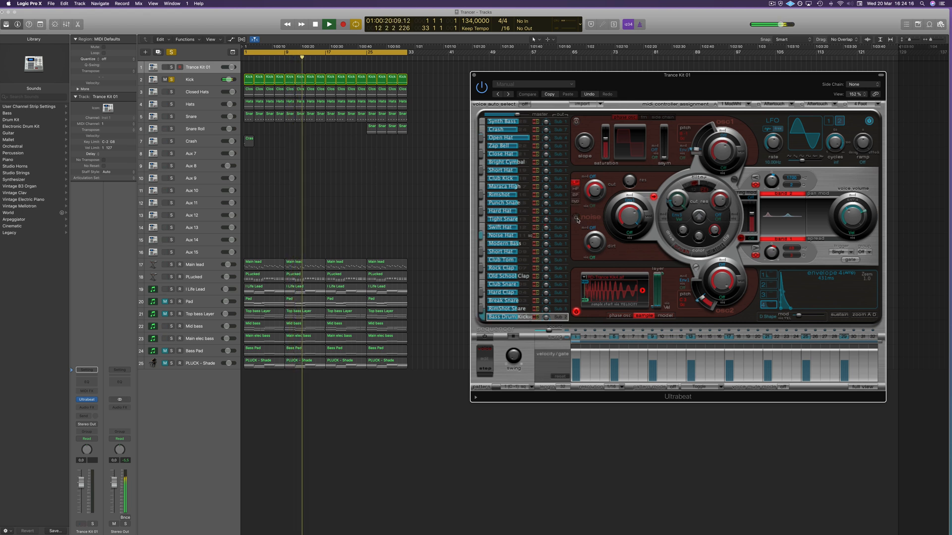
pyautogui.click(575, 217)
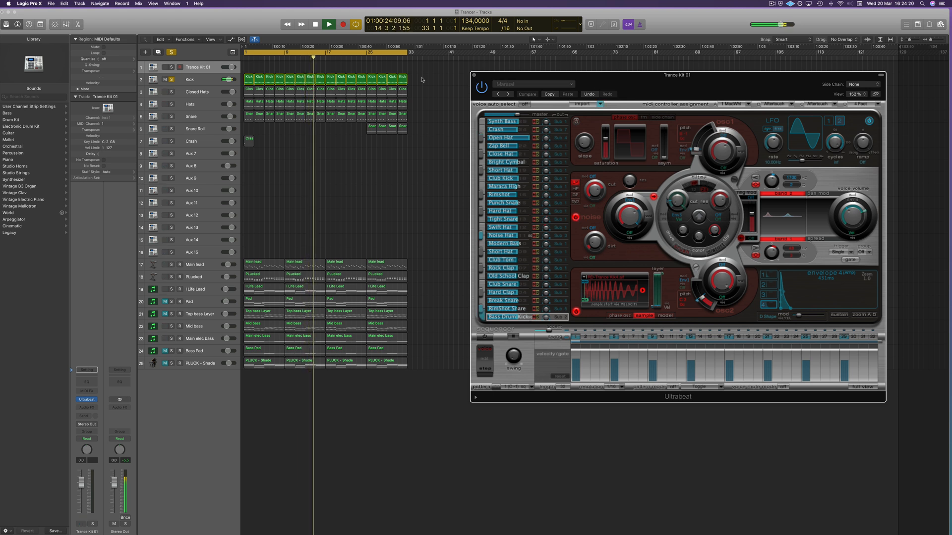
# Step: Layer the Closed Hats, Hats, Snare and Snare Roll onto the soloed Kick one by one to audition the drum build-up
pyautogui.click(171, 92)
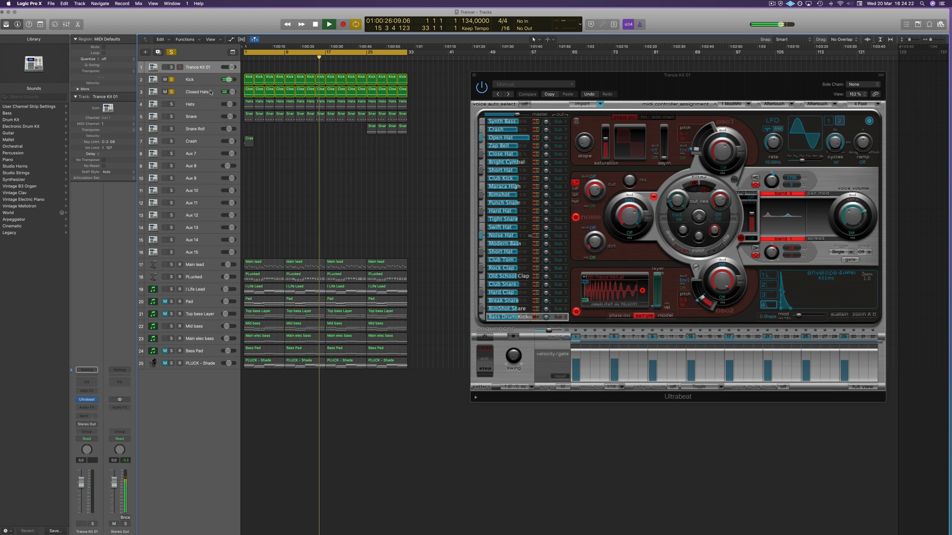
pyautogui.click(171, 104)
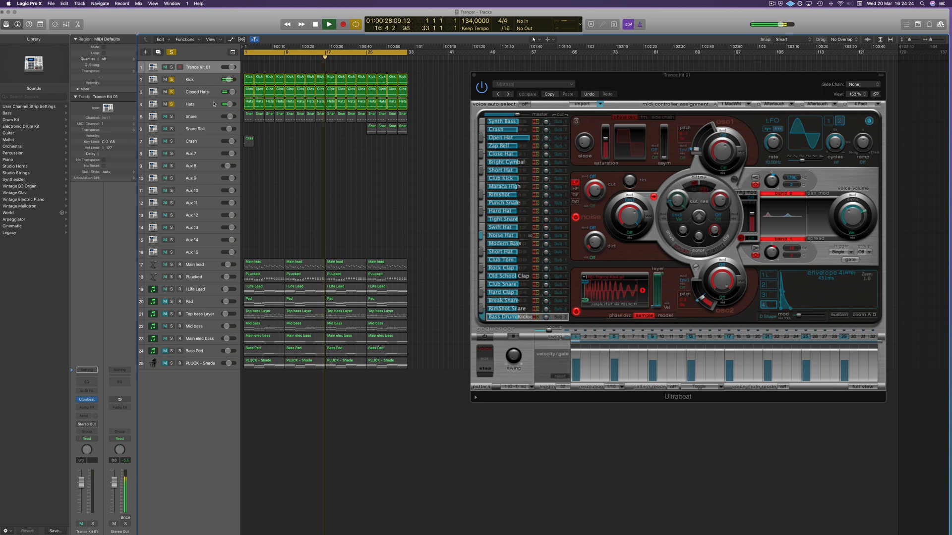
pyautogui.click(214, 104)
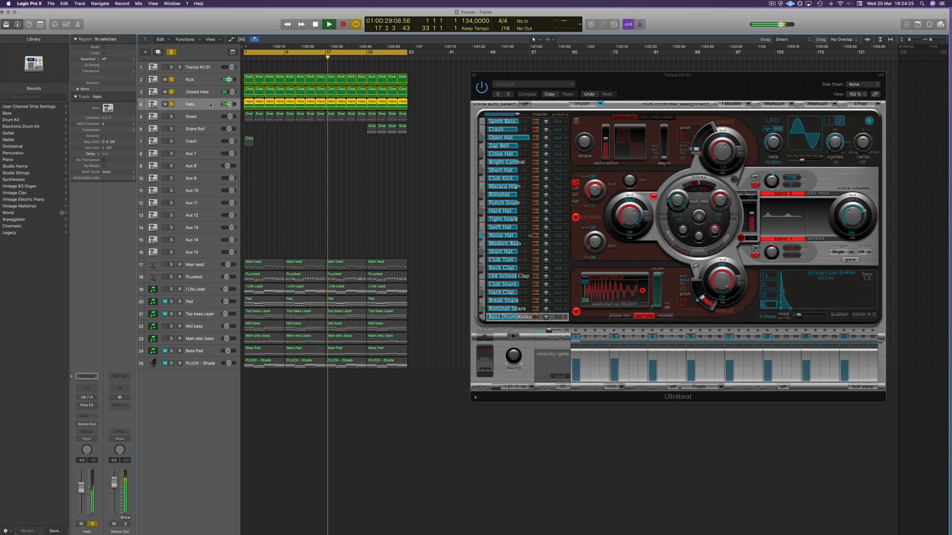
pyautogui.click(171, 116)
pyautogui.click(198, 117)
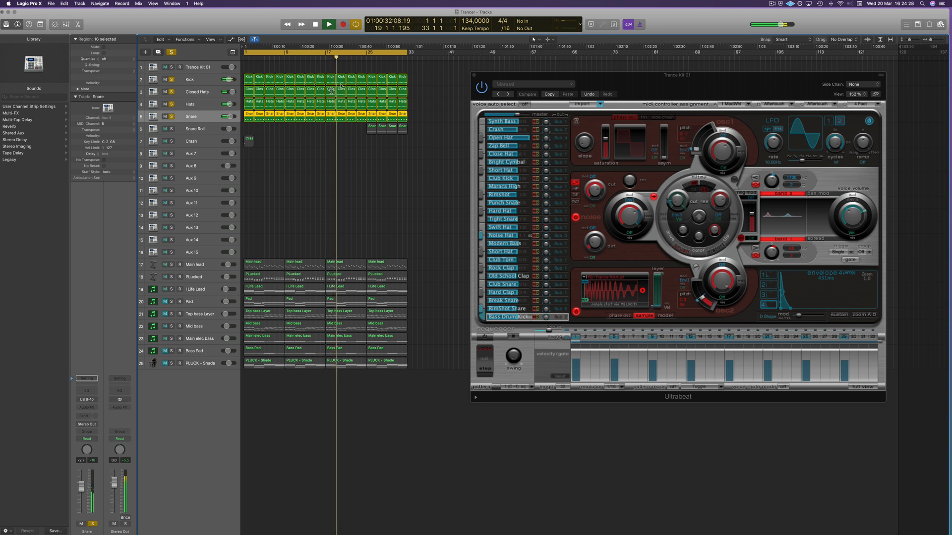
pyautogui.click(171, 130)
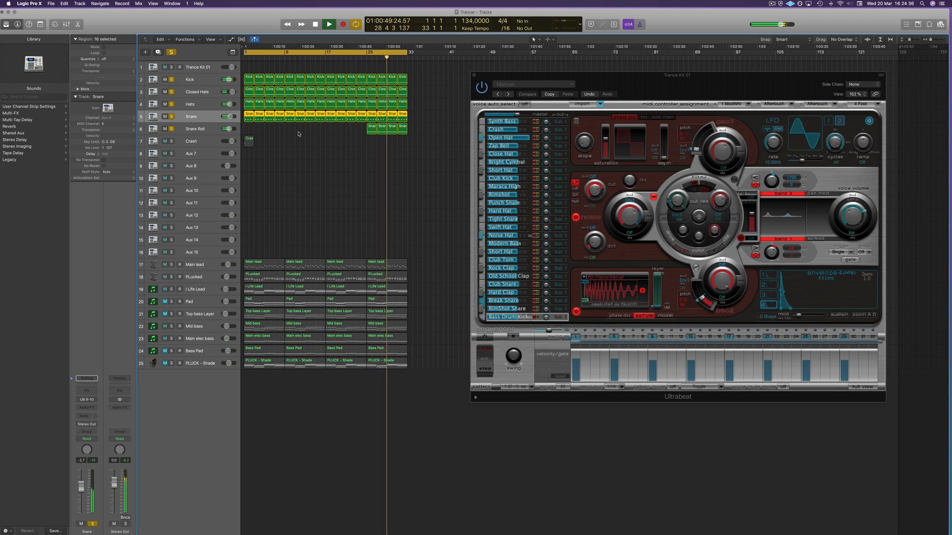
pyautogui.press('space')
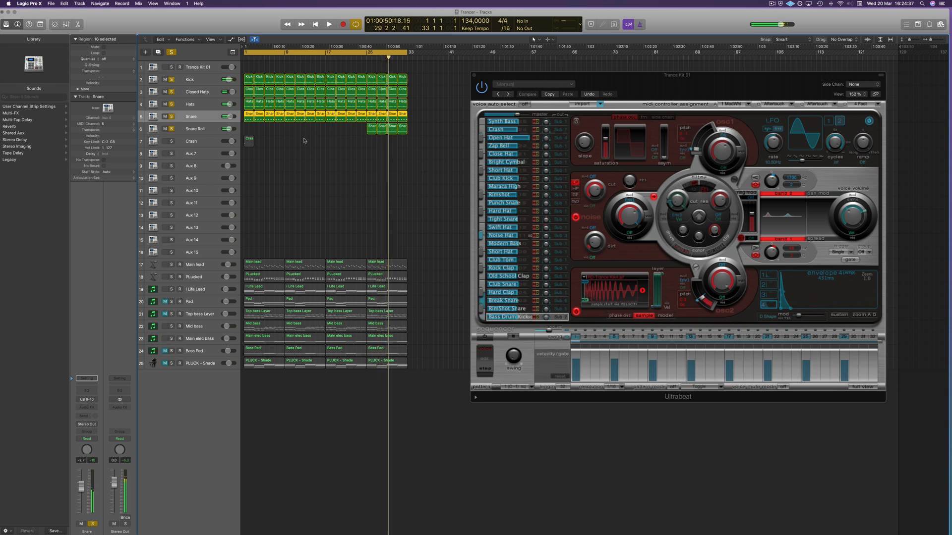
# Step: Add the Crash to the soloed drums, audition it from the start of the arrangement, and clear all solos
pyautogui.click(171, 141)
pyautogui.press('Return')
pyautogui.press('space')
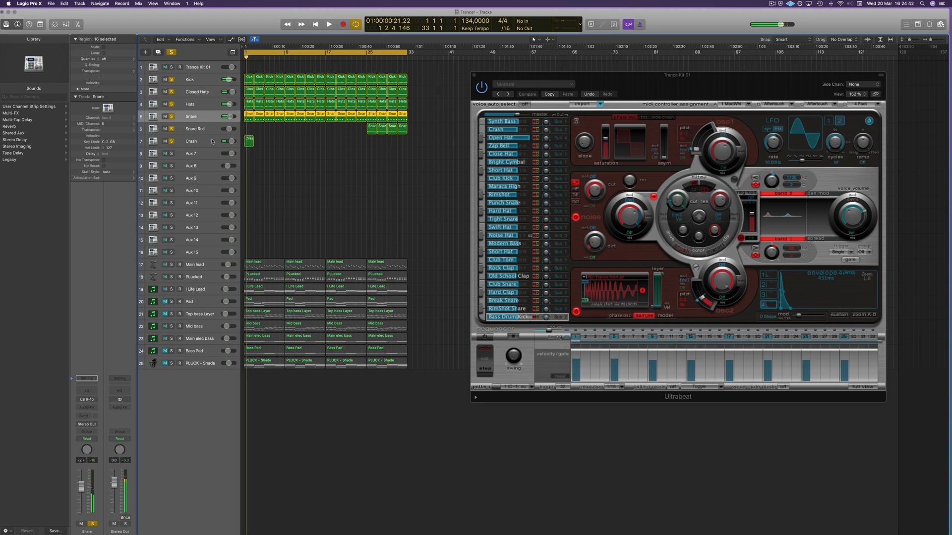
pyautogui.click(171, 52)
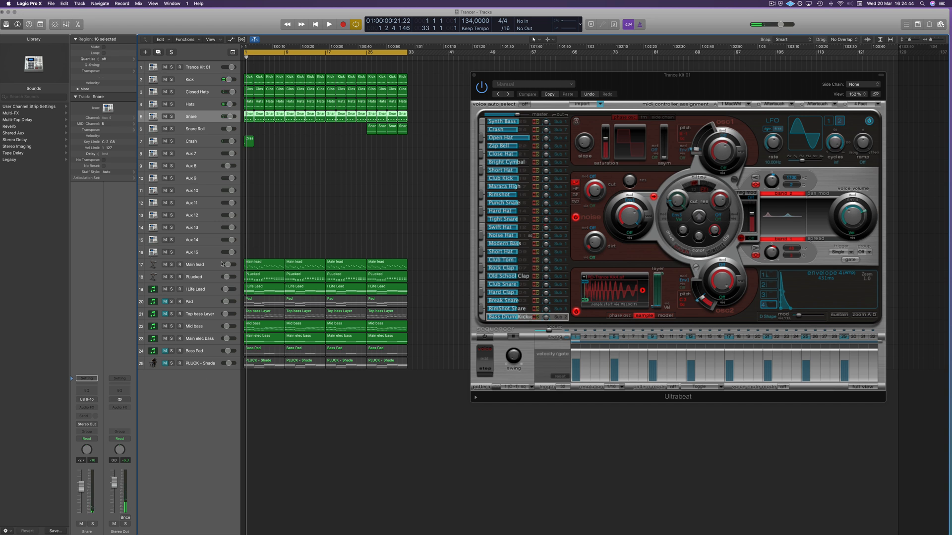
# Step: Audition the Main elec bass track in solo, comparing it with and without the Kick and Closed Hats
pyautogui.click(172, 339)
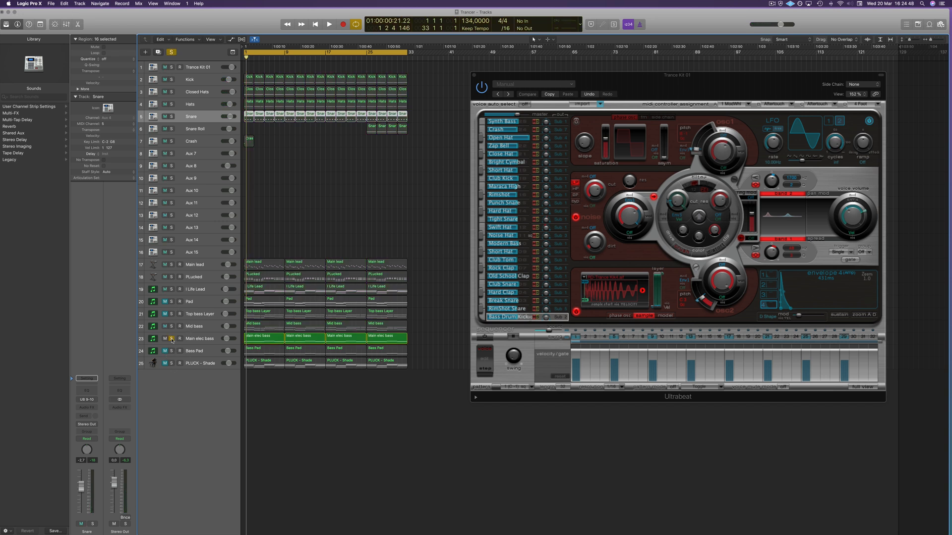
pyautogui.press('space')
pyautogui.click(205, 339)
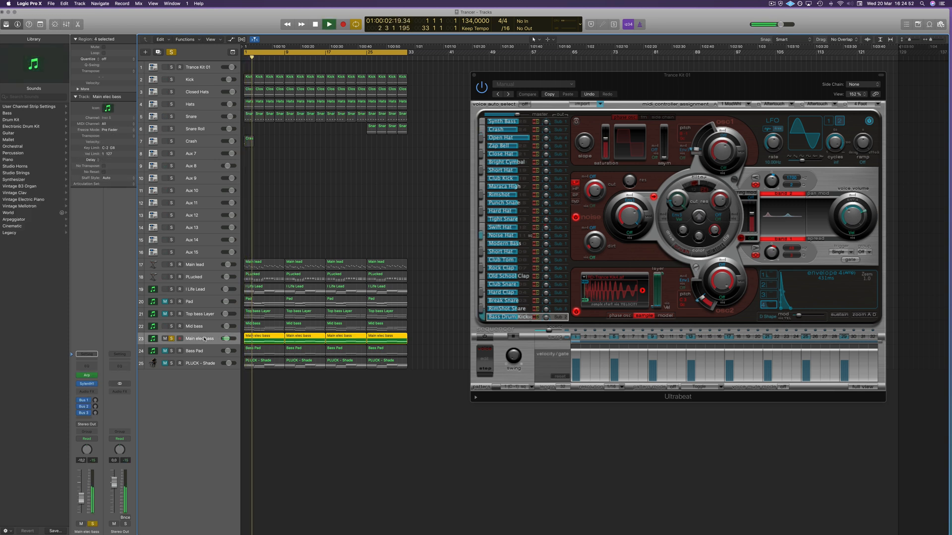
pyautogui.click(171, 79)
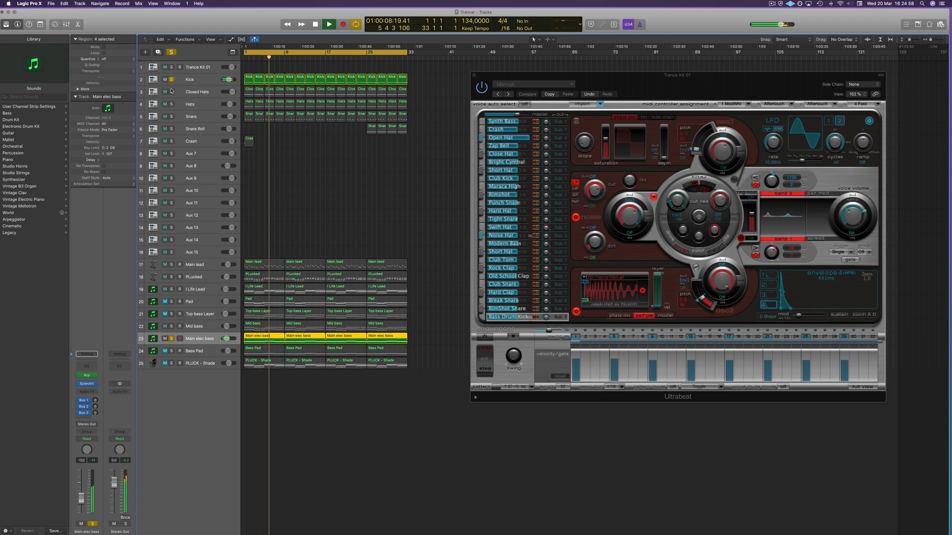
pyautogui.click(171, 92)
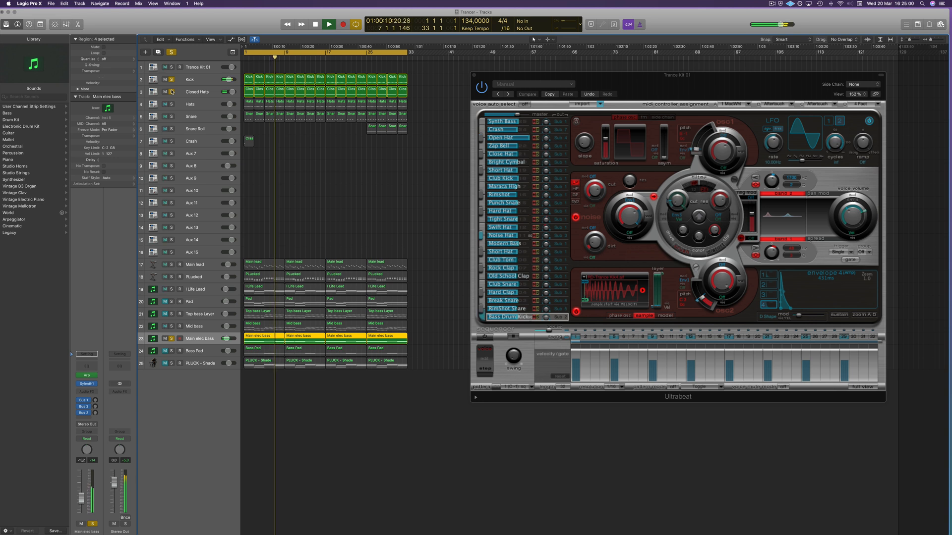
pyautogui.click(171, 92)
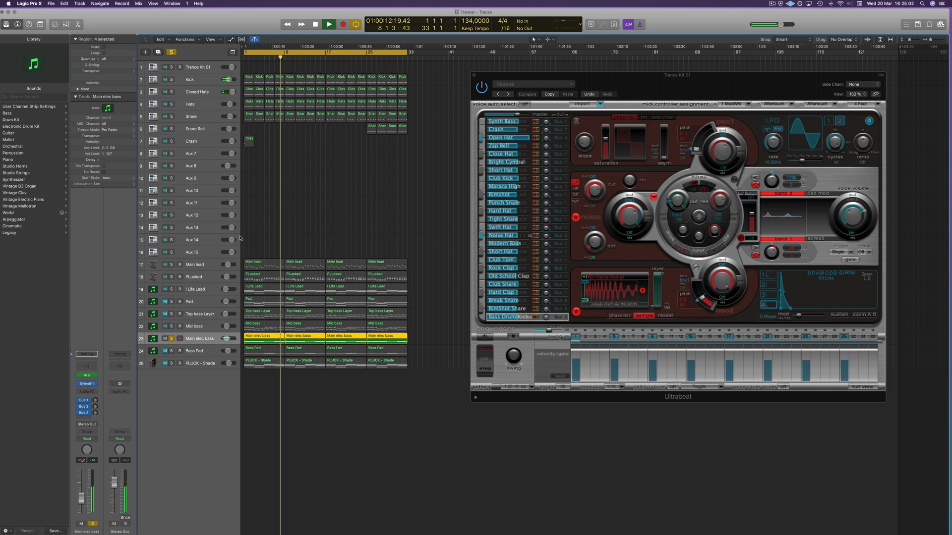
pyautogui.press('space')
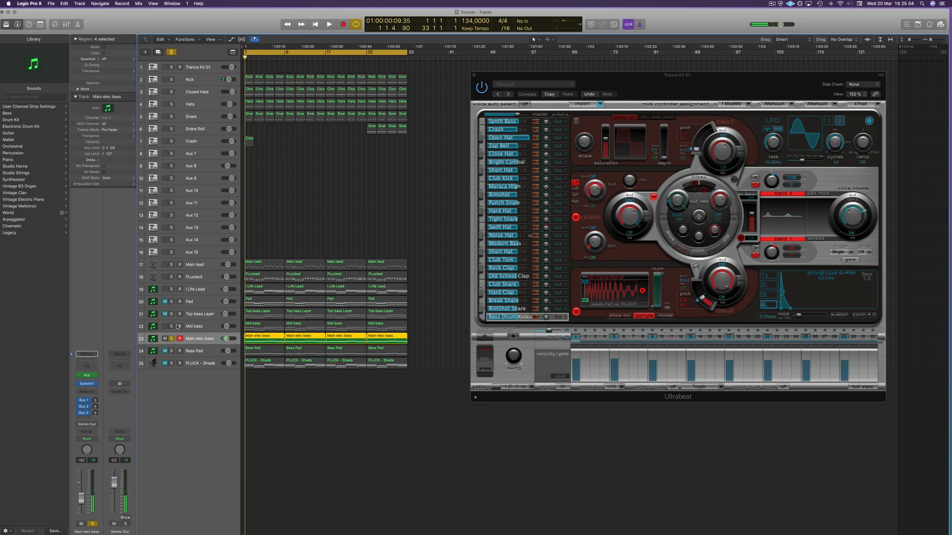
# Step: Layer the Mid bass and Top bass Layer onto the soloed Main elec bass, playing each combination from the beginning
pyautogui.click(171, 326)
pyautogui.press('space')
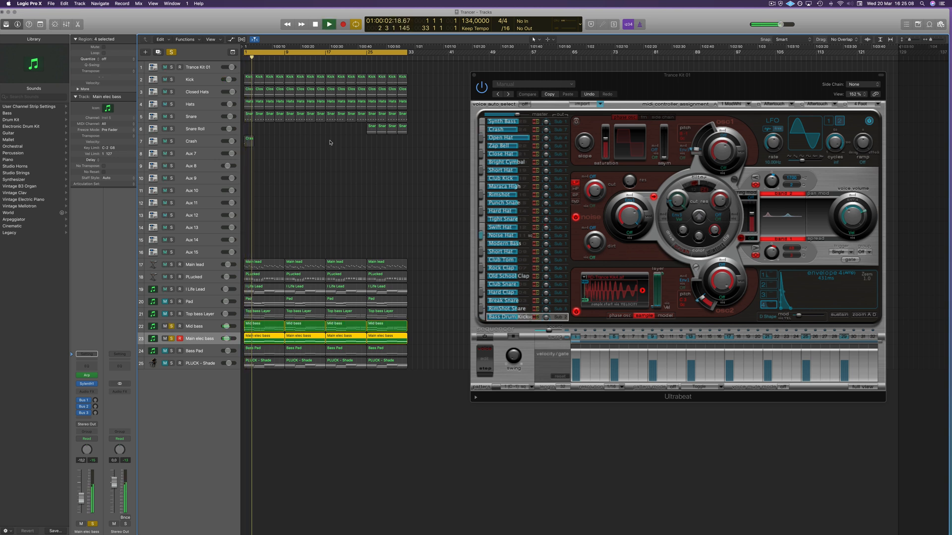
pyautogui.press('space')
pyautogui.click(171, 315)
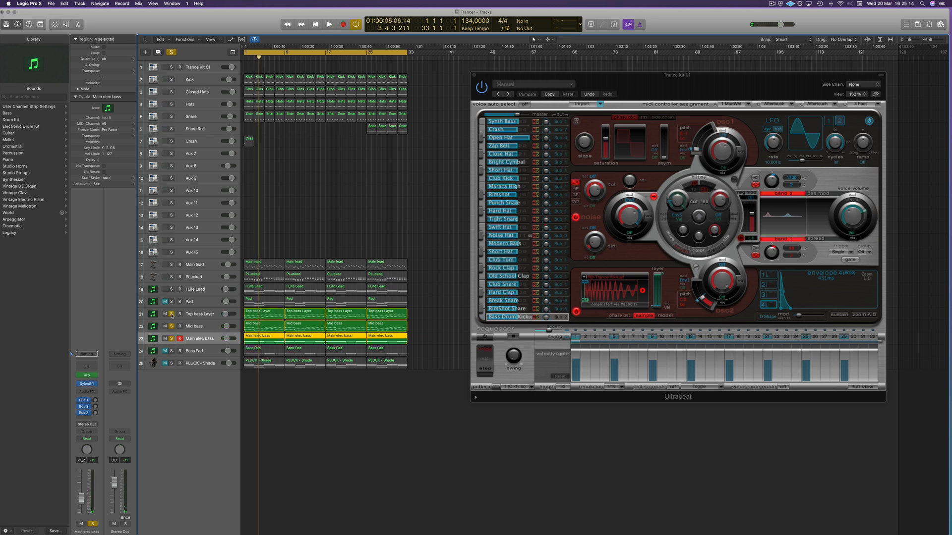
pyautogui.press('Return')
pyautogui.press('space')
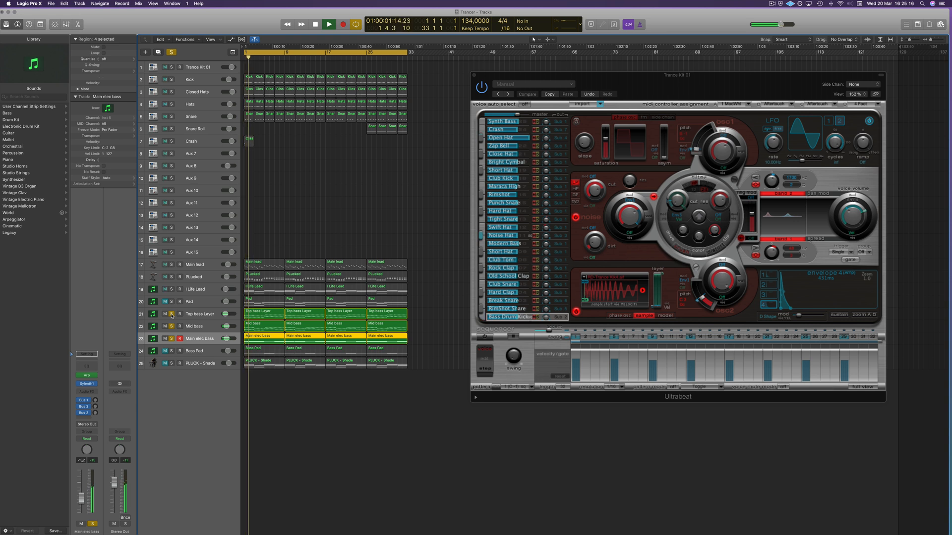
# Step: Isolate the Top bass Layer by unsoloing the Main elec bass and Mid bass, and solo both again to compare
pyautogui.click(172, 338)
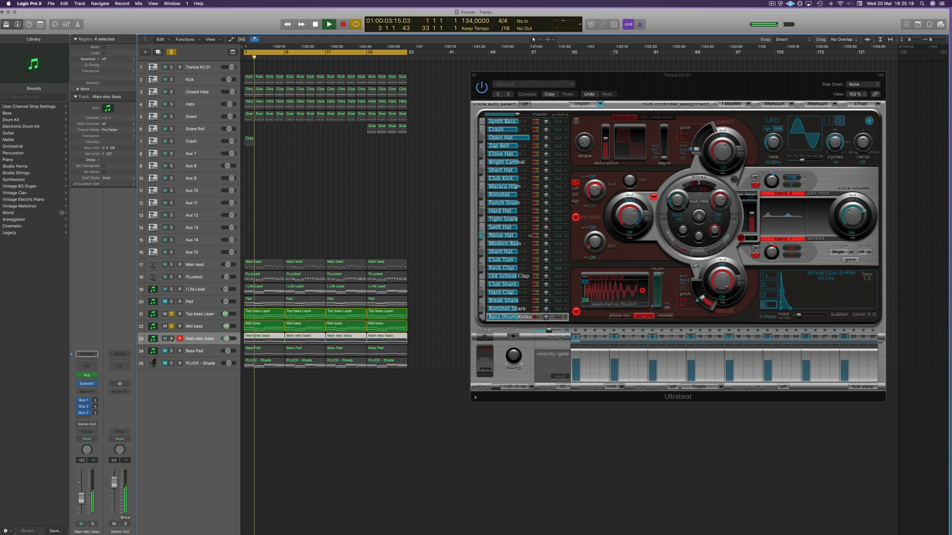
pyautogui.click(171, 327)
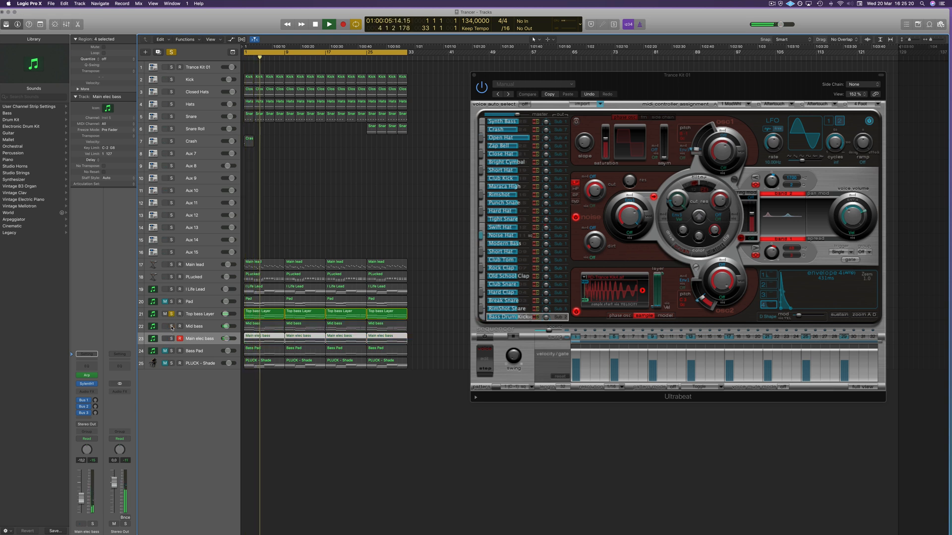
pyautogui.click(171, 327)
pyautogui.click(171, 339)
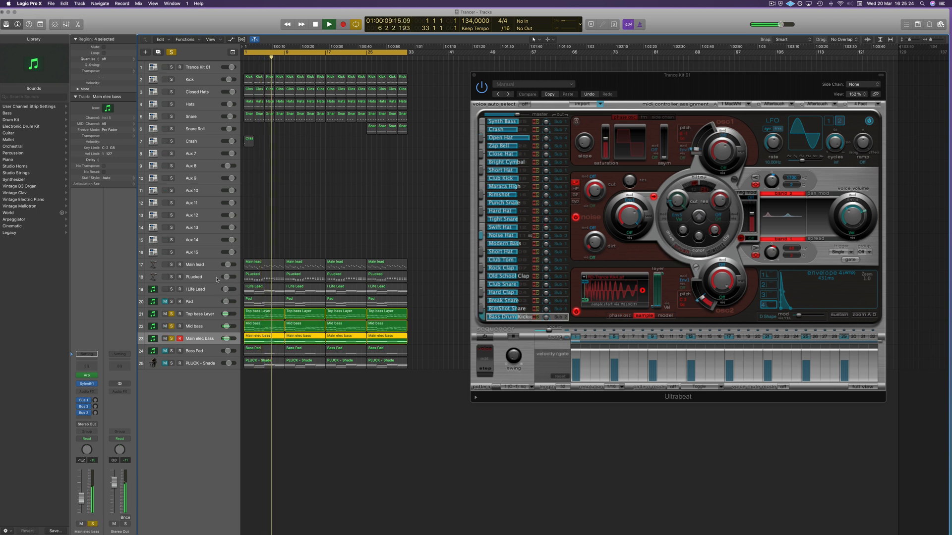
# Step: Clear the bass solos, solo the I Life Lead track, and play it from the beginning
pyautogui.press('space')
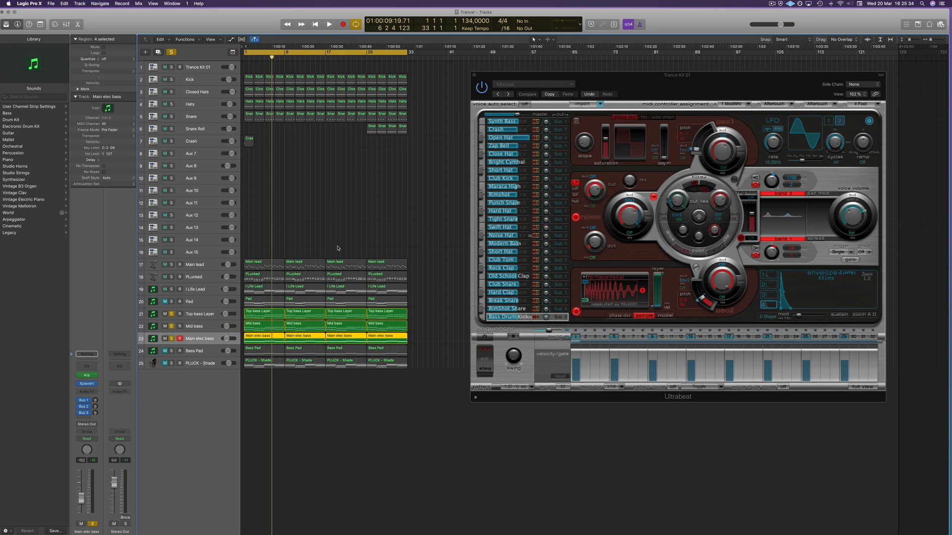
pyautogui.click(172, 53)
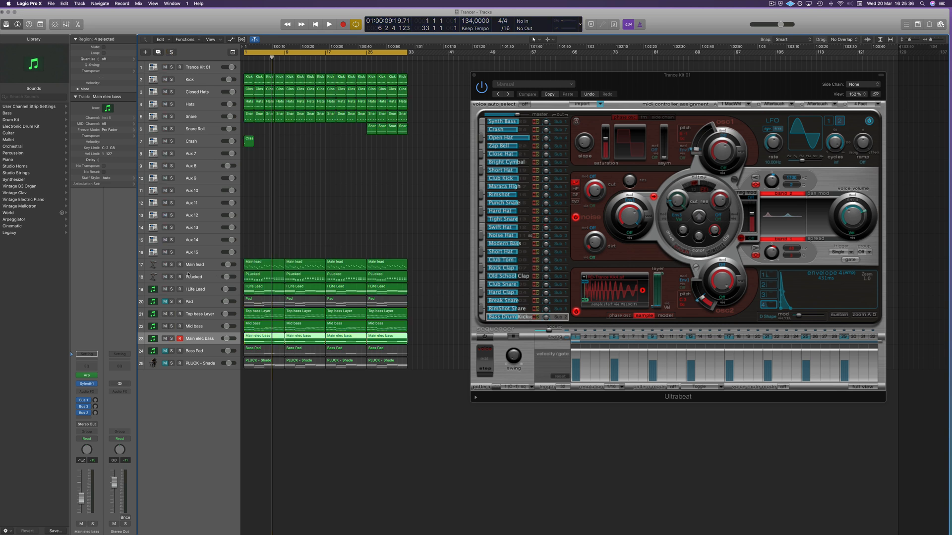
pyautogui.click(172, 289)
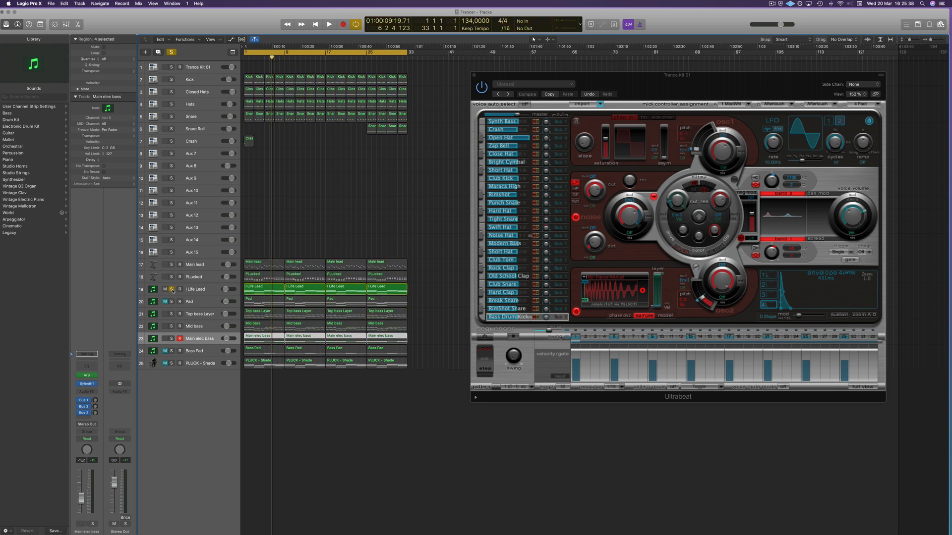
pyautogui.press('Return')
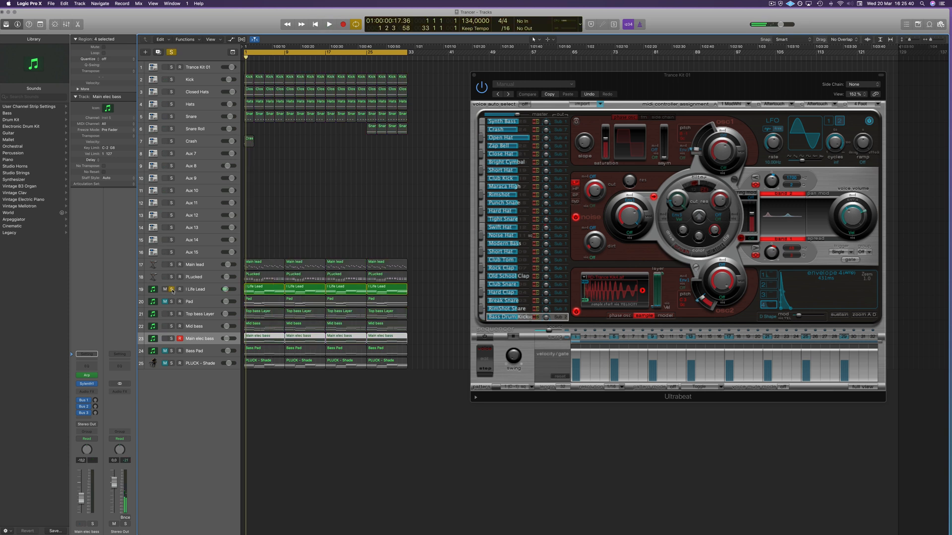
pyautogui.click(213, 290)
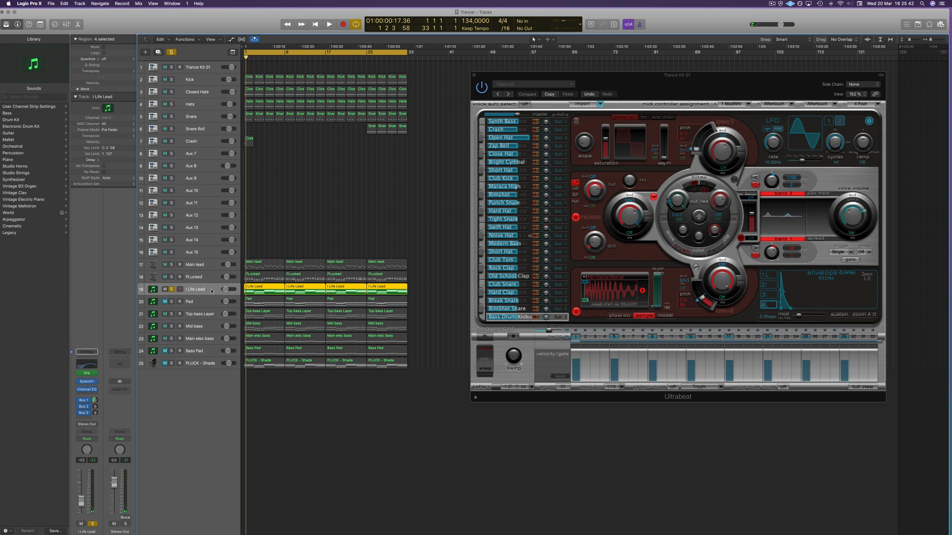
pyautogui.press('space')
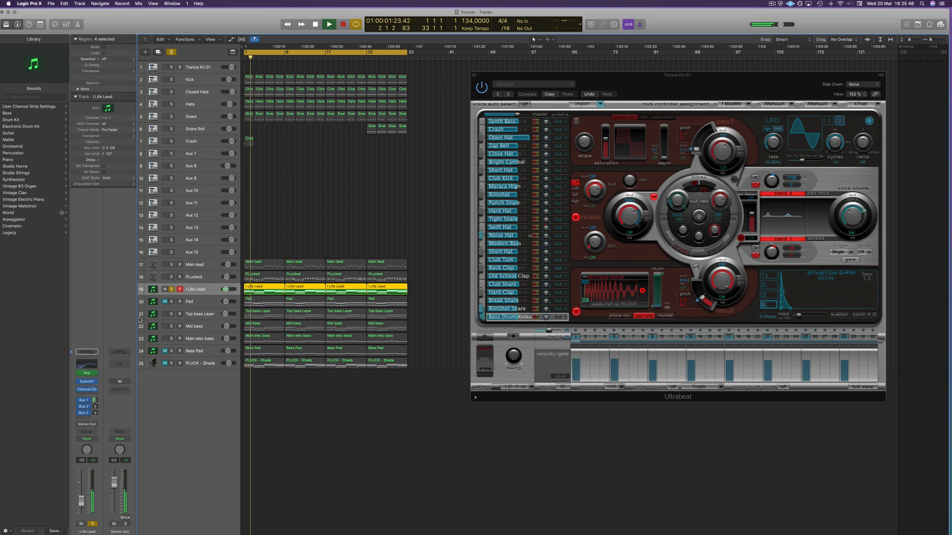
# Step: Open the I Life Lead's Channel EQ during playback, toggle its low-cut band to compare the sound, and close it
pyautogui.click(86, 365)
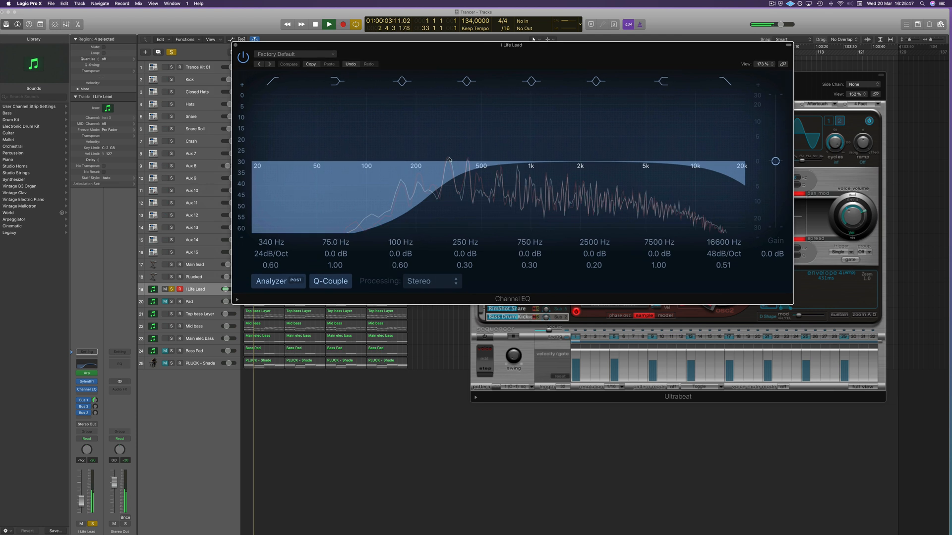
pyautogui.click(269, 83)
pyautogui.click(267, 83)
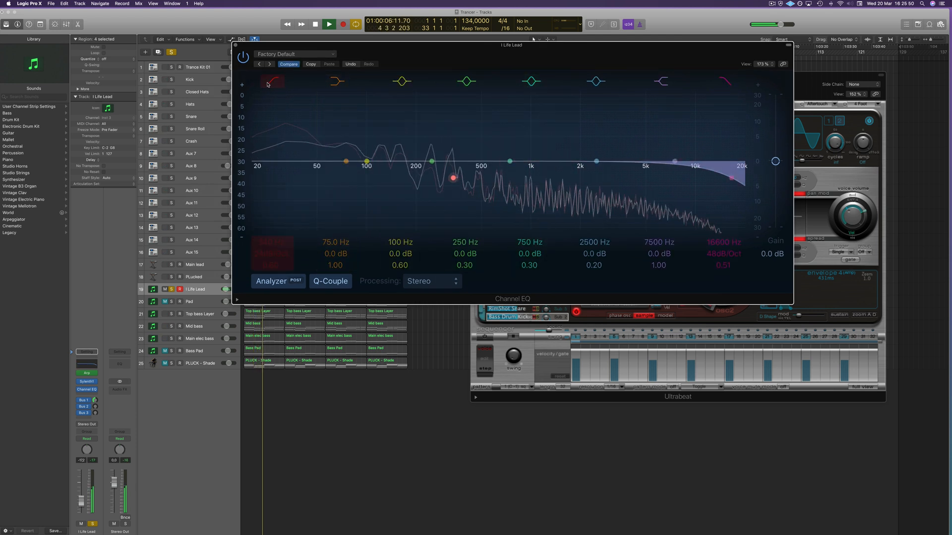
pyautogui.click(236, 45)
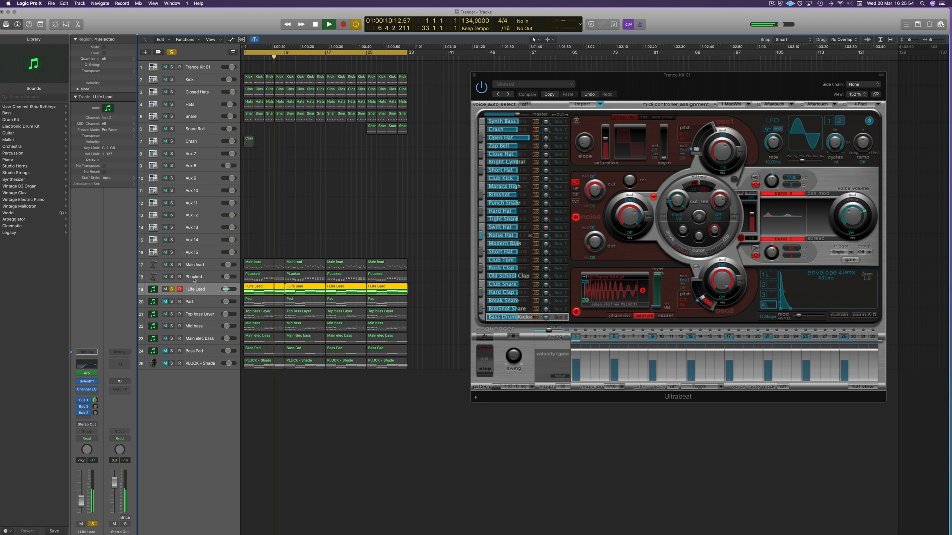
# Step: Layer the Main lead and Plucked tracks onto the soloed I Life Lead during playback
pyautogui.click(171, 265)
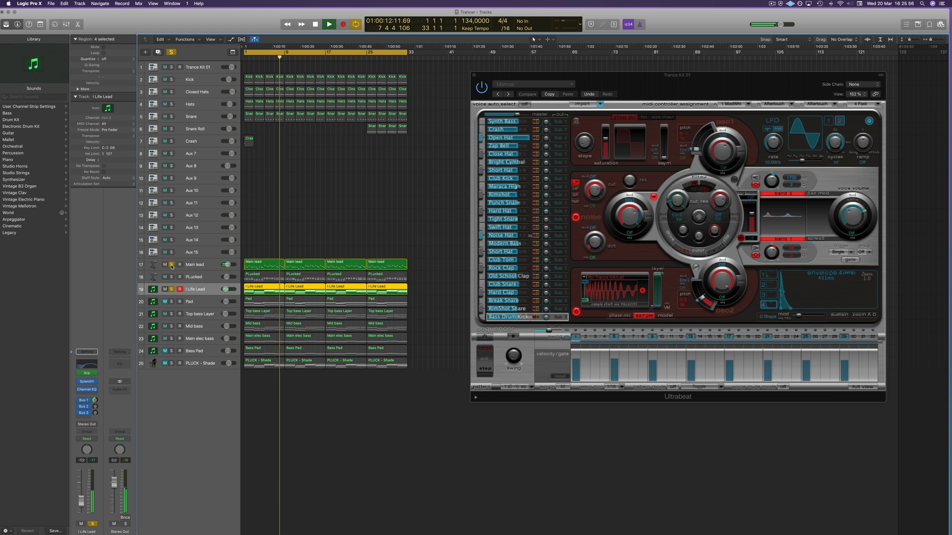
pyautogui.click(206, 265)
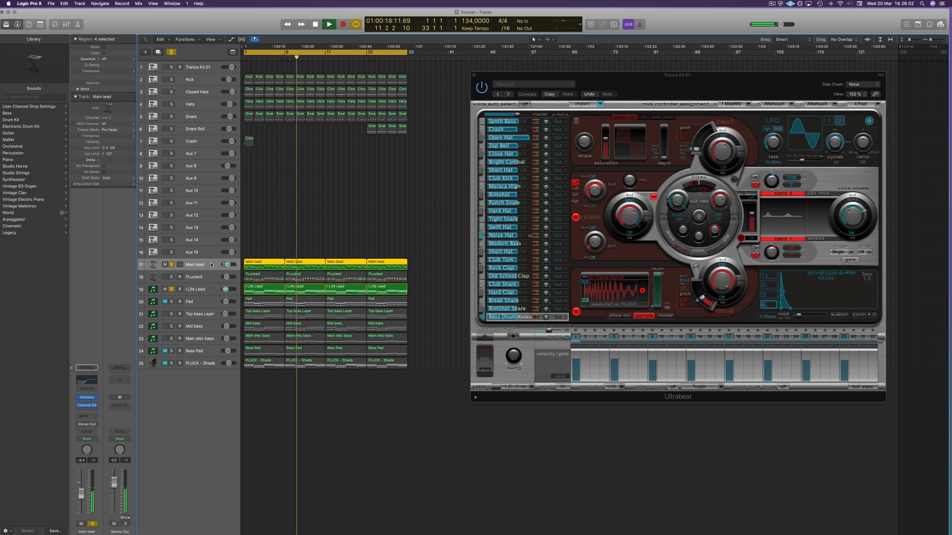
pyautogui.click(171, 277)
pyautogui.click(209, 278)
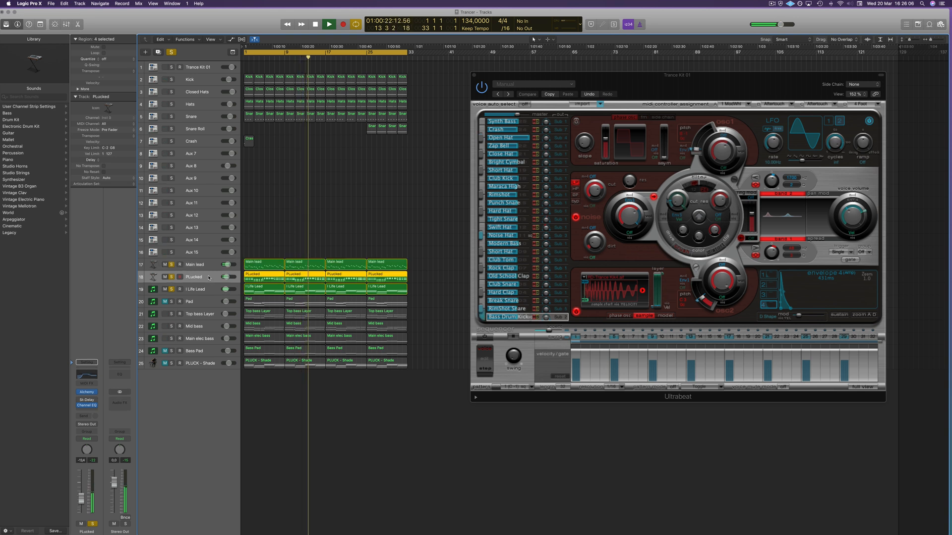
pyautogui.press('space')
# Step: Compare the notes of the first Main lead and Plucked regions in the Piano Roll
pyautogui.moveTo(250, 249); pyautogui.dragTo(261, 274)
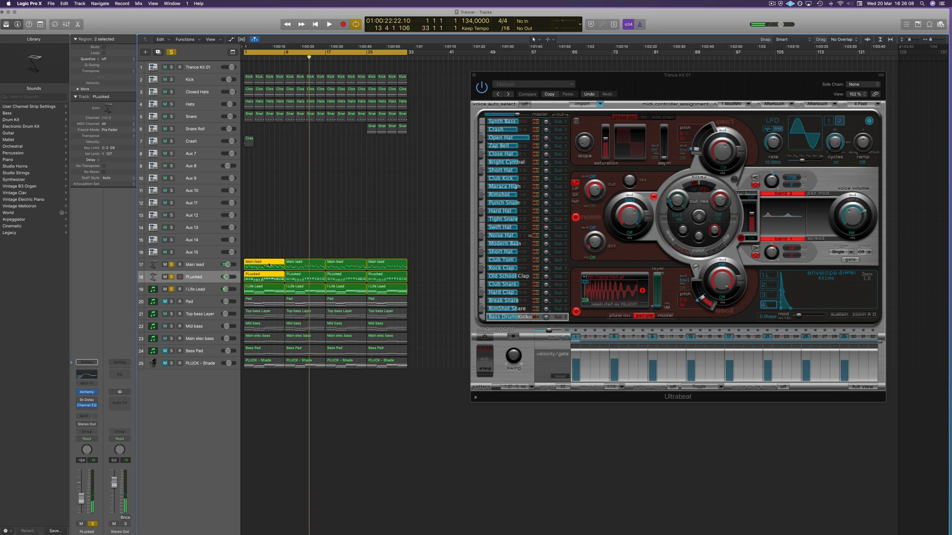
pyautogui.press('p')
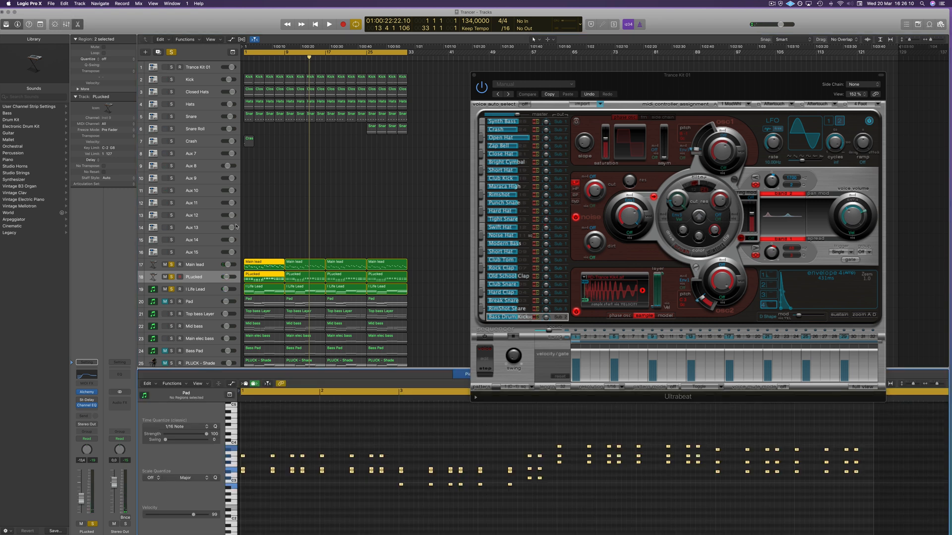
pyautogui.click(260, 279)
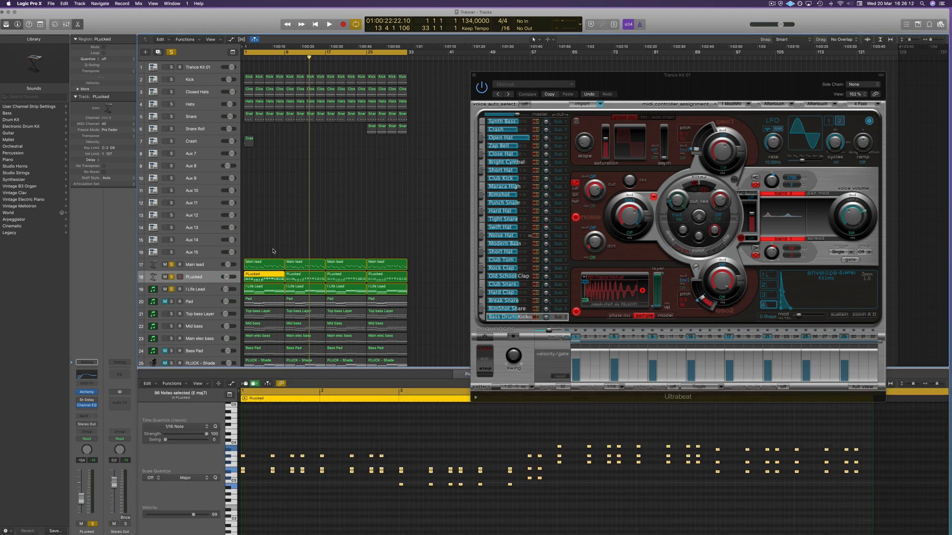
pyautogui.click(270, 263)
pyautogui.click(271, 278)
pyautogui.click(274, 241)
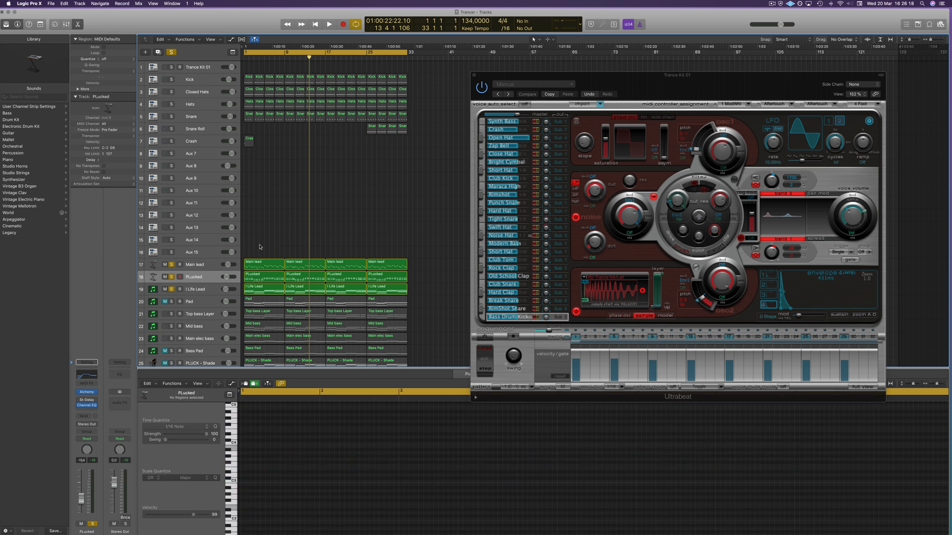
# Step: Mute the I Life Lead and play the soloed Main lead and Plucked tracks without it
pyautogui.press('space')
pyautogui.click(165, 289)
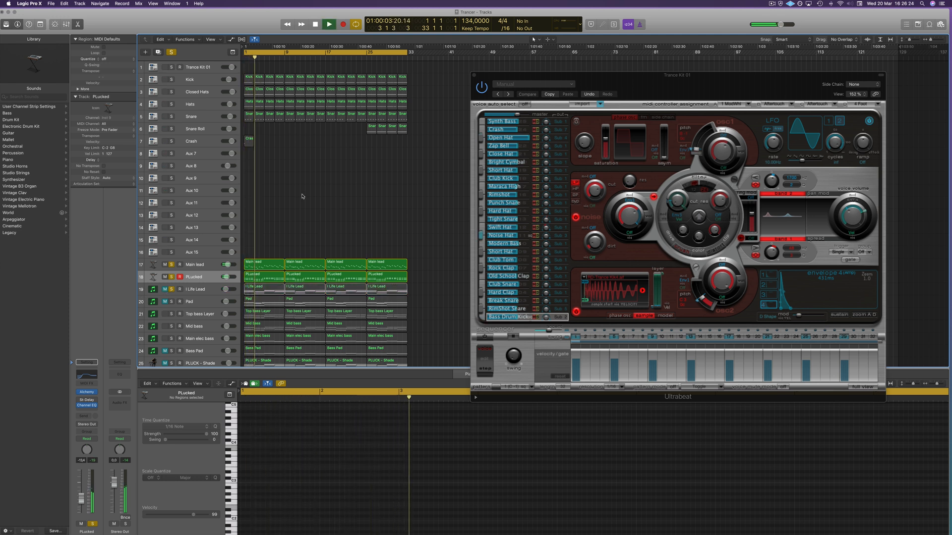
pyautogui.press('space')
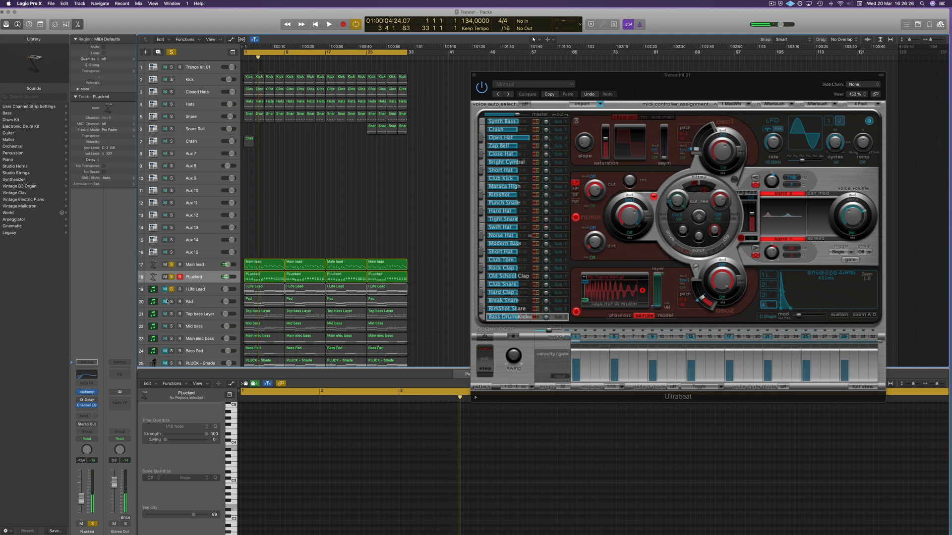
# Step: Unmute and solo the Pad track, and audition it with the Main lead and Plucked tracks
pyautogui.press('space')
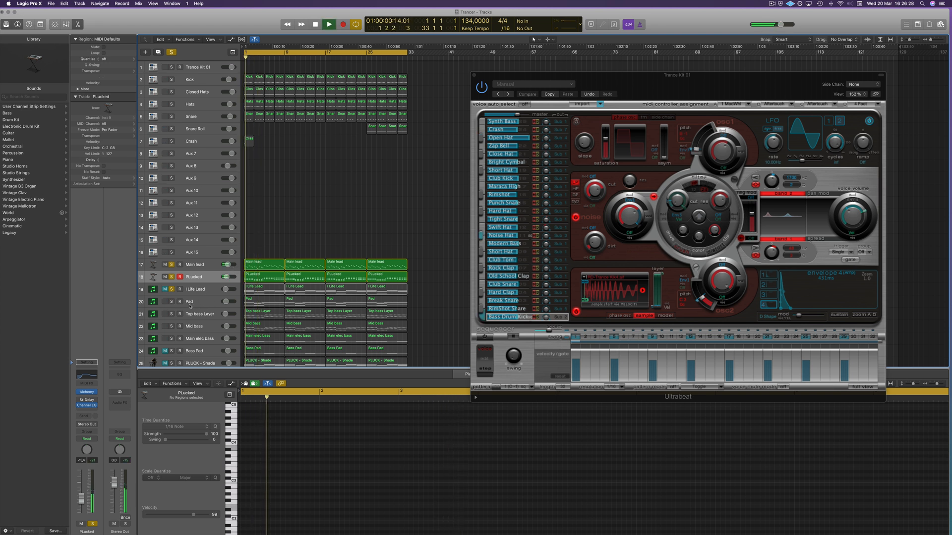
pyautogui.click(165, 302)
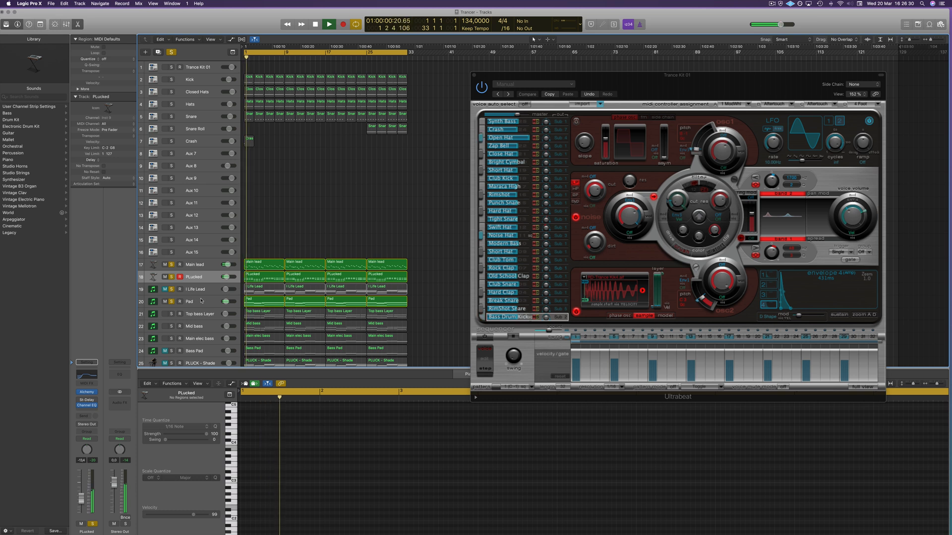
pyautogui.click(197, 300)
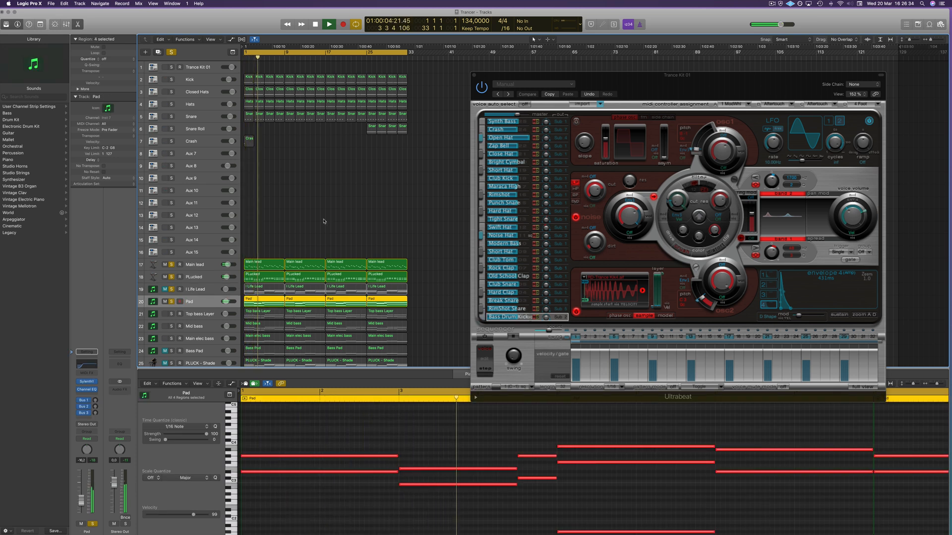
pyautogui.scroll(-1, 209, 305)
pyautogui.press('space')
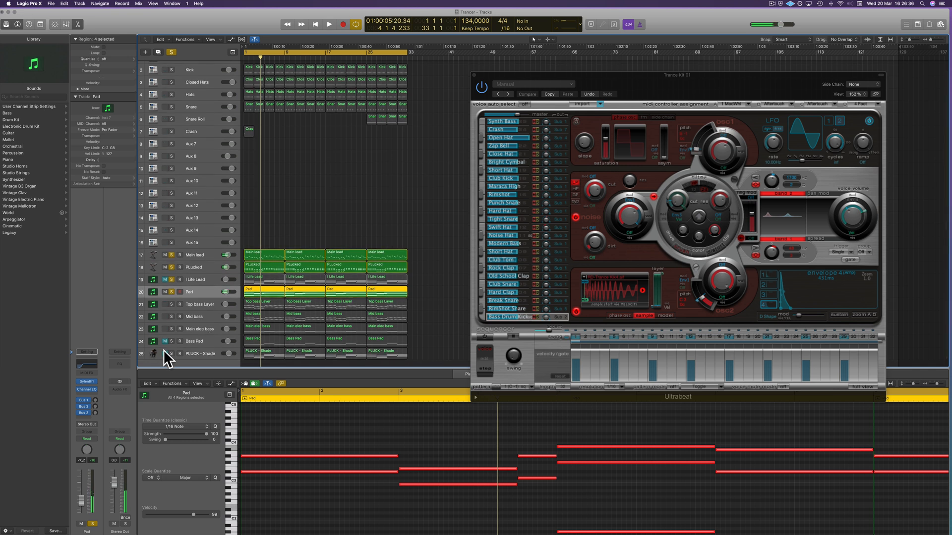
# Step: Unmute and solo the Bass Pad with the other layers, and play them from the beginning
pyautogui.click(170, 342)
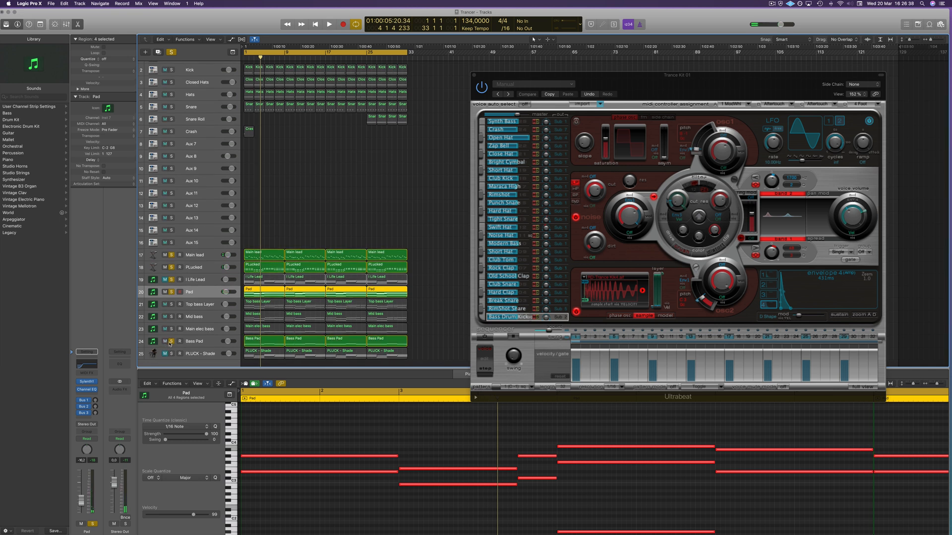
pyautogui.press('Return')
pyautogui.press('space')
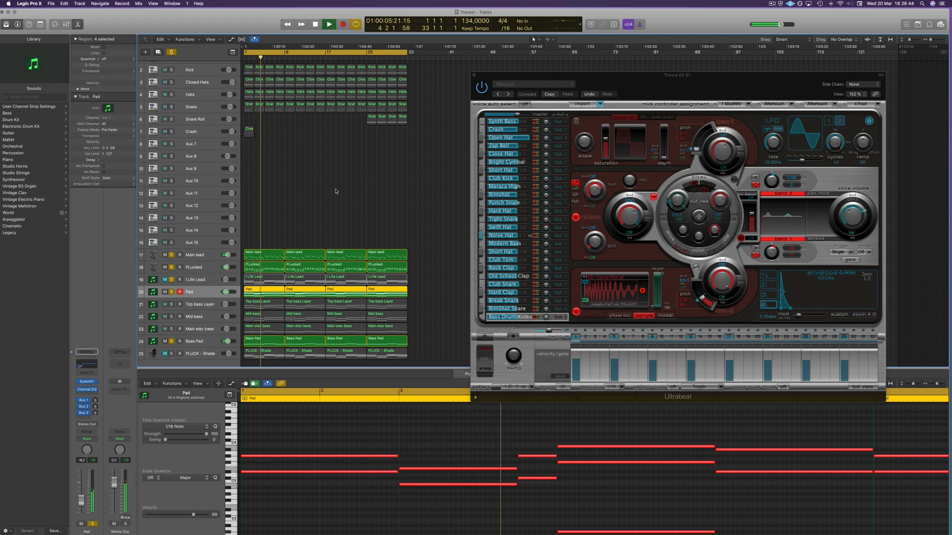
# Step: Move the Ultrabeat window clear of the Piano Roll, clear all solos, and audition the Bass Pad in and out of solo
pyautogui.moveTo(684, 80); pyautogui.dragTo(701, 45)
pyautogui.click(173, 52)
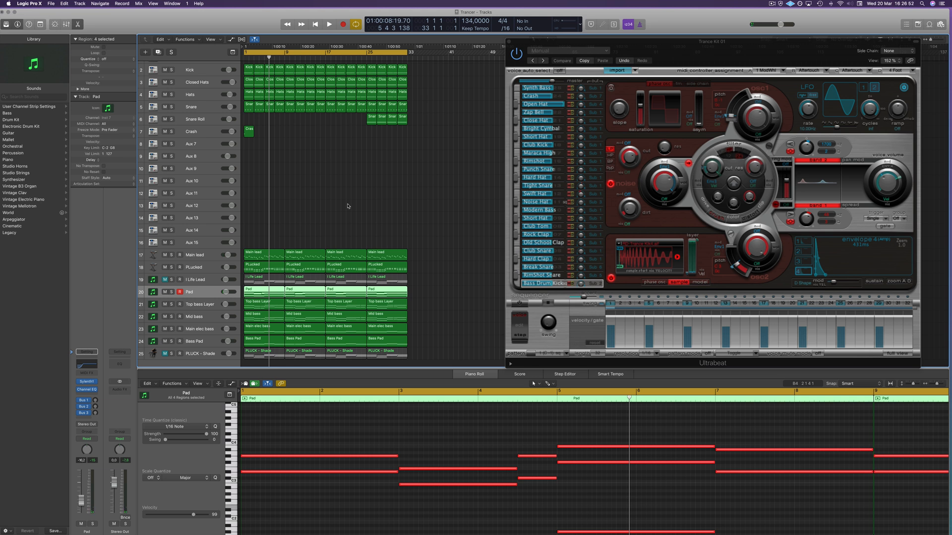
pyautogui.click(171, 341)
pyautogui.press('space')
pyautogui.click(171, 341)
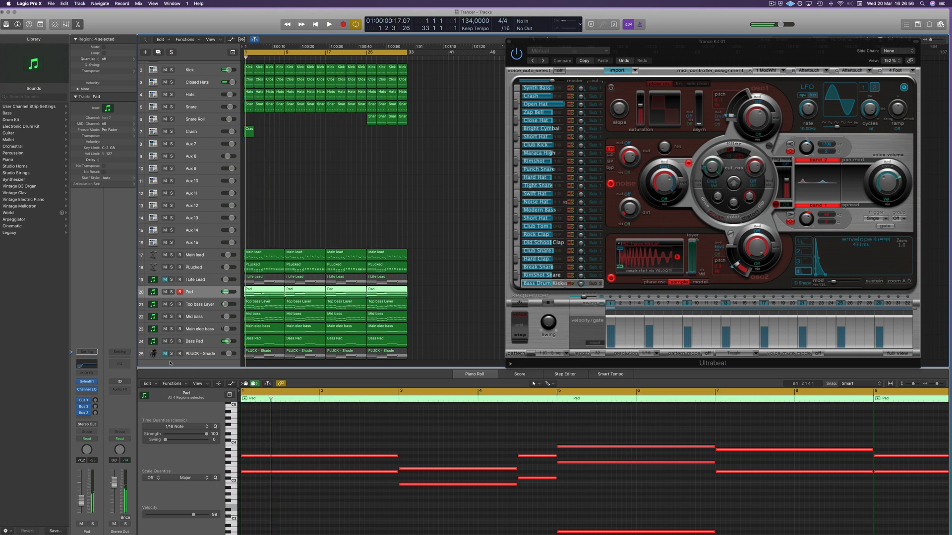
# Step: Audition the PLUCK - Shade track in solo from the beginning, and unsolo it
pyautogui.click(171, 354)
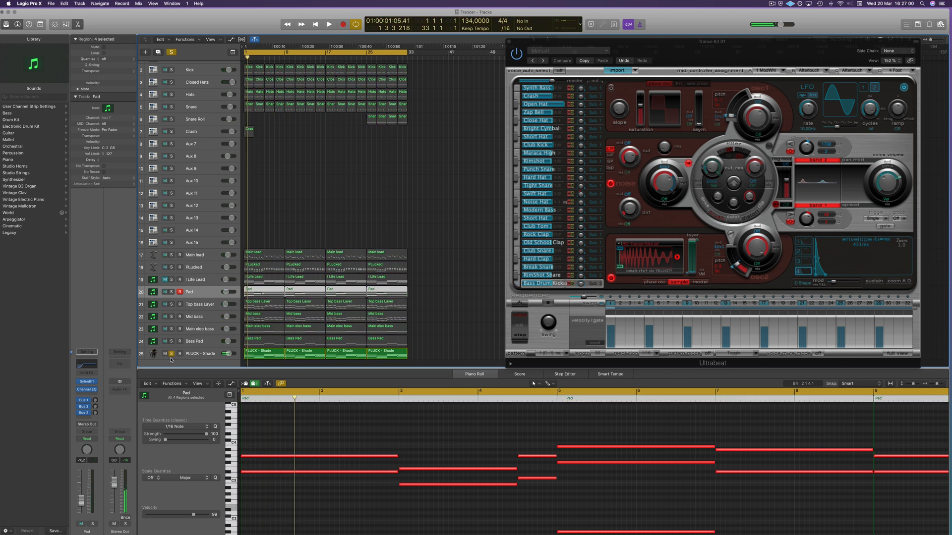
pyautogui.press('Return')
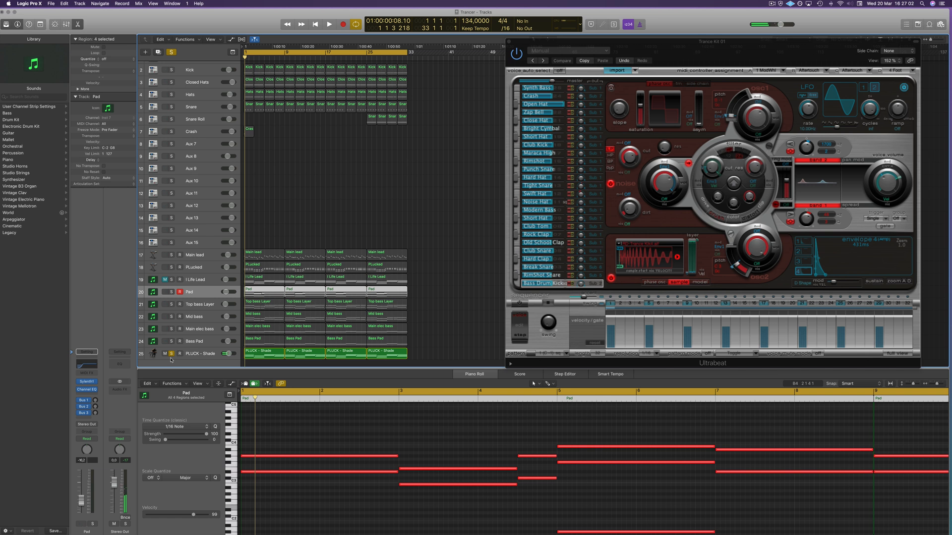
pyautogui.click(333, 212)
pyautogui.press('space')
pyautogui.press('space')
pyautogui.click(171, 353)
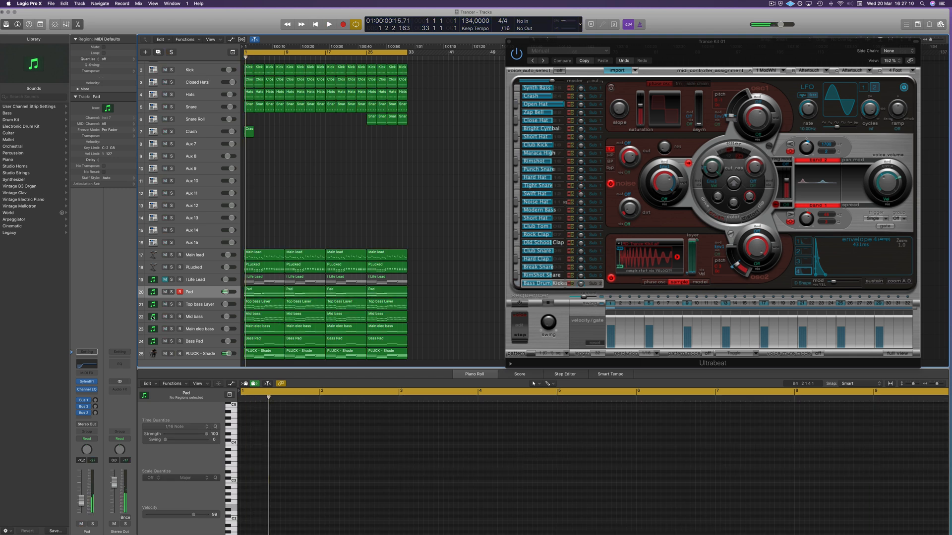
# Step: Play the full arrangement, comparing it with the PLUCK - Shade track muted and unmuted
pyautogui.press('space')
pyautogui.click(164, 353)
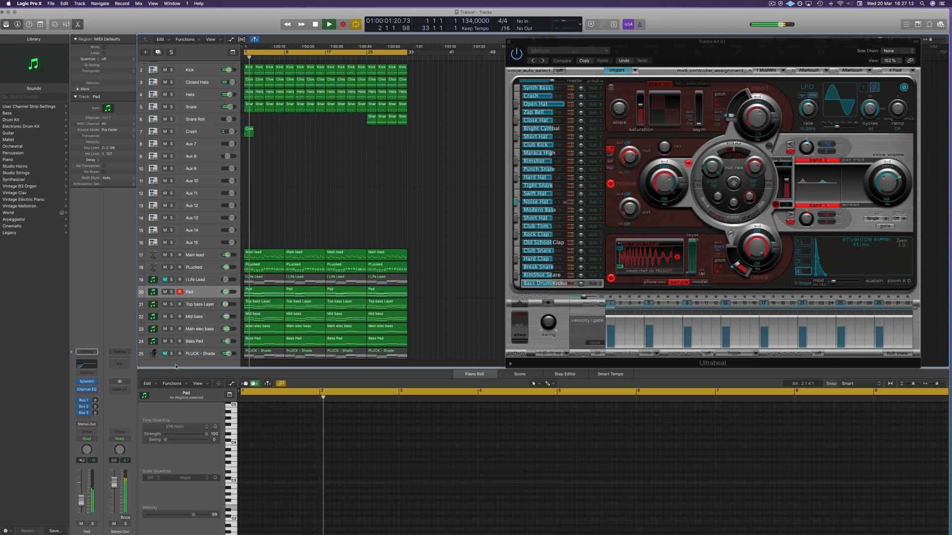
pyautogui.click(164, 353)
pyautogui.press('space')
pyautogui.press('space')
# Step: Bypass the Channel EQ on the PLUCK - Shade track during playback, and mute the track
pyautogui.click(192, 354)
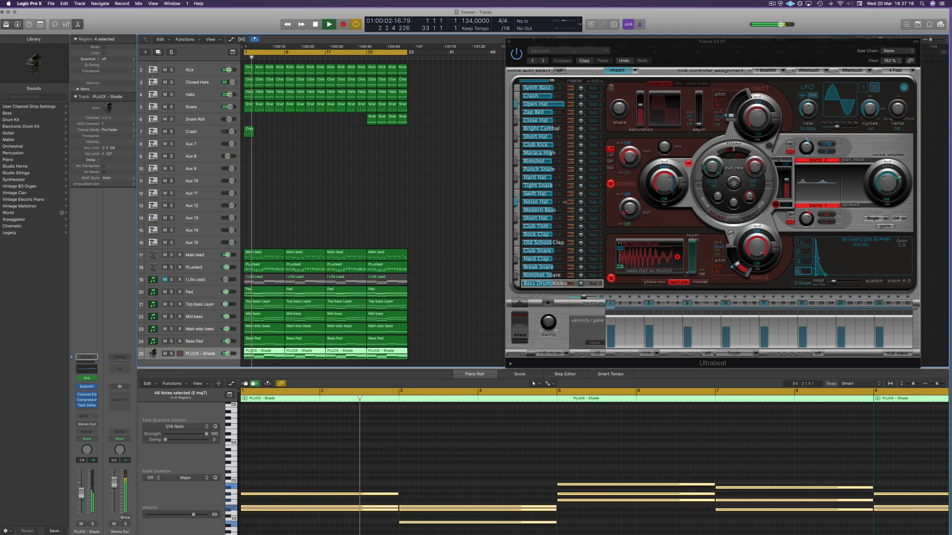
pyautogui.click(87, 394)
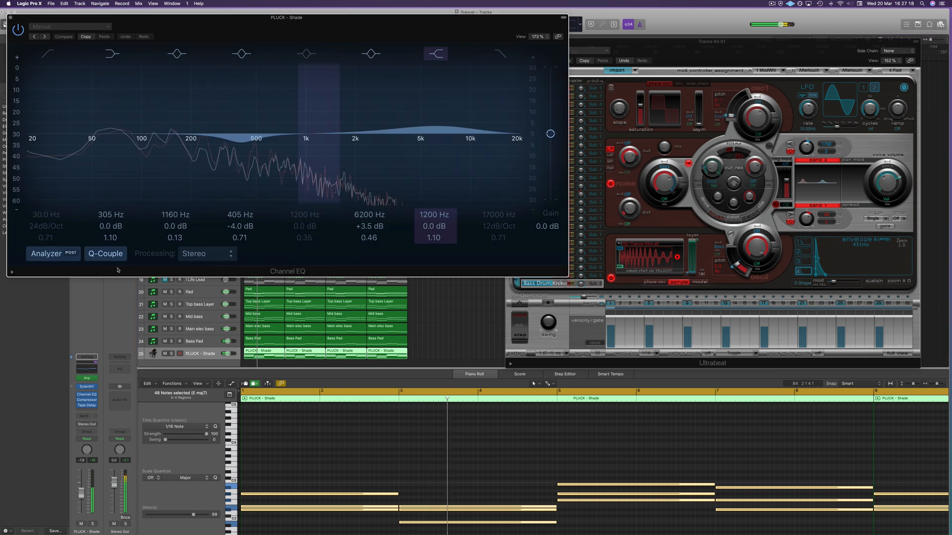
pyautogui.click(18, 30)
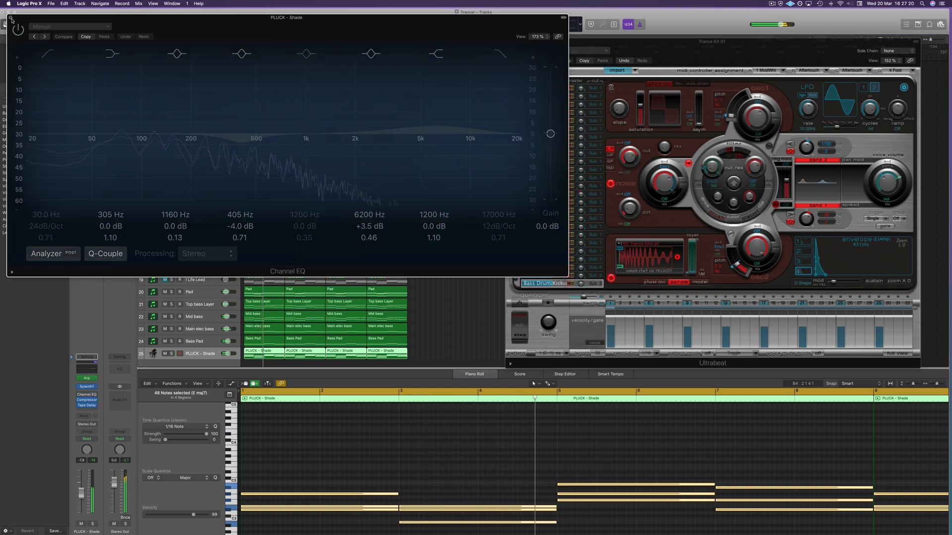
pyautogui.click(11, 19)
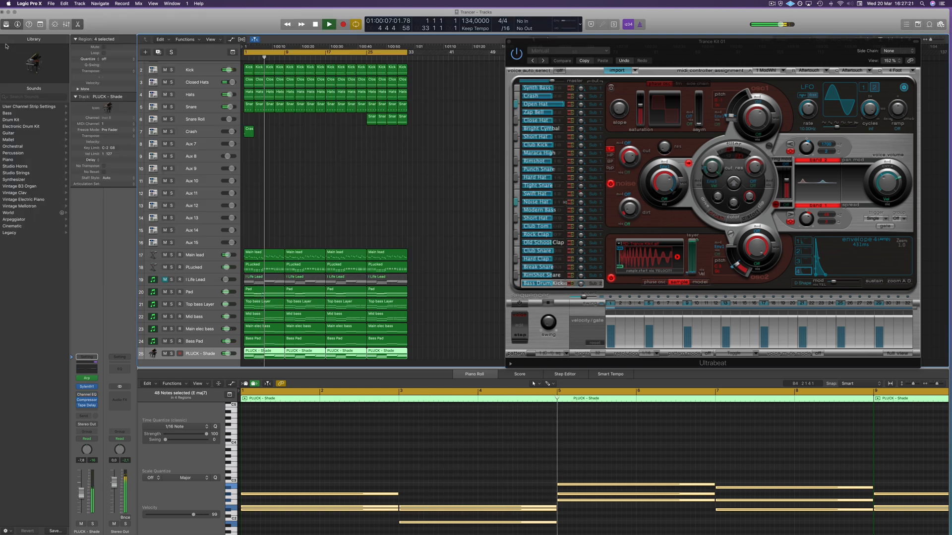
pyautogui.click(165, 353)
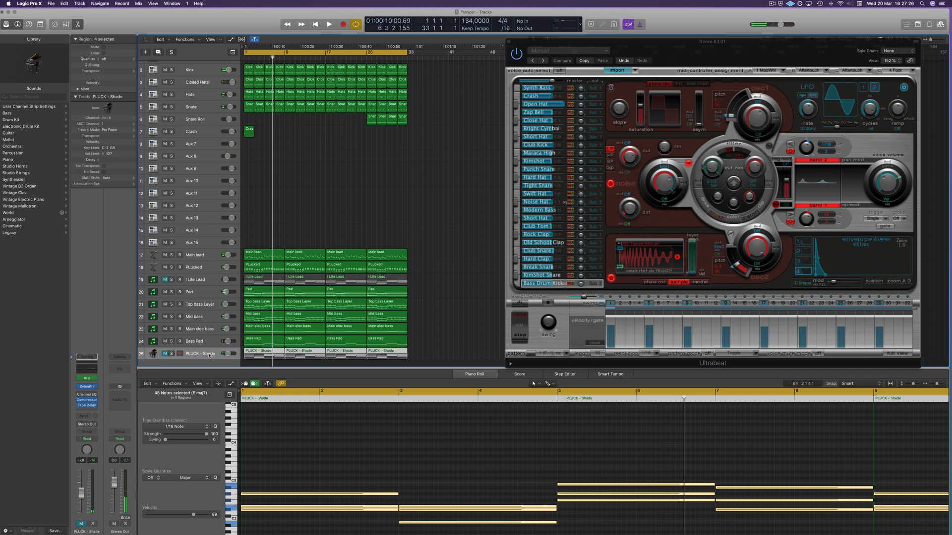
# Step: Play the opening with PLUCK - Shade muted, deselect its regions, and close the Ultrabeat window
pyautogui.press('space')
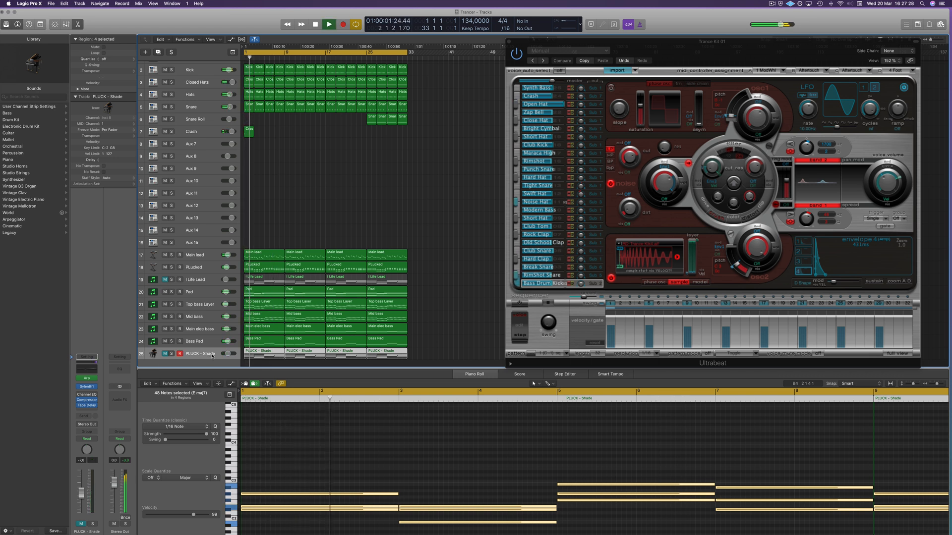
pyautogui.click(439, 218)
pyautogui.press('space')
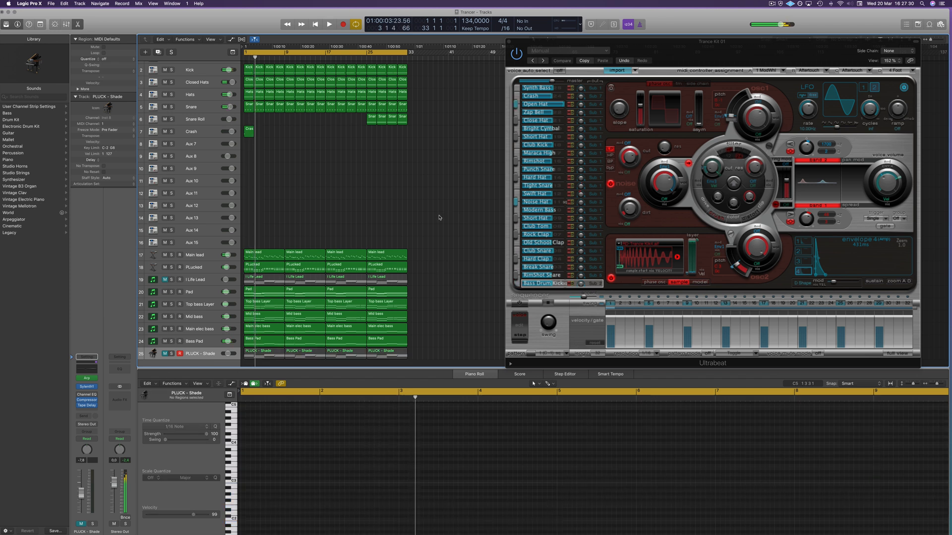
pyautogui.click(511, 42)
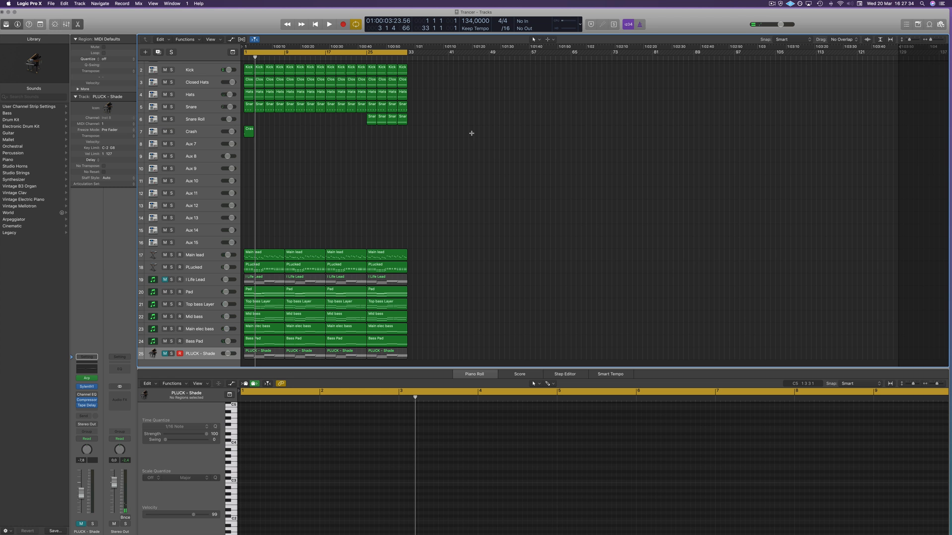
# Step: Repeat all regions three times along the timeline and extend the project end to about bar 131
pyautogui.press('super+a')
pyautogui.press('super+r')
pyautogui.press('super+r')
pyautogui.press('super+r')
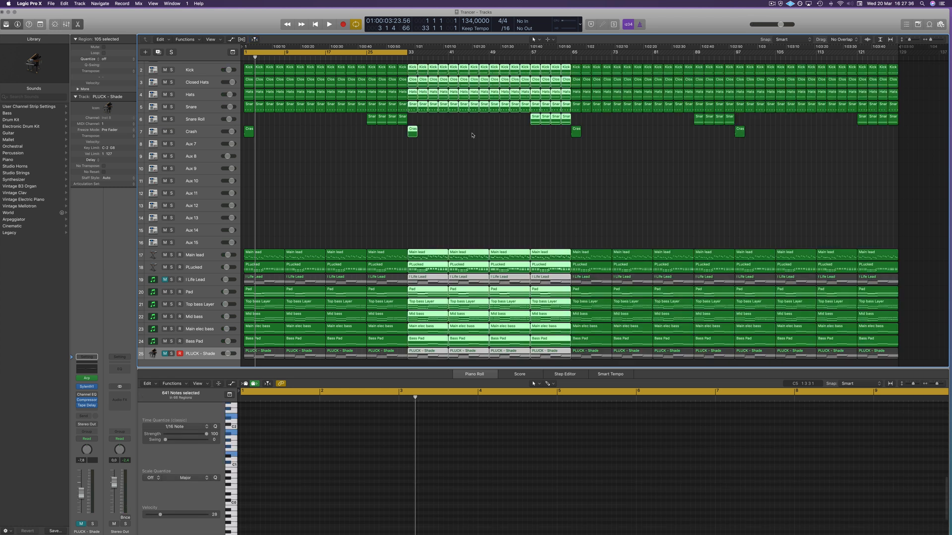
pyautogui.click(908, 46)
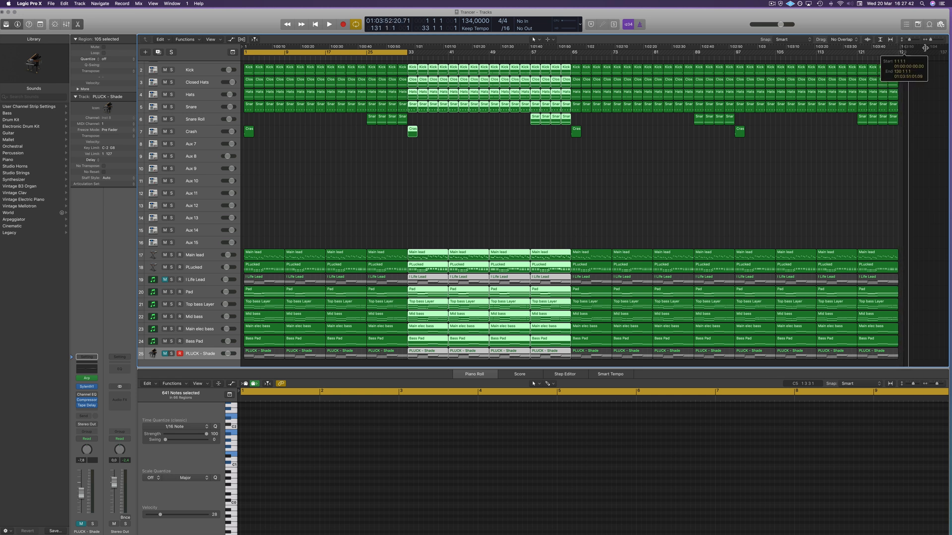
# Step: Audition the lengthened arrangement from the beginning, and delete the Kick regions in the first 16 bars
pyautogui.click(410, 160)
pyautogui.press('space')
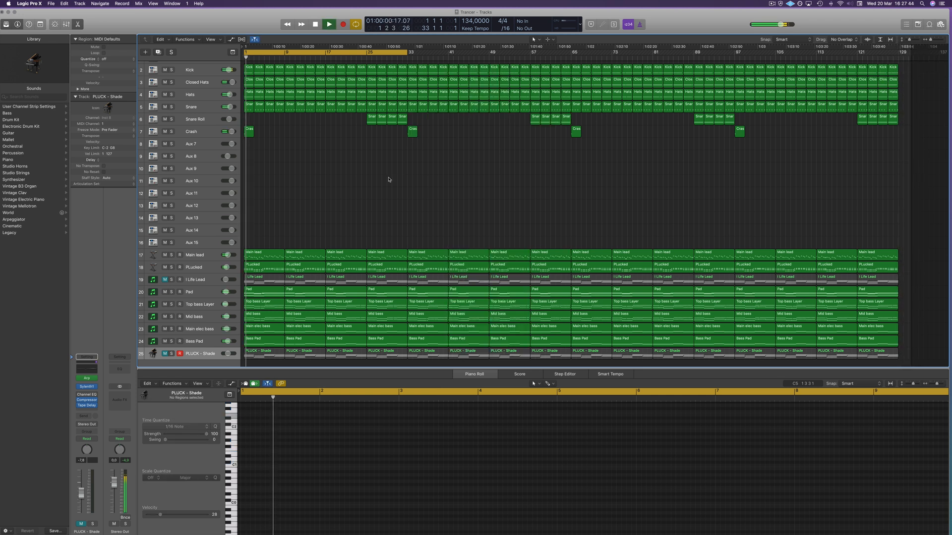
pyautogui.press('space')
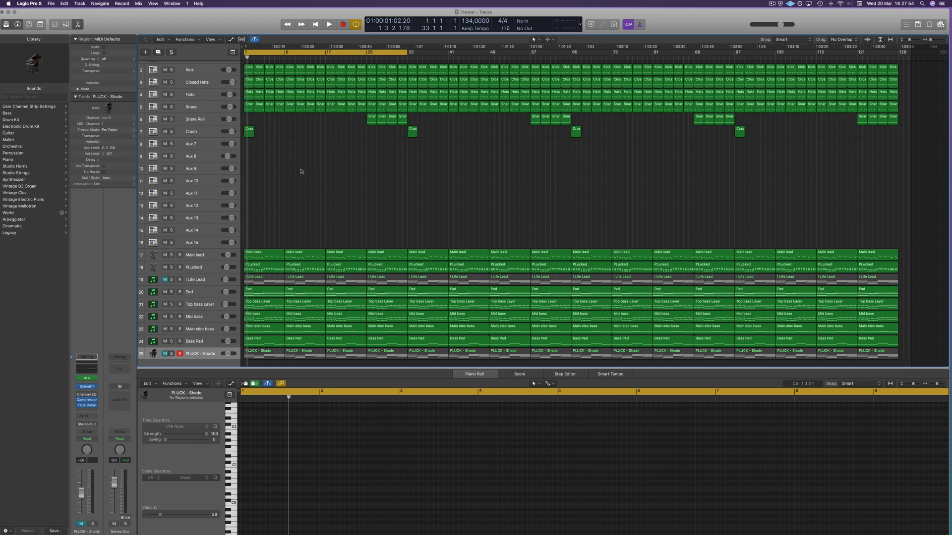
pyautogui.click(248, 71)
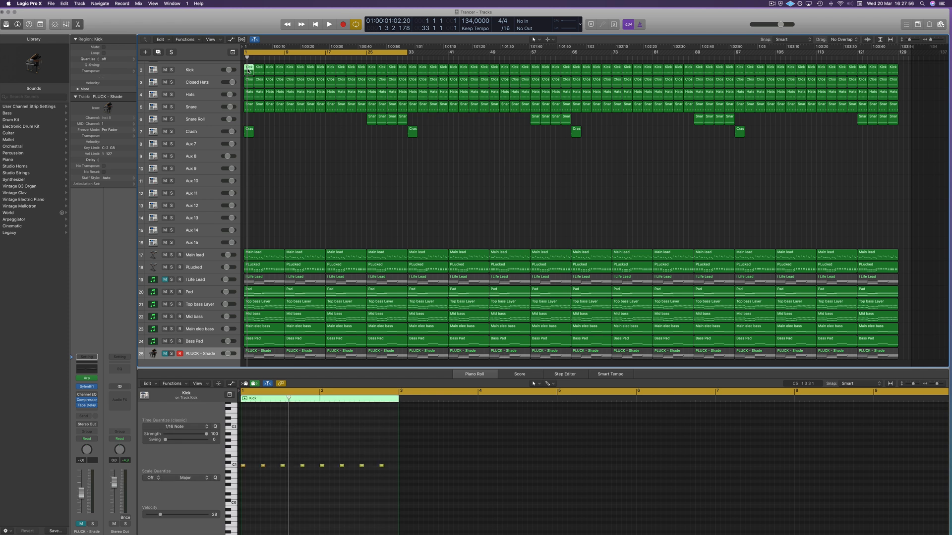
pyautogui.moveTo(248, 71); pyautogui.dragTo(302, 71)
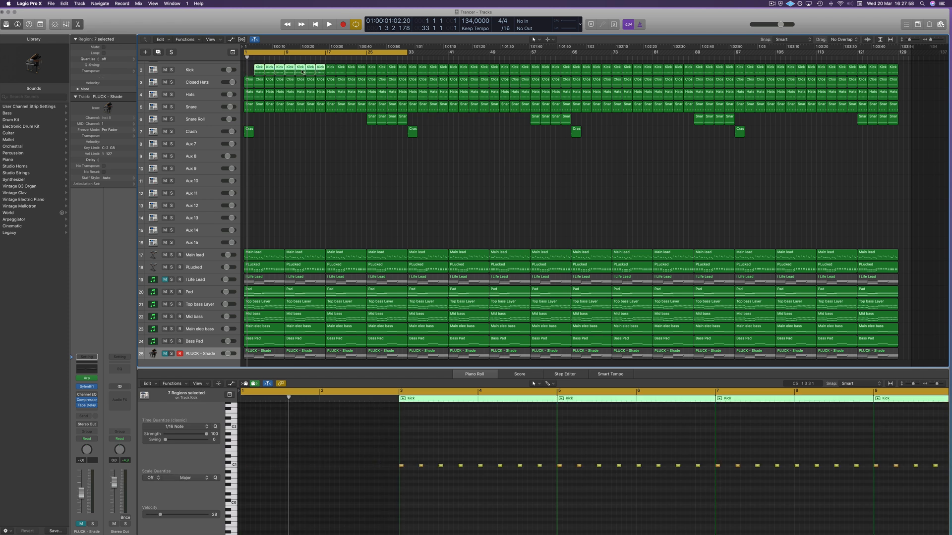
pyautogui.press('Delete')
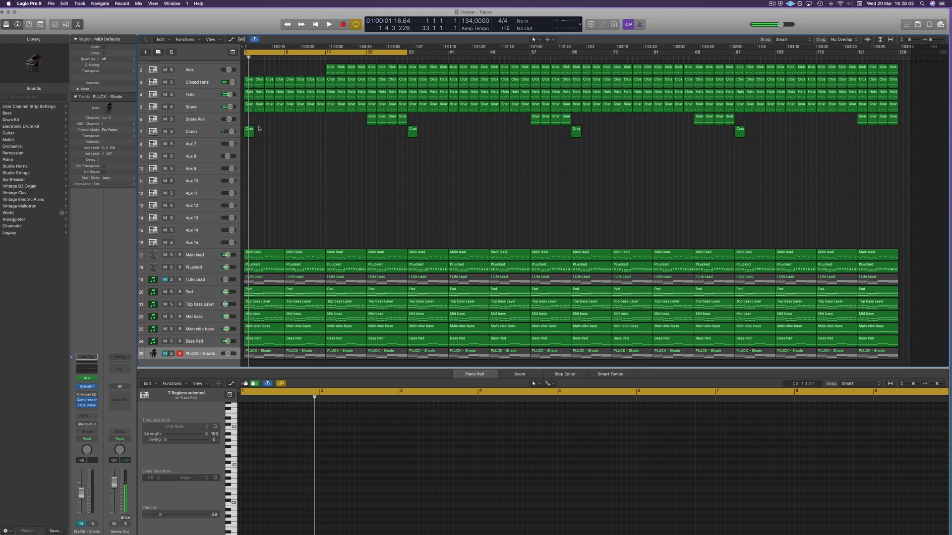
# Step: Audition the intro without the kick, and delete the first four Main lead regions
pyautogui.press('space')
pyautogui.press('space')
pyautogui.scroll(-1, 249, 211)
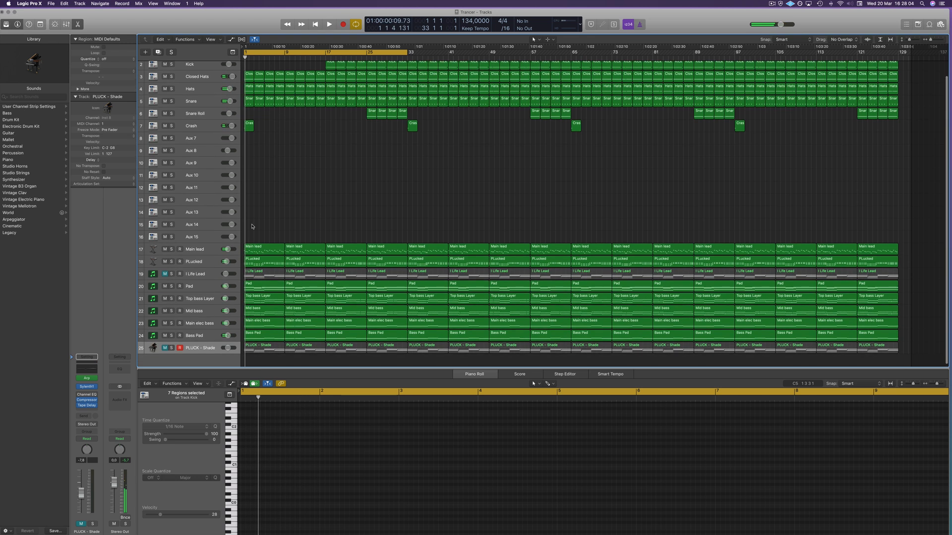
pyautogui.moveTo(251, 226); pyautogui.dragTo(372, 250)
pyautogui.press('Delete')
# Step: Play the intro without the main lead, and delete the first four regions on the PLucked track
pyautogui.press('space')
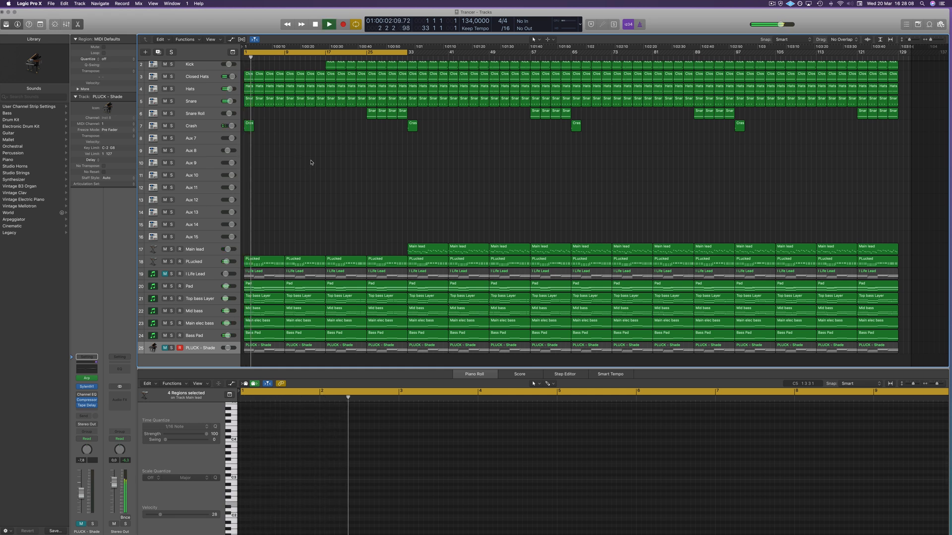
pyautogui.press('space')
pyautogui.press('space')
pyautogui.click(204, 261)
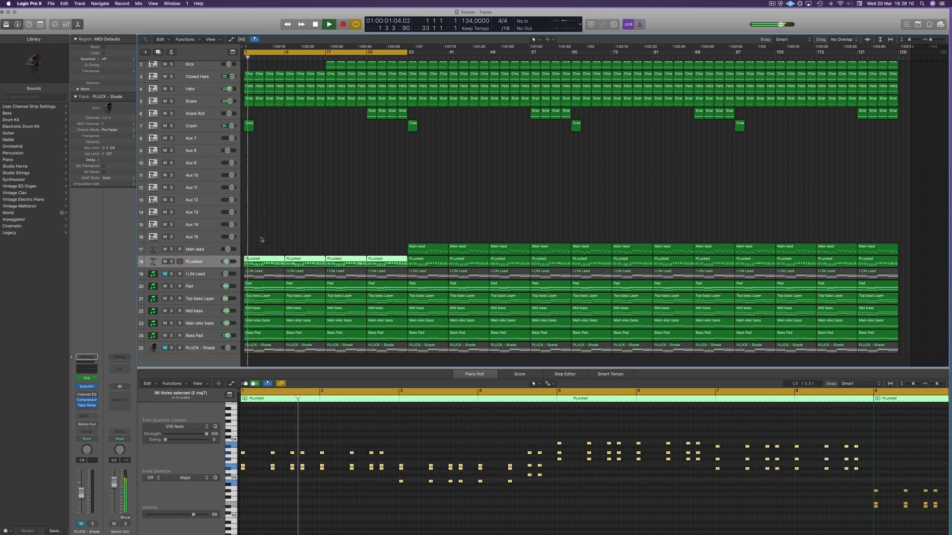
pyautogui.press('space')
pyautogui.press('Delete')
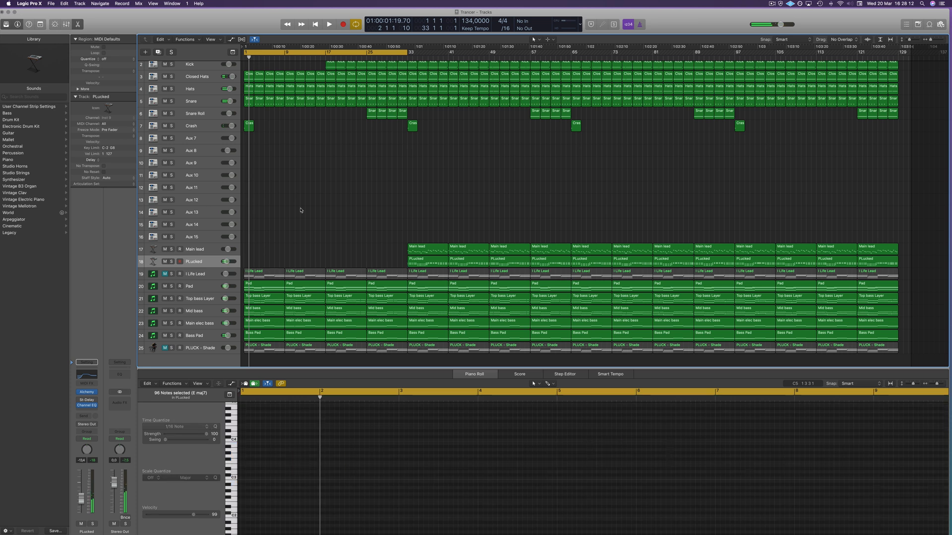
# Step: Listen to the thinned-out intro, and delete the first two Bass Pad regions
pyautogui.press('space')
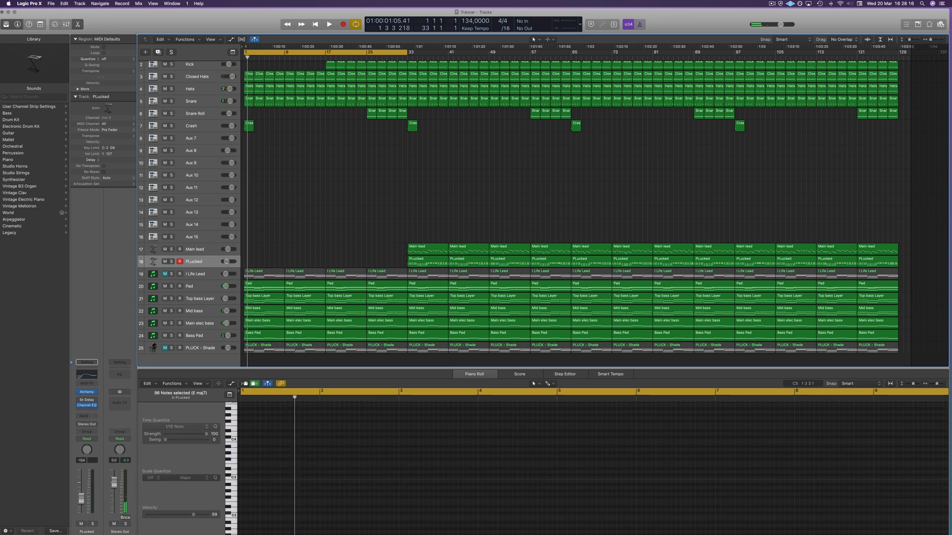
pyautogui.click(261, 337)
pyautogui.press('Delete')
pyautogui.click(301, 338)
pyautogui.press('Delete')
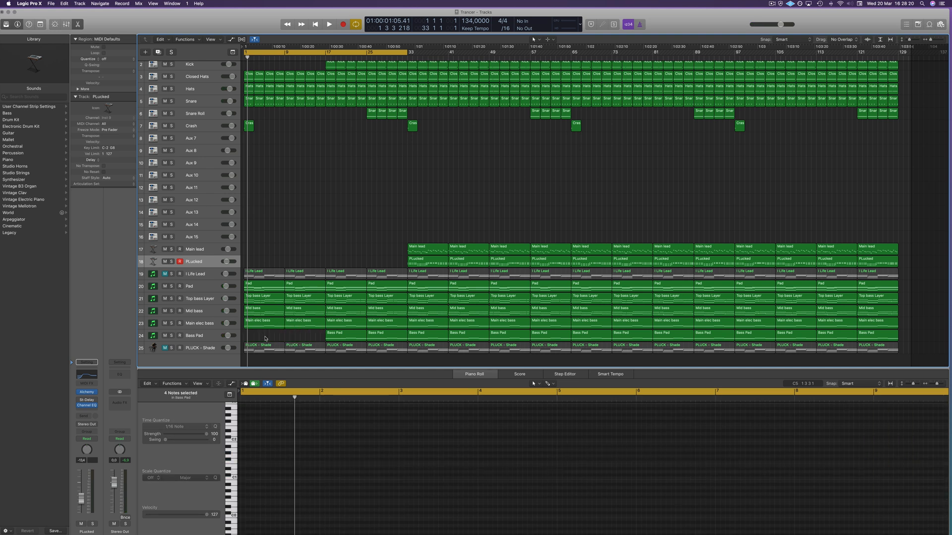
# Step: Play the intro again, select the Pad track, and open its Channel EQ and Sylenth1 plug-ins
pyautogui.press('space')
pyautogui.click(264, 286)
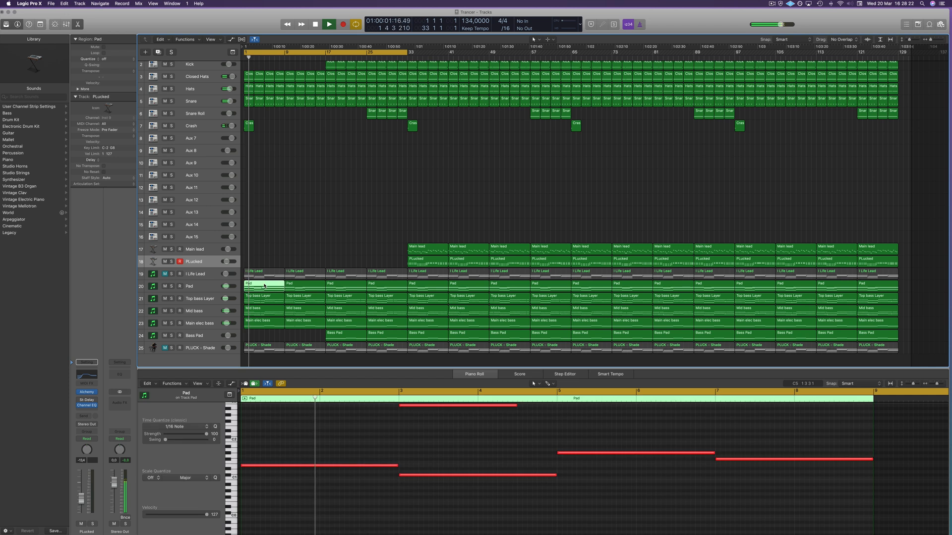
pyautogui.click(203, 287)
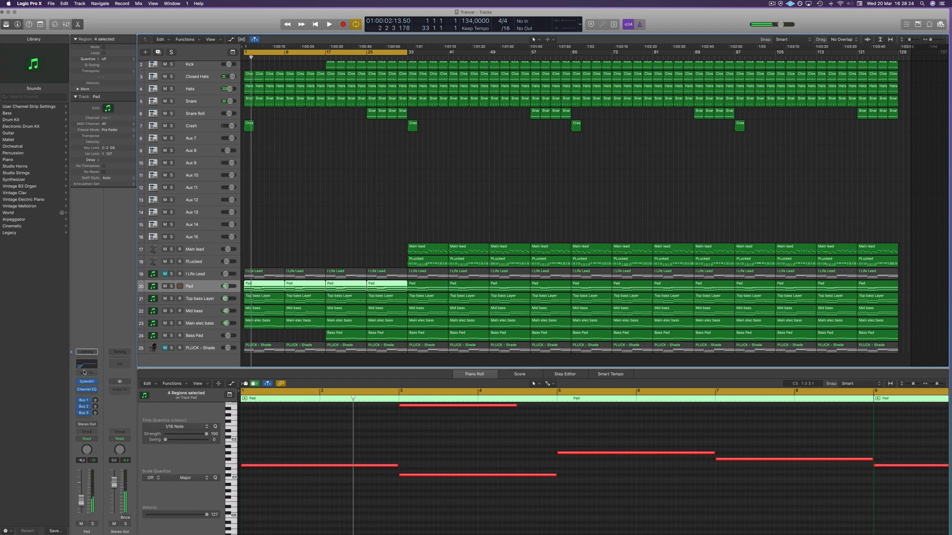
pyautogui.click(88, 364)
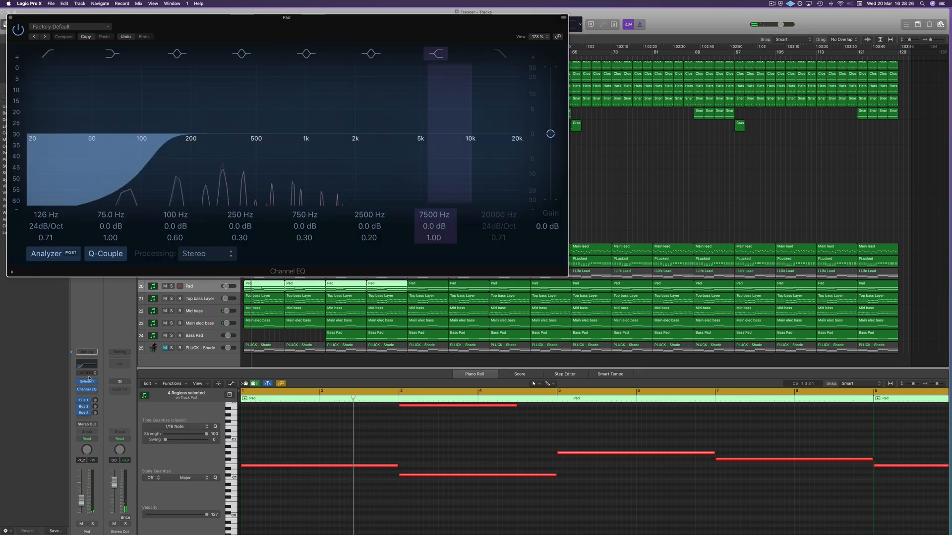
pyautogui.click(87, 382)
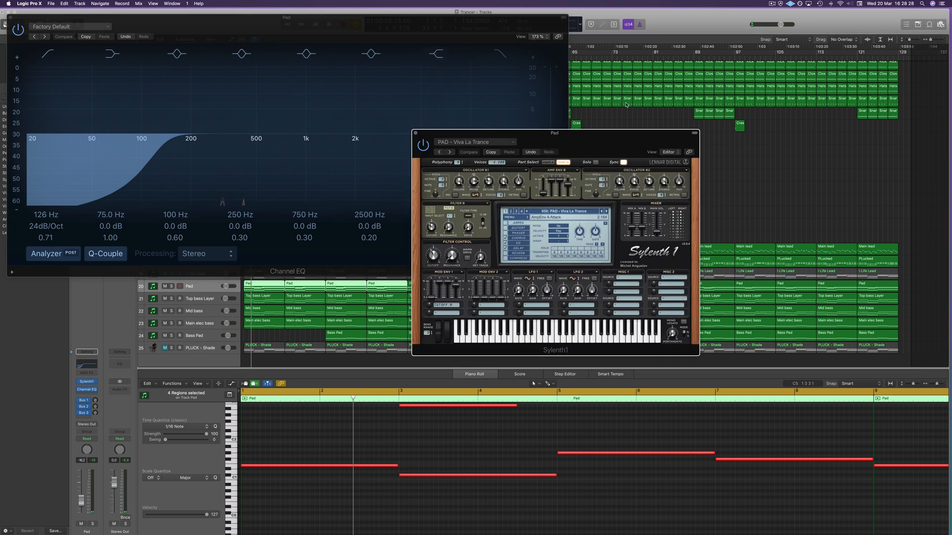
# Step: Adjust the Filter Control cutoff in the Pad's Sylenth1 during playback, and close the Channel EQ window
pyautogui.moveTo(604, 141); pyautogui.dragTo(538, 128)
pyautogui.press('space')
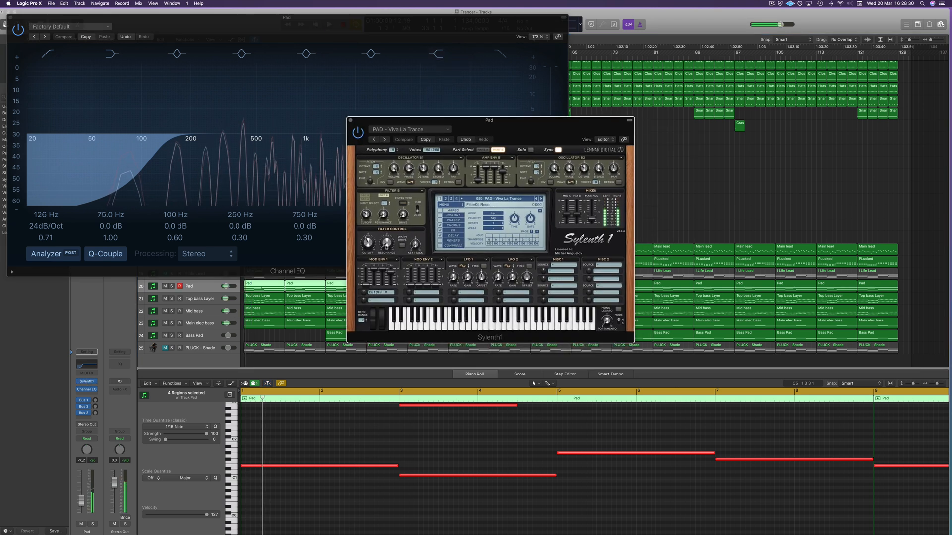
pyautogui.moveTo(367, 243); pyautogui.dragTo(369, 233)
pyautogui.moveTo(446, 120); pyautogui.dragTo(579, 111)
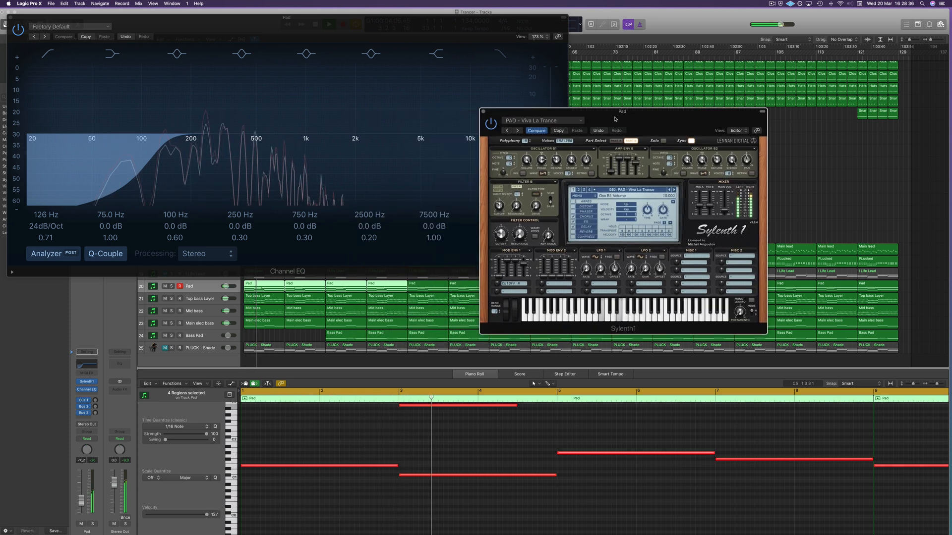
pyautogui.click(10, 17)
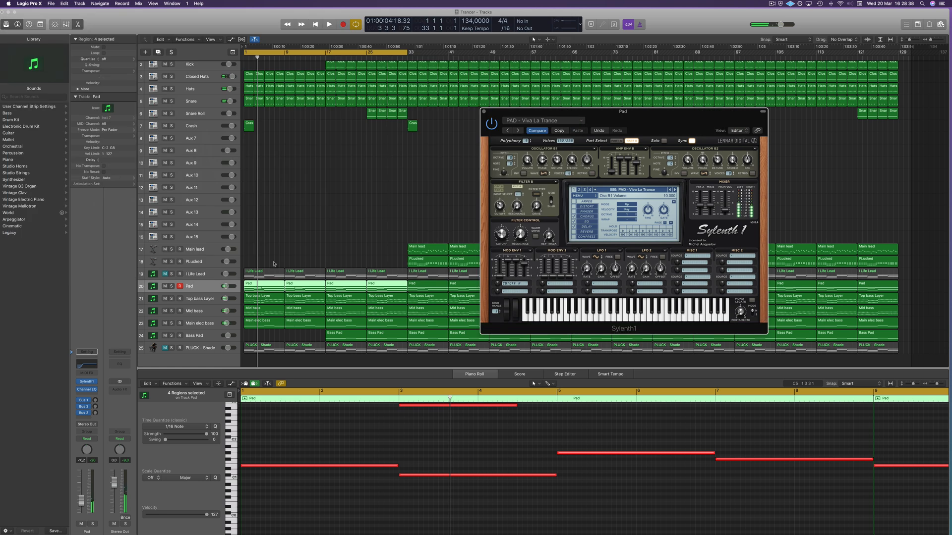
# Step: Set the Pad track's automation mode to Touch and record a Sylenth1 filter cutoff movement from the beginning
pyautogui.click(212, 288)
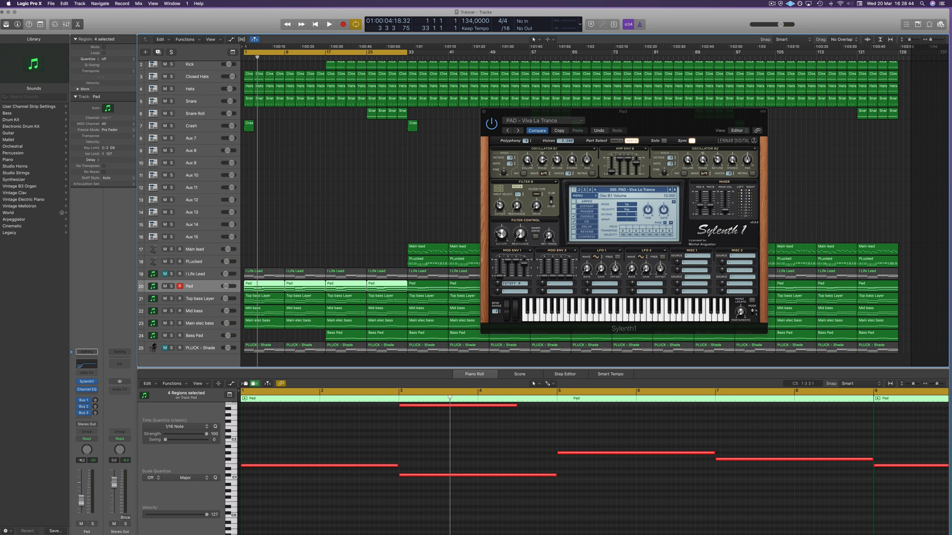
pyautogui.click(89, 439)
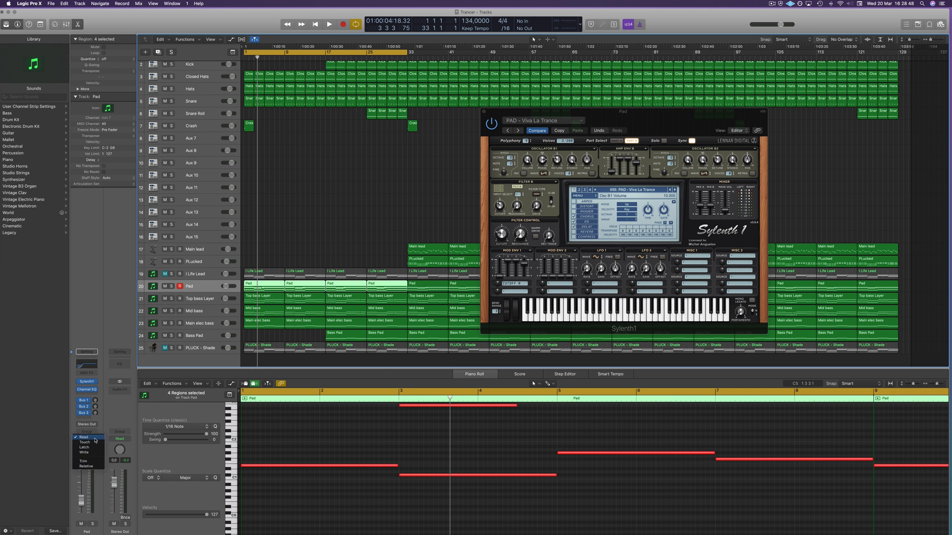
pyautogui.click(85, 442)
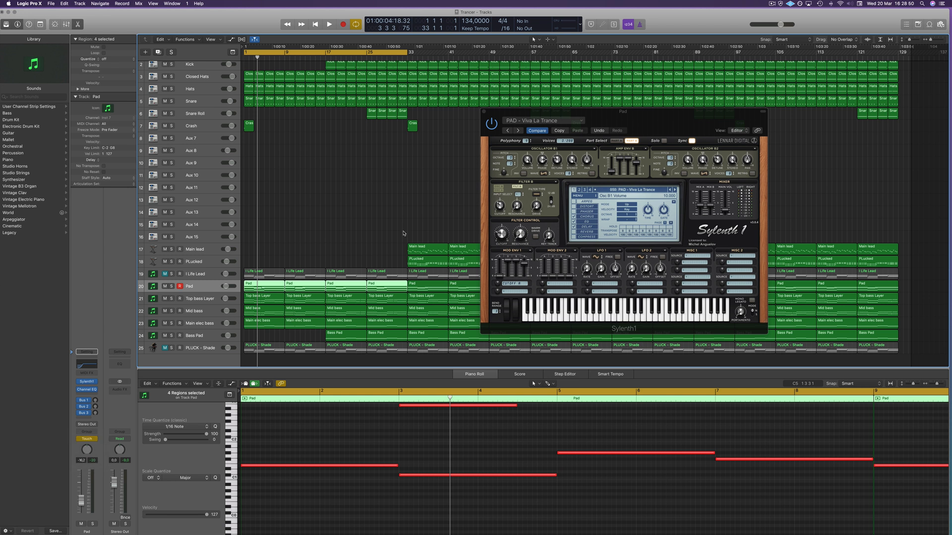
pyautogui.press('space')
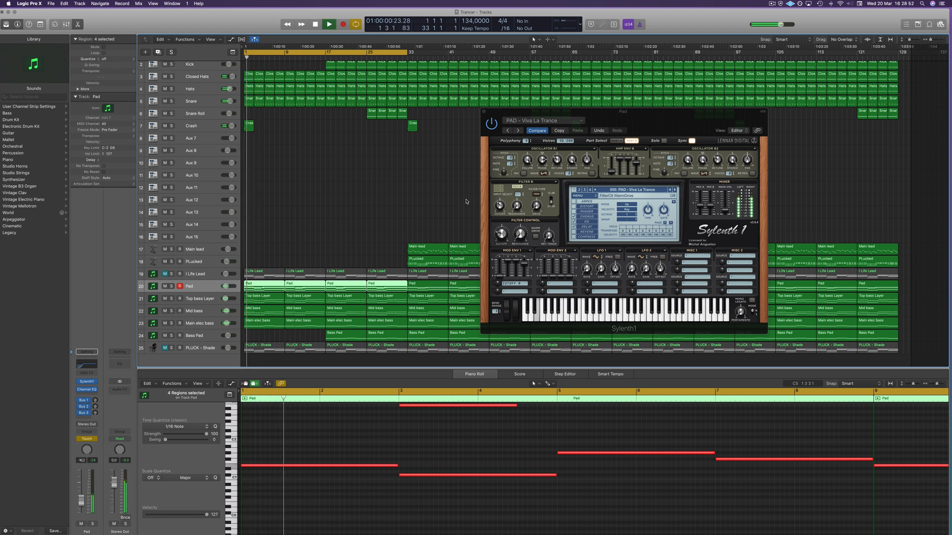
pyautogui.click(499, 233)
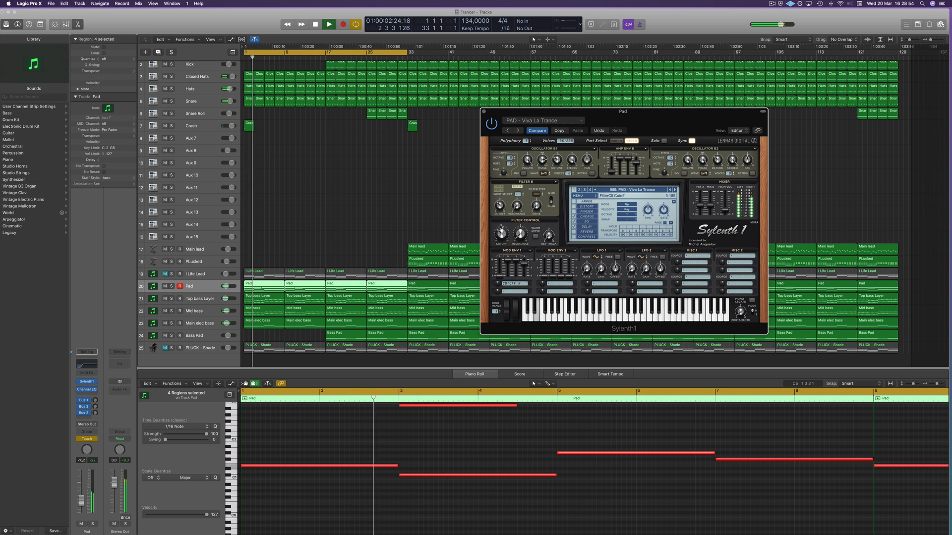
pyautogui.press('space')
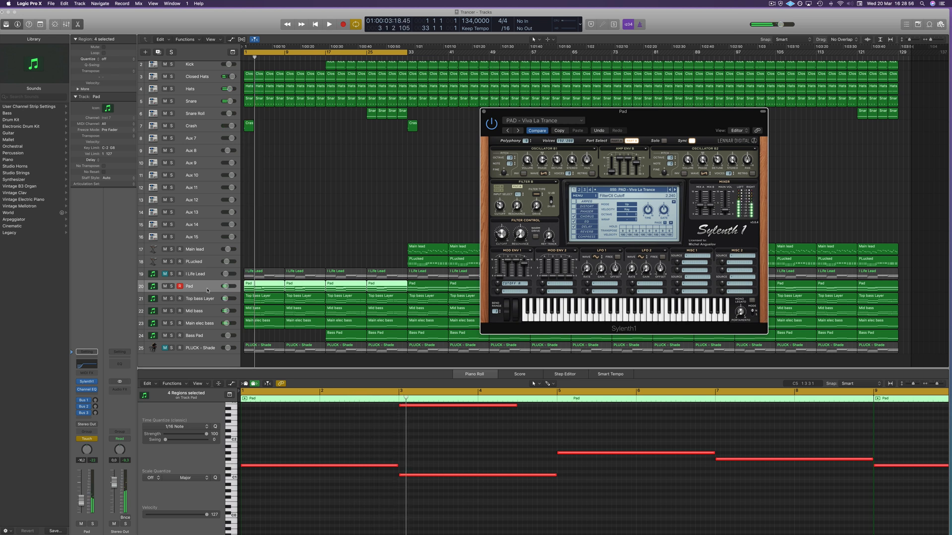
# Step: Show track automation and display the Sylenth1 FilterCtl Cutoff parameter on the Pad track
pyautogui.press('a')
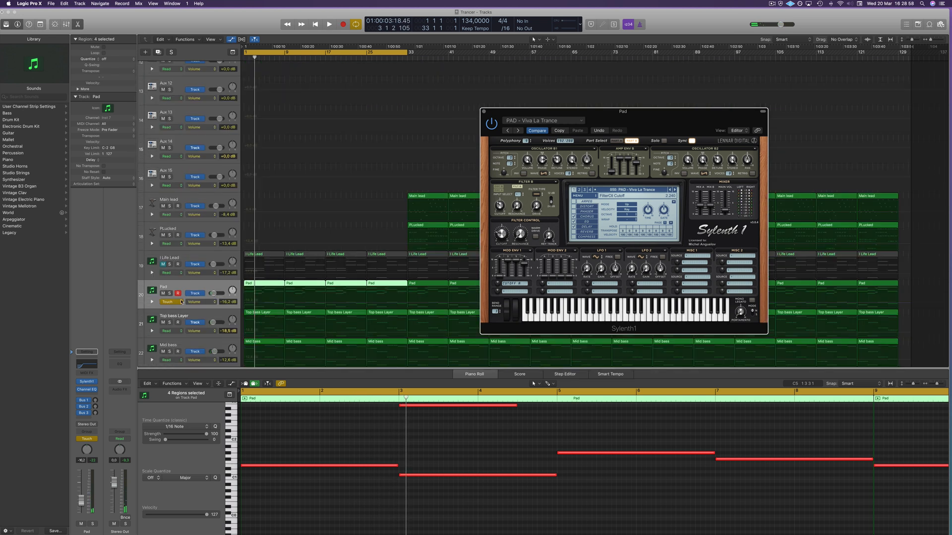
pyautogui.click(200, 302)
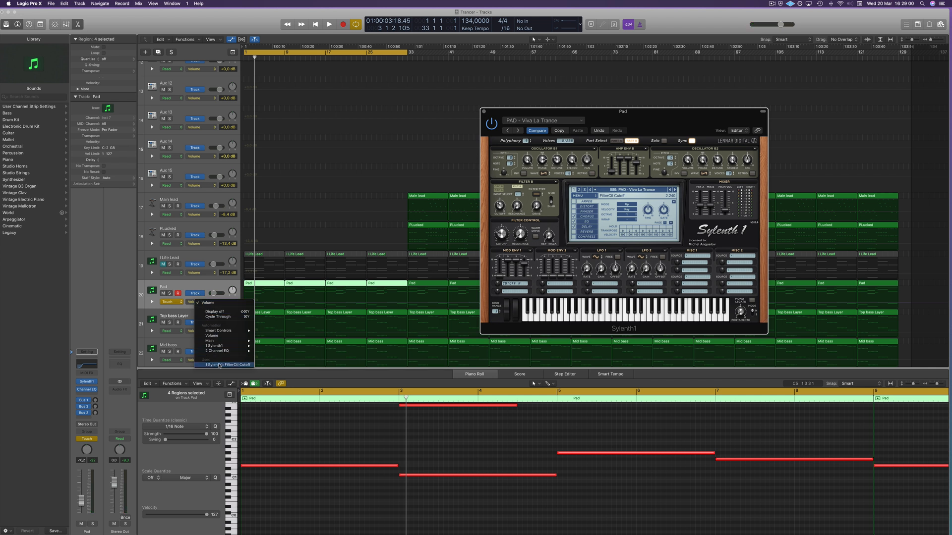
pyautogui.click(219, 365)
# Step: Return the Pad track's automation mode to Read and flatten the recorded cutoff movement at the start
pyautogui.click(167, 302)
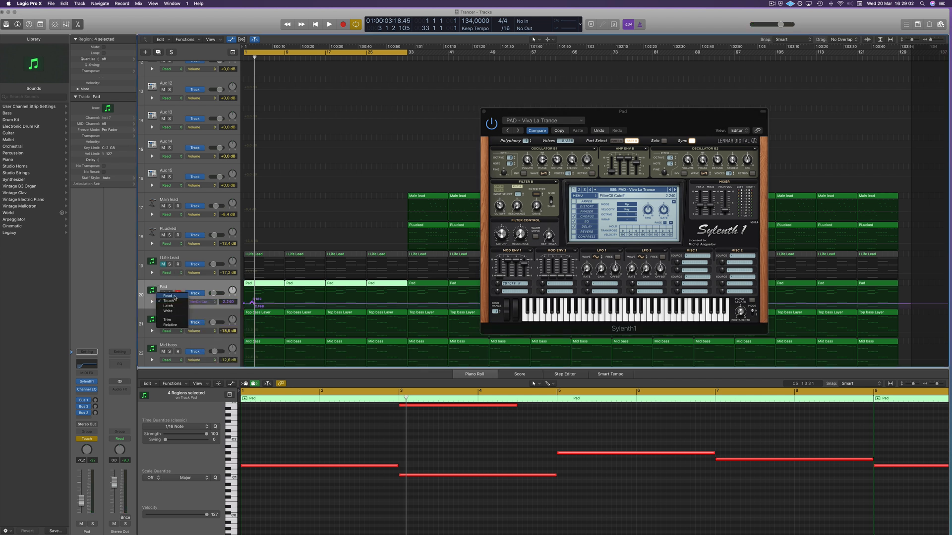
pyautogui.click(168, 300)
pyautogui.moveTo(254, 303); pyautogui.dragTo(247, 304)
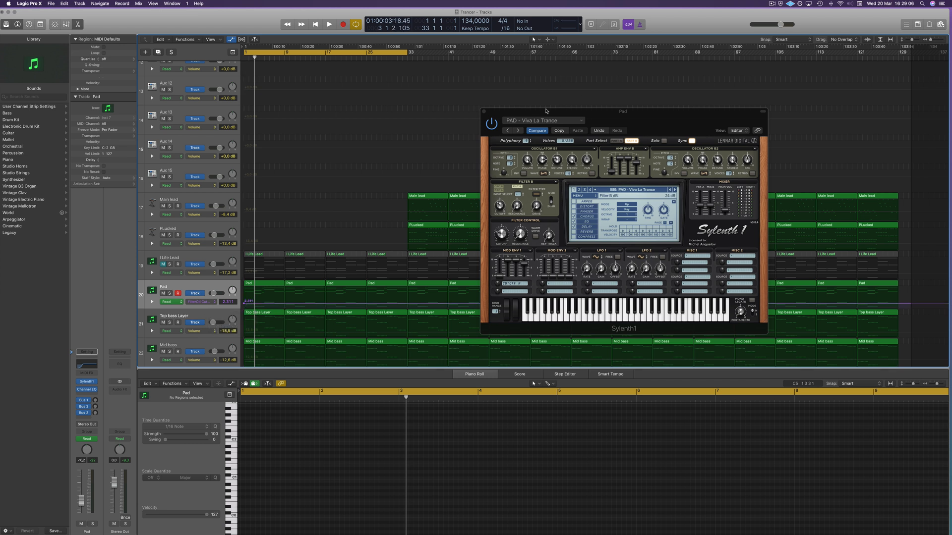
# Step: Move the Sylenth1 window away from the first Pad regions, and show the toolbar above the Tracks area
pyautogui.moveTo(546, 110); pyautogui.dragTo(605, 94)
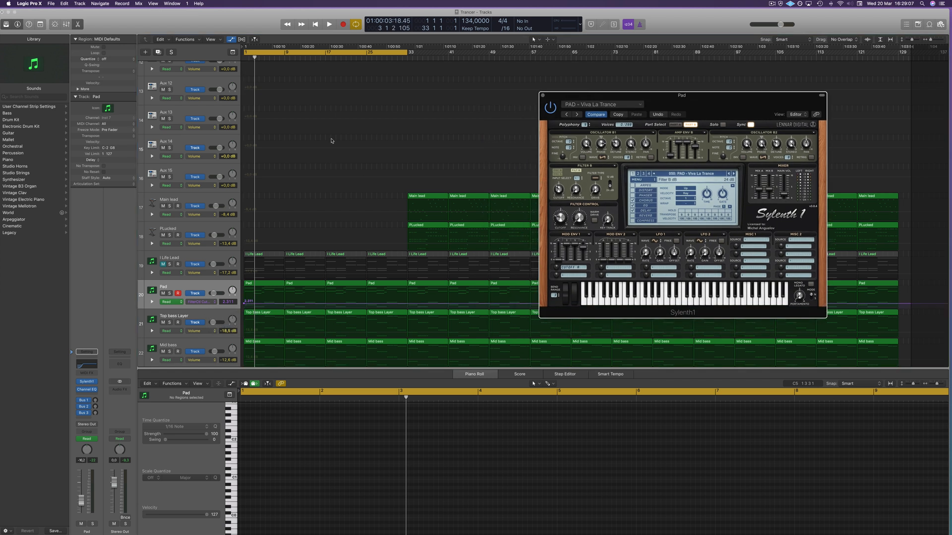
pyautogui.click(280, 34)
pyautogui.press('ctrl+alt+super+t')
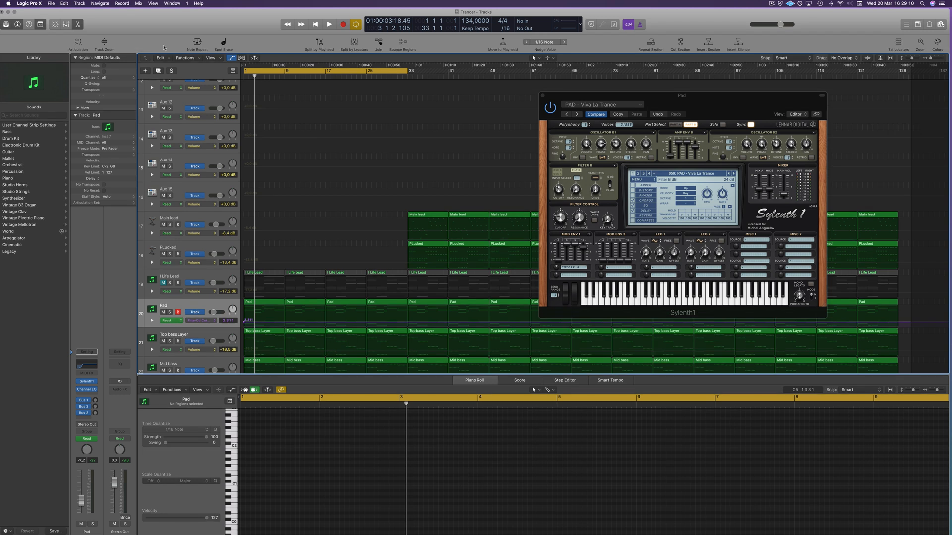
# Step: Turn on track zoom and enlarge the Pad track with its cutoff automation displayed
pyautogui.click(104, 44)
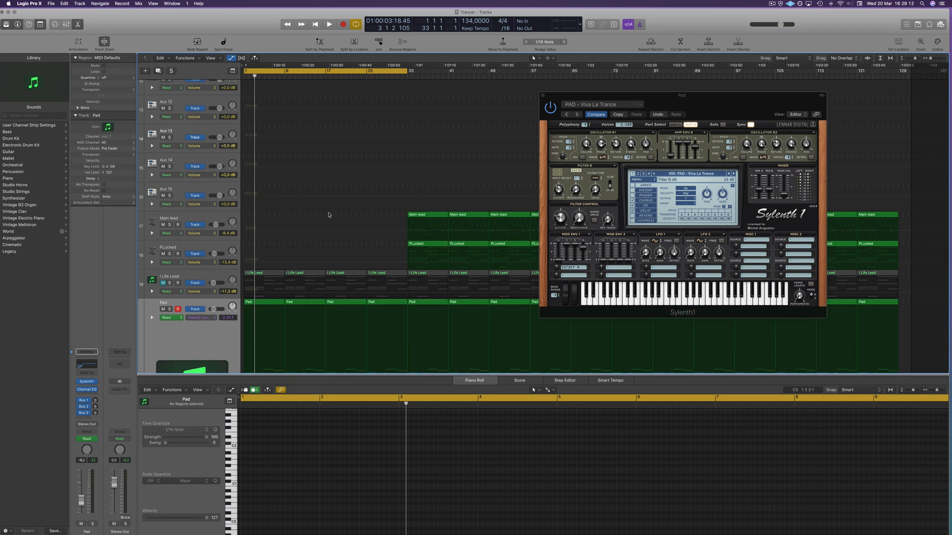
pyautogui.scroll(-2, 329, 214)
pyautogui.press('a')
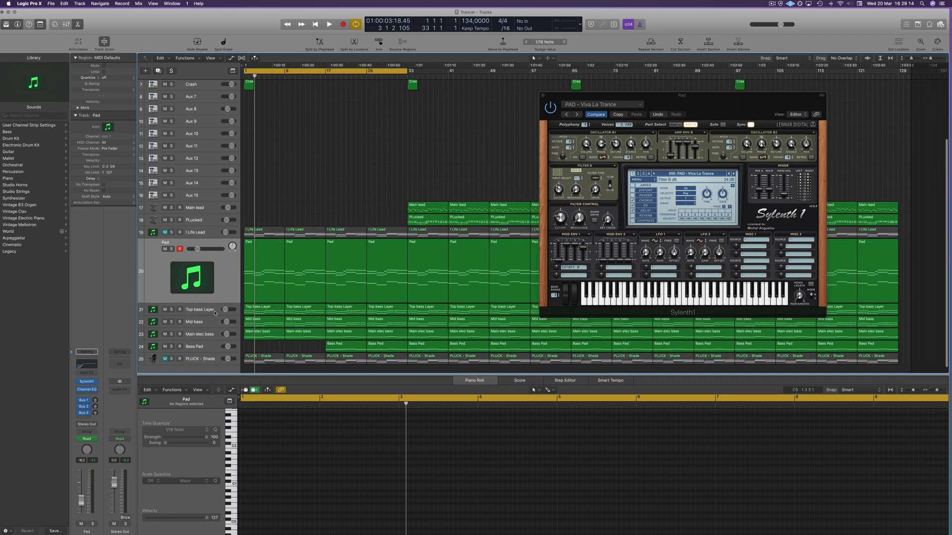
pyautogui.click(224, 299)
pyautogui.moveTo(225, 302); pyautogui.dragTo(222, 351)
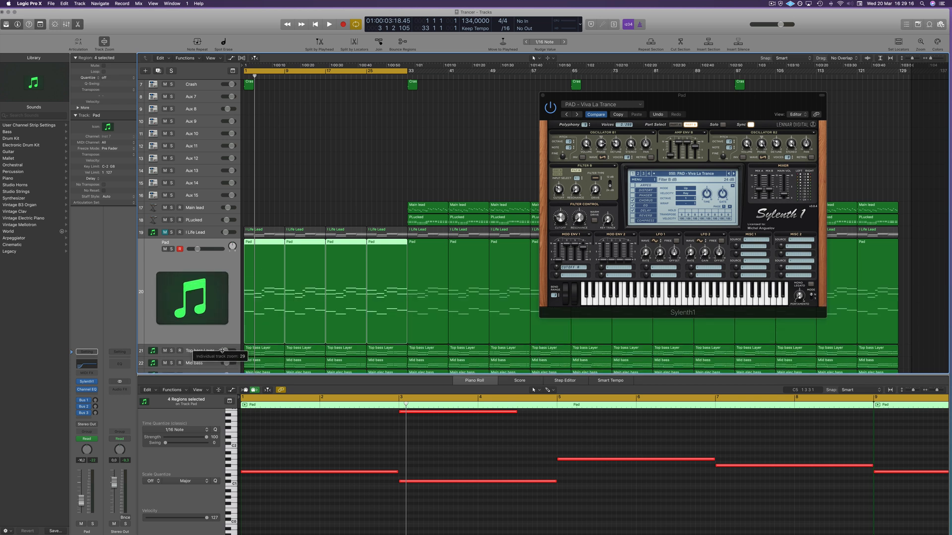
pyautogui.press('a')
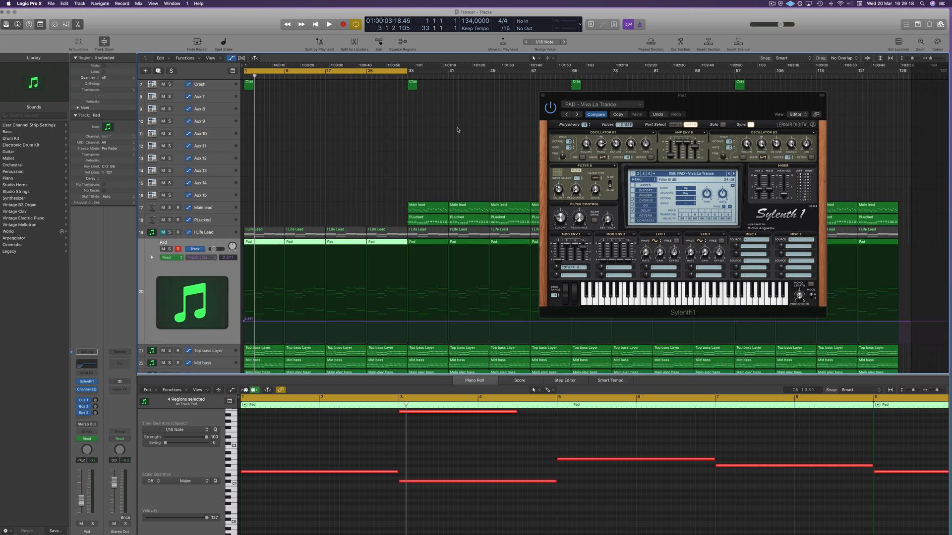
pyautogui.click(335, 163)
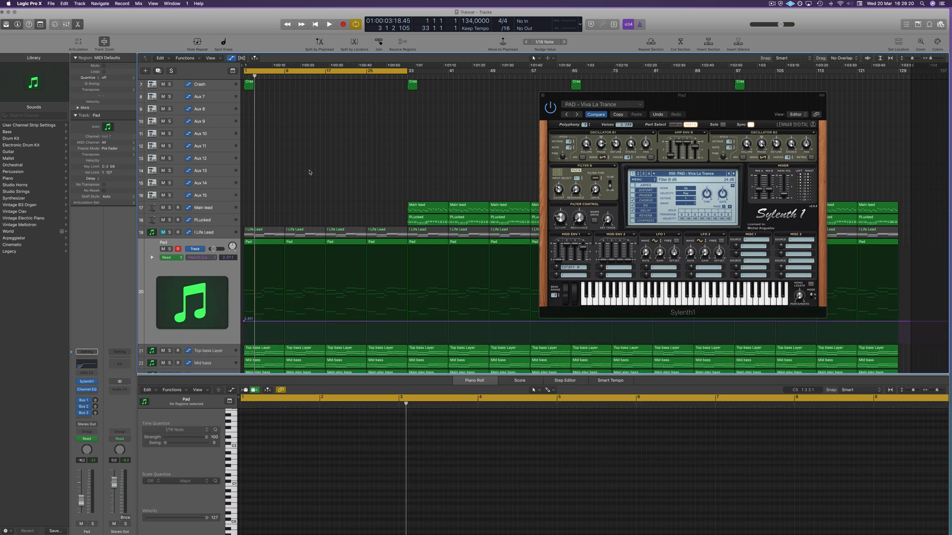
# Step: Draw a rising cutoff automation ramp on the Pad track from the start to bar 9 and play it back
pyautogui.press('Return')
pyautogui.press('space')
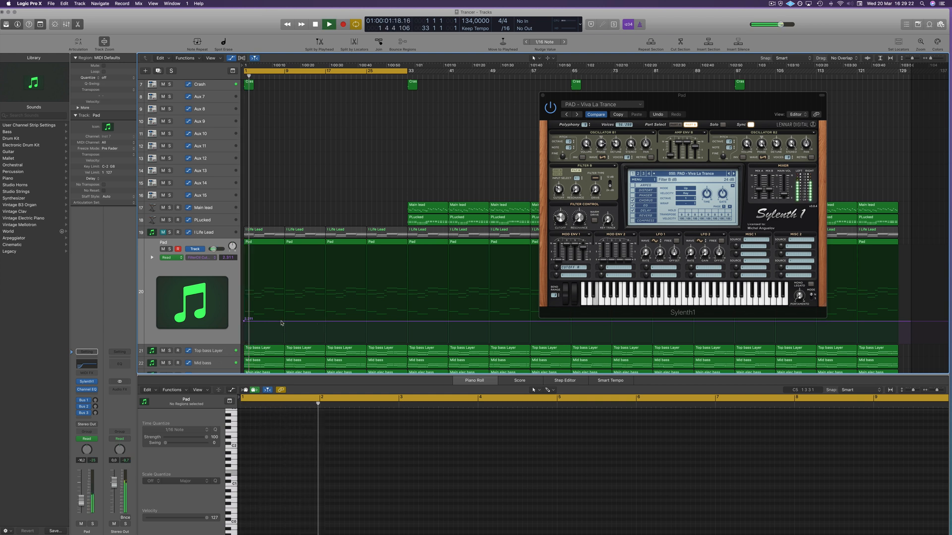
pyautogui.press('Return')
pyautogui.press('space')
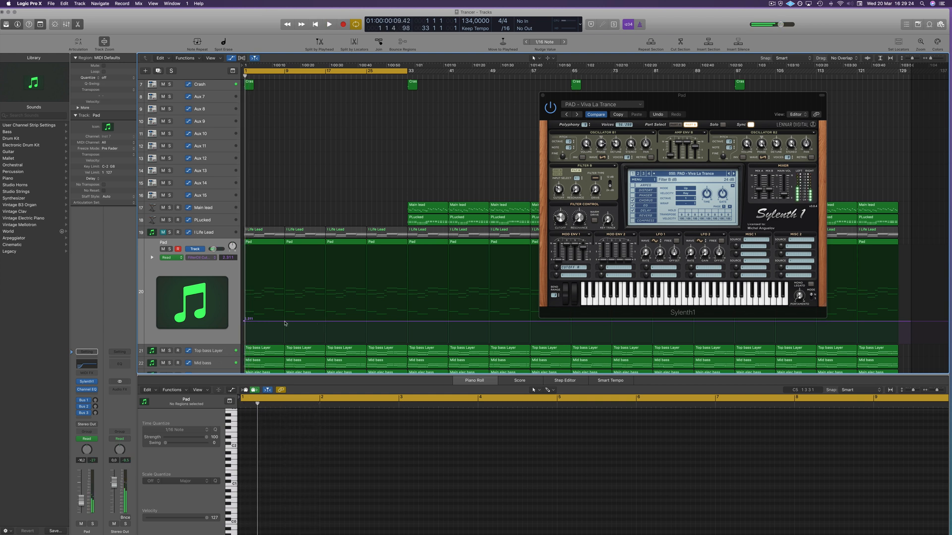
pyautogui.moveTo(285, 323); pyautogui.dragTo(285, 306)
pyautogui.press('space')
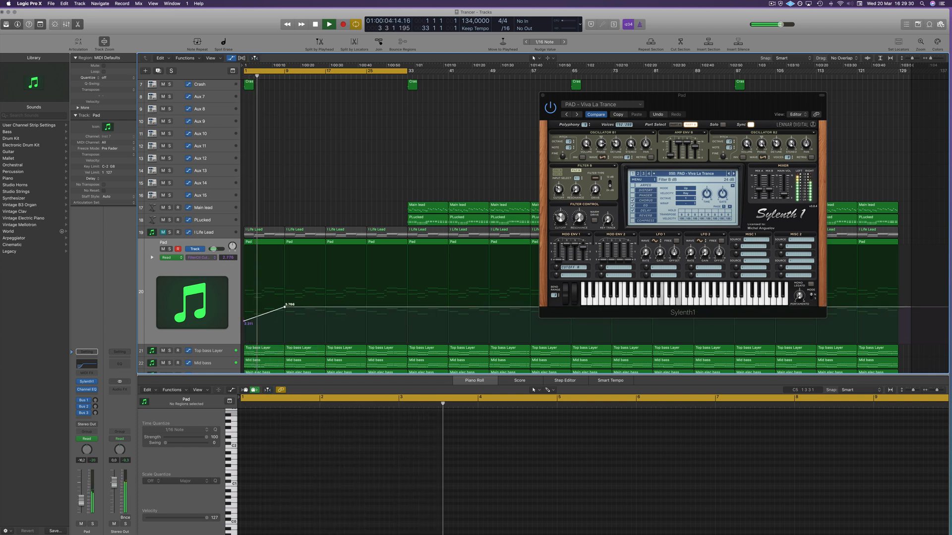
pyautogui.scroll(-4, 296, 335)
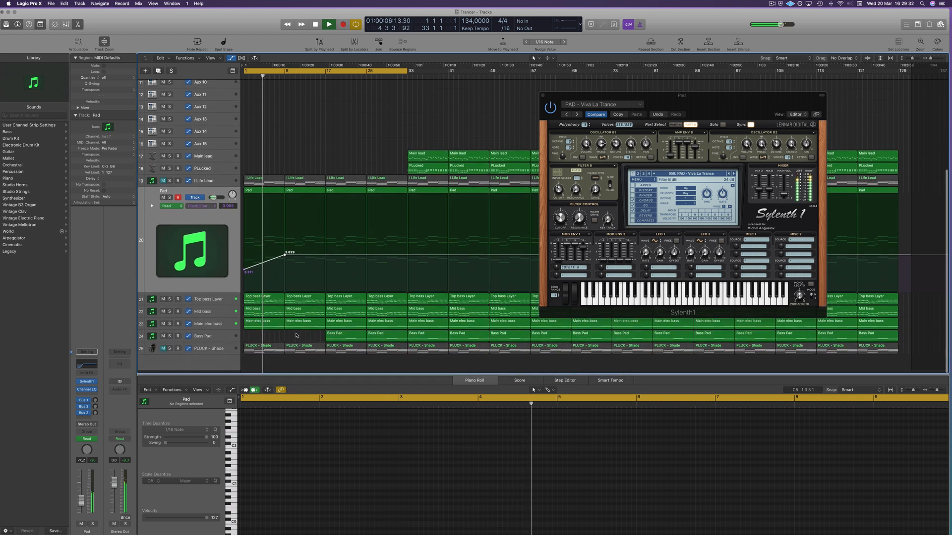
# Step: Check the Top bass Layer in solo, then delete its four intro regions up to bar 33
pyautogui.press('Return')
pyautogui.click(170, 302)
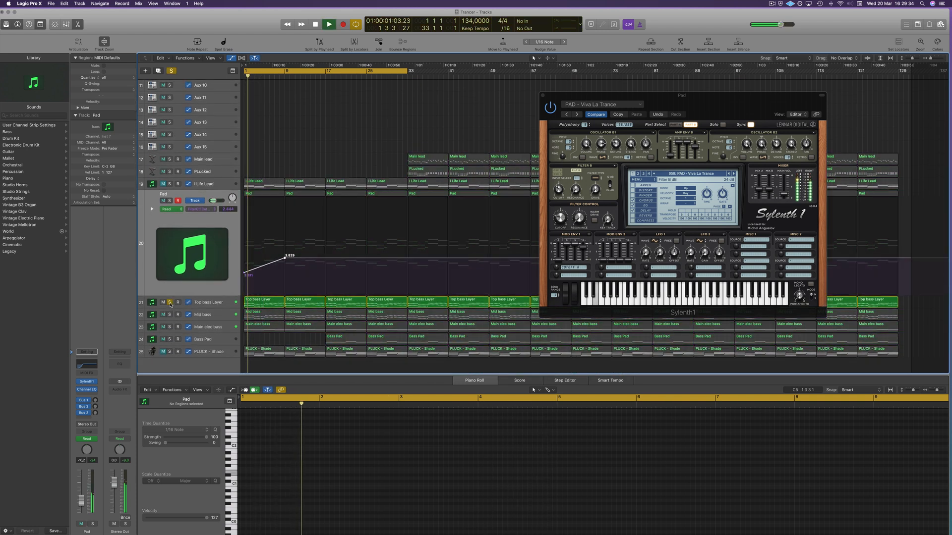
pyautogui.click(170, 303)
pyautogui.click(248, 300)
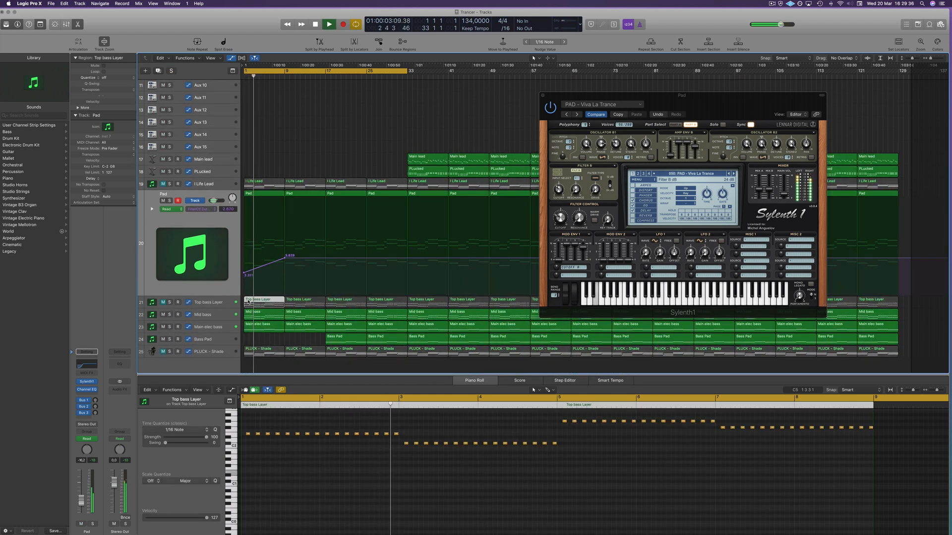
pyautogui.press('Delete')
pyautogui.moveTo(276, 300); pyautogui.dragTo(372, 303)
pyautogui.press('Delete')
pyautogui.press('space')
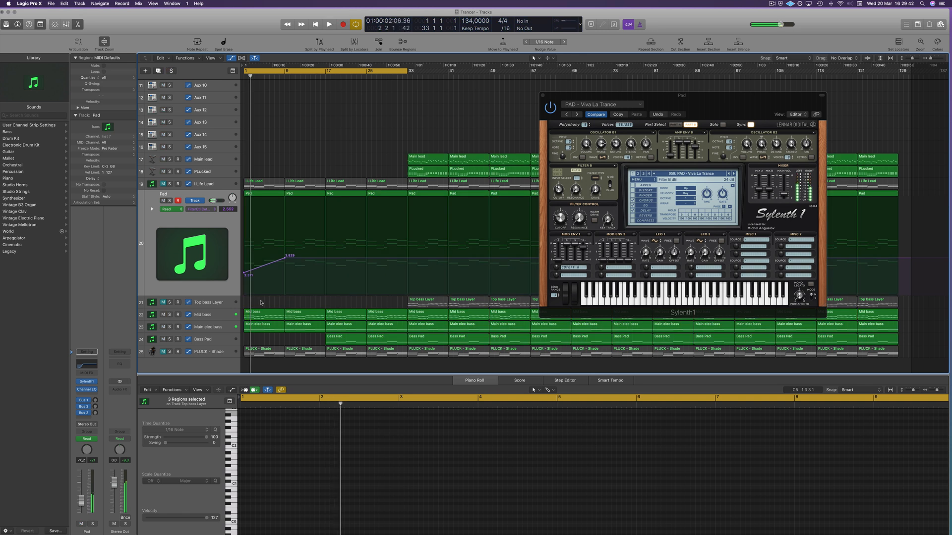
# Step: Try removing the first two Mid bass regions and restore them after listening
pyautogui.moveTo(259, 301); pyautogui.dragTo(358, 315)
pyautogui.keyDown('shift'); pyautogui.click(358, 314); pyautogui.keyUp('shift')
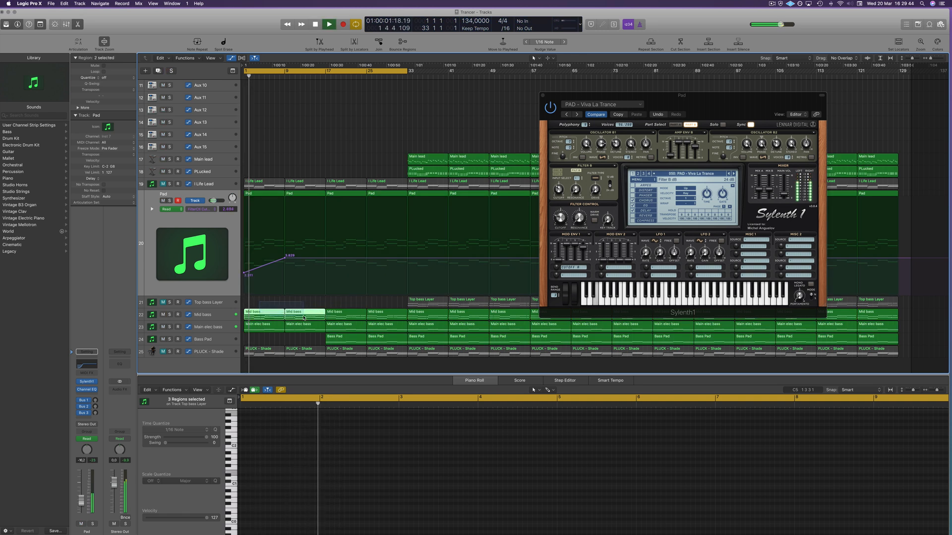
pyautogui.press('Delete')
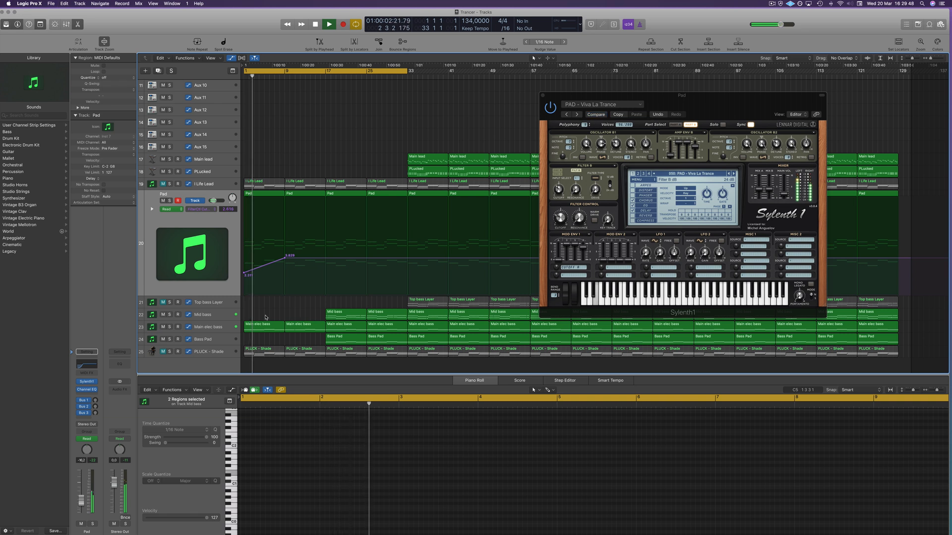
pyautogui.press('space')
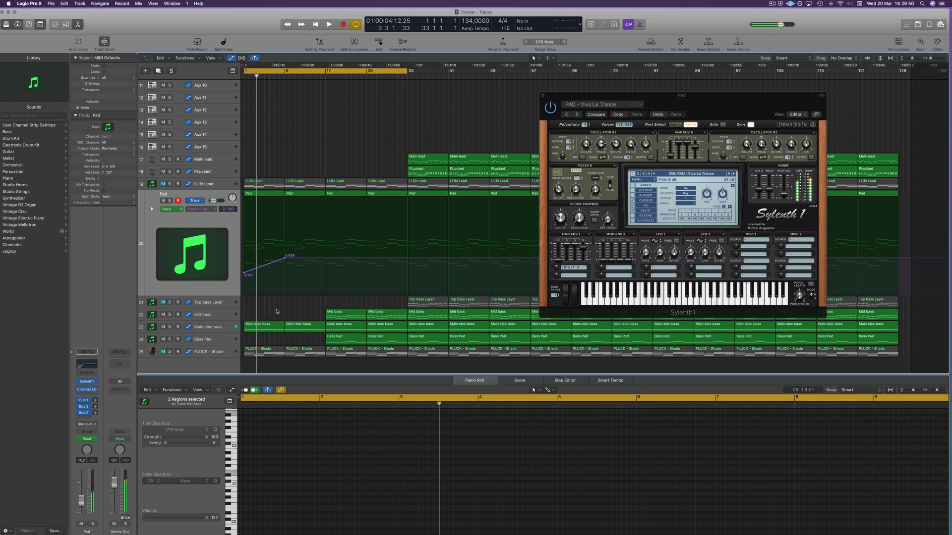
pyautogui.press('super+z')
pyautogui.press('space')
# Step: Open the Mid bass track's Channel EQ and Sylenth1, and move the EQ window away from the intro regions
pyautogui.click(218, 315)
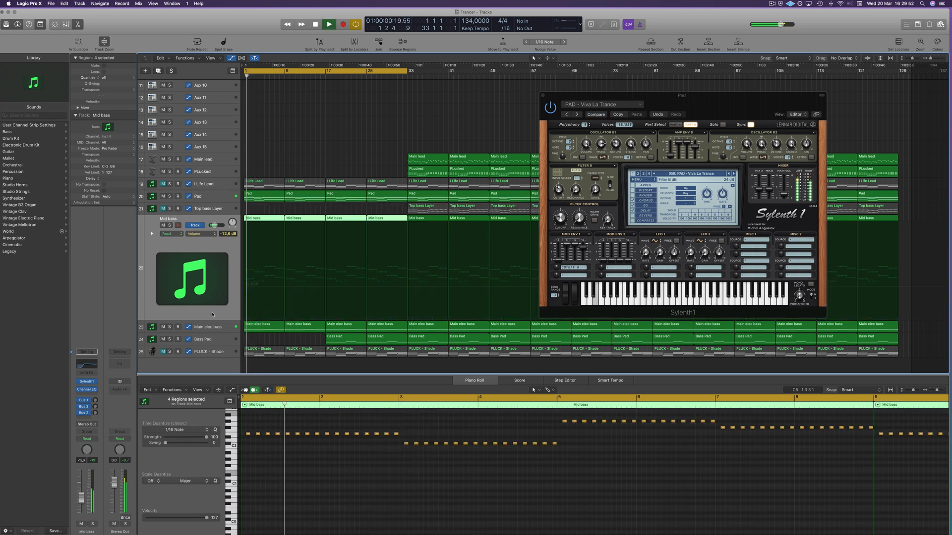
pyautogui.press('space')
pyautogui.click(87, 365)
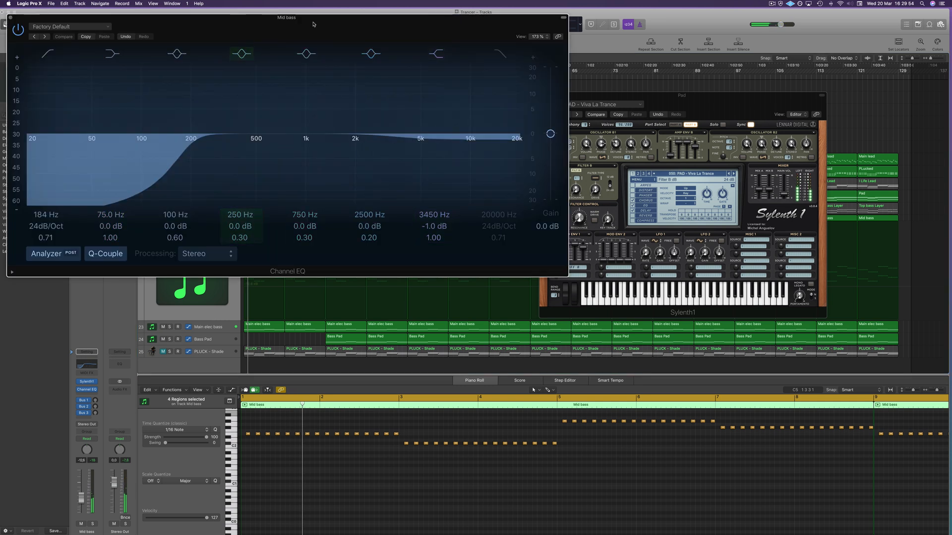
pyautogui.moveTo(310, 20); pyautogui.dragTo(796, 145)
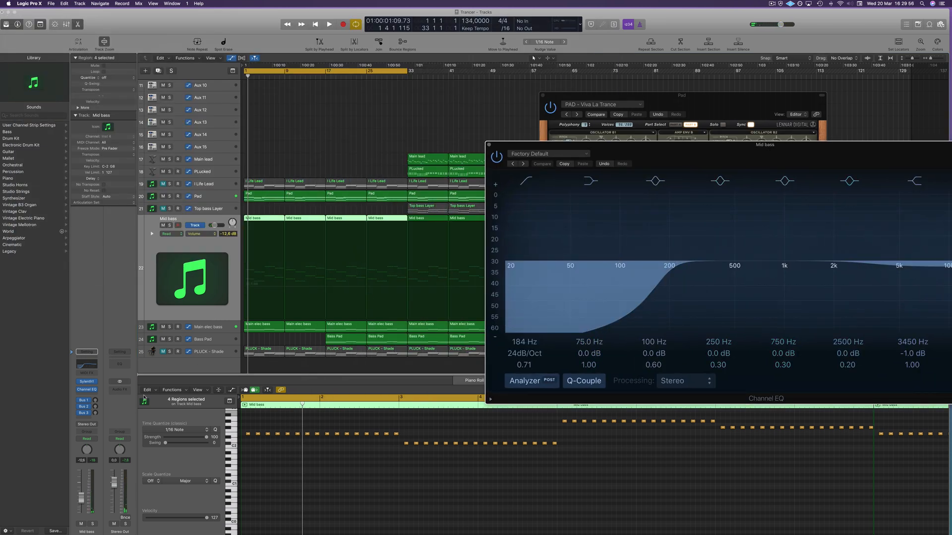
pyautogui.click(89, 383)
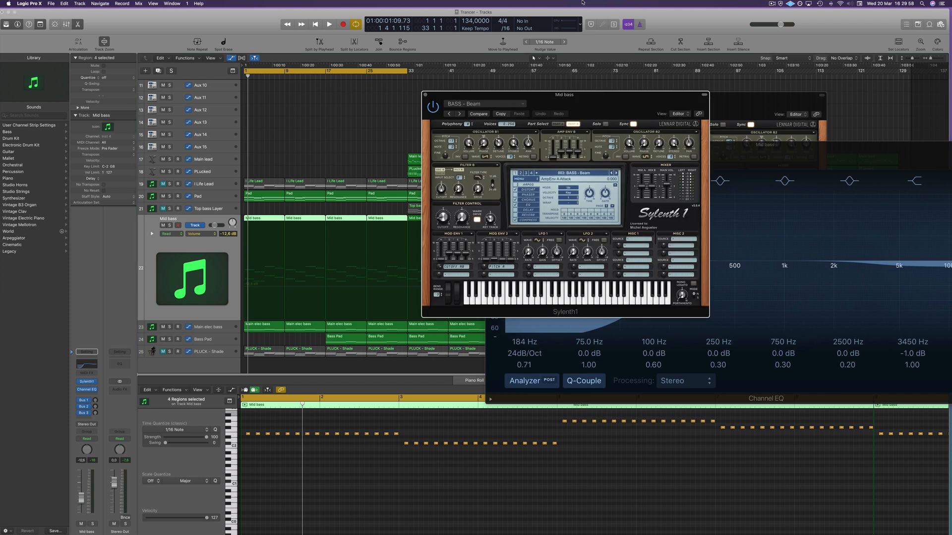
pyautogui.moveTo(601, 97); pyautogui.dragTo(593, 101)
# Step: Lower and raise the Mid bass Sylenth1 filter cutoff while the intro plays
pyautogui.press('space')
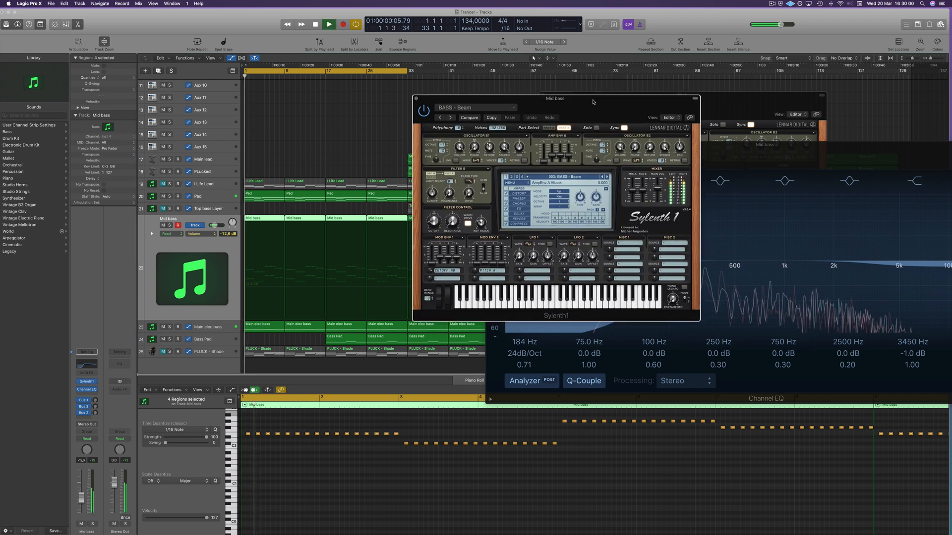
pyautogui.moveTo(432, 222); pyautogui.dragTo(432, 234)
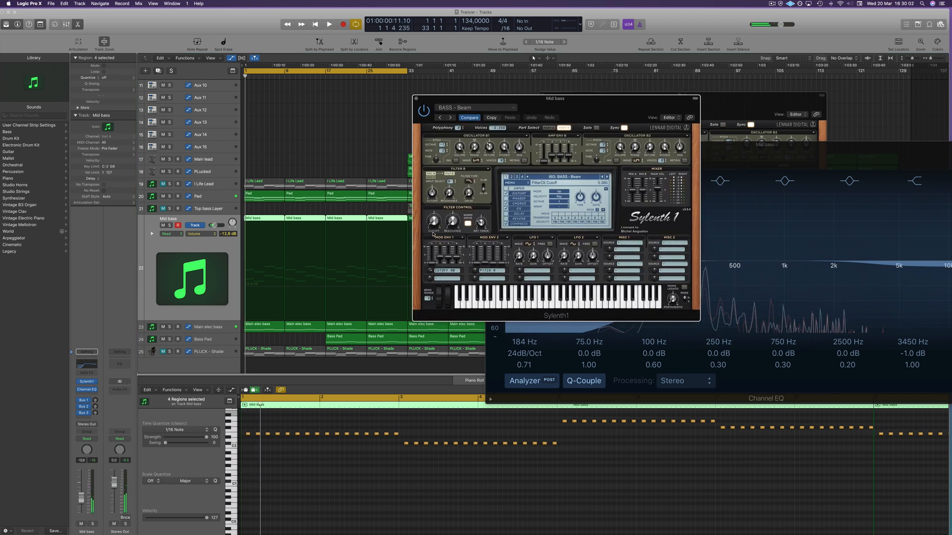
pyautogui.press('space')
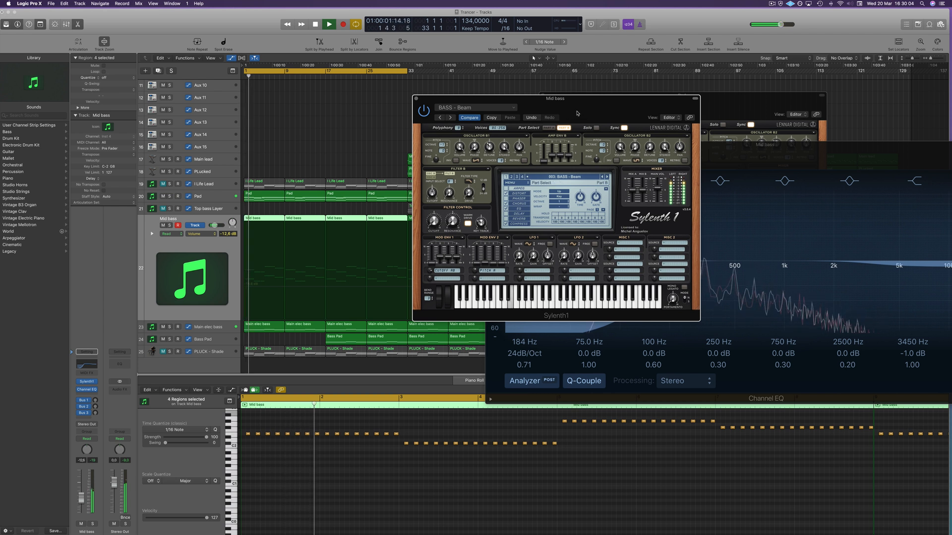
pyautogui.moveTo(593, 110); pyautogui.dragTo(652, 109)
pyautogui.moveTo(493, 218); pyautogui.dragTo(496, 188)
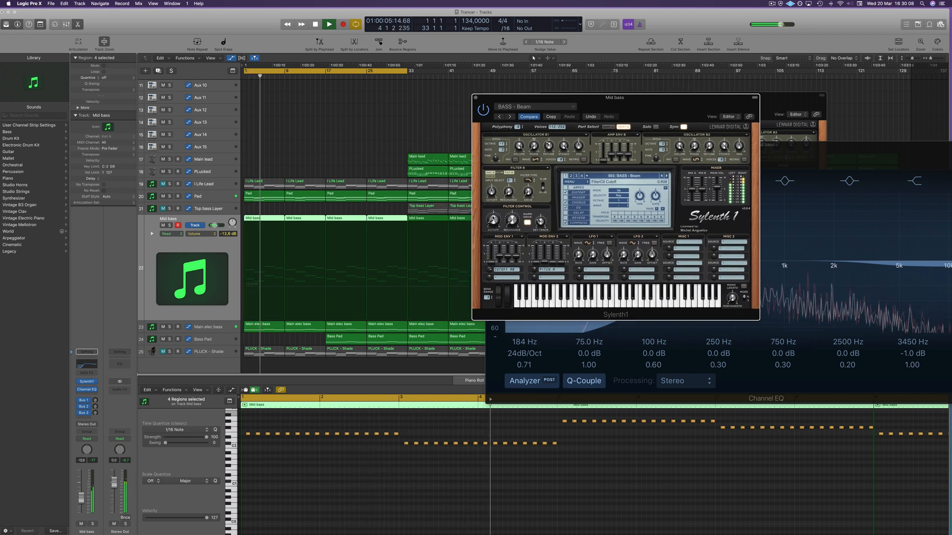
pyautogui.moveTo(642, 98)
pyautogui.mouseDown()
pyautogui.moveTo(621, 102)
pyautogui.moveTo(633, 108)
pyautogui.mouseUp()
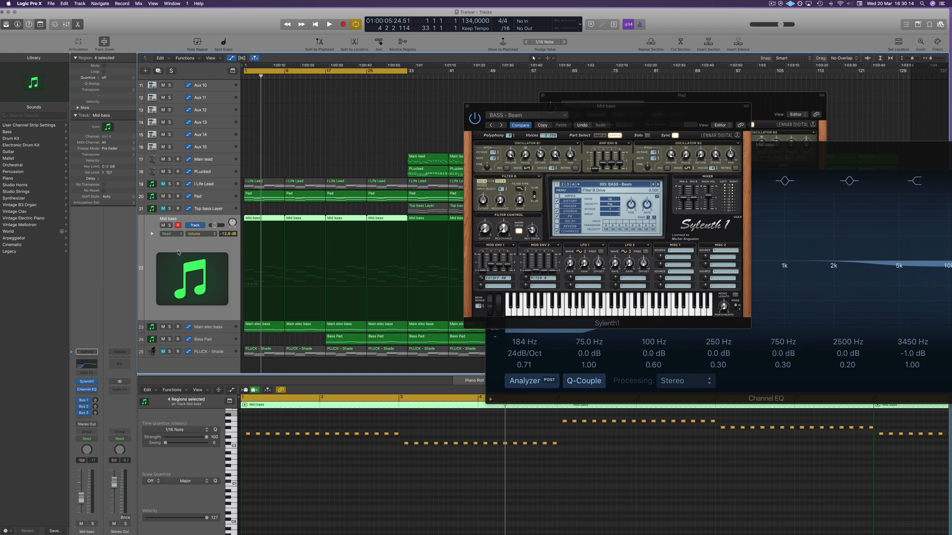
# Step: Set the Mid bass track's automation mode to Touch and record a Sylenth1 filter cutoff movement from the beginning
pyautogui.click(93, 440)
pyautogui.click(94, 443)
pyautogui.press('space')
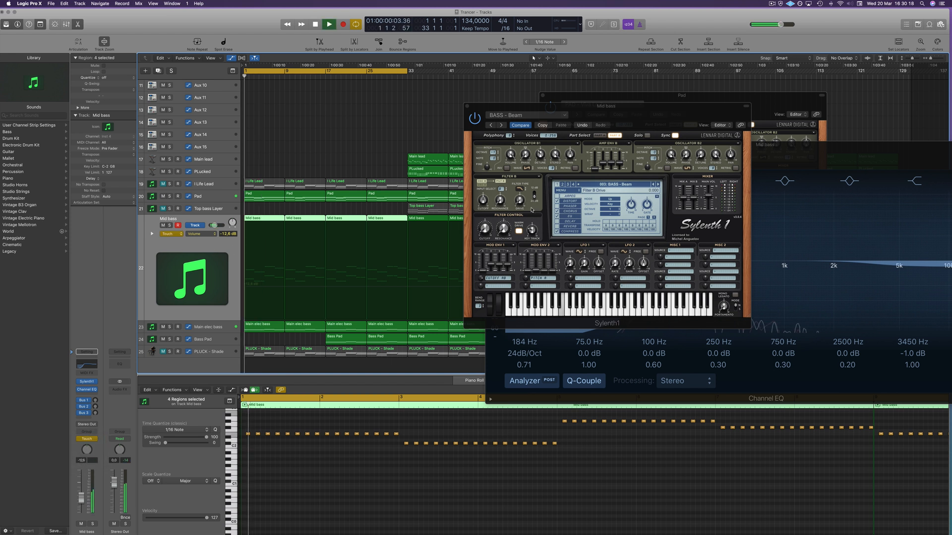
pyautogui.click(489, 226)
pyautogui.moveTo(490, 225); pyautogui.dragTo(489, 220)
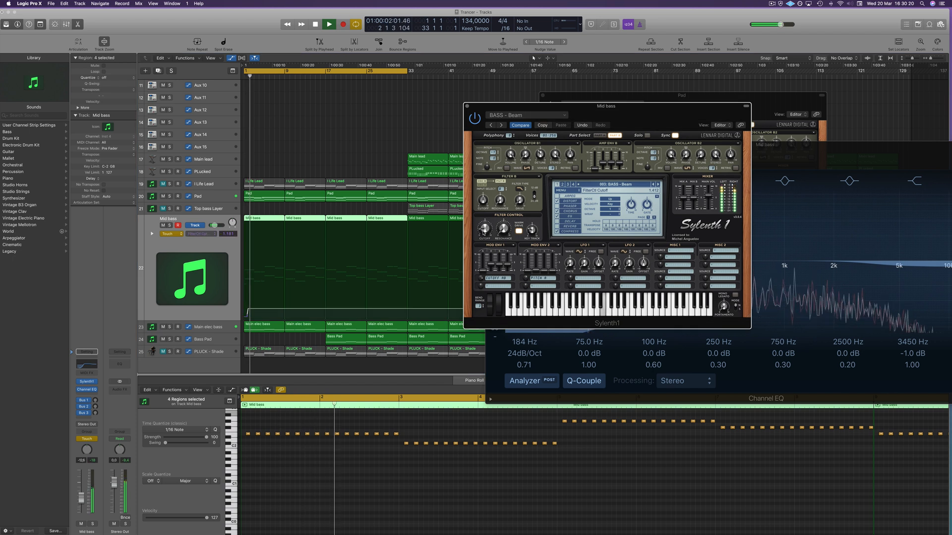
pyautogui.press('space')
# Step: Close the Mid bass Sylenth1, flatten the recorded cutoff movement, and return the track's automation mode to Read
pyautogui.click(466, 105)
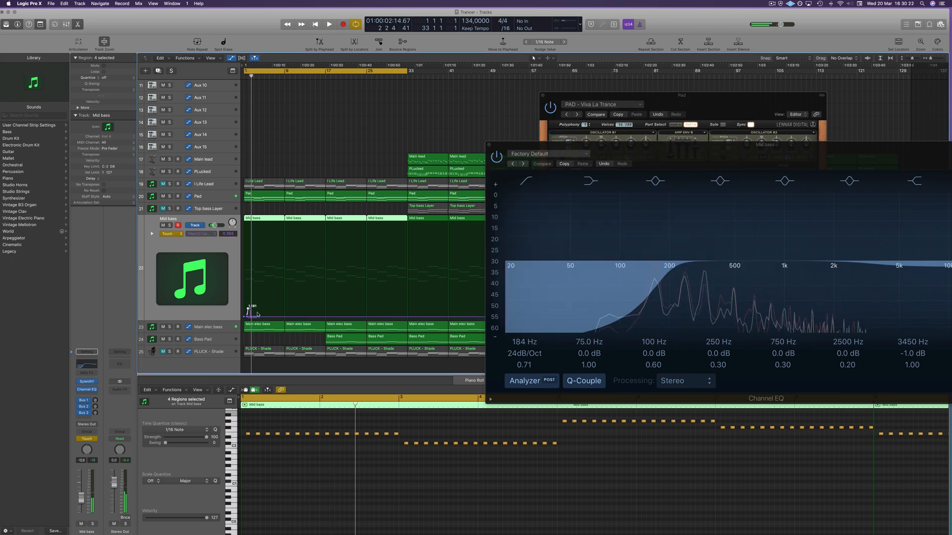
pyautogui.click(247, 314)
pyautogui.click(169, 232)
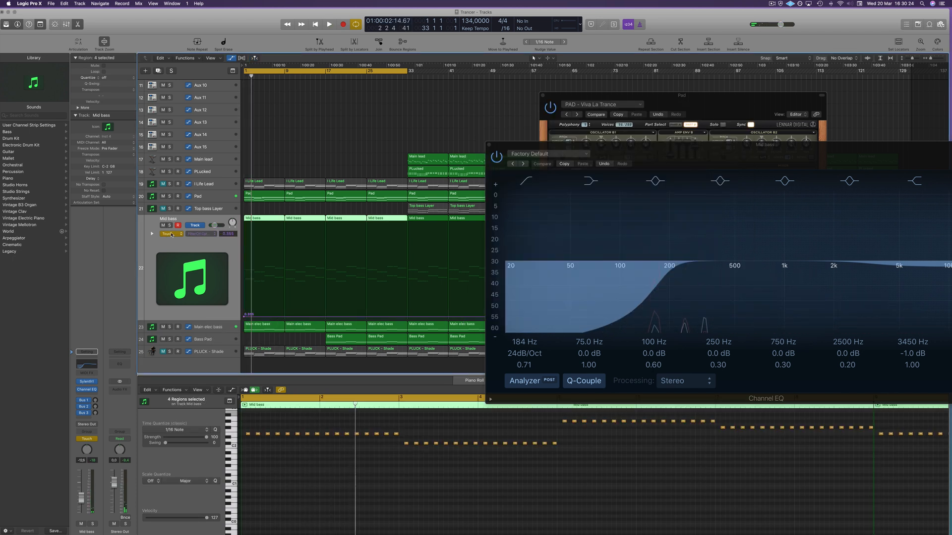
pyautogui.click(170, 233)
pyautogui.click(168, 228)
# Step: Draw a Mid bass cutoff ramp from the start up to about 4.13 at bar 17, and close the open plug-in windows
pyautogui.press('space')
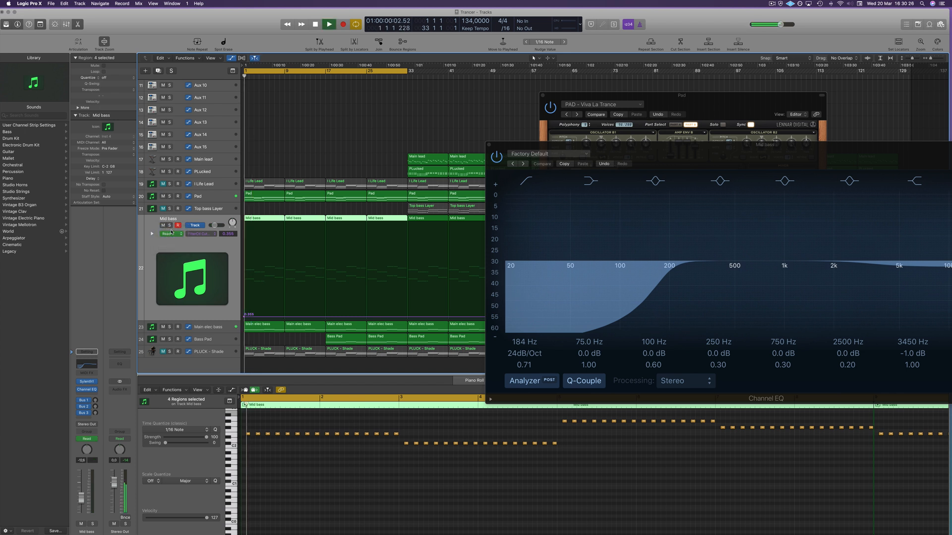
pyautogui.click(325, 318)
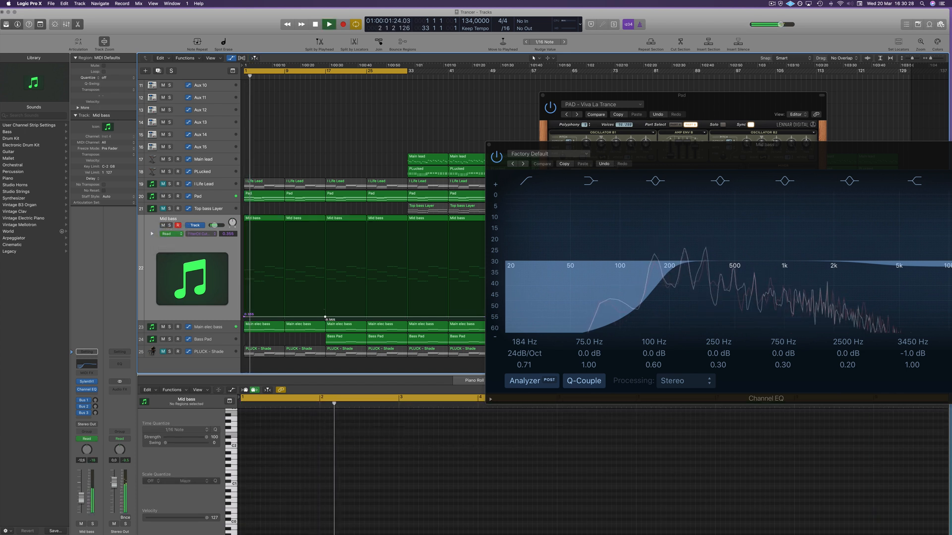
pyautogui.moveTo(325, 317); pyautogui.dragTo(325, 279)
pyautogui.click(599, 111)
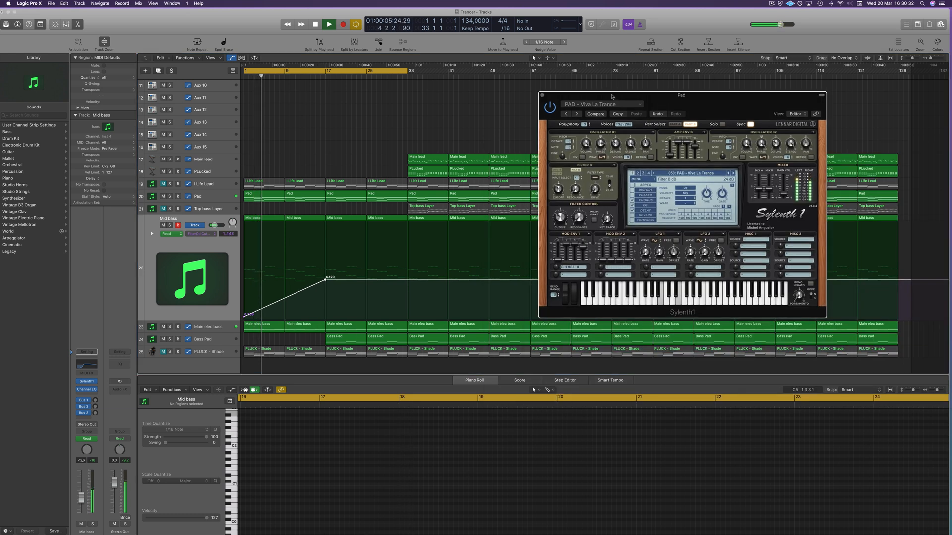
pyautogui.click(542, 95)
# Step: Add four Kick regions from bar 9 to bar 17 and play the intro from the beginning
pyautogui.scroll(4, 317, 141)
pyautogui.scroll(4, 317, 144)
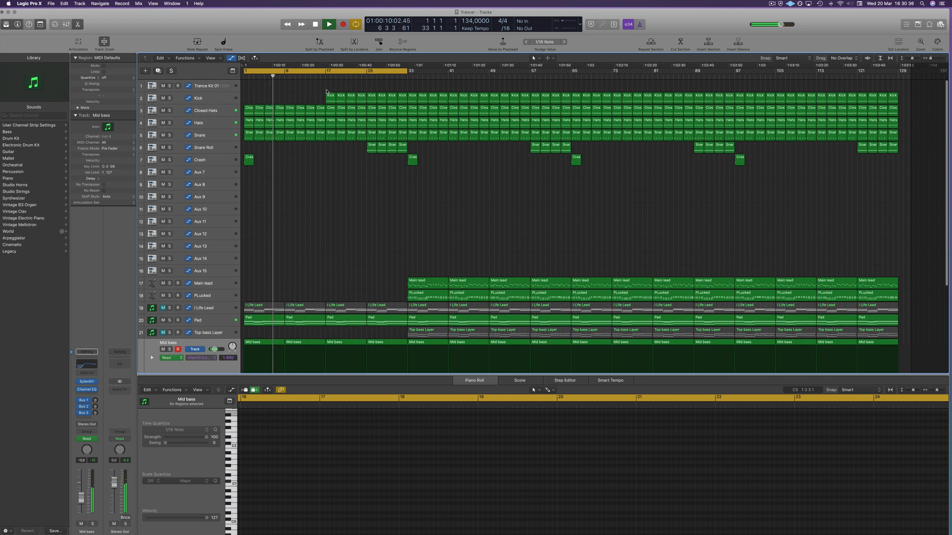
pyautogui.moveTo(320, 92); pyautogui.dragTo(288, 98)
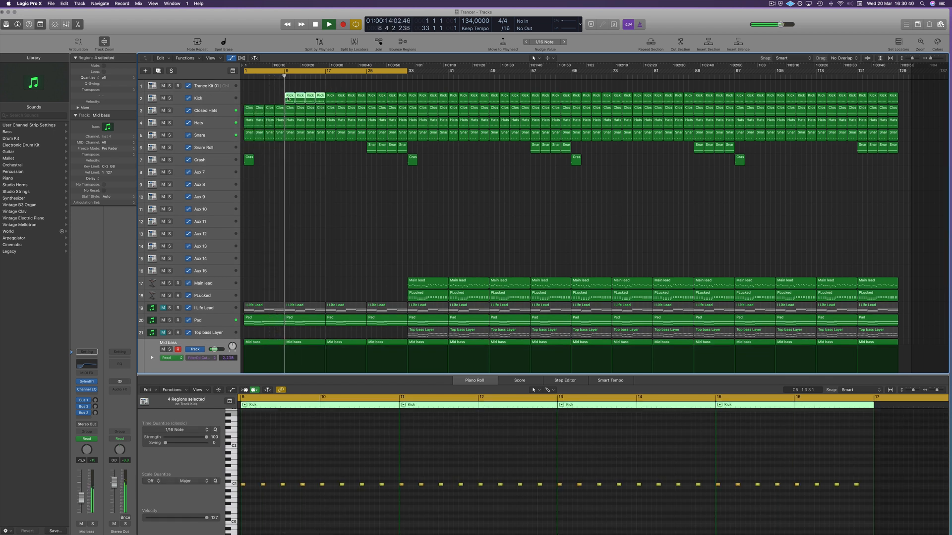
pyautogui.click(319, 151)
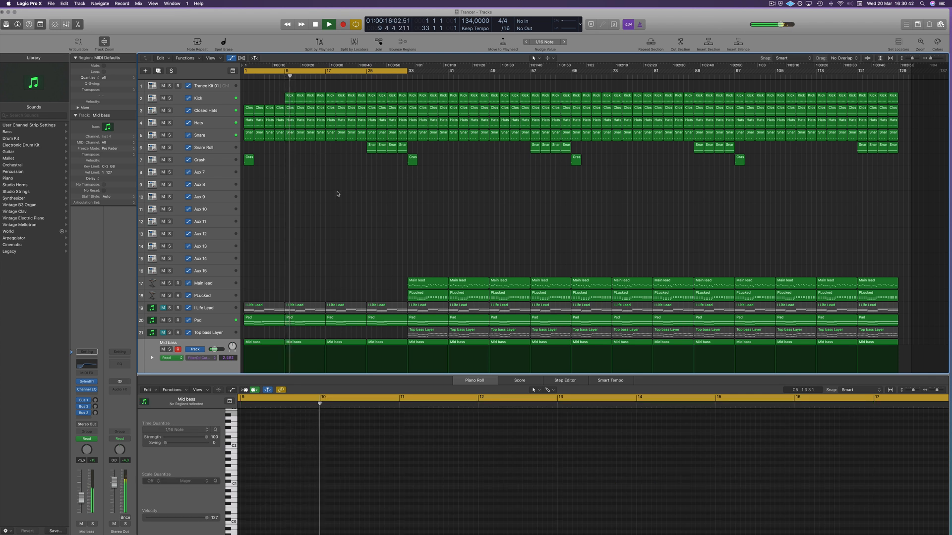
pyautogui.press('Return')
pyautogui.press('space')
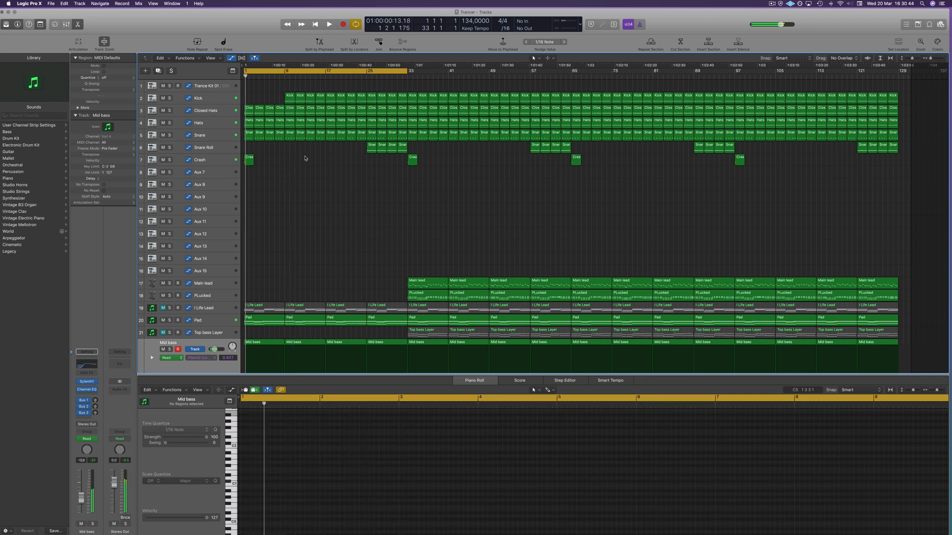
# Step: Copy the opening Crash region to bar 9 and cut a short gap in the Closed Hats, Hats and Snare just before it
pyautogui.moveTo(247, 161); pyautogui.dragTo(289, 161)
pyautogui.press('space')
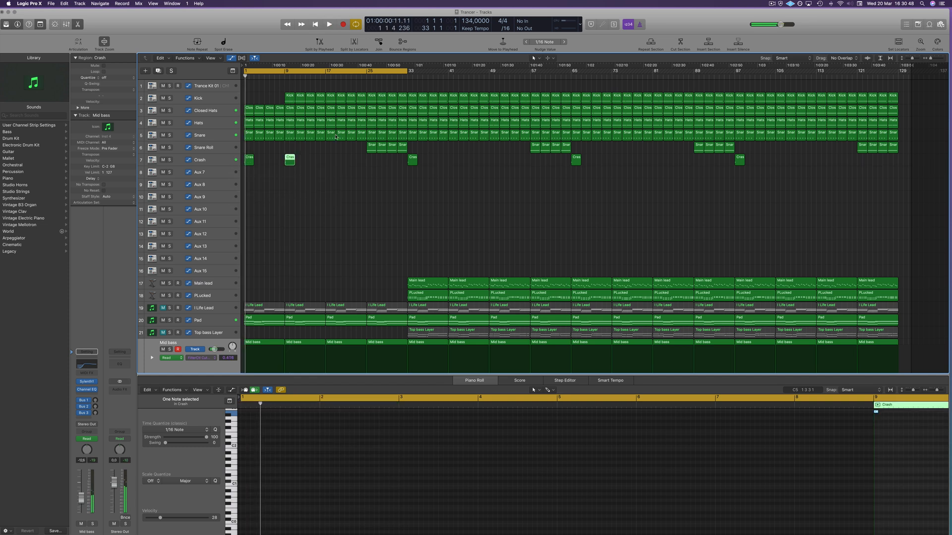
pyautogui.scroll(5, 296, 134)
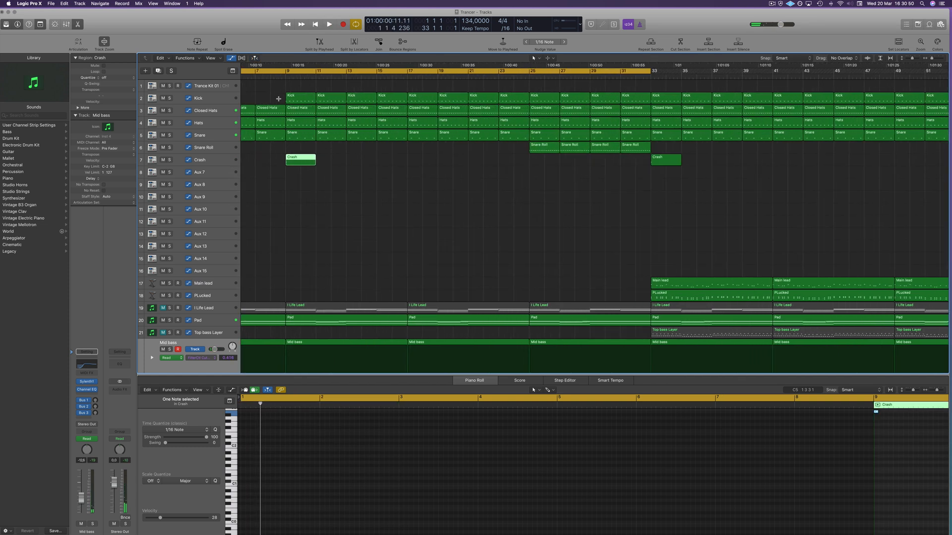
pyautogui.moveTo(278, 98); pyautogui.dragTo(285, 133)
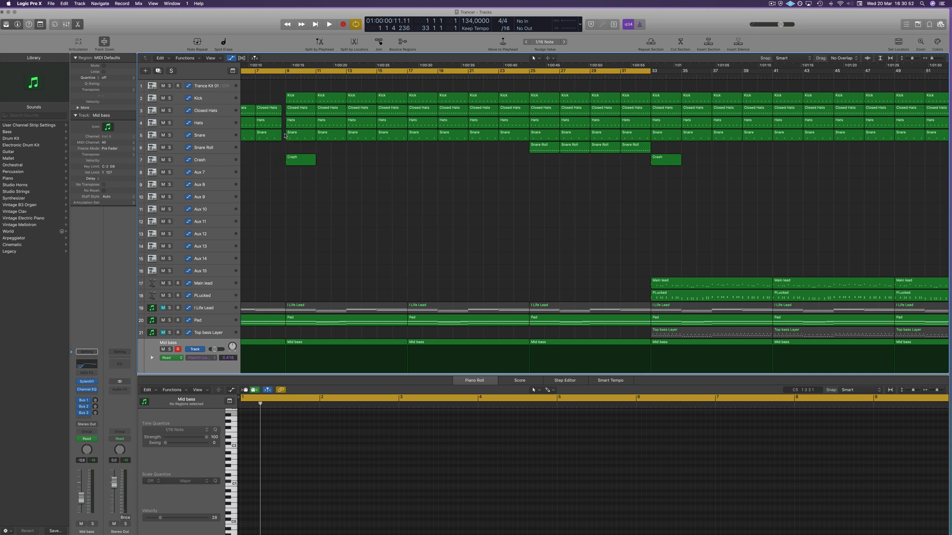
pyautogui.press('space')
# Step: Reshape the Mid bass cutoff automation to peak at about 4.12 just before bar 9 and drop to about 1.6 at bar 9
pyautogui.scroll(-3, 337, 247)
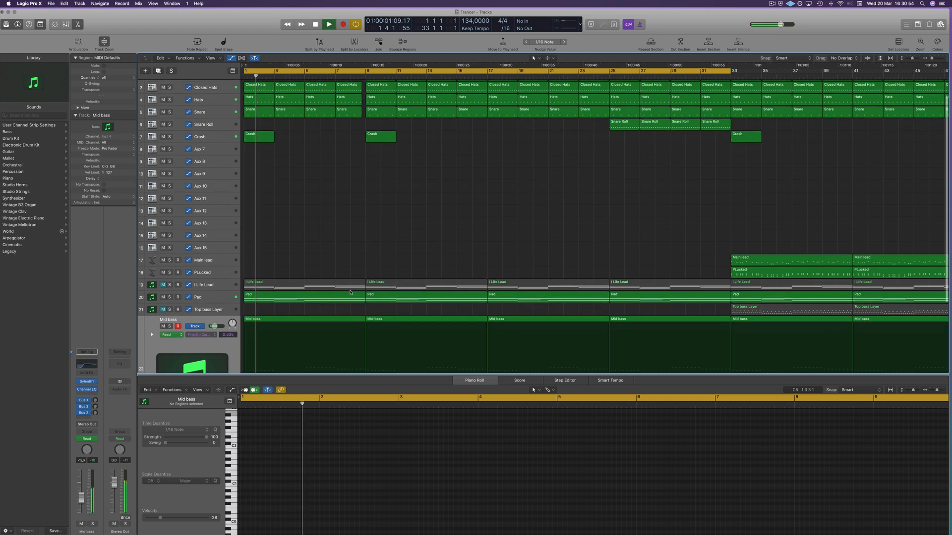
pyautogui.scroll(-5, 337, 246)
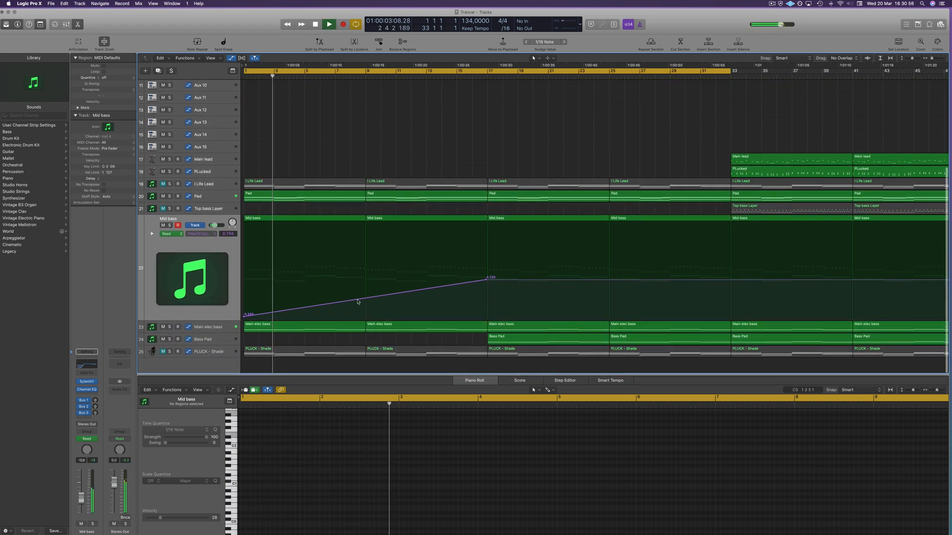
pyautogui.moveTo(364, 300); pyautogui.dragTo(362, 280)
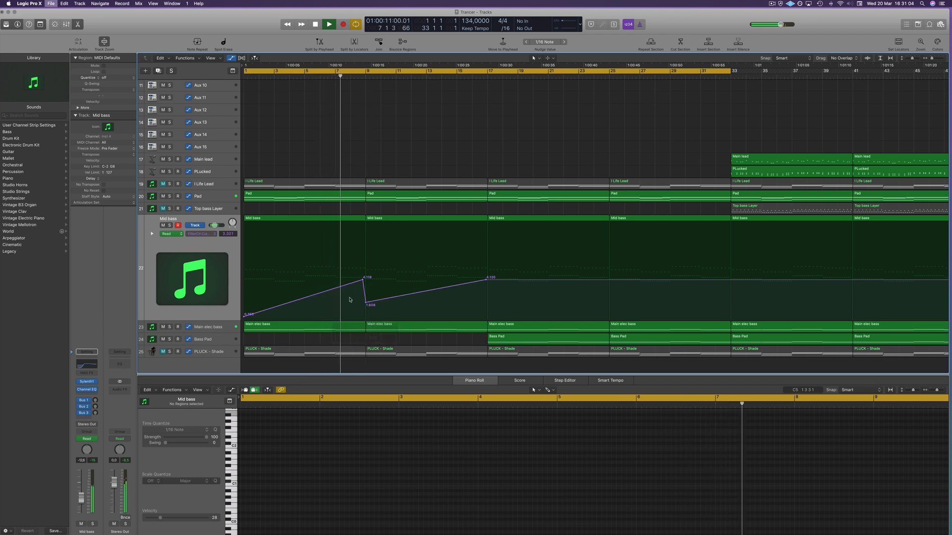
pyautogui.press('super+Left')
pyautogui.press('super+Left')
pyautogui.press('super+Left')
pyautogui.press('super+Left')
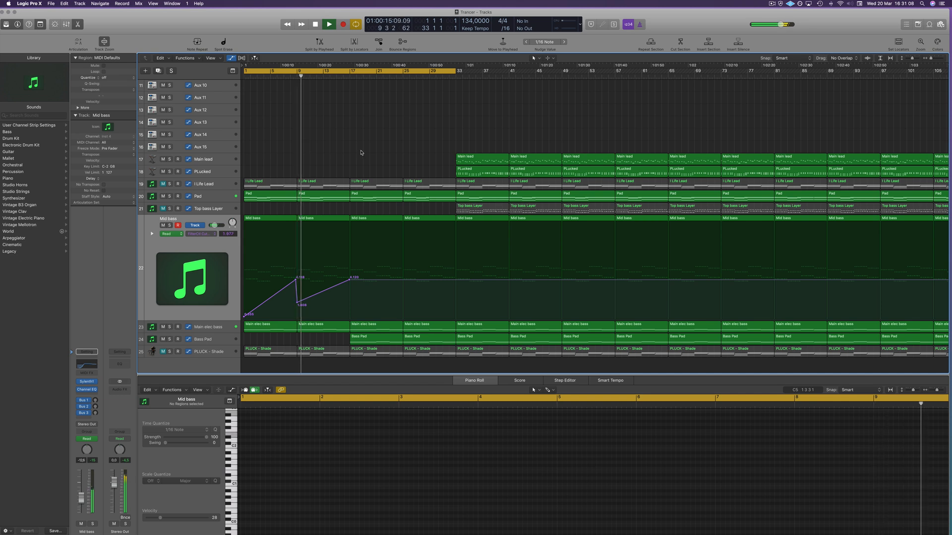
pyautogui.scroll(3, 331, 147)
pyautogui.scroll(-3, 331, 147)
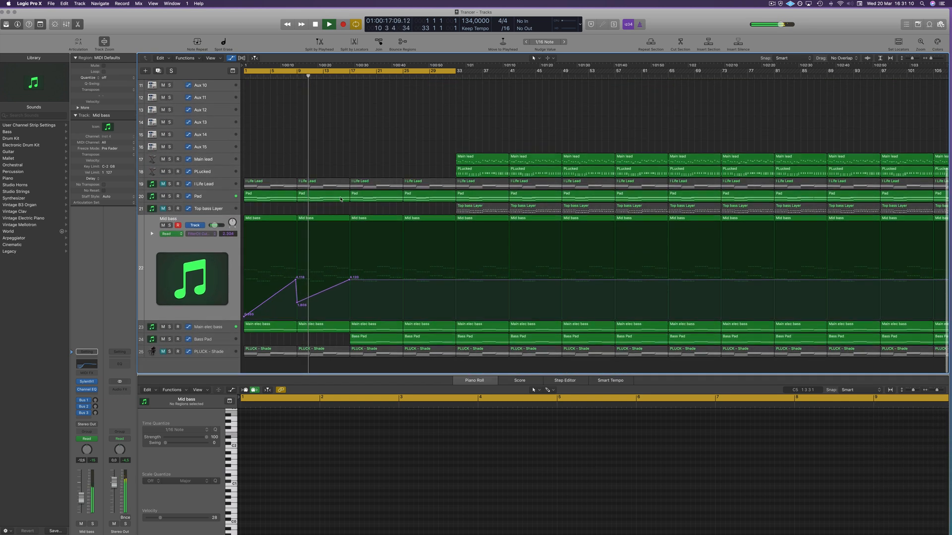
# Step: Solo the Main elec bass track from the beginning and open its Sylenth1
pyautogui.click(212, 326)
pyautogui.press('Return')
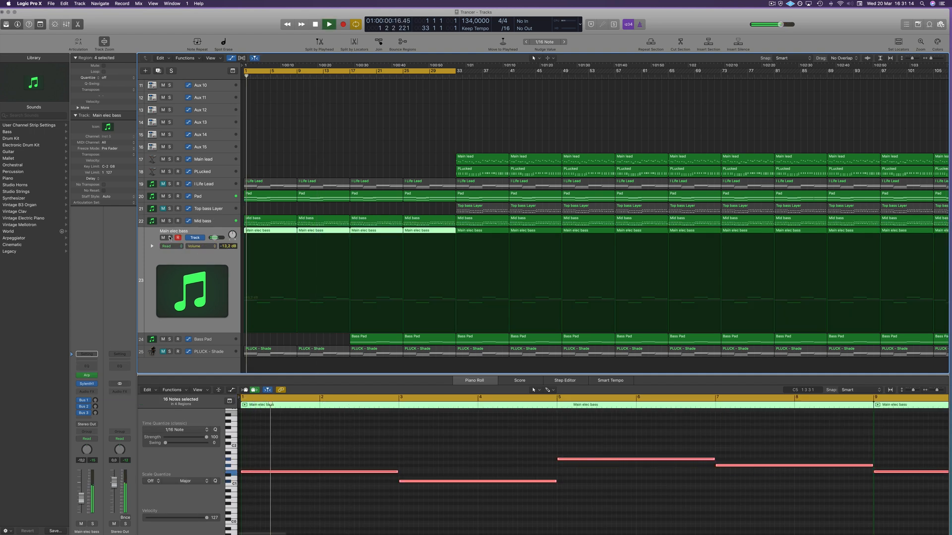
pyautogui.click(169, 237)
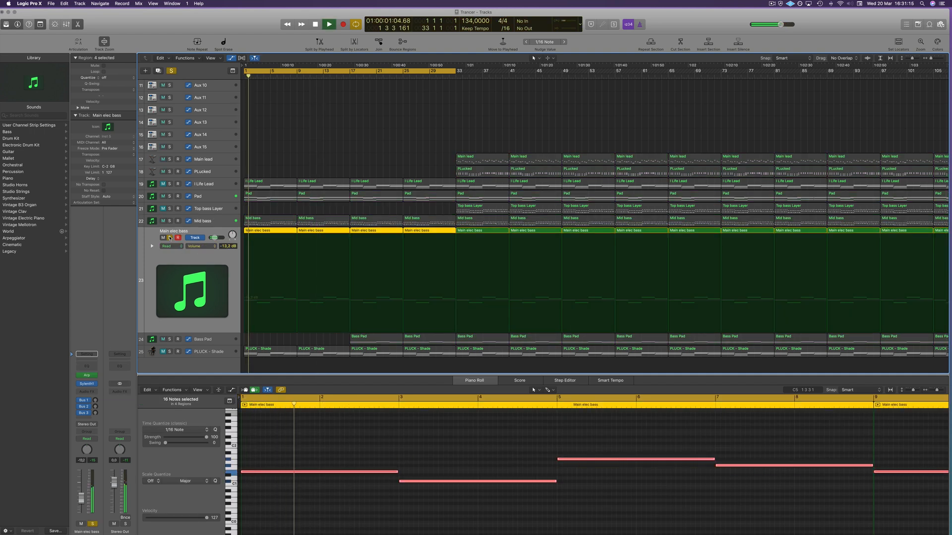
pyautogui.click(87, 375)
pyautogui.click(87, 376)
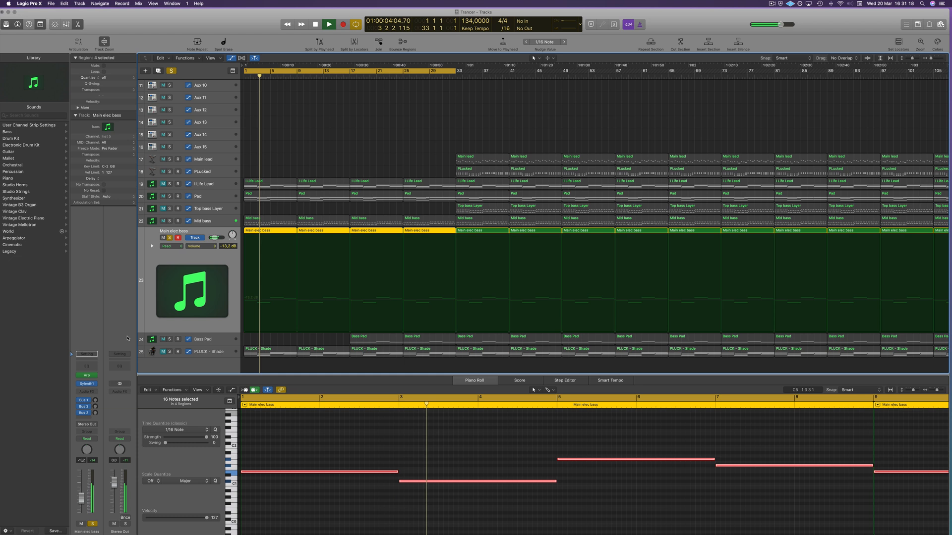
pyautogui.click(87, 384)
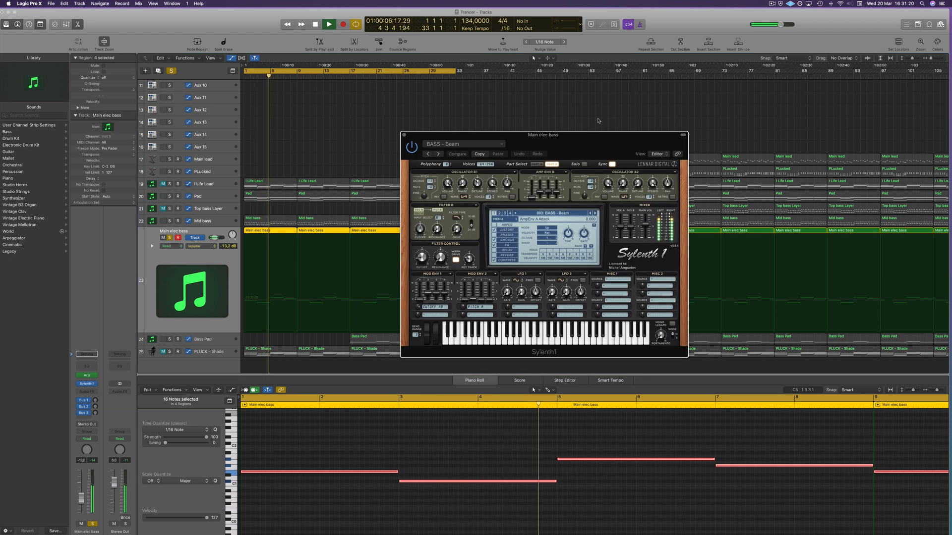
# Step: Try out the filter cutoff in the Main elec bass Sylenth1, close the plug-in, and unsolo the track
pyautogui.moveTo(545, 134); pyautogui.dragTo(654, 136)
pyautogui.press('space')
pyautogui.press('space')
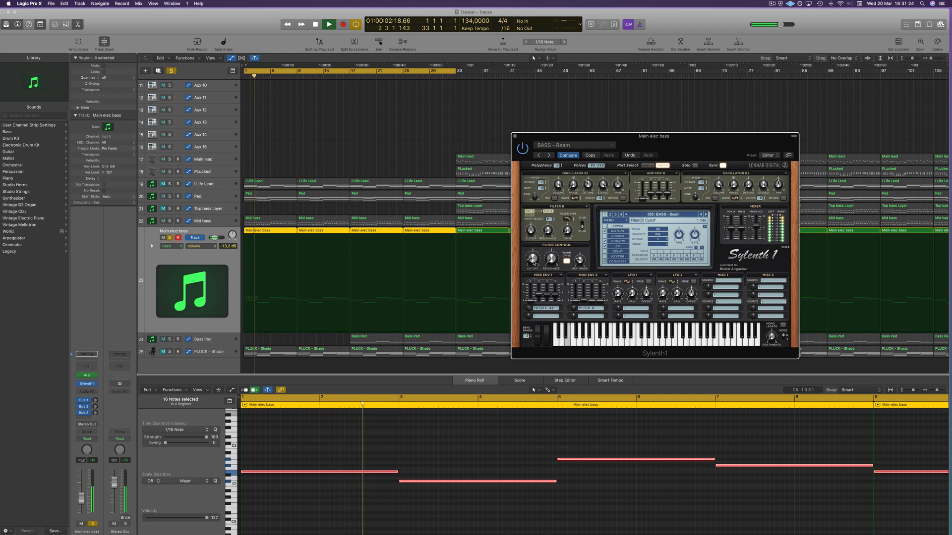
pyautogui.moveTo(537, 269); pyautogui.dragTo(530, 260)
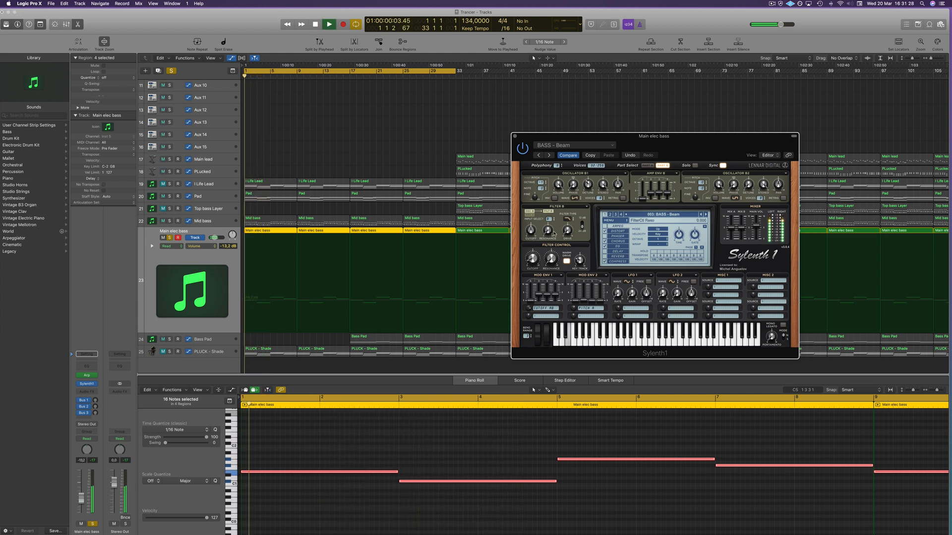
pyautogui.click(516, 137)
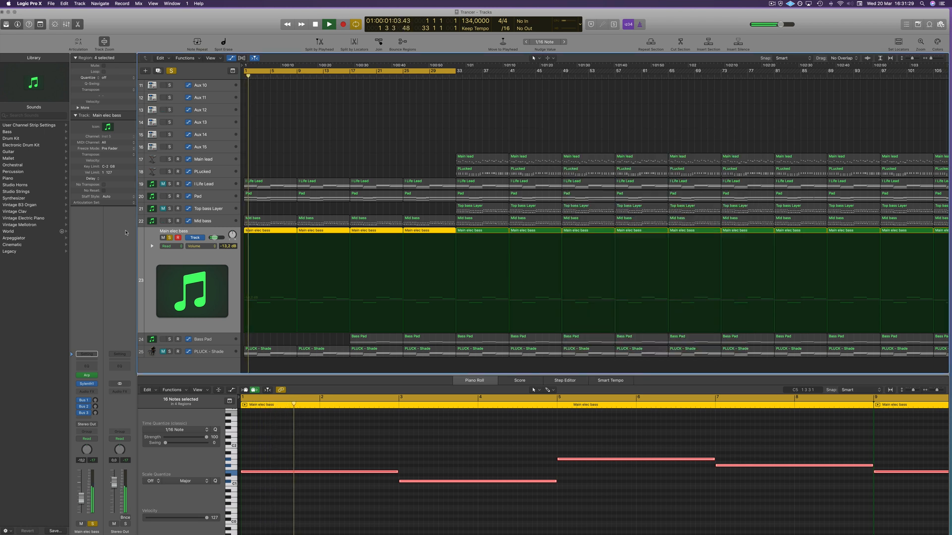
pyautogui.click(169, 237)
pyautogui.click(318, 156)
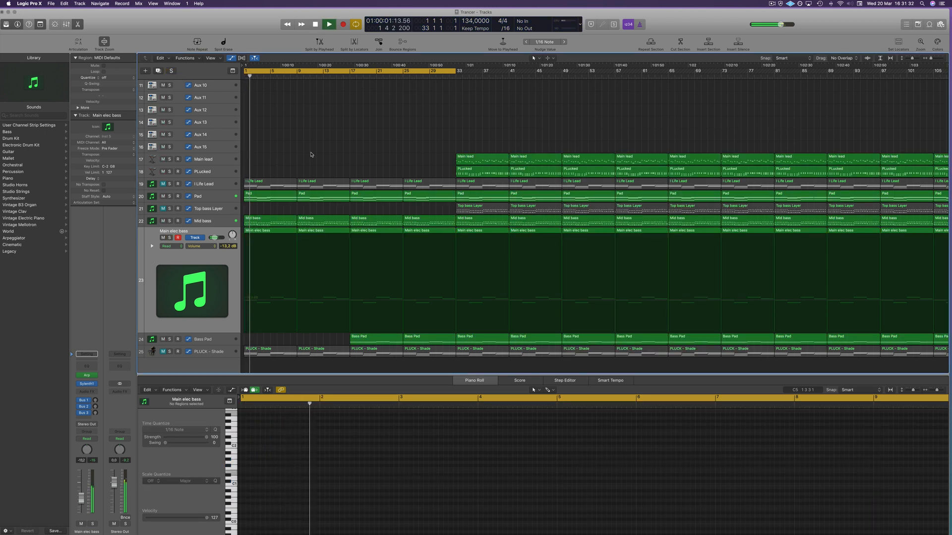
# Step: Reshape the Pad cutoff automation to peak at about 4.66 just before bar 9, drop to about 3.26 at bar 9, and save
pyautogui.scroll(5, 308, 151)
pyautogui.scroll(-5, 297, 153)
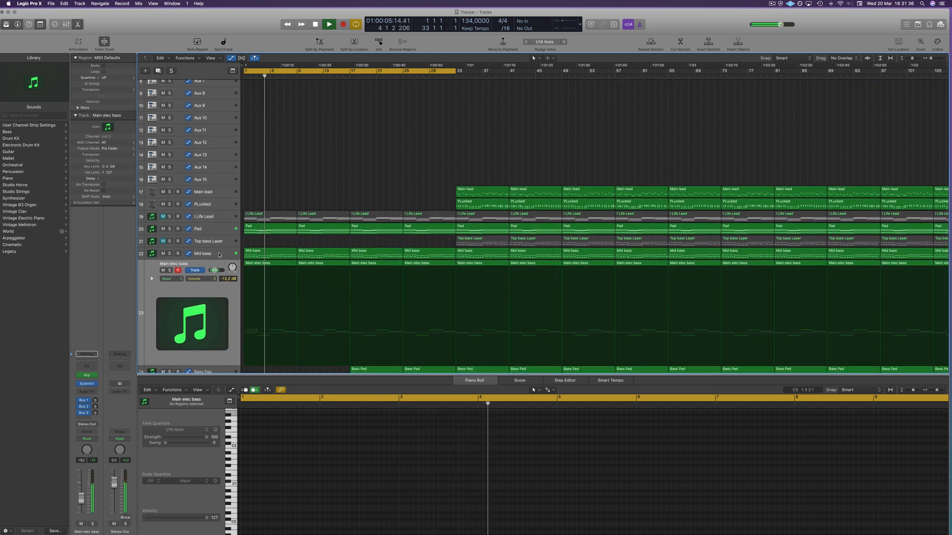
pyautogui.click(211, 231)
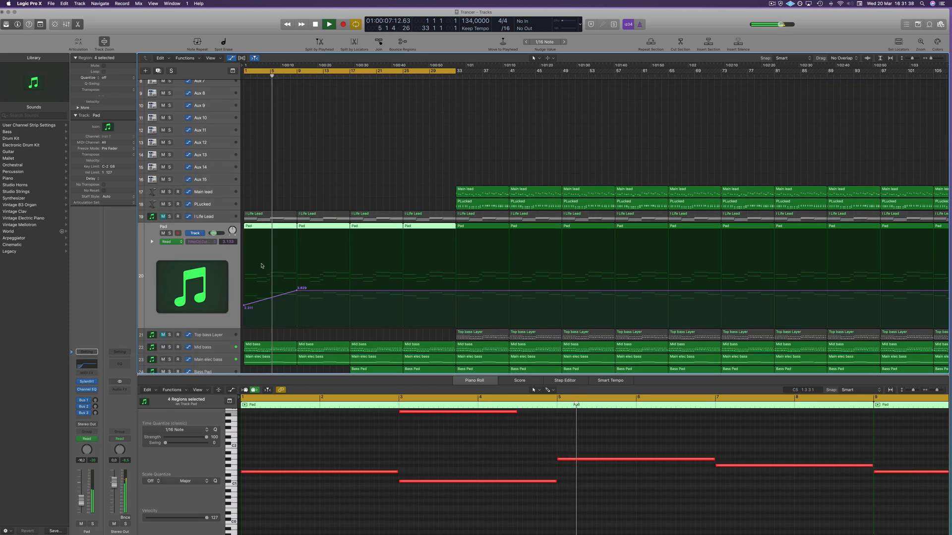
pyautogui.click(287, 295)
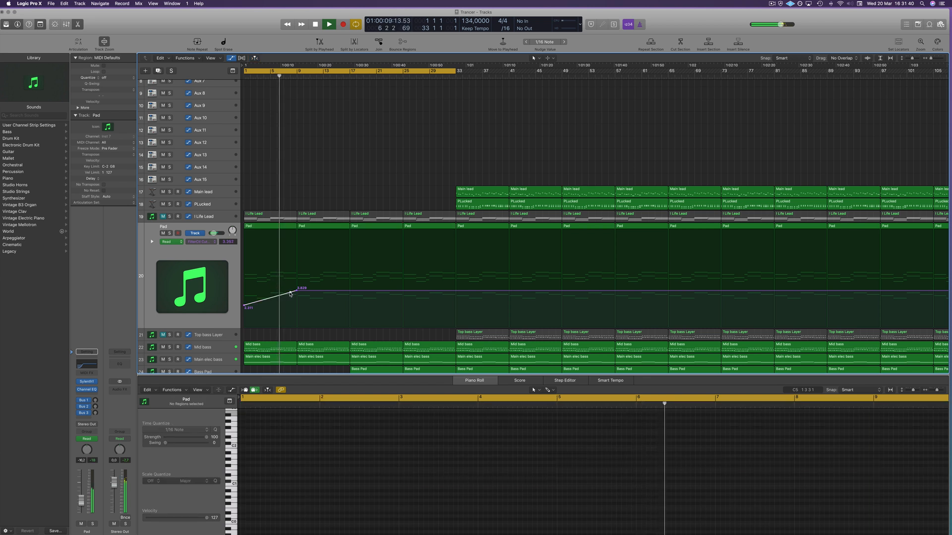
pyautogui.click(281, 293)
pyautogui.moveTo(296, 292)
pyautogui.mouseDown()
pyautogui.moveTo(298, 282)
pyautogui.moveTo(296, 298)
pyautogui.mouseUp()
pyautogui.press('super+s')
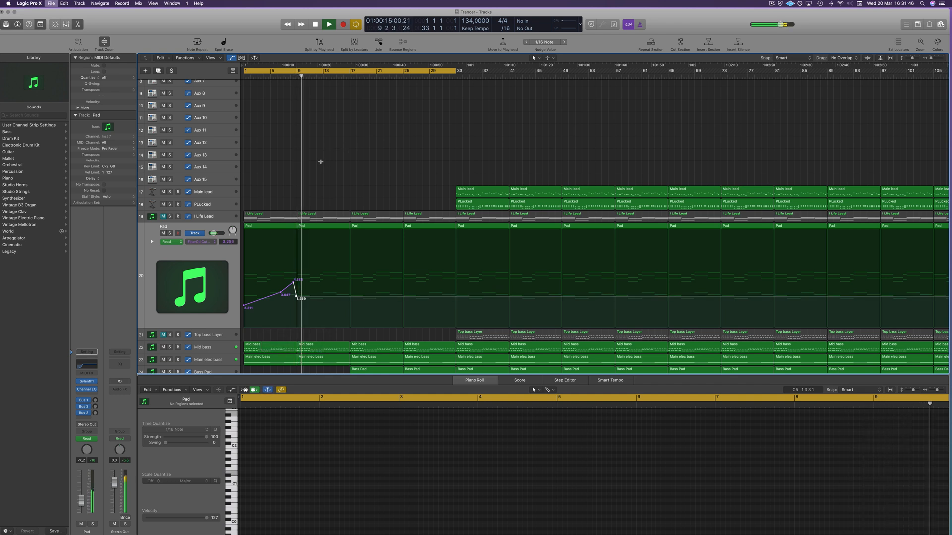
# Step: Delete the Bass Pad regions from bar 17 to bar 33 and the PLUCK - Shade regions from bar 1 to bar 17
pyautogui.scroll(-3, 330, 181)
pyautogui.press('super+Left')
pyautogui.scroll(-2, 329, 181)
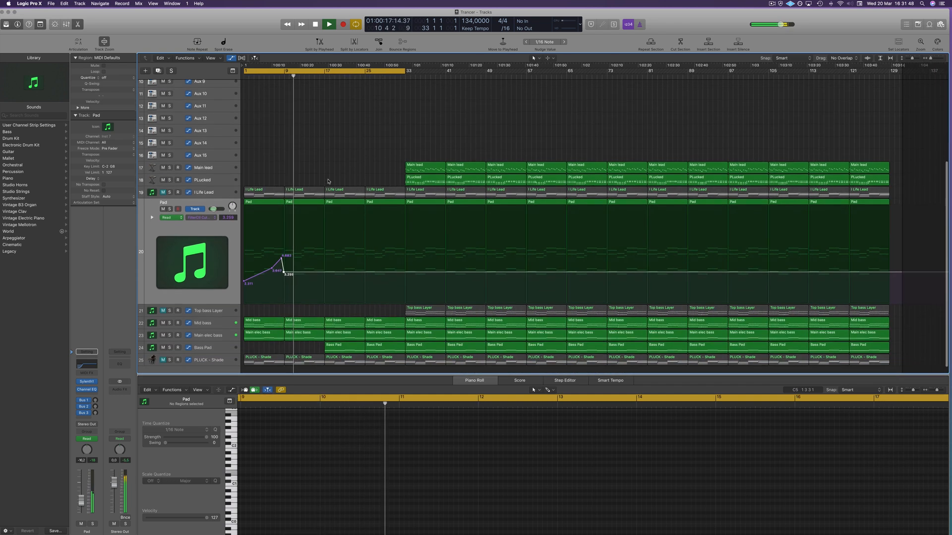
pyautogui.scroll(-1, 328, 181)
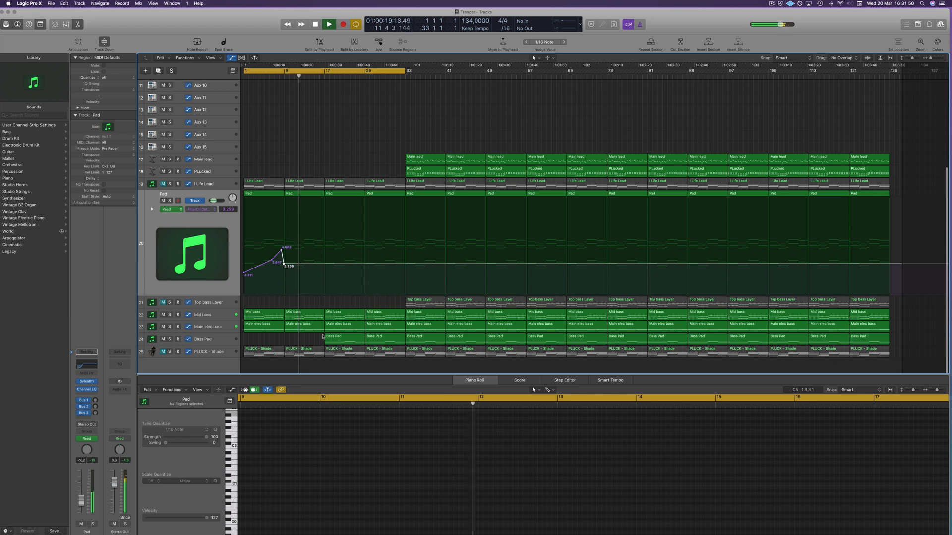
pyautogui.click(326, 339)
pyautogui.press('Delete')
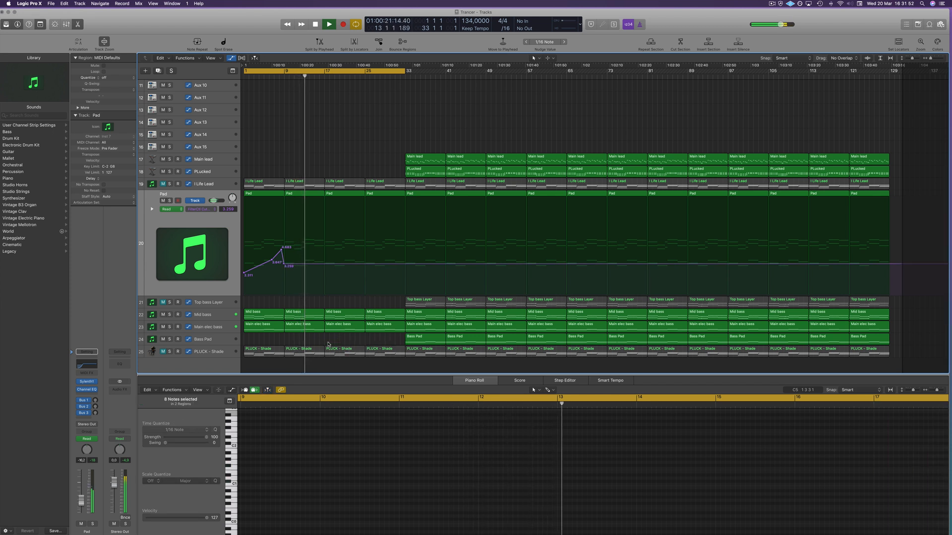
pyautogui.moveTo(261, 339); pyautogui.dragTo(306, 355)
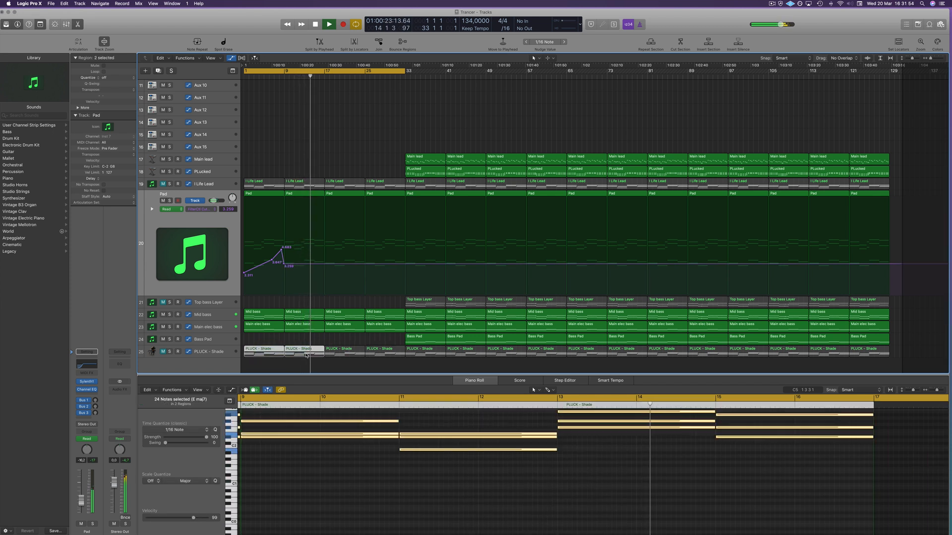
pyautogui.press('Delete')
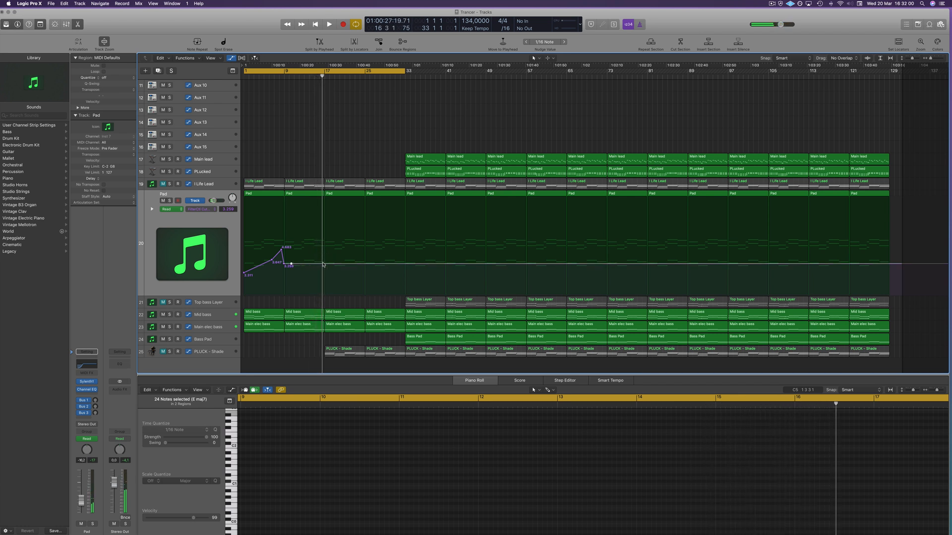
# Step: Draw a second Pad cutoff rise from about 3.24 late in bar 14 to about 5.44 before bar 17, and play it back
pyautogui.moveTo(322, 265); pyautogui.dragTo(321, 259)
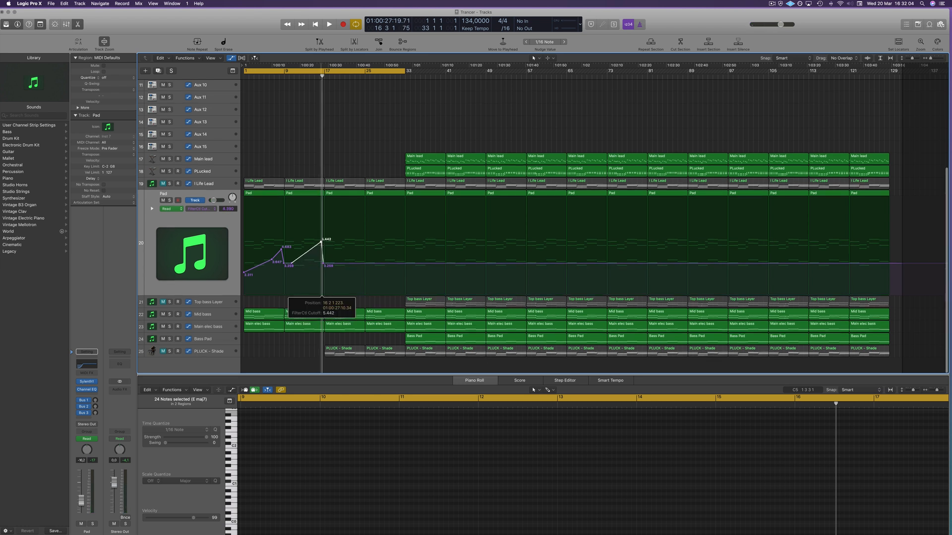
pyautogui.click(315, 247)
pyautogui.moveTo(313, 248); pyautogui.dragTo(313, 258)
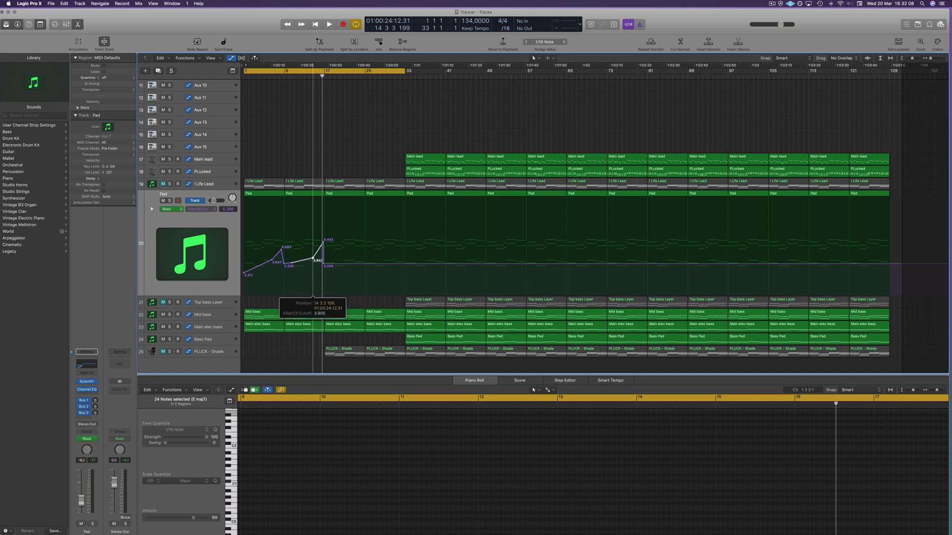
pyautogui.press('space')
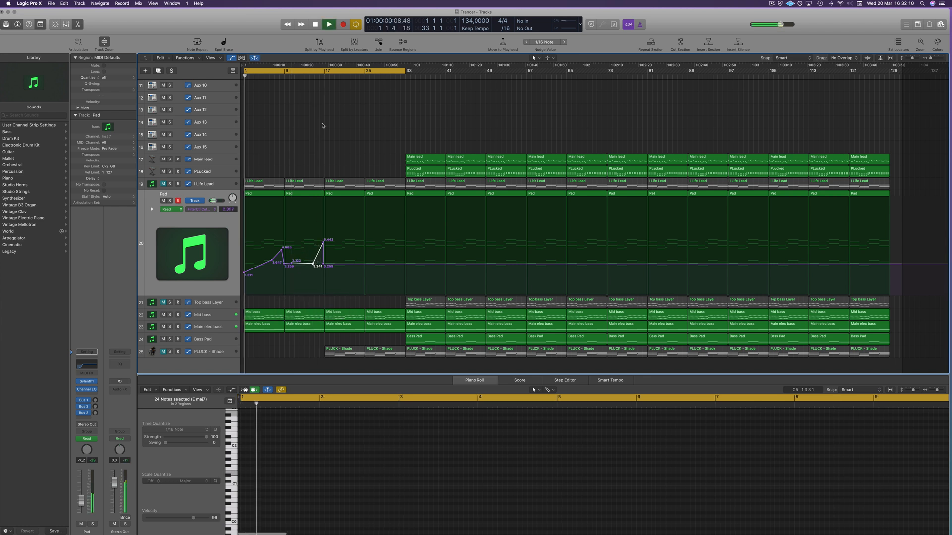
pyautogui.click(309, 76)
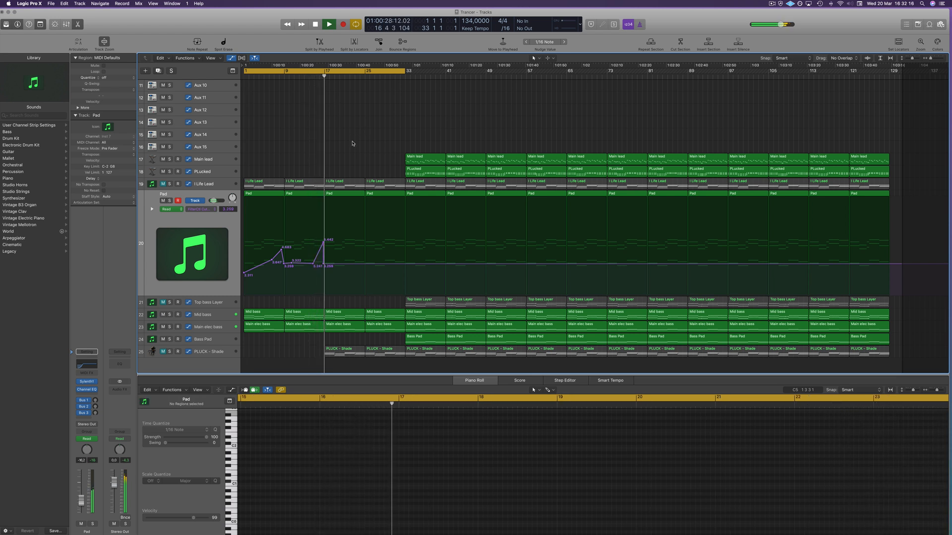
# Step: Copy the four Snare Roll regions to bars 9 through 17 and play from bar 9
pyautogui.scroll(5, 374, 149)
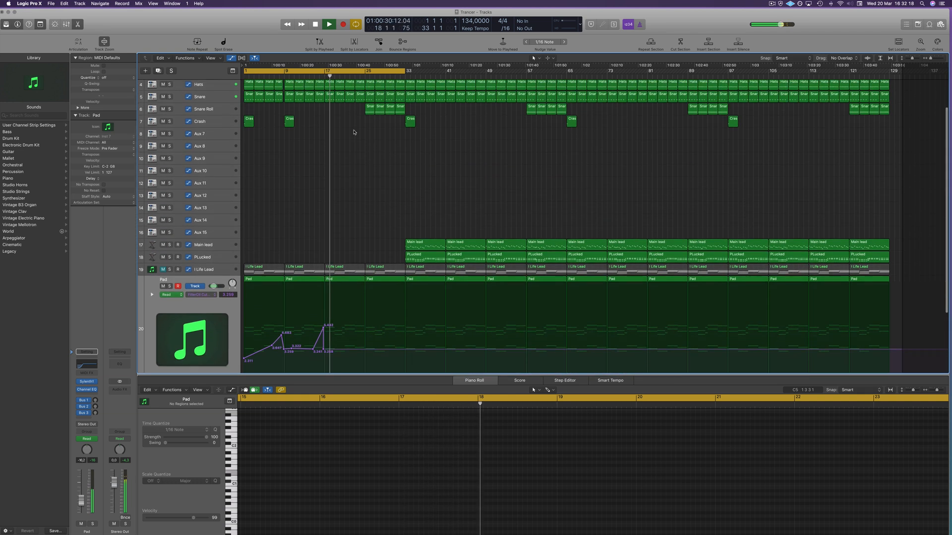
pyautogui.scroll(-1, 354, 132)
pyautogui.press(',')
pyautogui.press(',')
pyautogui.press(',')
pyautogui.scroll(-1, 348, 178)
pyautogui.scroll(2, 348, 180)
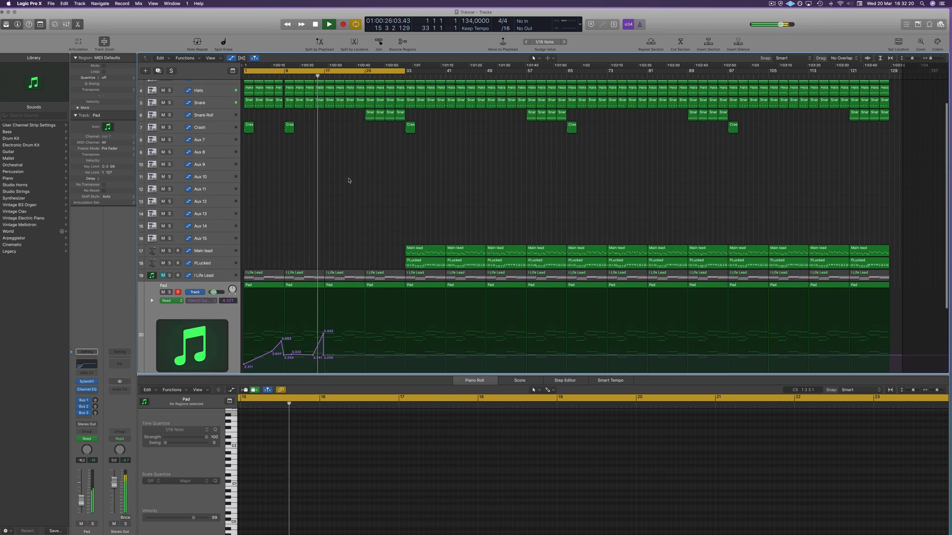
pyautogui.scroll(2, 348, 180)
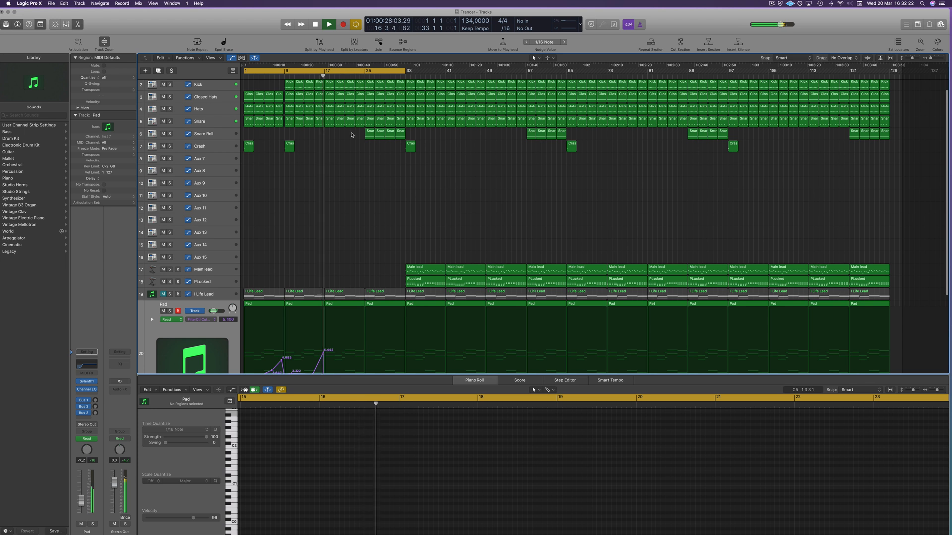
pyautogui.moveTo(351, 134); pyautogui.dragTo(289, 133)
pyautogui.click(311, 229)
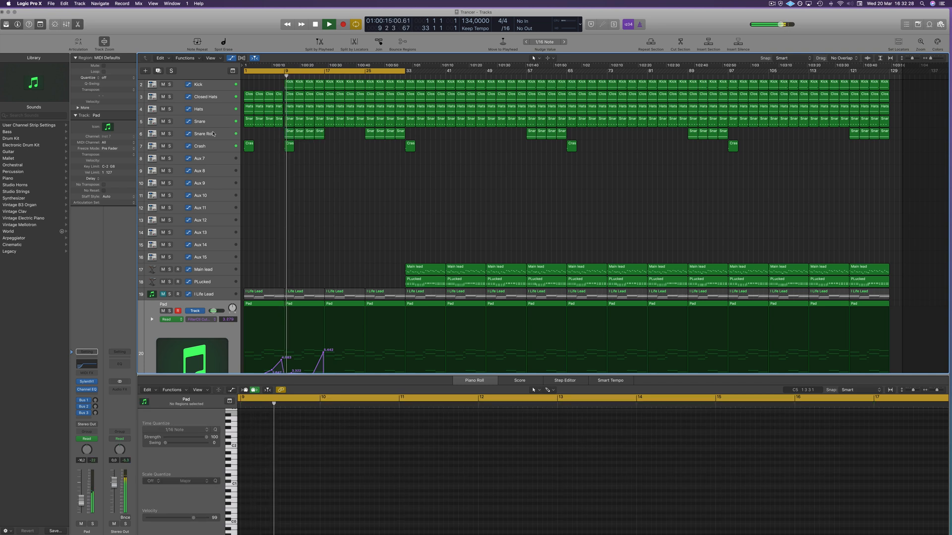
# Step: Select the Snare Roll track, lower its volume, and deselect its regions
pyautogui.click(211, 134)
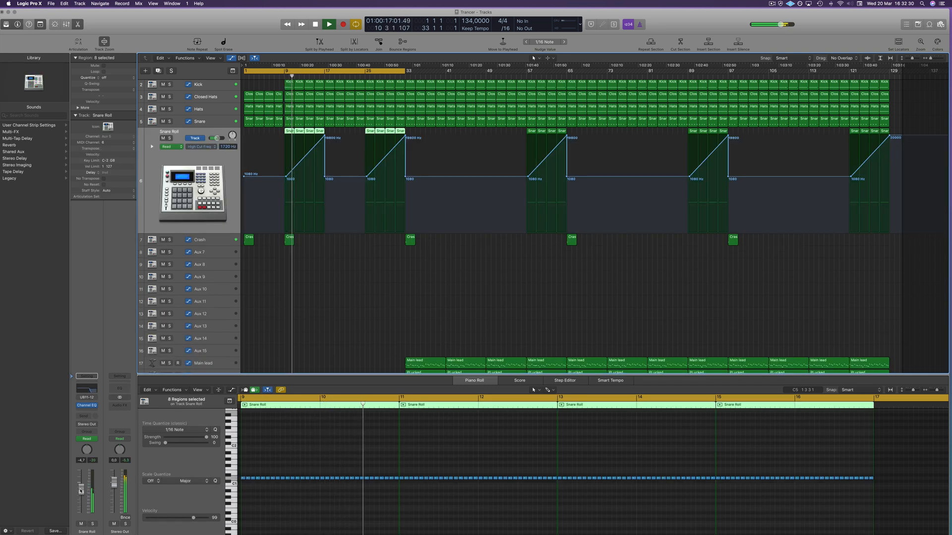
pyautogui.click(437, 310)
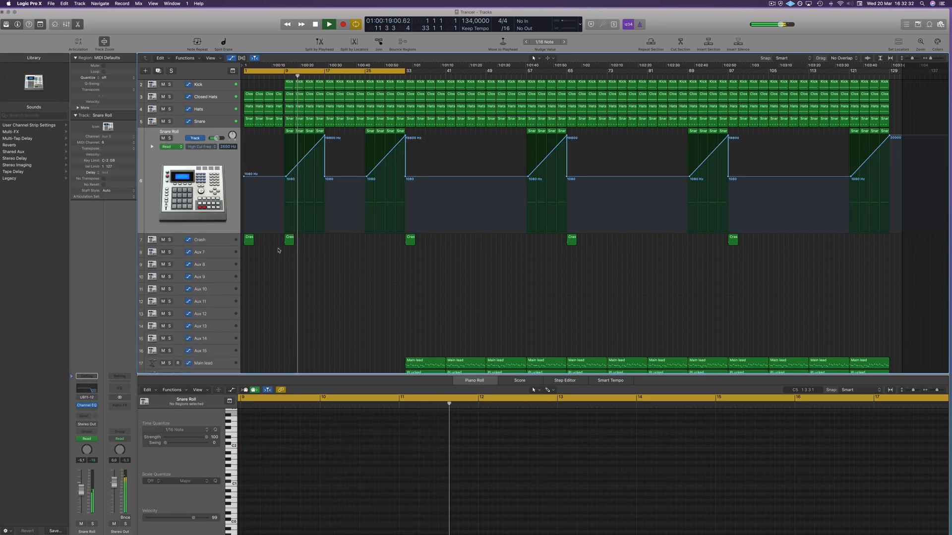
# Step: Copy the Crash region at bar 9 to bar 17
pyautogui.click(288, 242)
pyautogui.moveTo(288, 242); pyautogui.dragTo(328, 242)
pyautogui.scroll(10, 324, 263)
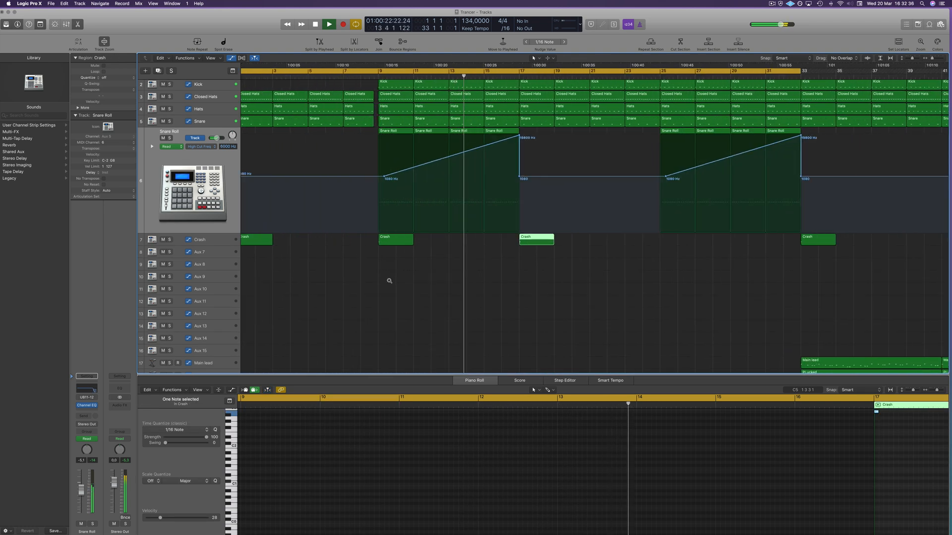
pyautogui.scroll(1, 546, 248)
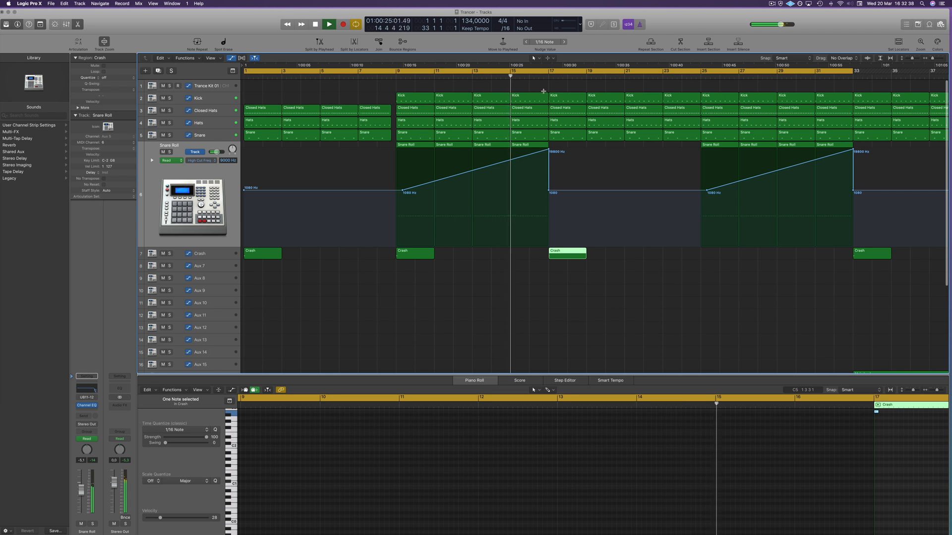
# Step: Add two extra kick notes at sixteenth spacing after beat 4 of bar 16 in the Kick region at bar 15
pyautogui.moveTo(543, 84); pyautogui.dragTo(546, 140)
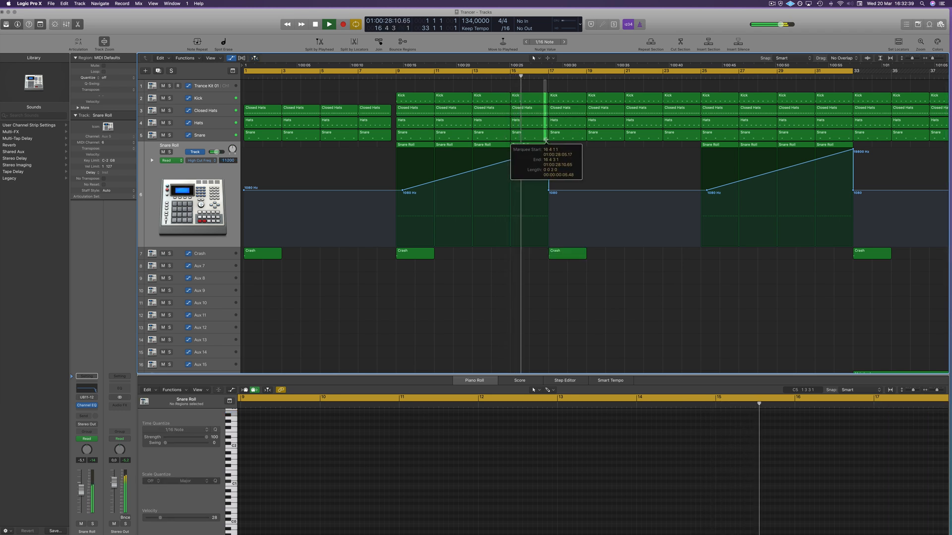
pyautogui.click(530, 99)
pyautogui.press('space')
pyautogui.moveTo(875, 481); pyautogui.dragTo(852, 494)
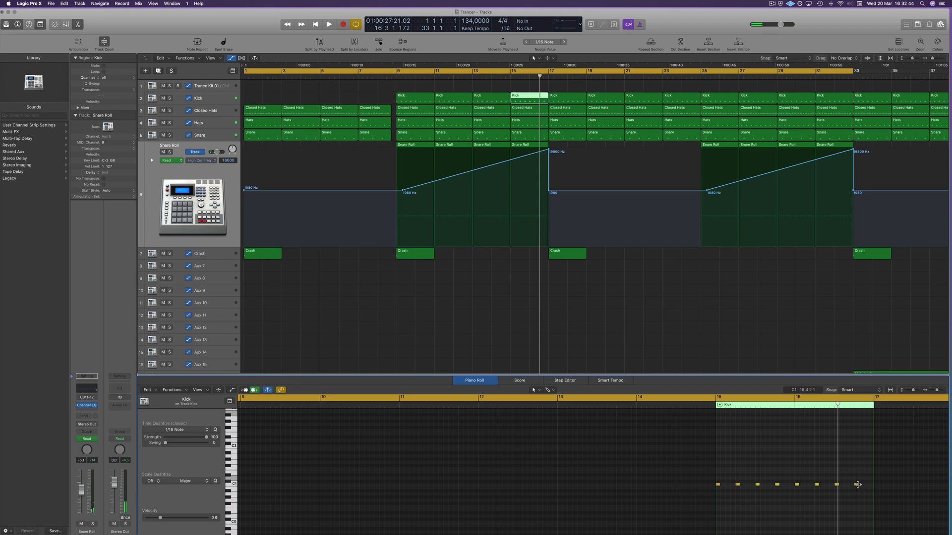
pyautogui.click(857, 484)
pyautogui.moveTo(858, 486); pyautogui.dragTo(866, 486)
# Step: Play the arrangement from bar 15 through the transition into bar 17
pyautogui.press('Return')
pyautogui.press('space')
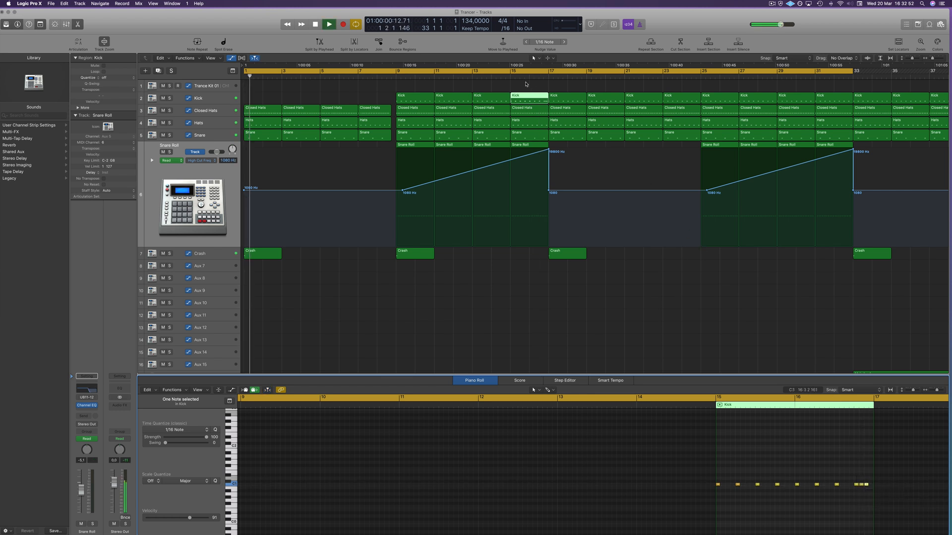
pyautogui.click(511, 76)
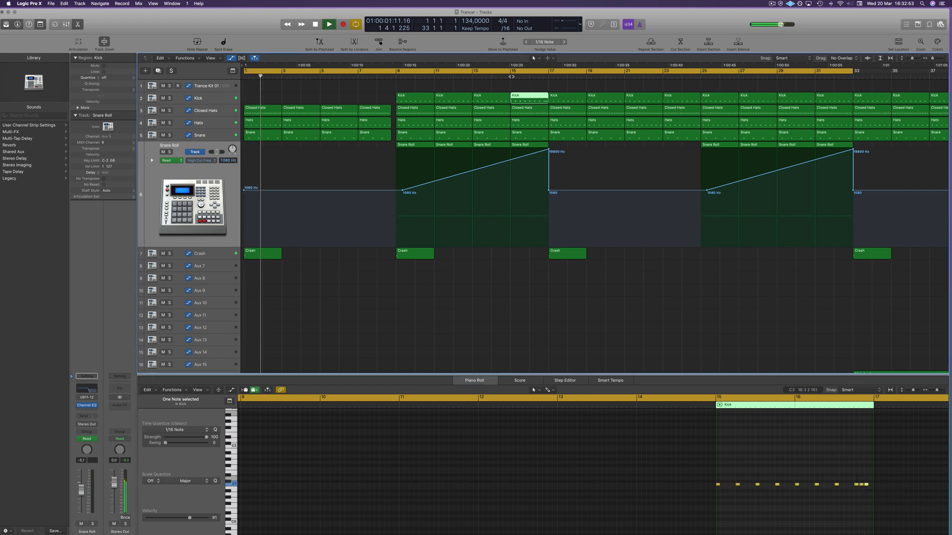
pyautogui.click(554, 319)
pyautogui.hscroll(-10, 552, 313)
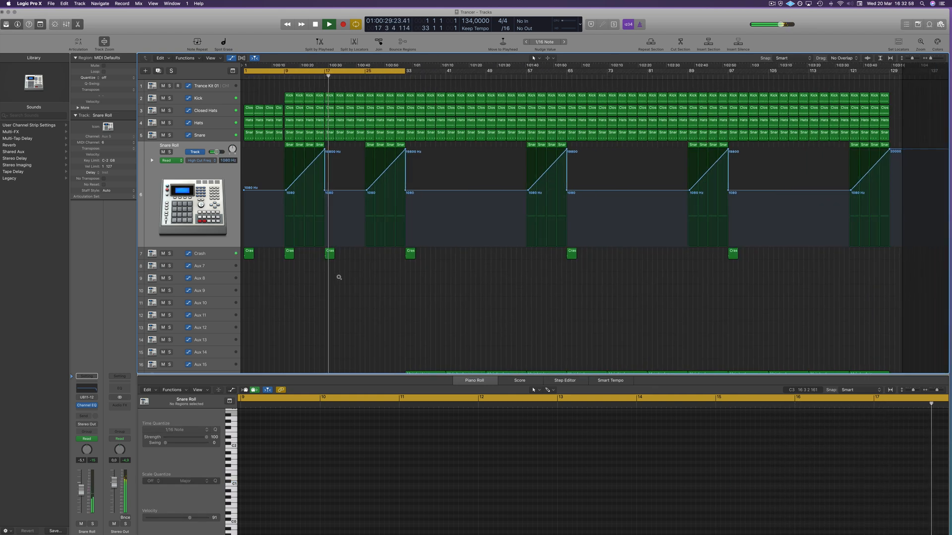
pyautogui.hscroll(10, 508, 288)
pyautogui.press('space')
# Step: Set the cycle range to bars 17 through 25 and briefly play it
pyautogui.hscroll(-4, 508, 288)
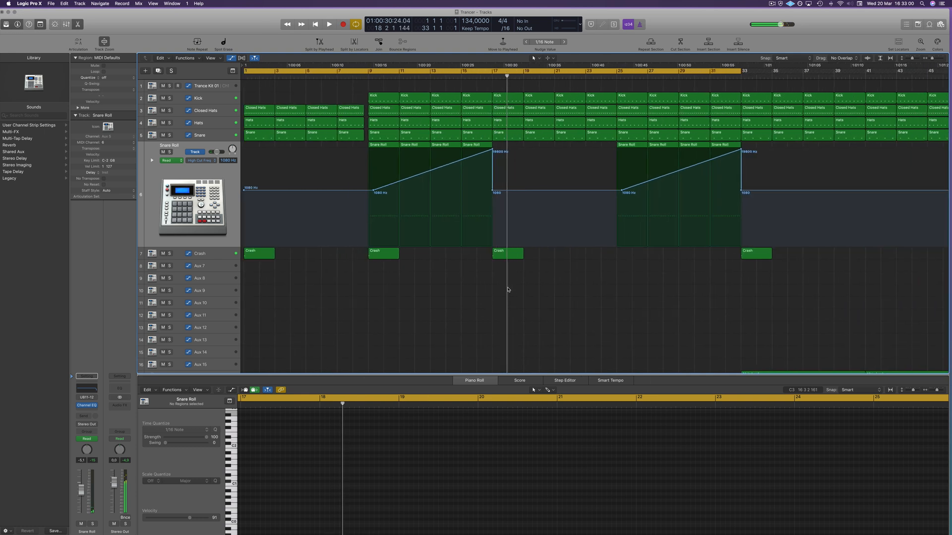
pyautogui.scroll(-2, 502, 301)
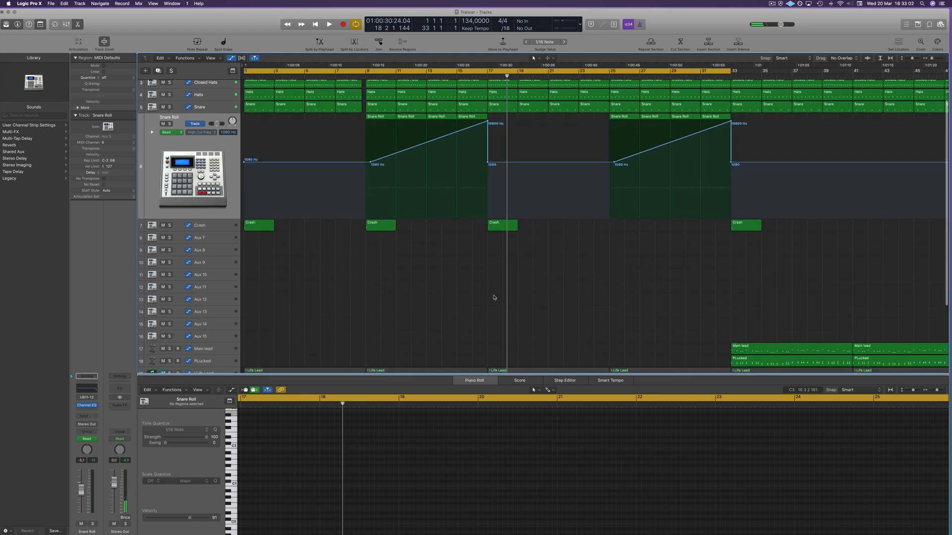
pyautogui.hscroll(-3, 496, 297)
pyautogui.press('x')
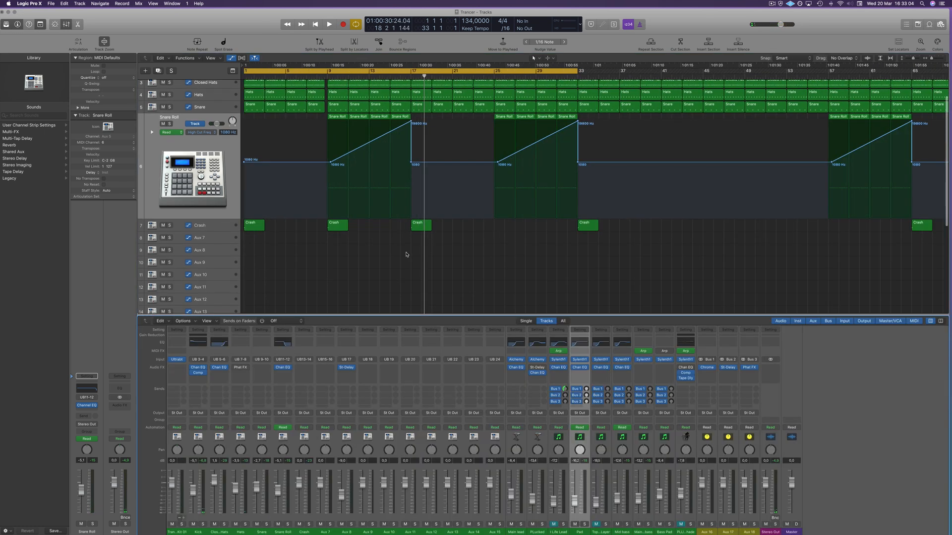
pyautogui.press('x')
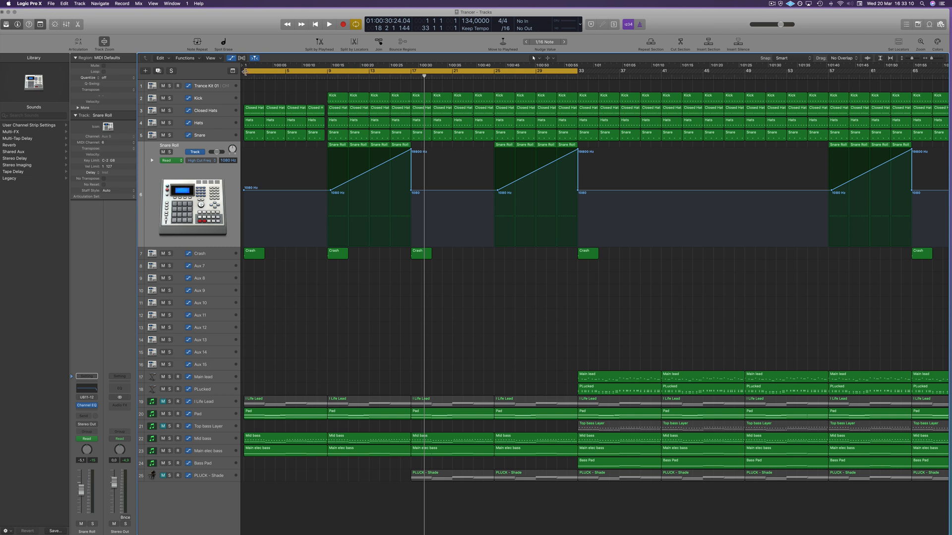
pyautogui.press('super+a')
pyautogui.click(403, 77)
pyautogui.click(408, 72)
pyautogui.moveTo(413, 73); pyautogui.dragTo(492, 76)
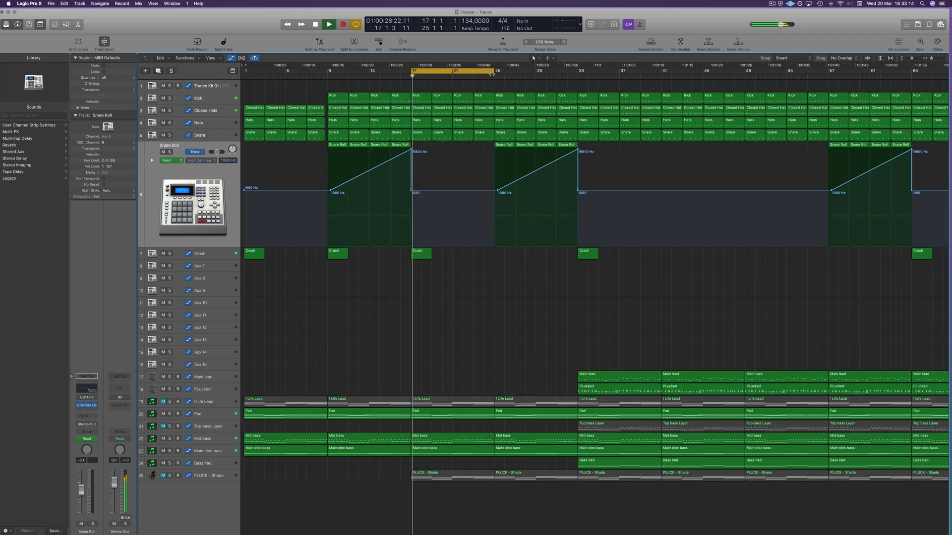
pyautogui.press('space')
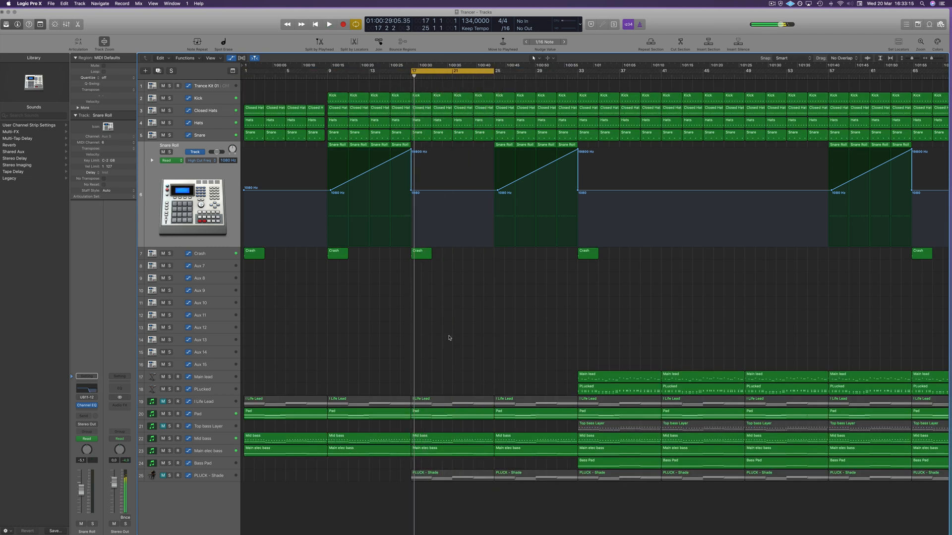
# Step: In the Main elec bass region at bar 17, delete all notes but the first and extend it to bar 25
pyautogui.click(445, 454)
pyautogui.doubleClick(445, 454)
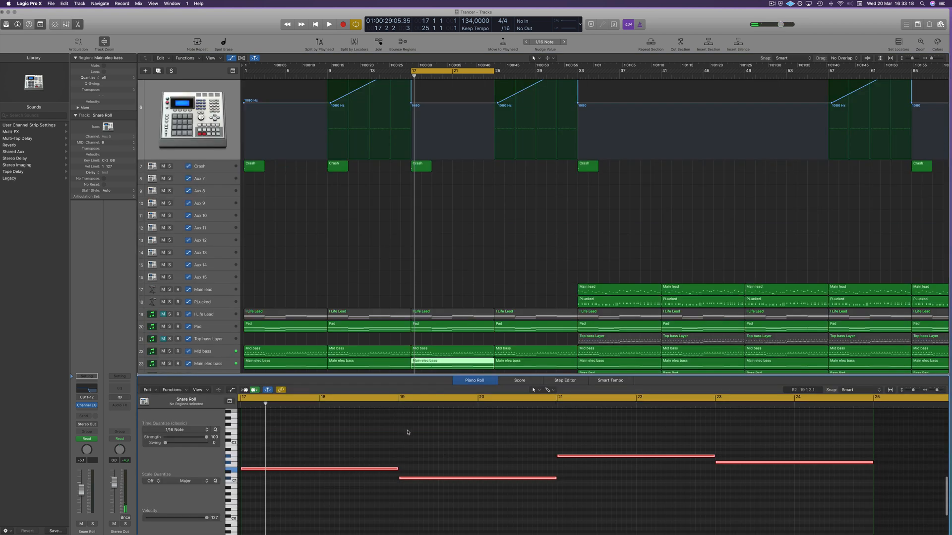
pyautogui.moveTo(452, 440); pyautogui.dragTo(697, 484)
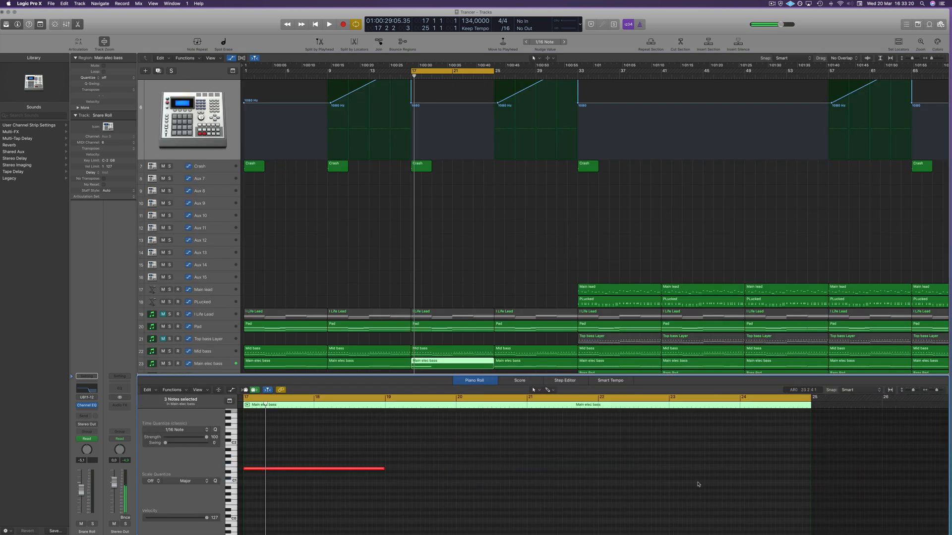
pyautogui.moveTo(383, 469); pyautogui.dragTo(803, 479)
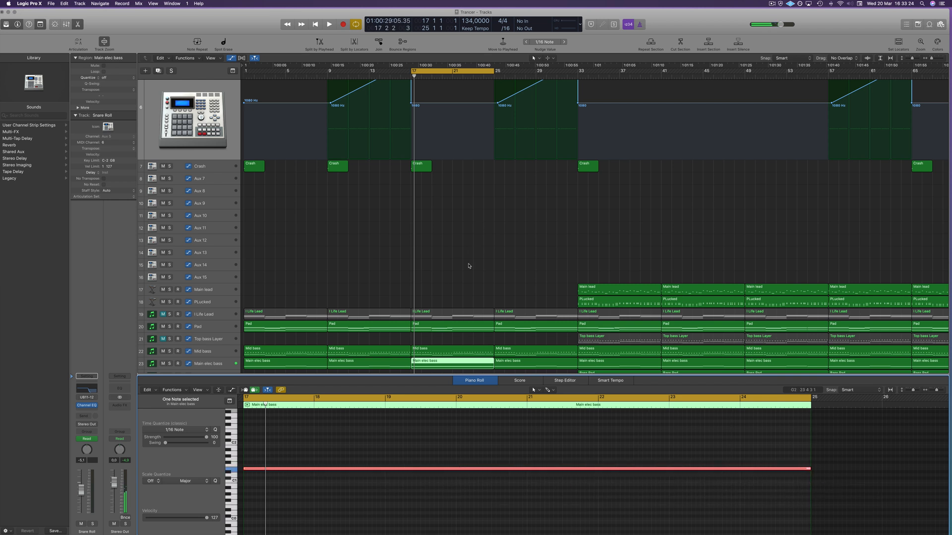
# Step: Delete the Mid bass region from bar 17 to bar 25
pyautogui.scroll(-2, 468, 267)
pyautogui.click(446, 332)
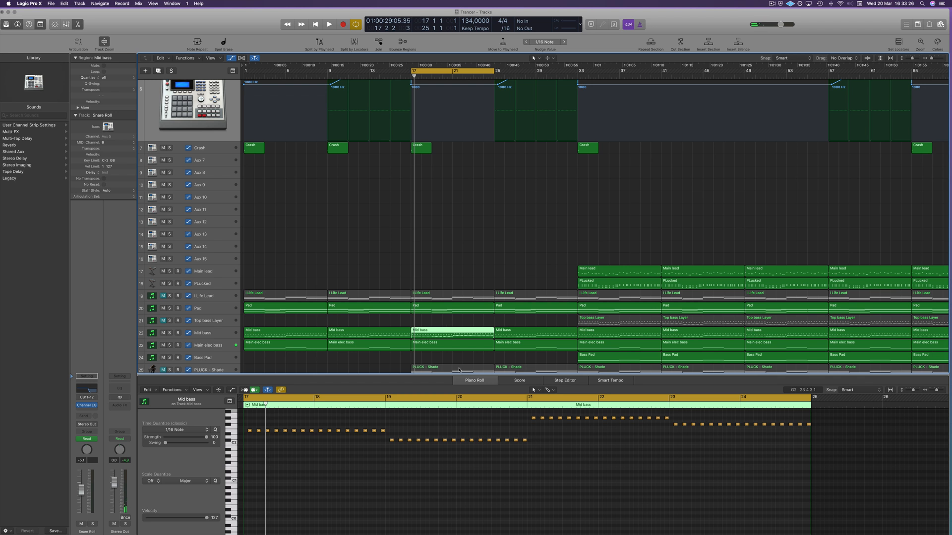
pyautogui.scroll(-3, 410, 425)
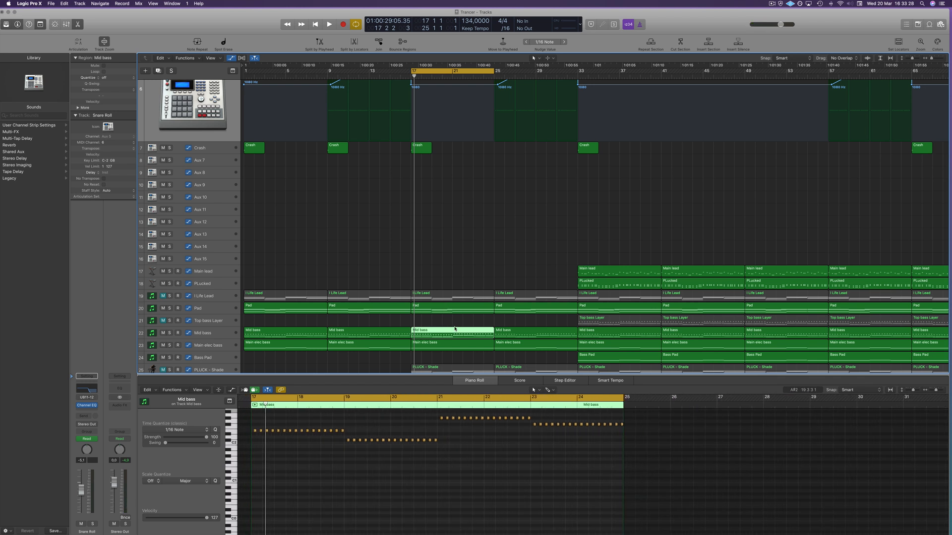
pyautogui.press('Delete')
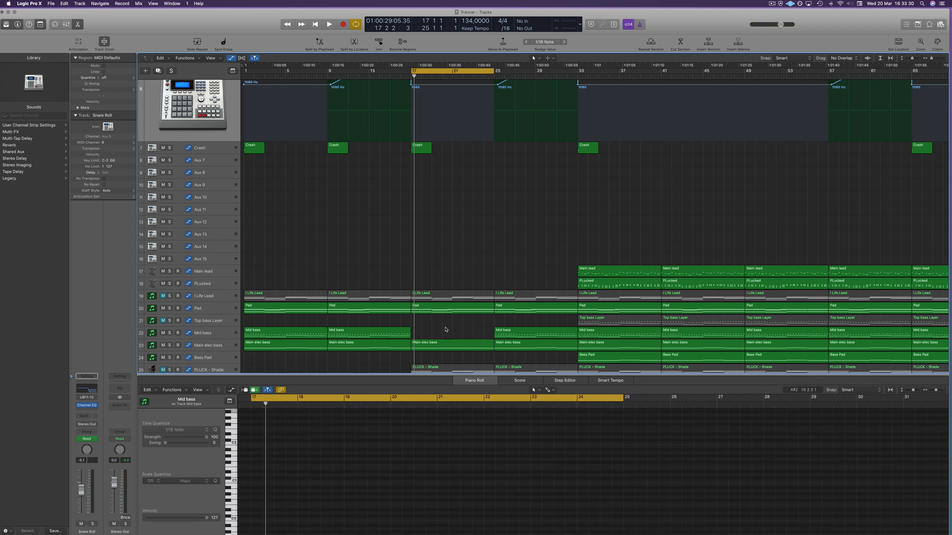
# Step: In the Pad region at bar 17, delete everything after the first chord and extend that chord to bar 25
pyautogui.click(437, 311)
pyautogui.scroll(3, 380, 445)
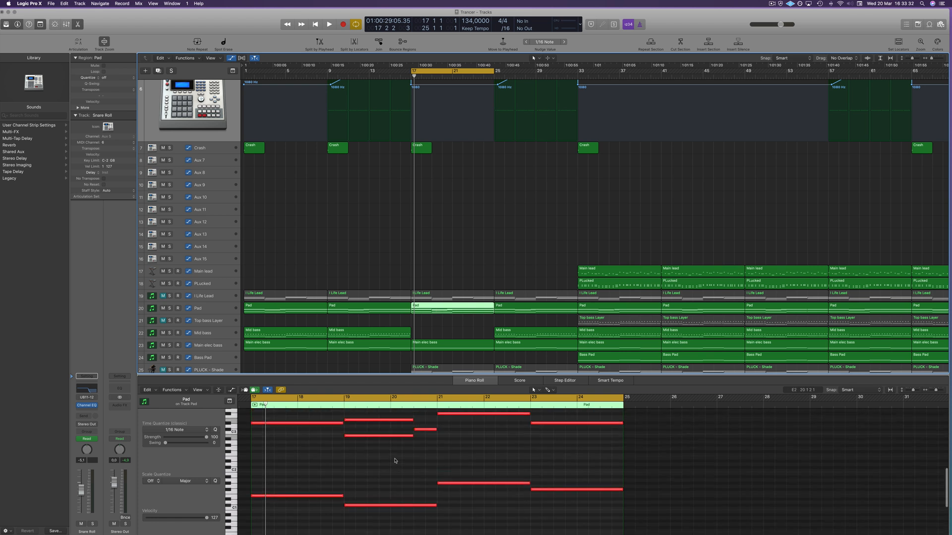
pyautogui.scroll(-2, 387, 451)
pyautogui.scroll(3, 372, 449)
pyautogui.moveTo(340, 445); pyautogui.dragTo(506, 532)
pyautogui.scroll(6, 446, 441)
pyautogui.scroll(-2, 346, 461)
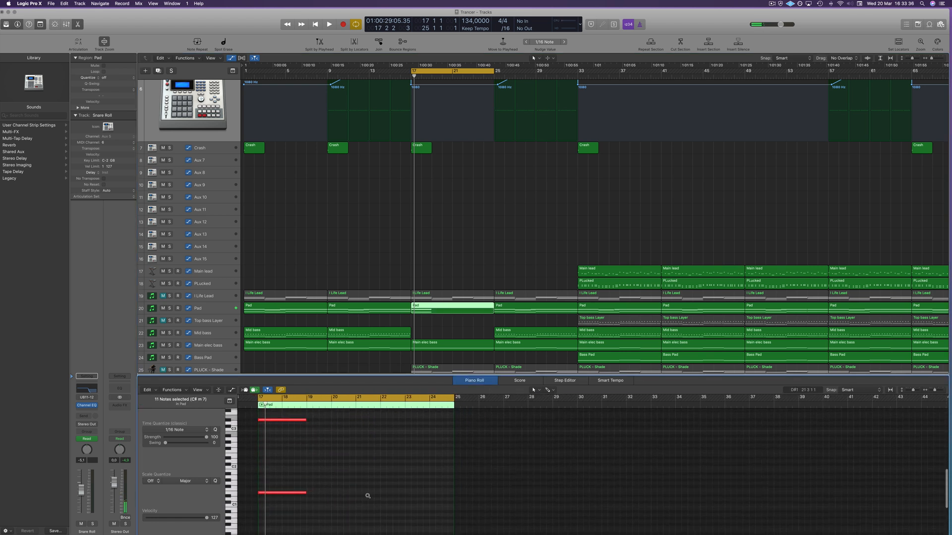
pyautogui.moveTo(319, 431); pyautogui.dragTo(282, 469)
pyautogui.moveTo(301, 428); pyautogui.dragTo(436, 433)
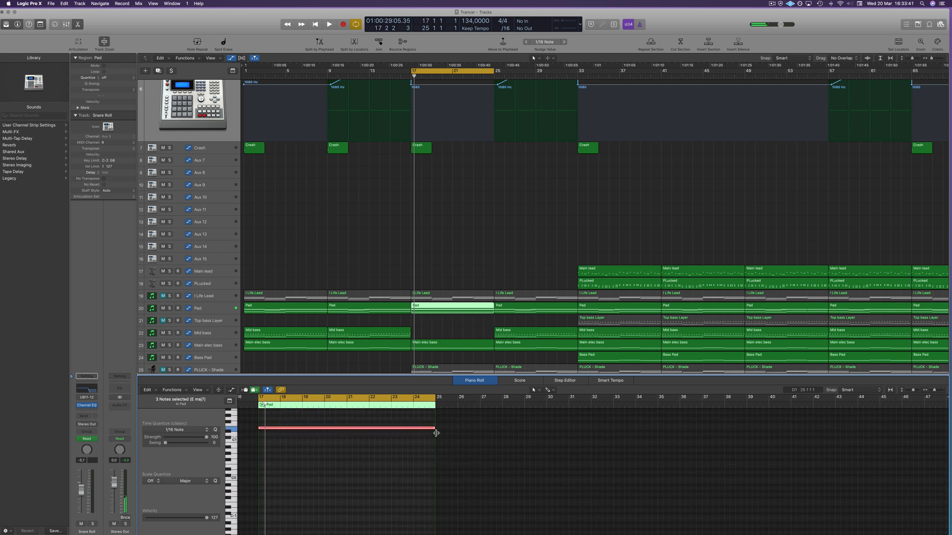
# Step: Deselect the Pad region and play back the simplified section from bar 17
pyautogui.click(510, 242)
pyautogui.press('space')
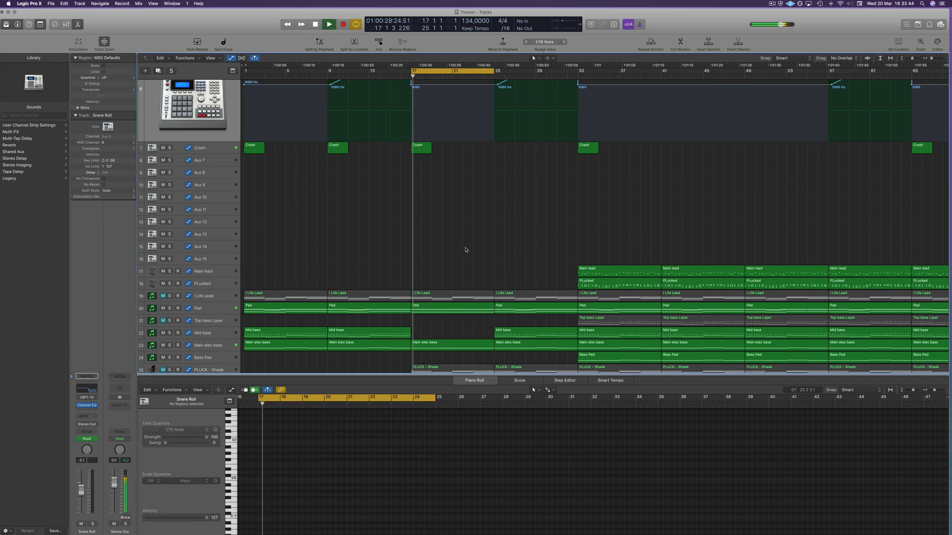
pyautogui.scroll(-3, 414, 249)
pyautogui.scroll(3, 397, 284)
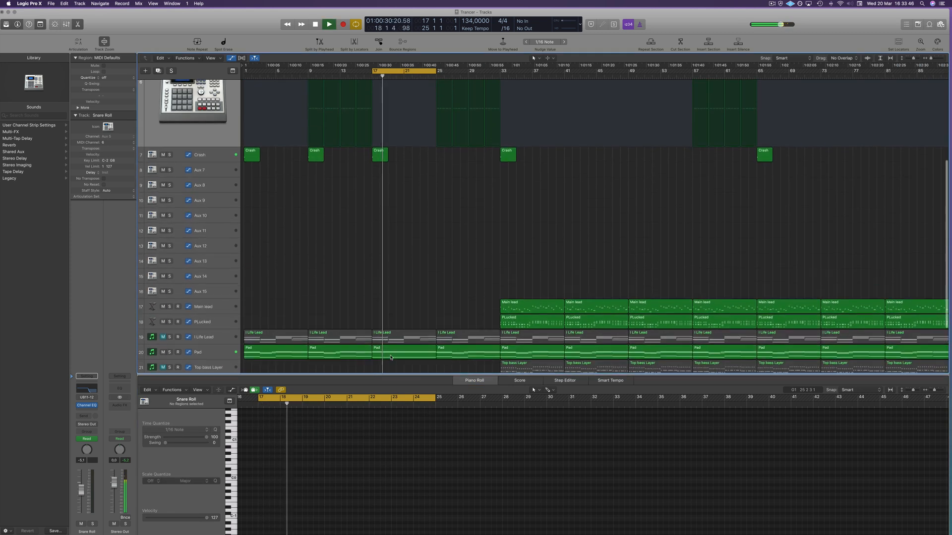
pyautogui.press('space')
# Step: In the PLUCK - Shade region at bar 17, keep only the first chord and extend its notes to bar 25
pyautogui.scroll(-2, 397, 283)
pyautogui.scroll(-3, 397, 283)
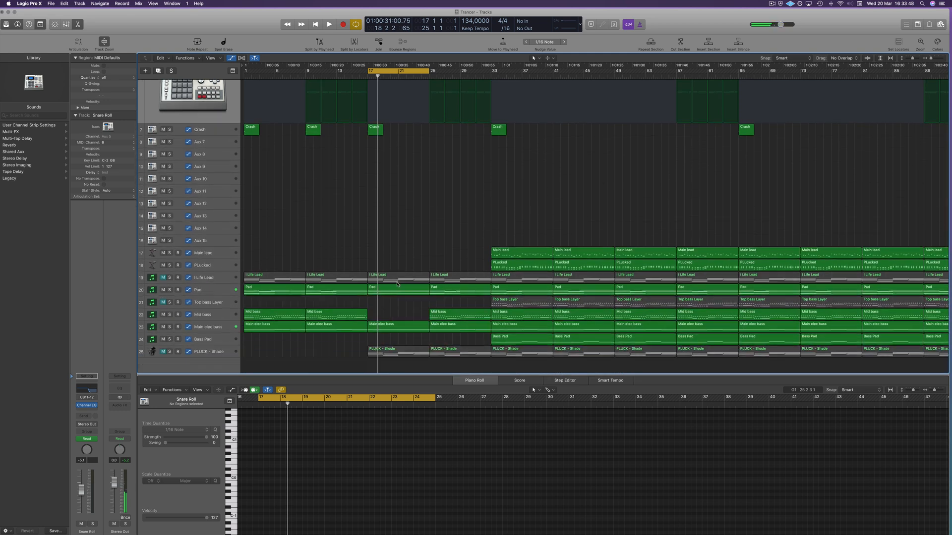
pyautogui.click(404, 355)
pyautogui.moveTo(317, 447); pyautogui.dragTo(436, 499)
pyautogui.press('BackSpace')
pyautogui.moveTo(342, 454); pyautogui.dragTo(299, 490)
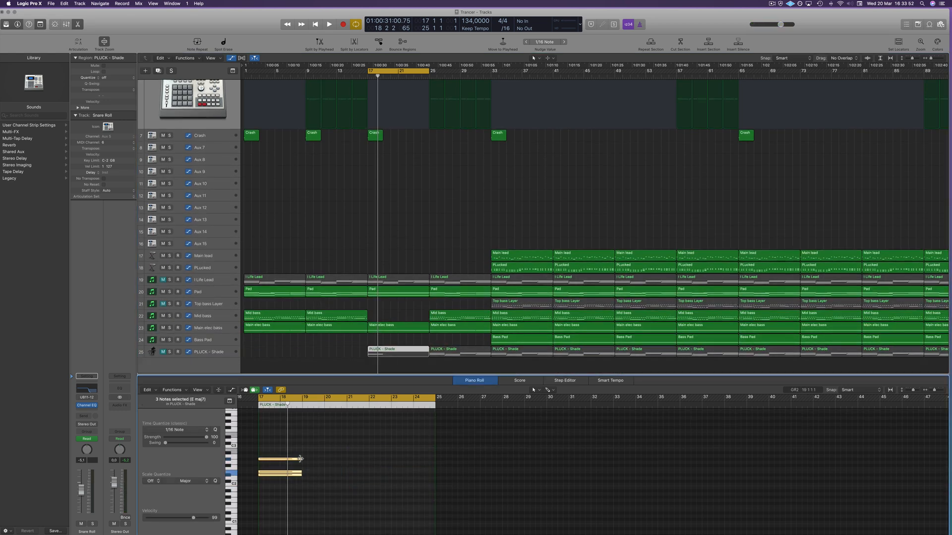
pyautogui.moveTo(301, 459); pyautogui.dragTo(435, 459)
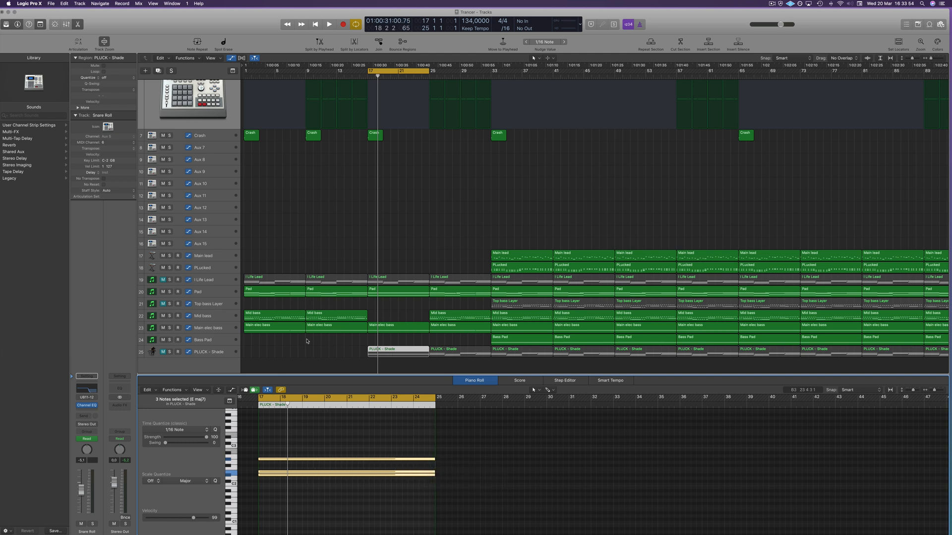
# Step: Unmute the PLUCK - Shade track and lower its volume to about -11.2 dB during playback
pyautogui.click(164, 354)
pyautogui.click(222, 353)
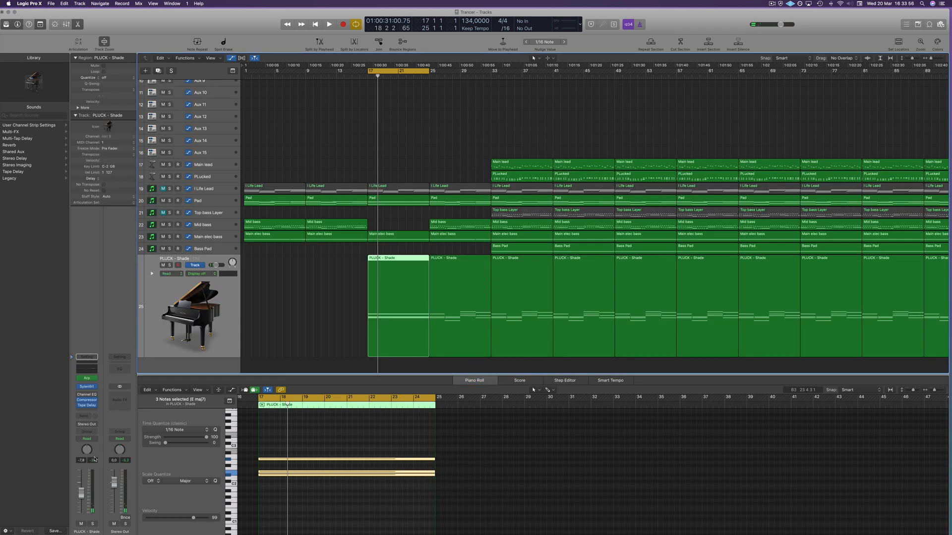
pyautogui.press('space')
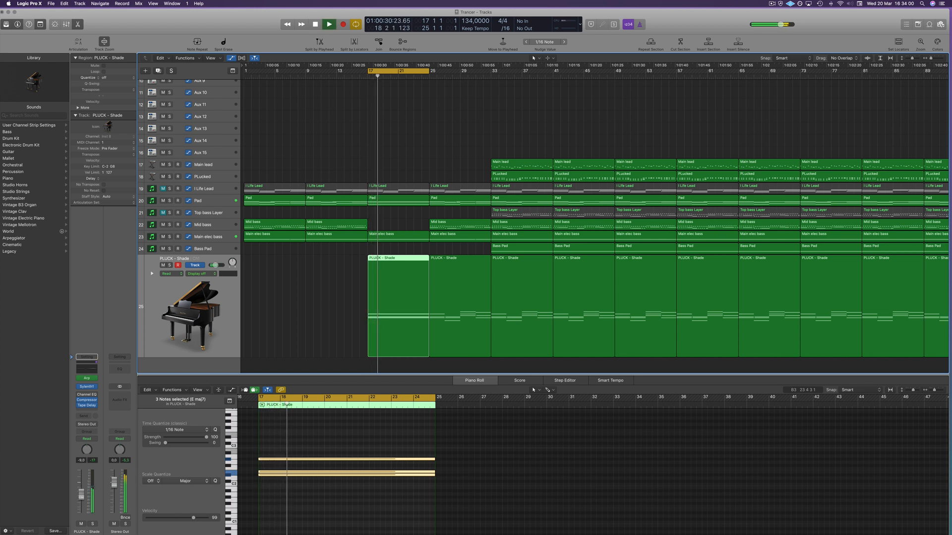
pyautogui.moveTo(81, 492); pyautogui.dragTo(82, 499)
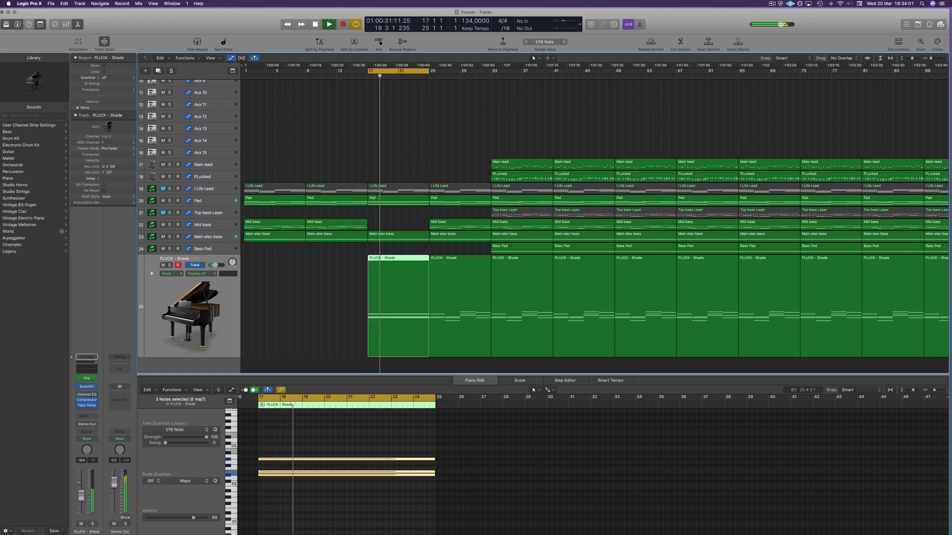
pyautogui.click(289, 331)
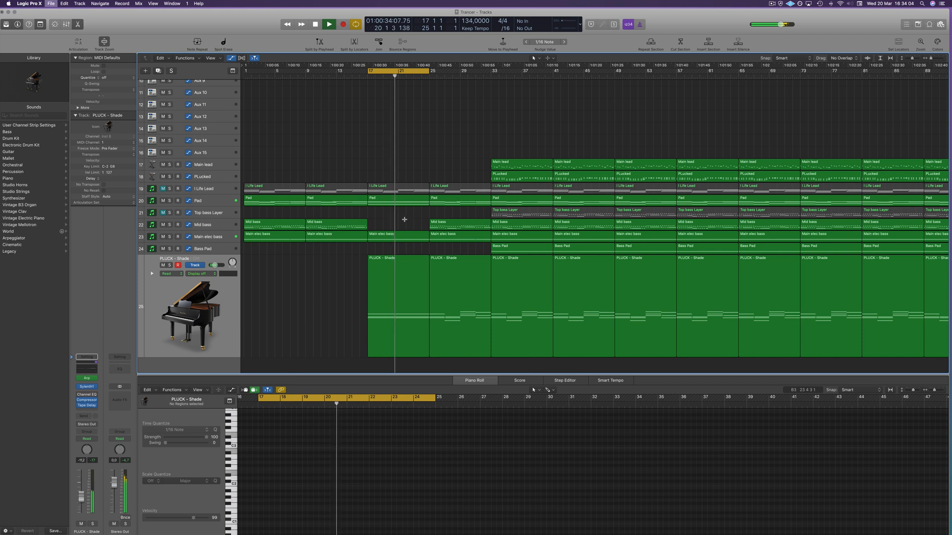
# Step: Replay the loop from bar 17 to bar 25 and review the tracks across the whole arrangement
pyautogui.scroll(4, 404, 223)
pyautogui.scroll(-2, 402, 226)
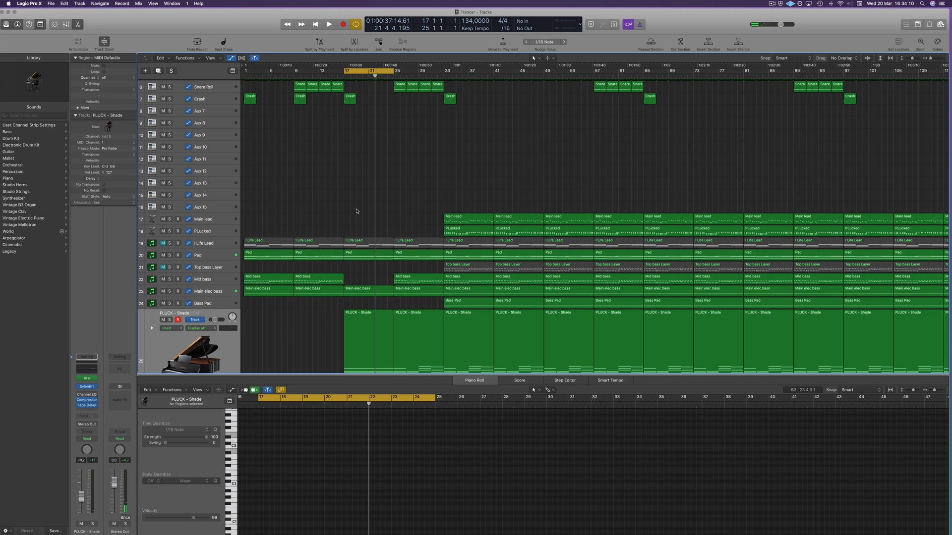
pyautogui.press('space')
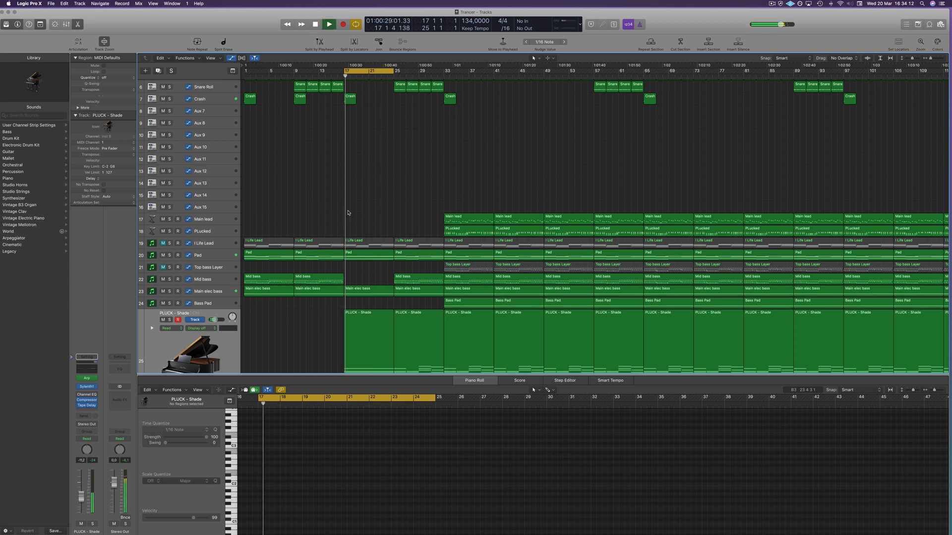
pyautogui.scroll(2, 357, 211)
pyautogui.scroll(-2, 358, 210)
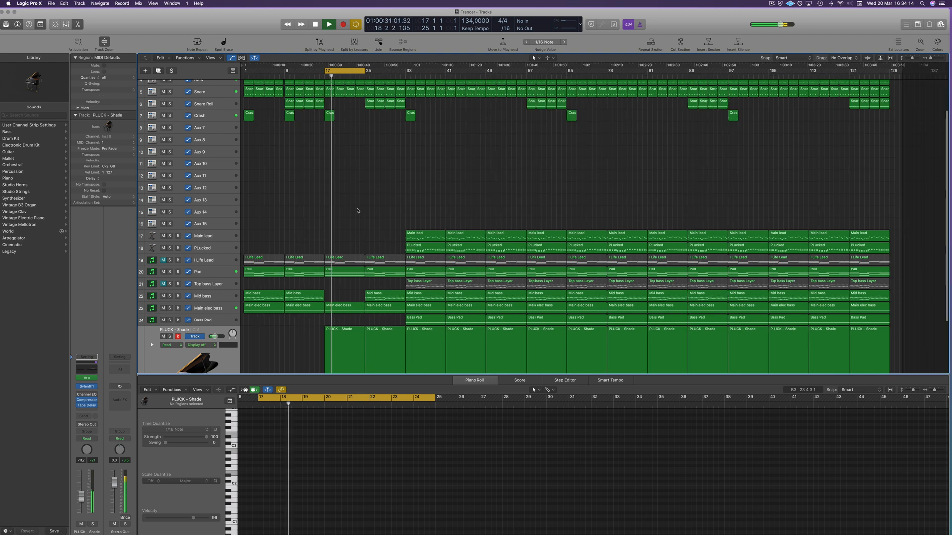
pyautogui.scroll(3, 349, 213)
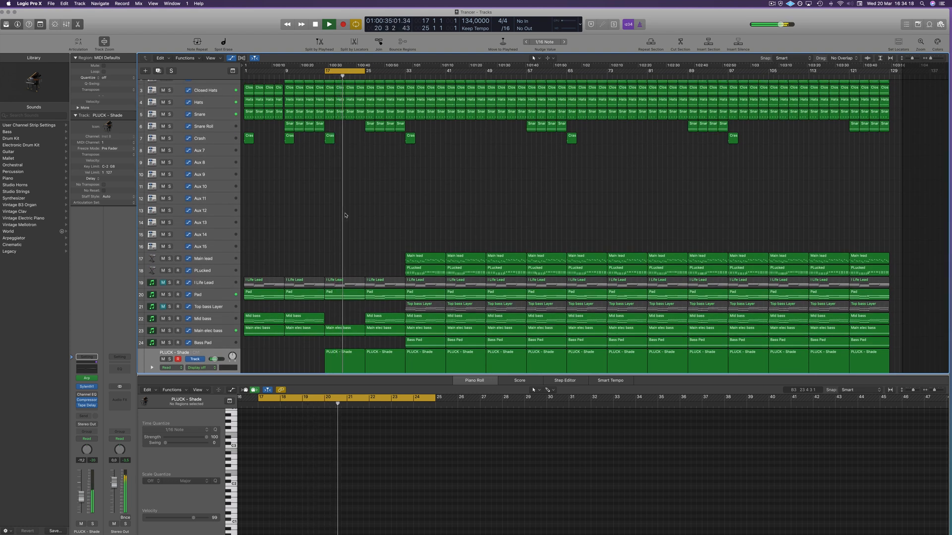
# Step: Copy the four Snare Roll regions from bars 9–17 to bar 17 and replay the section
pyautogui.scroll(-1, 346, 217)
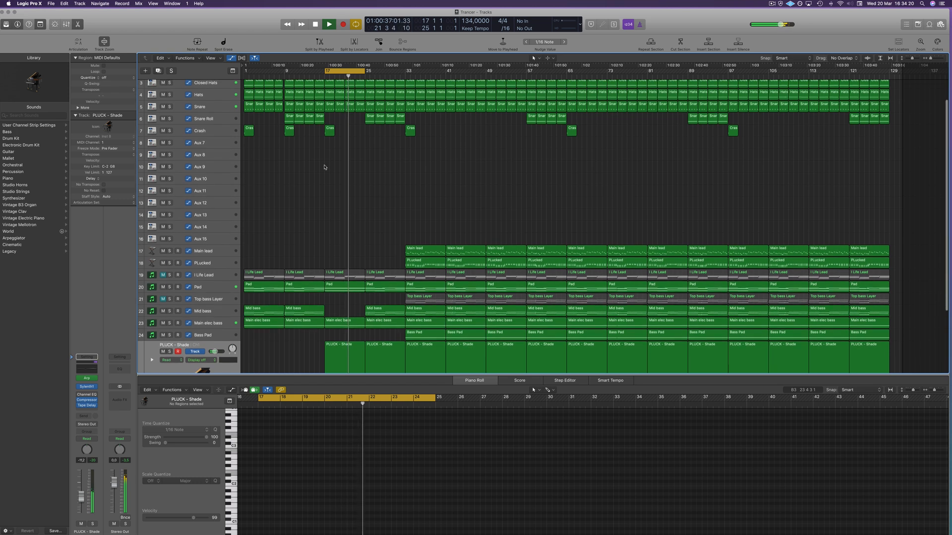
pyautogui.moveTo(278, 121); pyautogui.dragTo(328, 120)
pyautogui.press('space')
pyautogui.press('space')
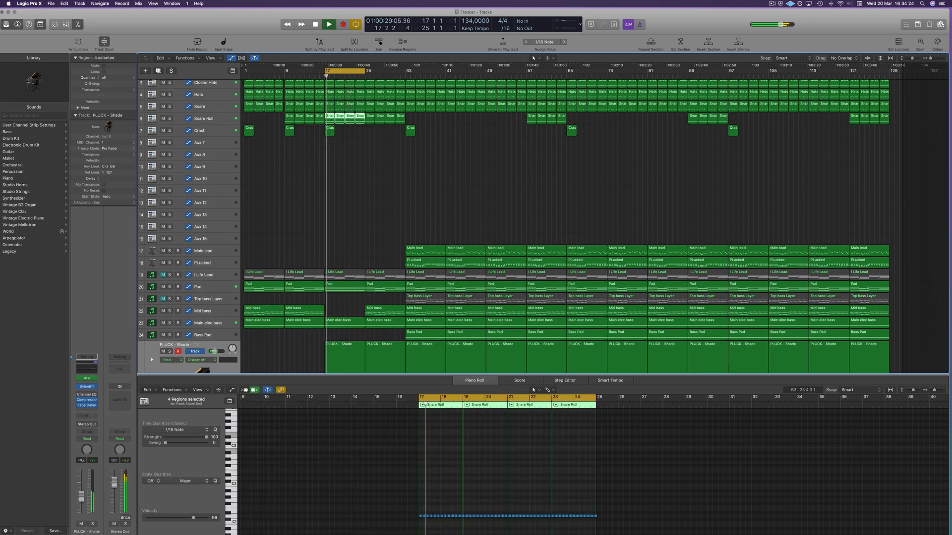
# Step: Inspect the notes of the I Life Lead region at bar 17 and replay the section from bar 17
pyautogui.scroll(-3, 288, 207)
pyautogui.scroll(-1, 288, 207)
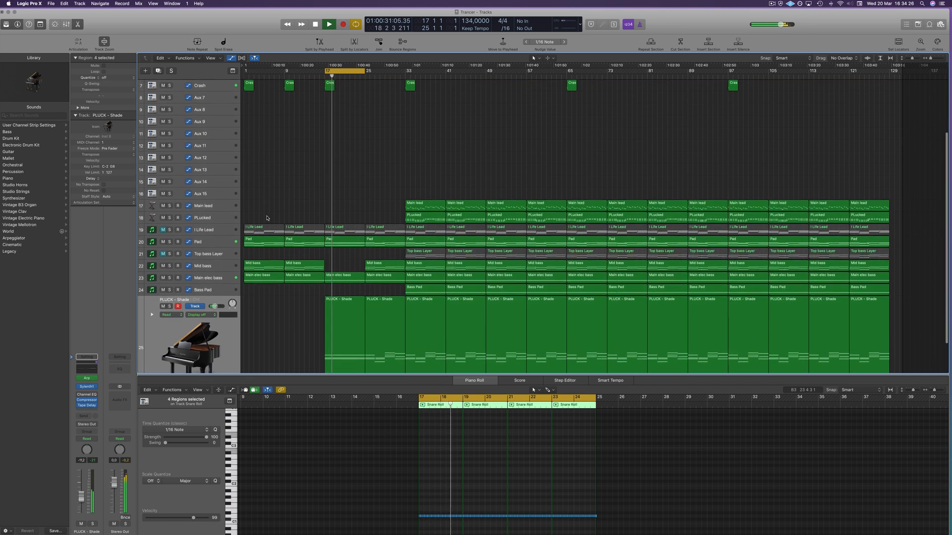
pyautogui.click(341, 231)
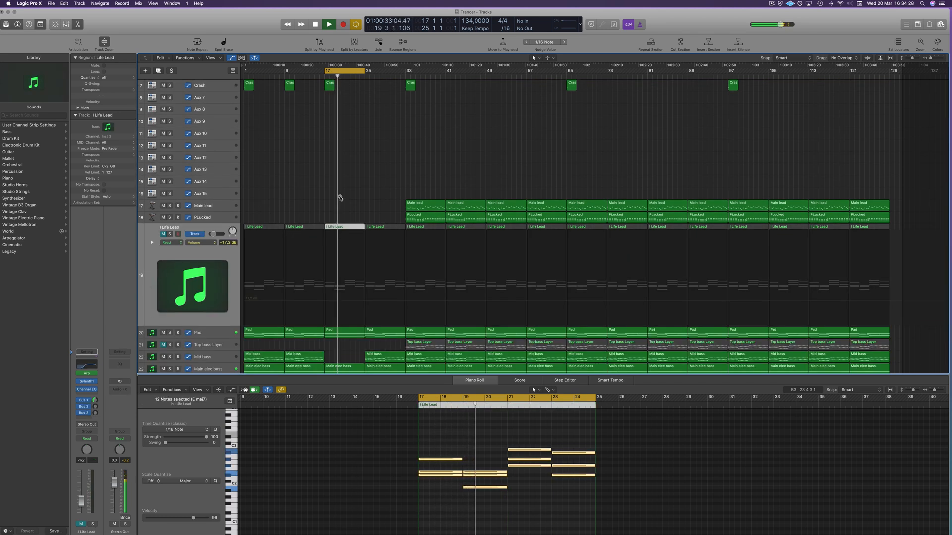
pyautogui.click(387, 181)
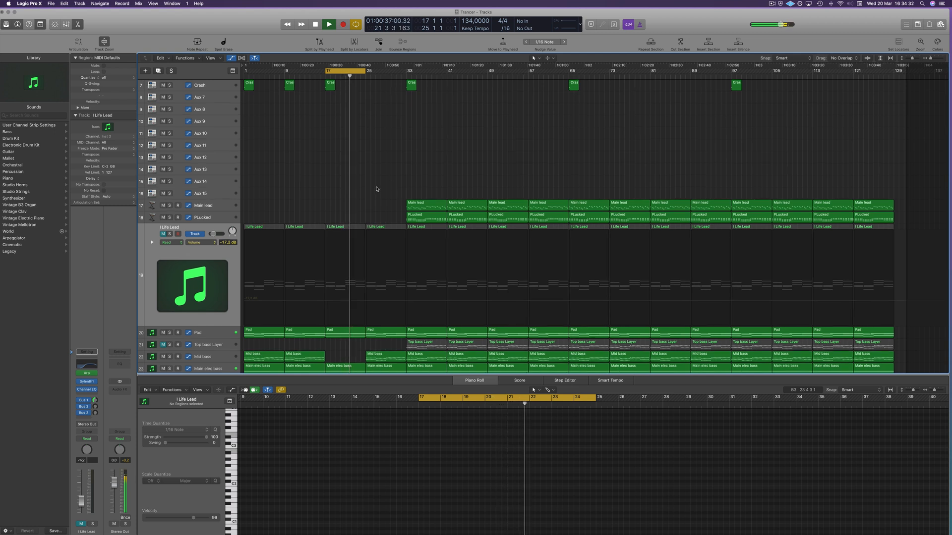
pyautogui.scroll(-2, 328, 186)
pyautogui.scroll(-1, 331, 179)
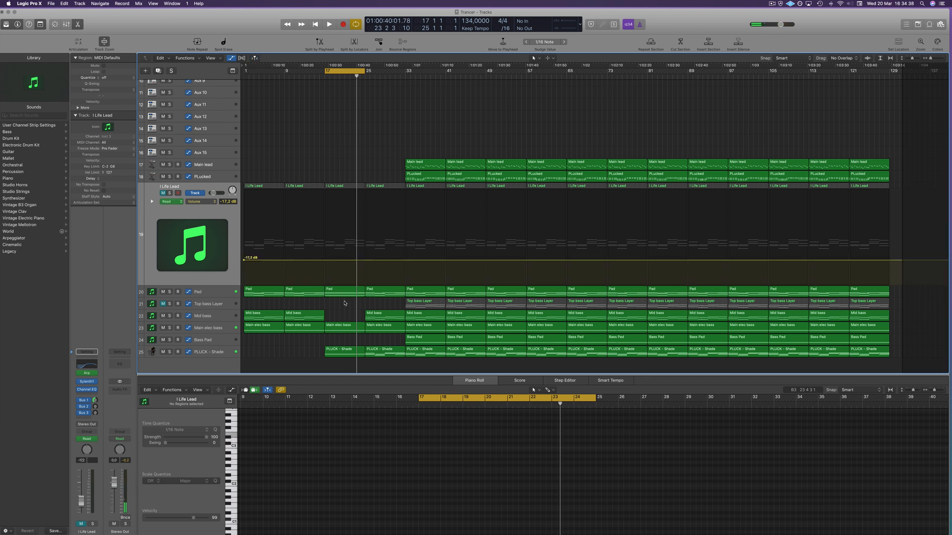
pyautogui.press('space')
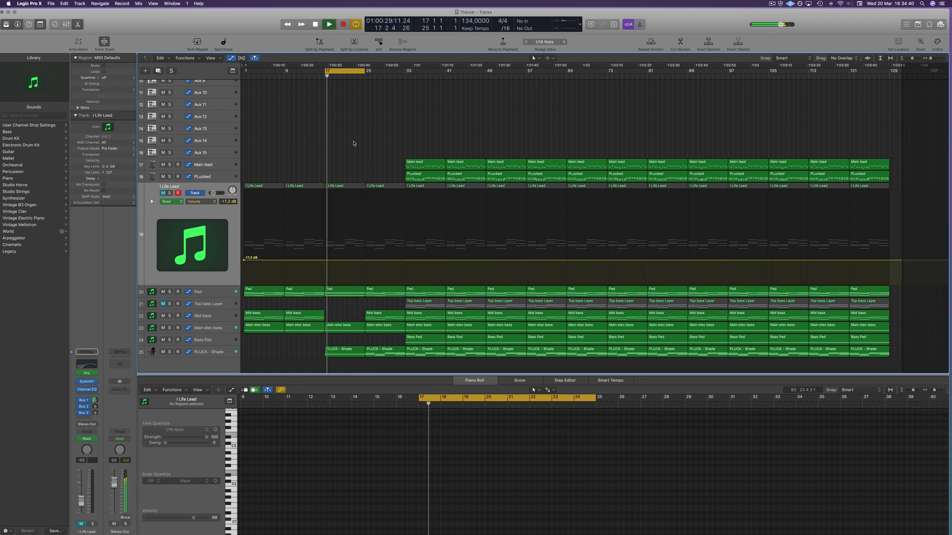
# Step: Extend the cycle range to cover bars 17 to 33, with no region left selected
pyautogui.click(411, 164)
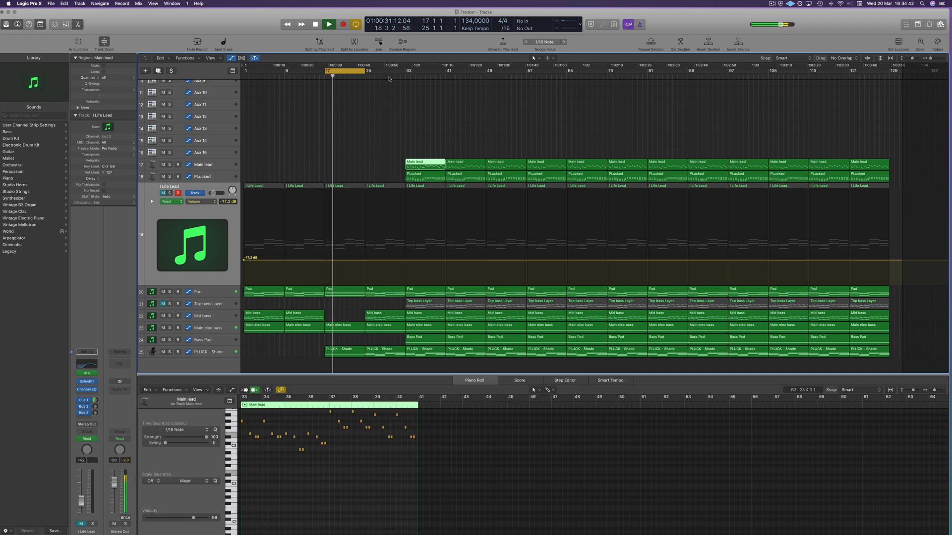
pyautogui.moveTo(369, 72); pyautogui.dragTo(404, 72)
pyautogui.click(274, 162)
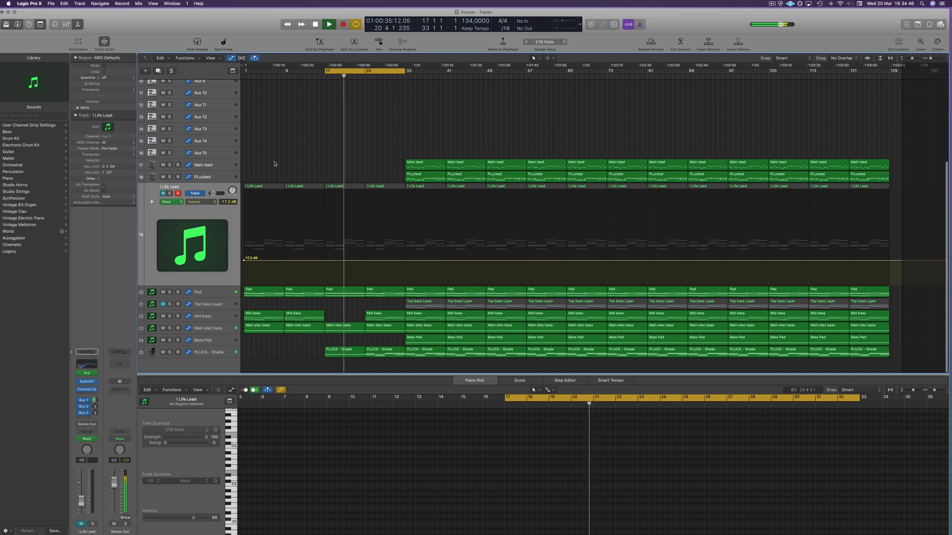
# Step: Delete the I Life Lead regions before bar 25 and unmute the I Life Lead track
pyautogui.moveTo(270, 166); pyautogui.dragTo(347, 193)
pyautogui.press('Delete')
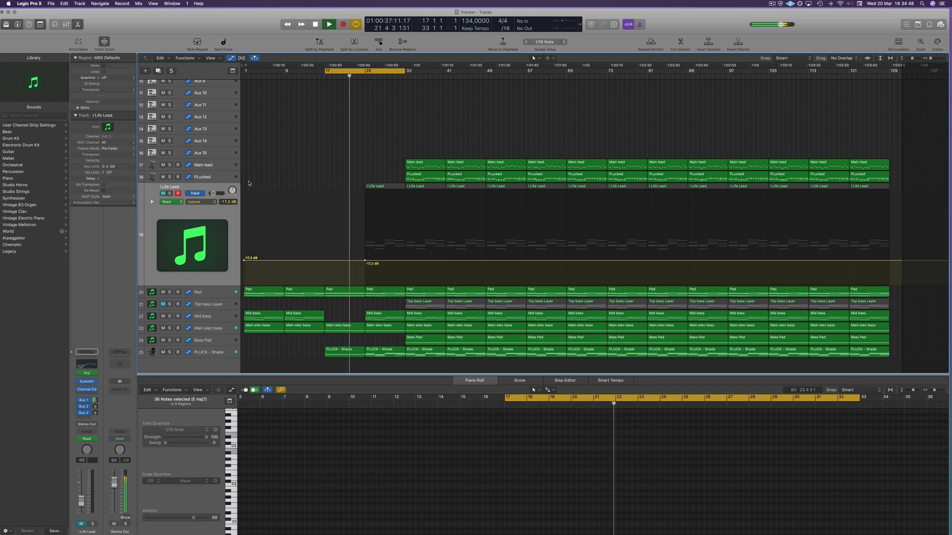
pyautogui.click(175, 228)
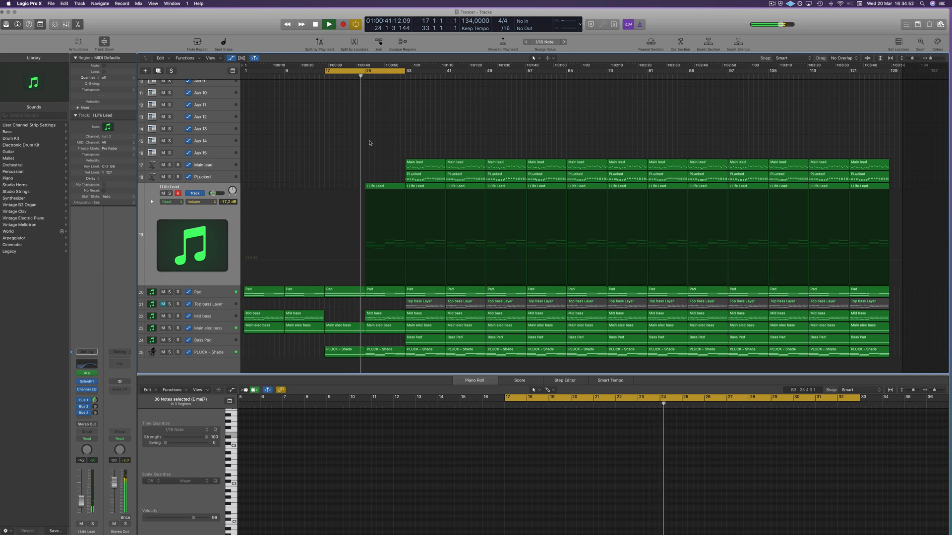
# Step: Stop playback and delete all Kick, Closed Hats, Hats, Snare and Snare Roll regions between bars 25 and 33
pyautogui.scroll(3, 370, 144)
pyautogui.scroll(5, 369, 144)
pyautogui.press('space')
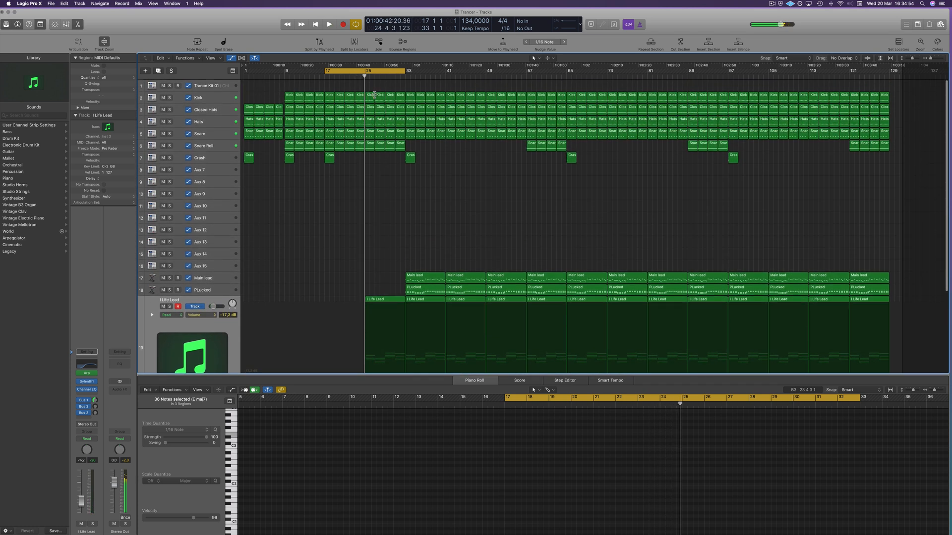
pyautogui.click(374, 94)
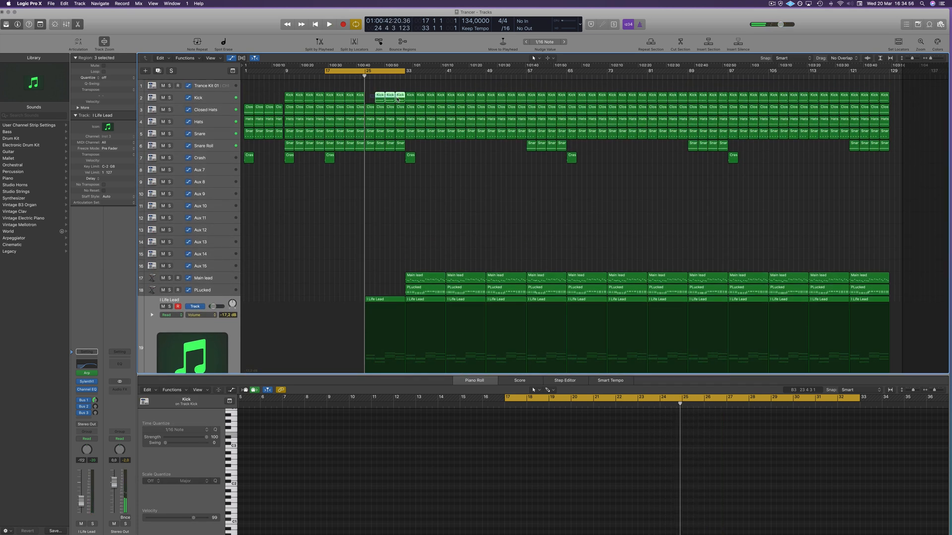
pyautogui.press('Delete')
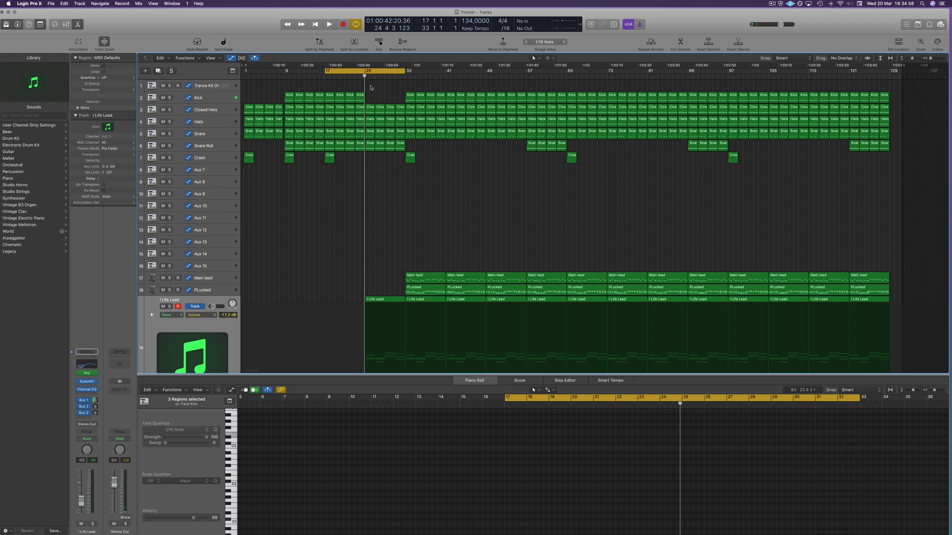
pyautogui.moveTo(370, 96); pyautogui.dragTo(400, 151)
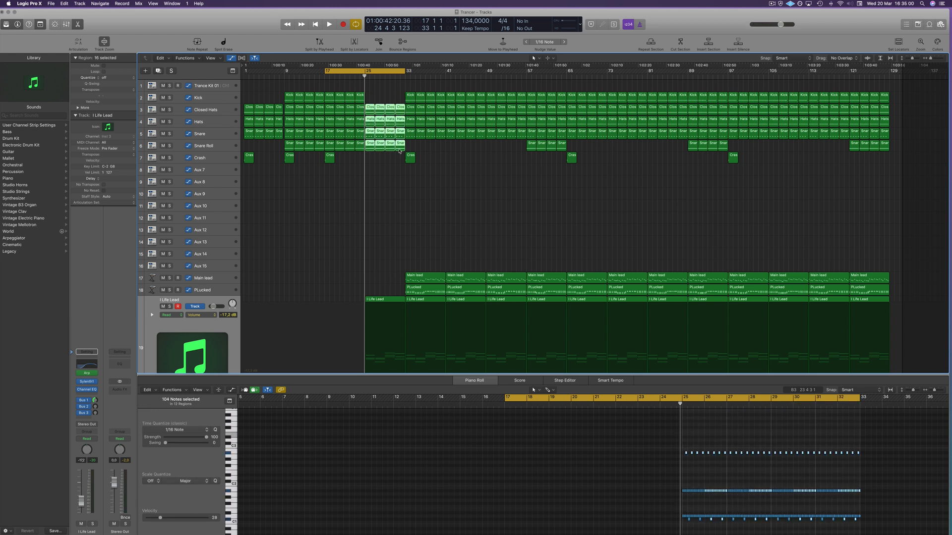
pyautogui.press('Delete')
# Step: Play back the transition into bar 25 and delete the Pad and PLUCK - Shade regions at bar 25
pyautogui.press('space')
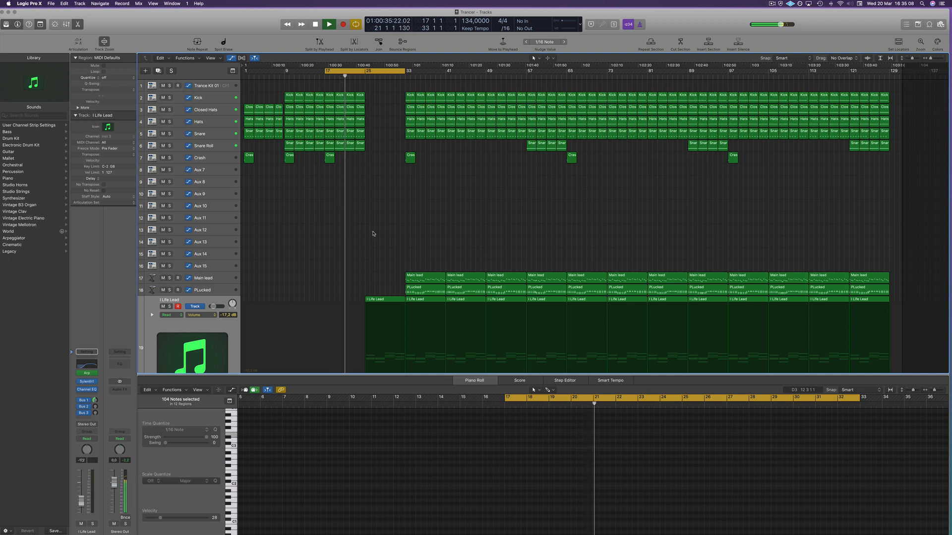
pyautogui.scroll(-2, 372, 229)
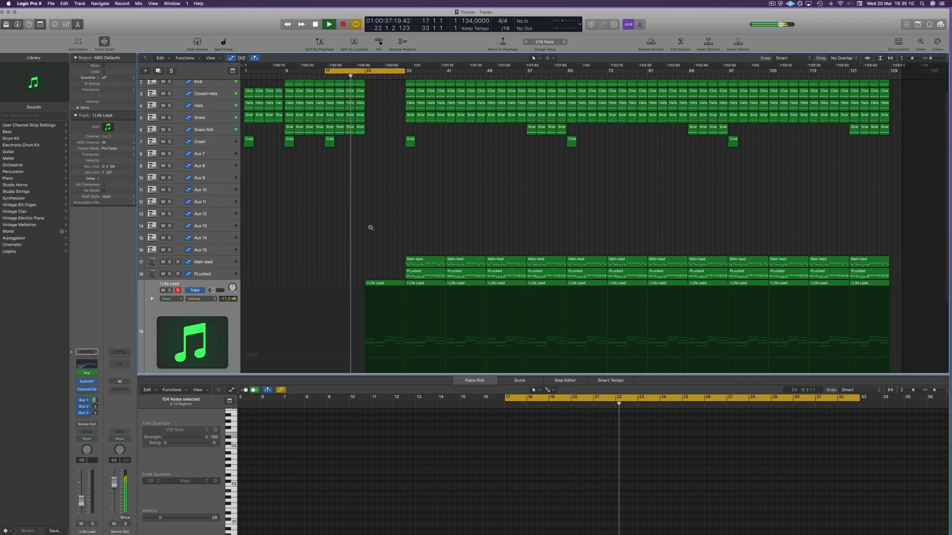
pyautogui.scroll(-5, 371, 228)
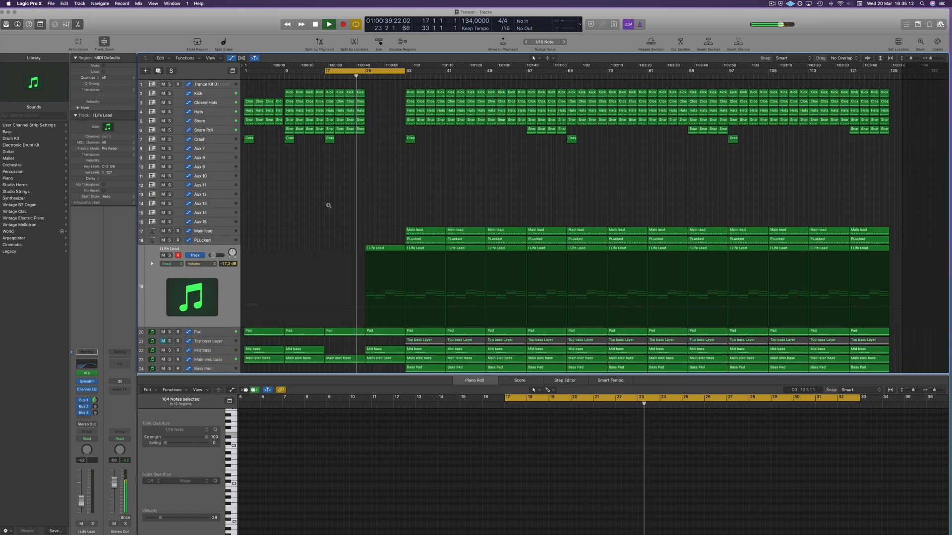
pyautogui.scroll(-3, 327, 211)
pyautogui.scroll(-1, 317, 218)
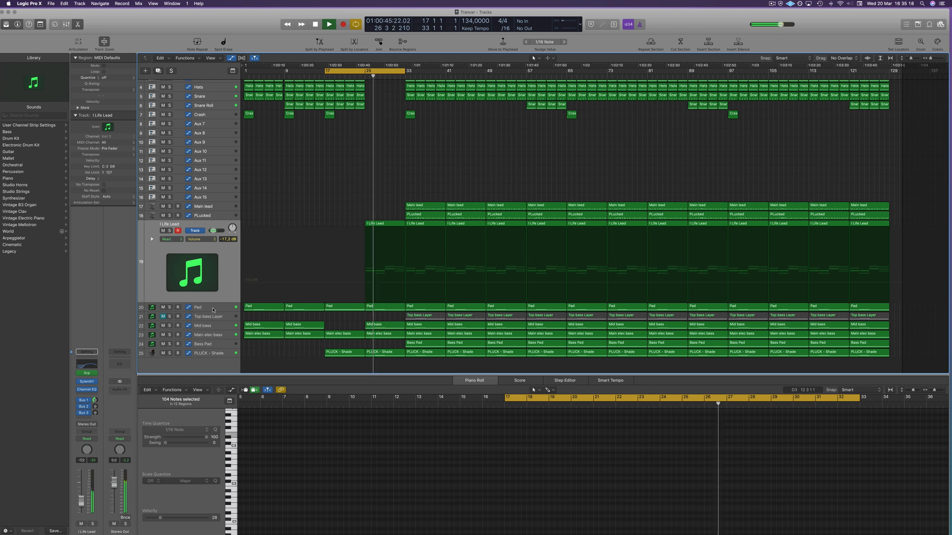
pyautogui.click(386, 307)
pyautogui.press('Delete')
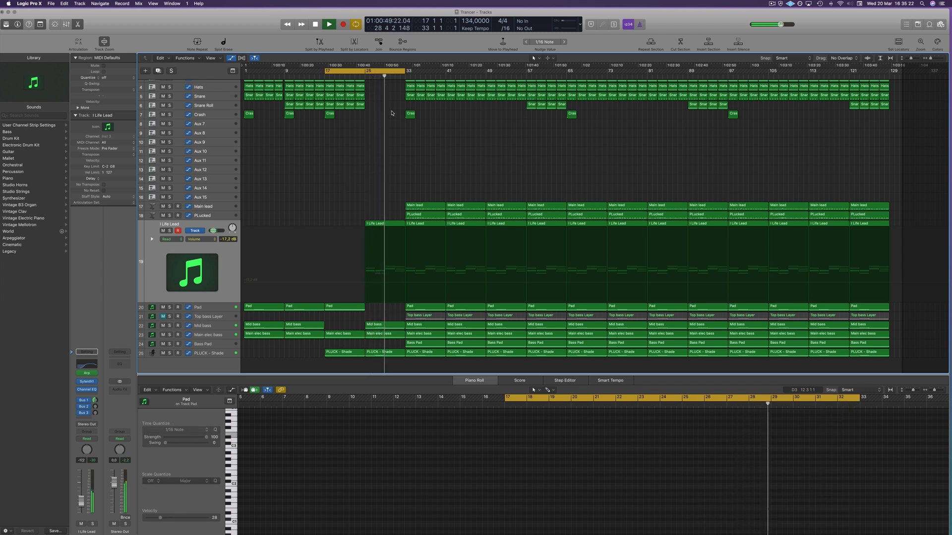
pyautogui.click(360, 77)
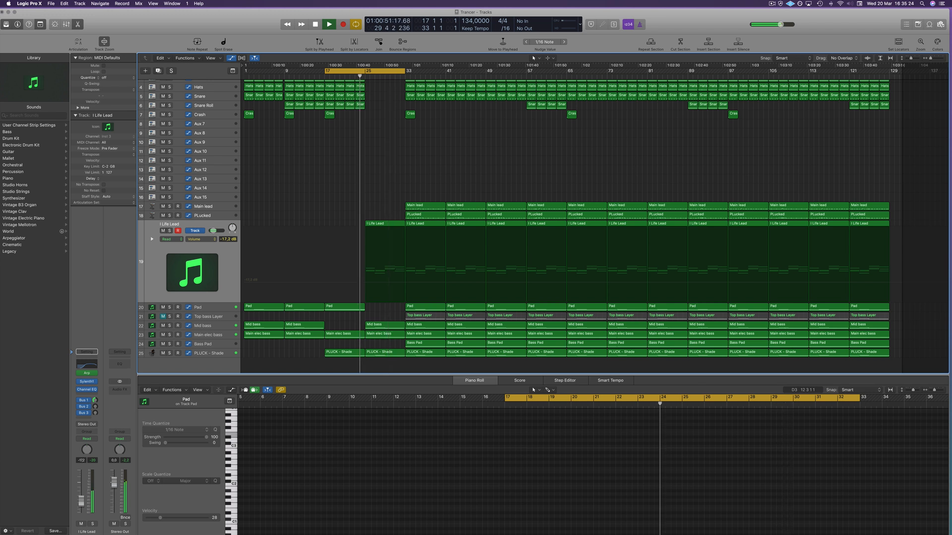
pyautogui.click(377, 352)
pyautogui.press('Delete')
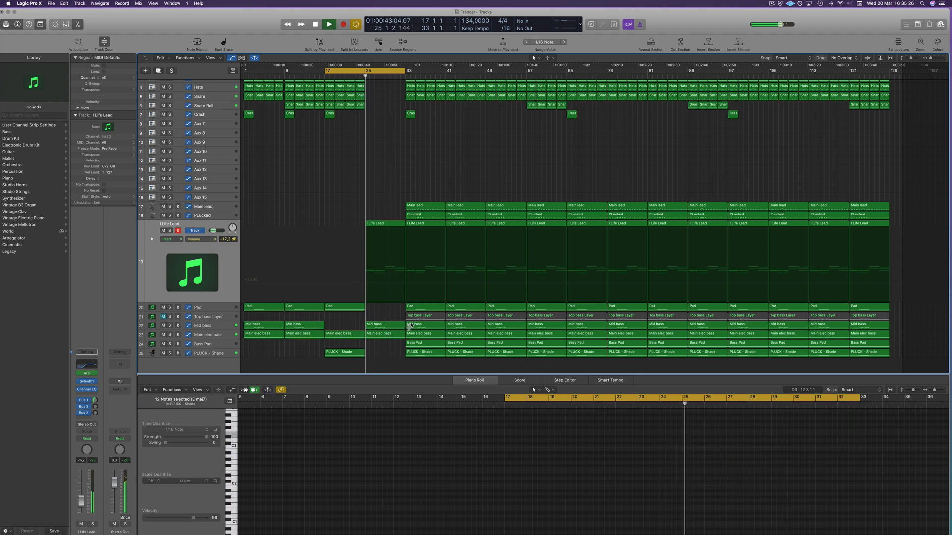
# Step: Move the Top bass Layer region from bar 33 to bar 25 and set the cycle range to bars 25–33 for playback
pyautogui.moveTo(426, 318); pyautogui.dragTo(393, 318)
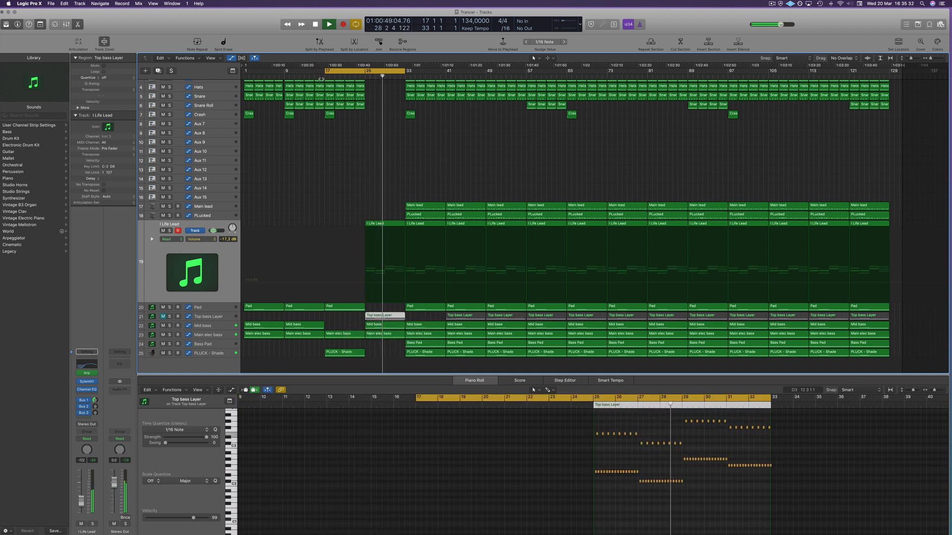
pyautogui.moveTo(327, 68); pyautogui.dragTo(367, 71)
pyautogui.press('space')
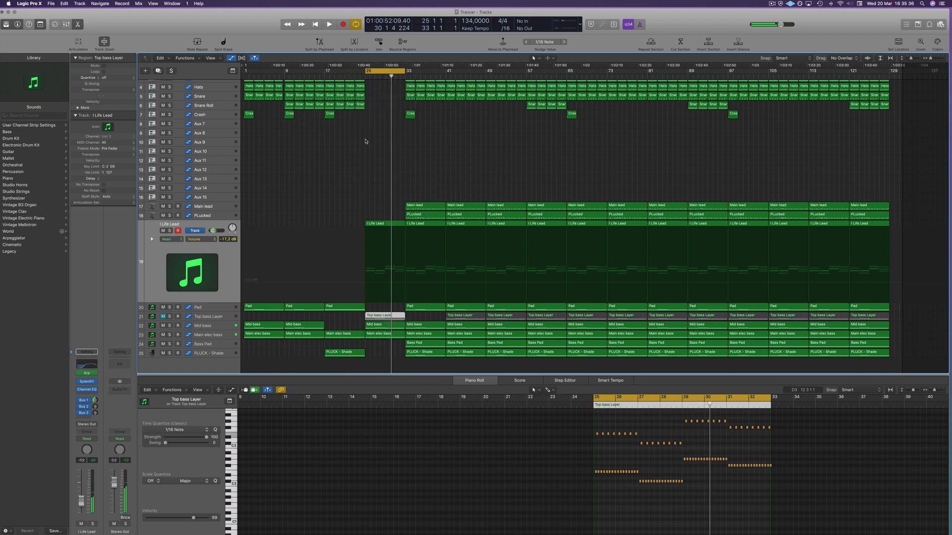
pyautogui.press('space')
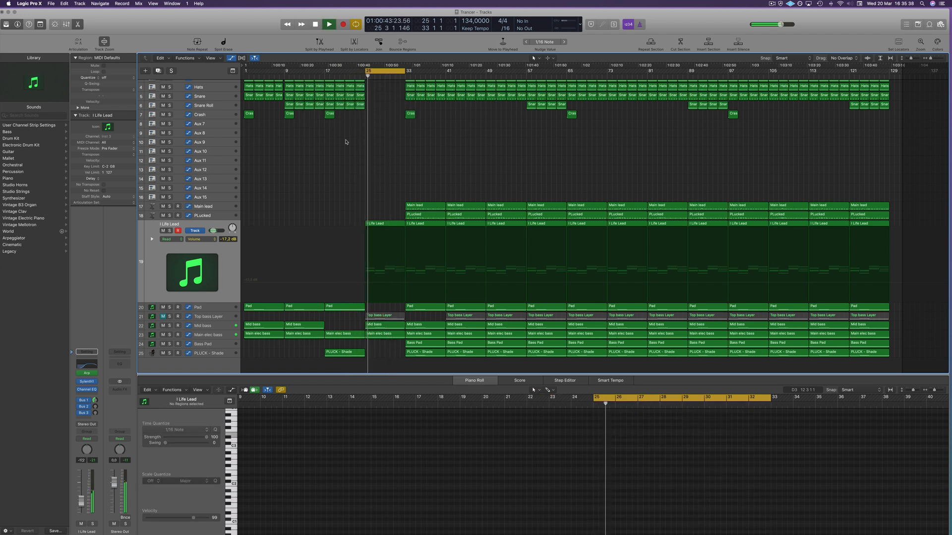
pyautogui.click(346, 142)
pyautogui.click(340, 78)
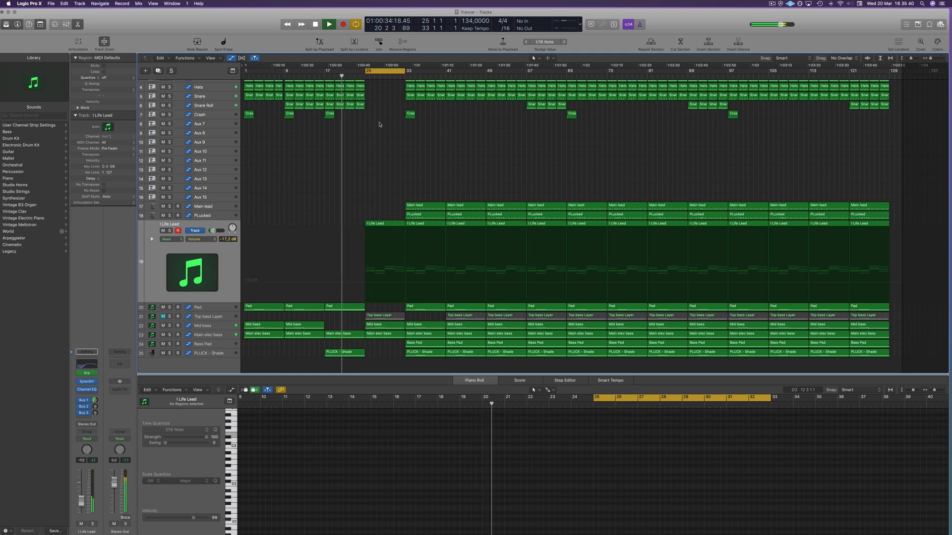
# Step: Copy the Crash region from bar 17 to bar 25 while playing back from bar 17
pyautogui.scroll(1, 379, 124)
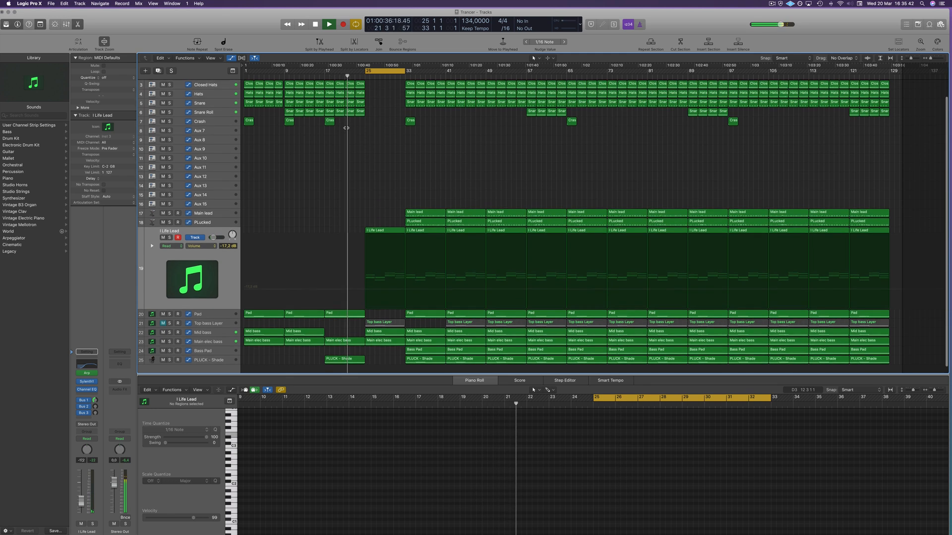
pyautogui.click(327, 121)
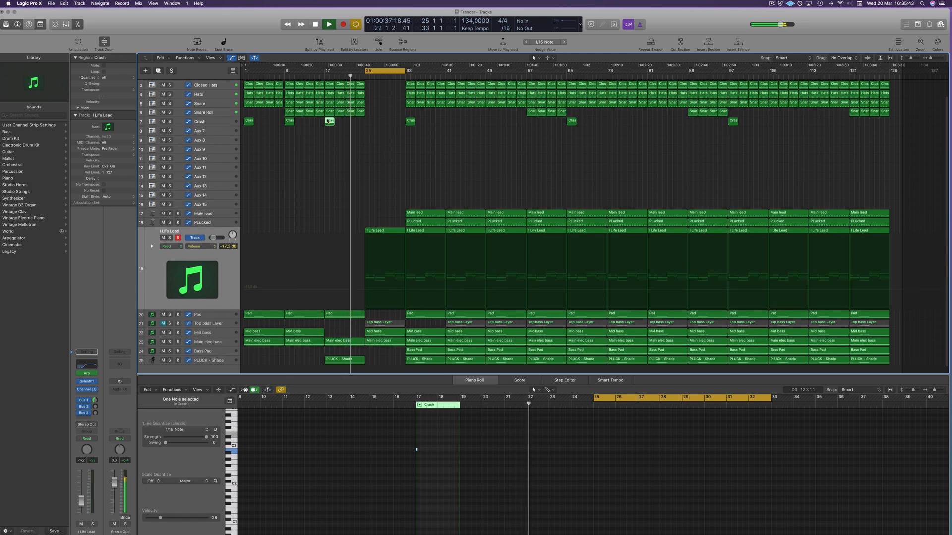
pyautogui.click(323, 77)
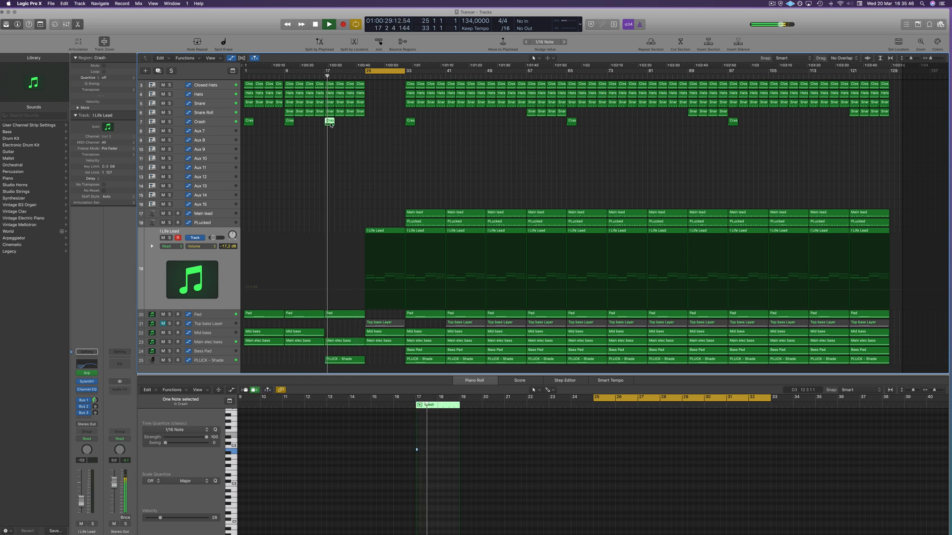
pyautogui.moveTo(333, 122); pyautogui.dragTo(374, 122)
# Step: Delete the PLUCK - Shade region with the held chord at bar 17
pyautogui.scroll(-1, 314, 290)
pyautogui.click(345, 352)
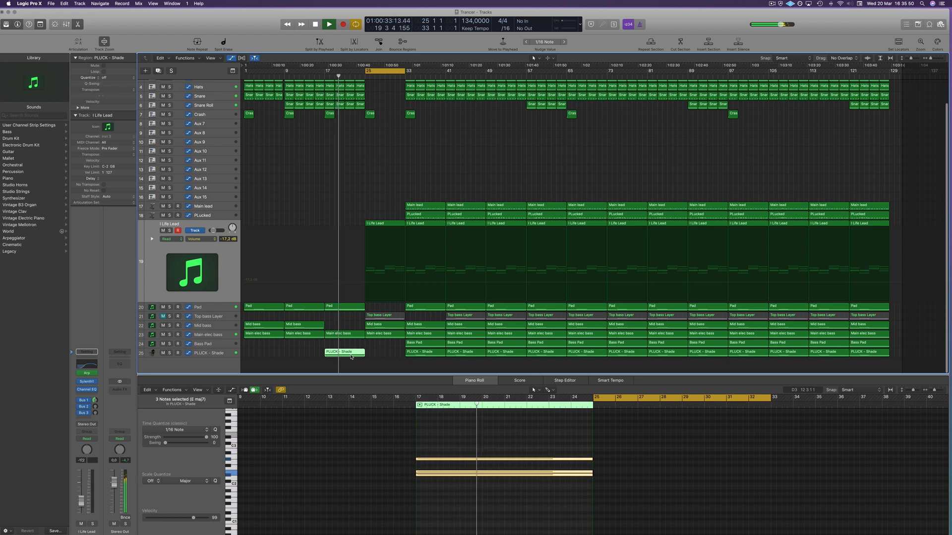
pyautogui.press('Delete')
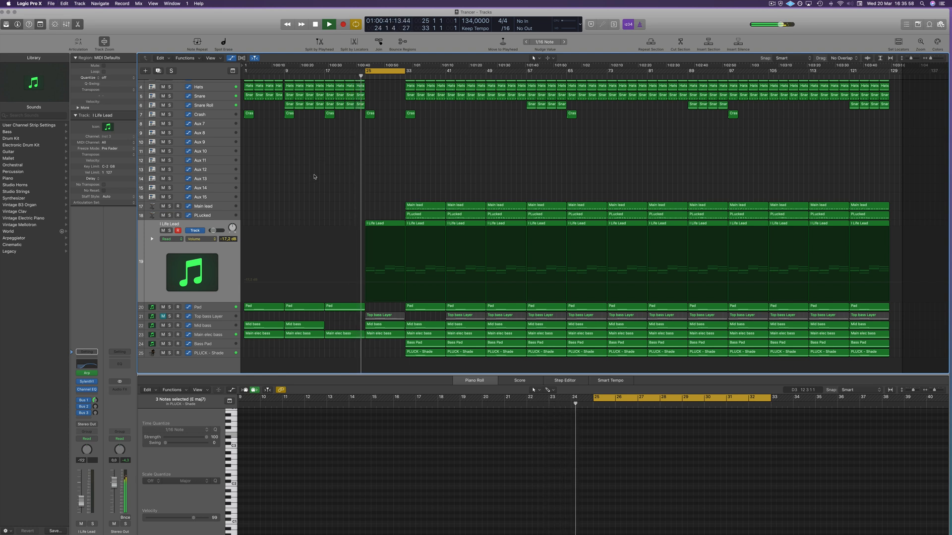
# Step: Raise the I Life Lead track's volume to -14.8 dB during playback and select its region at bar 25
pyautogui.scroll(2, 315, 177)
pyautogui.scroll(1, 315, 178)
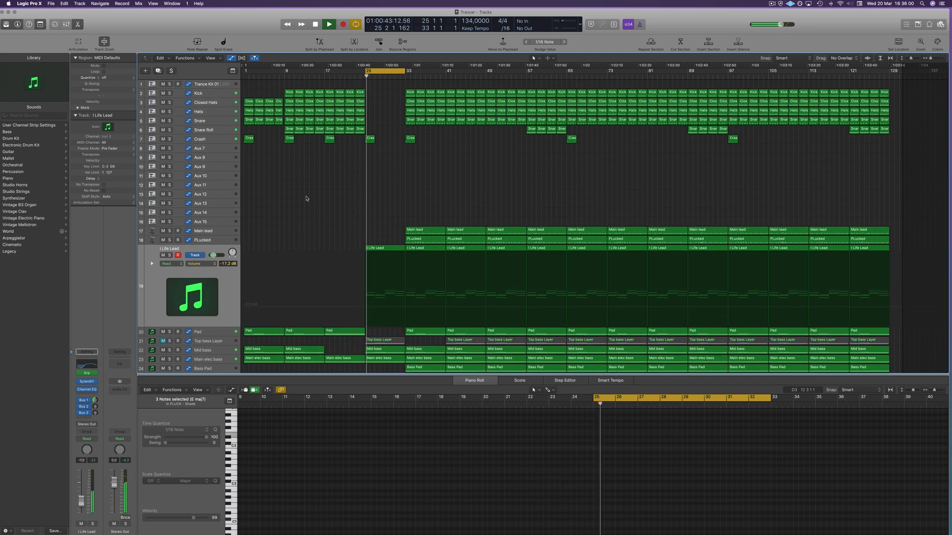
pyautogui.click(377, 248)
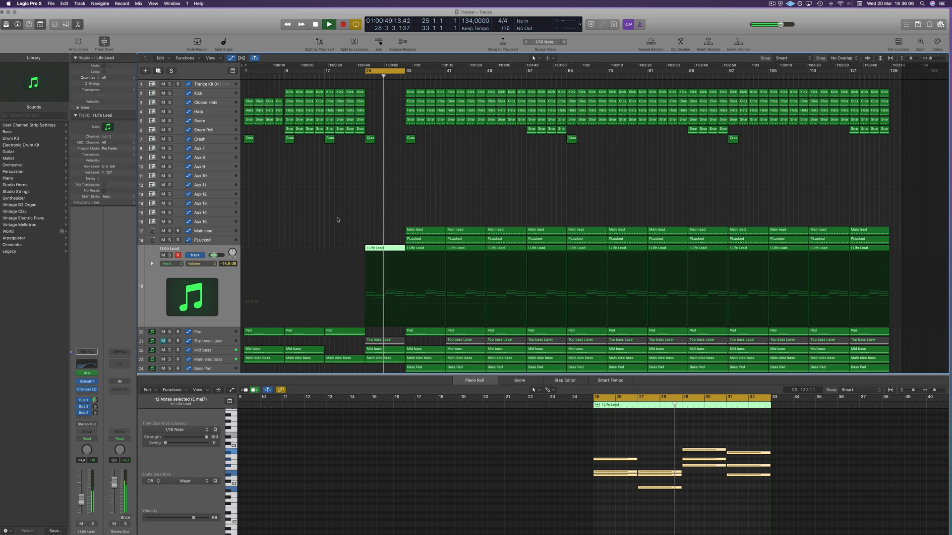
pyautogui.scroll(-2, 297, 223)
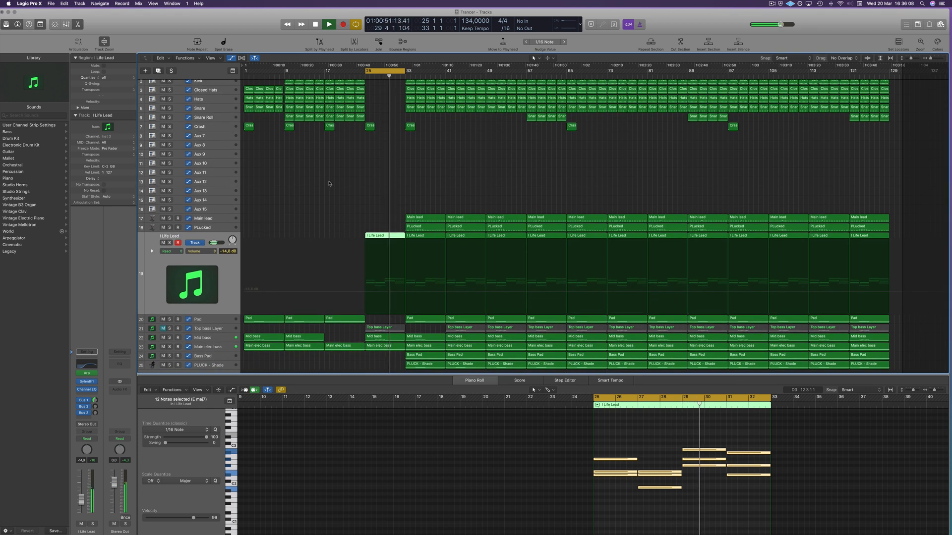
pyautogui.click(254, 247)
pyautogui.click(379, 236)
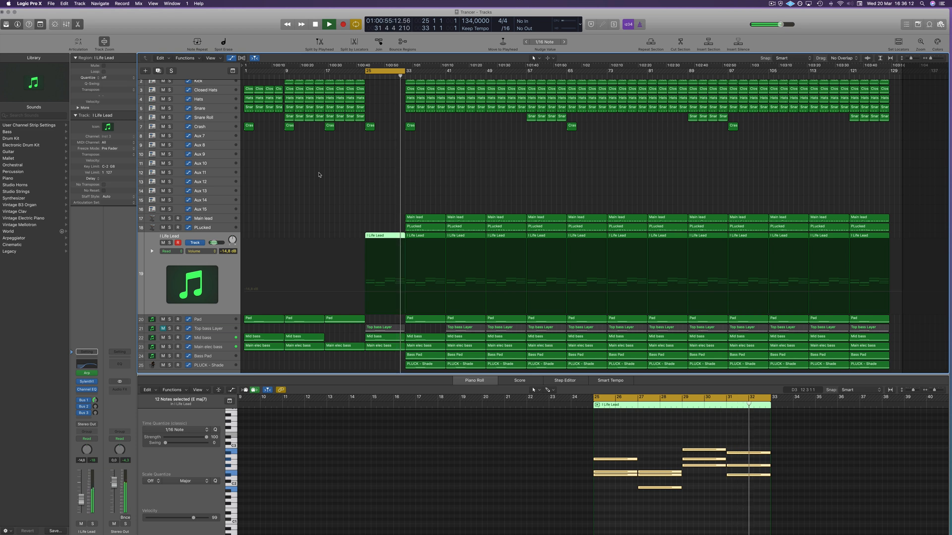
# Step: Raise the I Life Lead track's Sylenth1 filter control cutoff to 10.000 and its volume to -11.6 dB during playback
pyautogui.click(86, 383)
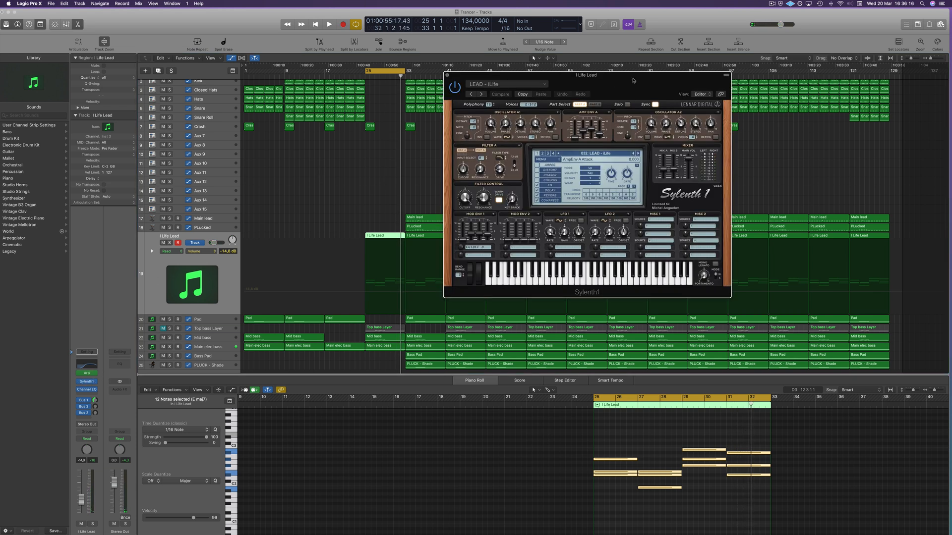
pyautogui.moveTo(619, 76); pyautogui.dragTo(685, 113)
pyautogui.press('space')
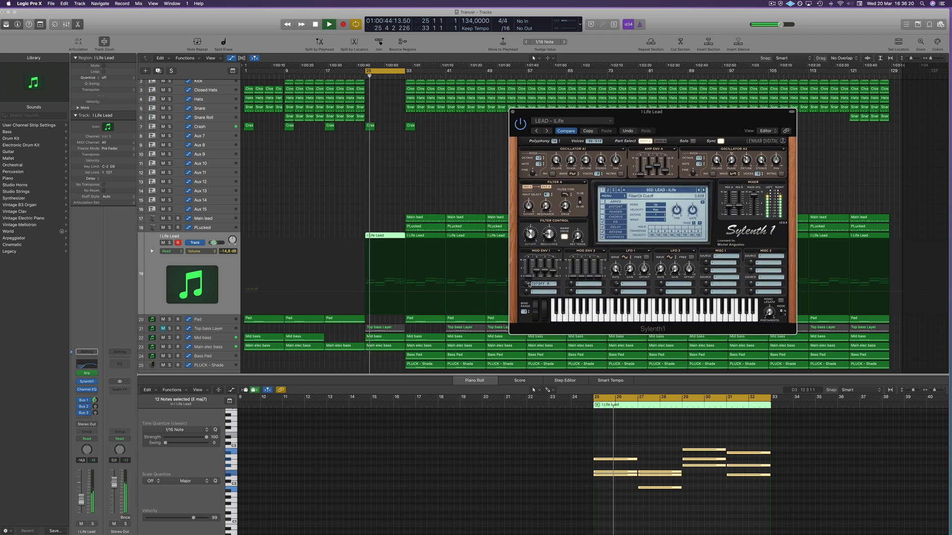
pyautogui.press('space')
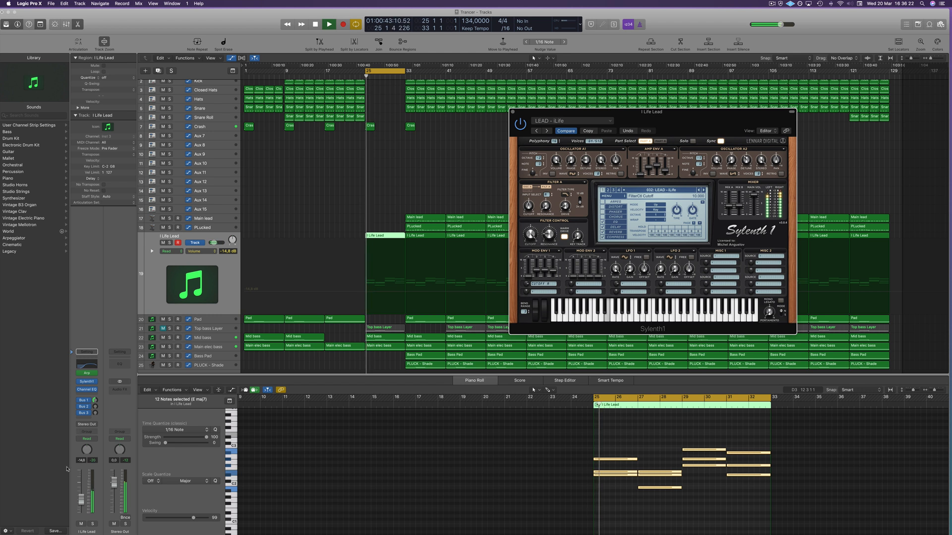
pyautogui.moveTo(80, 502); pyautogui.dragTo(81, 498)
# Step: Draw a rising FilterCtl Cutoff automation ramp on the Mid bass track from bar 25 to a peak of about 8.376 just before bar 33
pyautogui.scroll(-1, 338, 342)
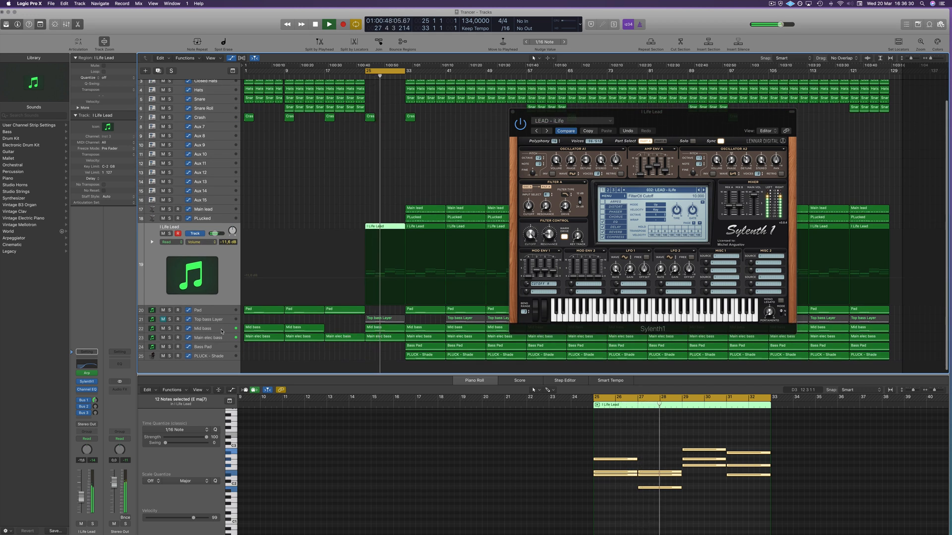
pyautogui.click(373, 329)
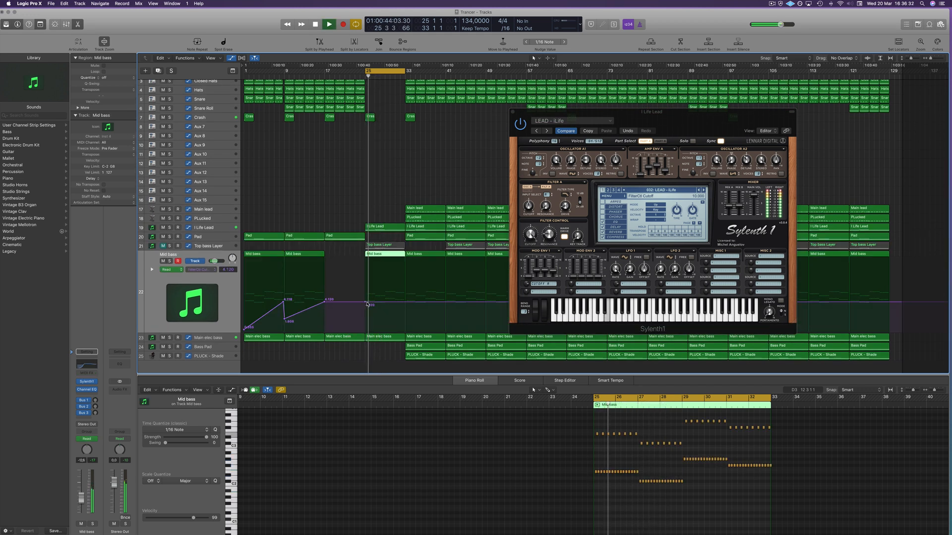
pyautogui.click(402, 303)
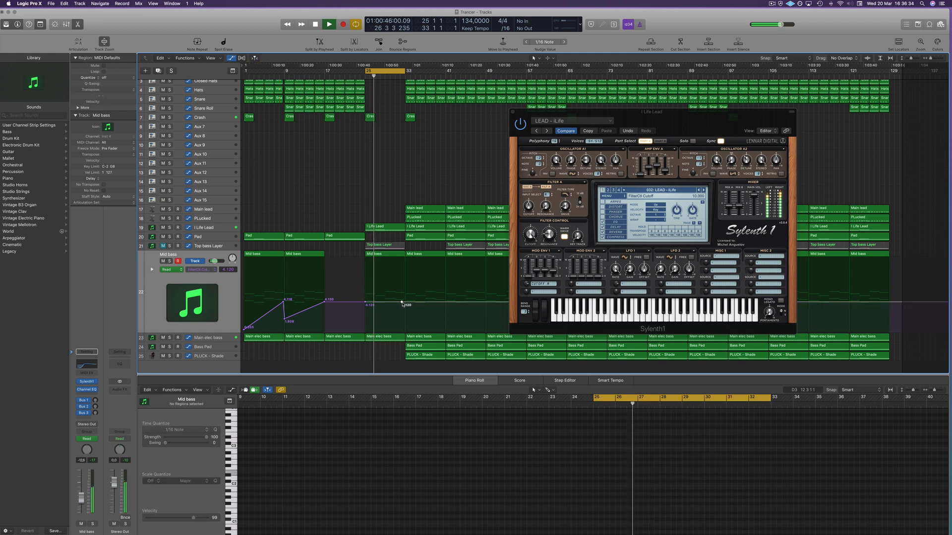
pyautogui.moveTo(402, 303); pyautogui.dragTo(403, 268)
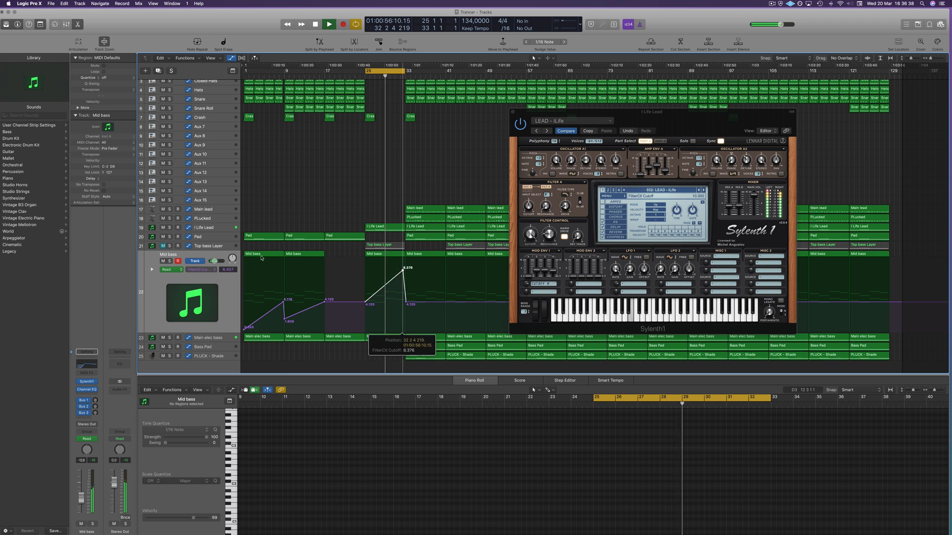
# Step: Solo the Mid bass track briefly, nudge its cutoff peak closer to bar 33 and replay from bar 25
pyautogui.click(170, 261)
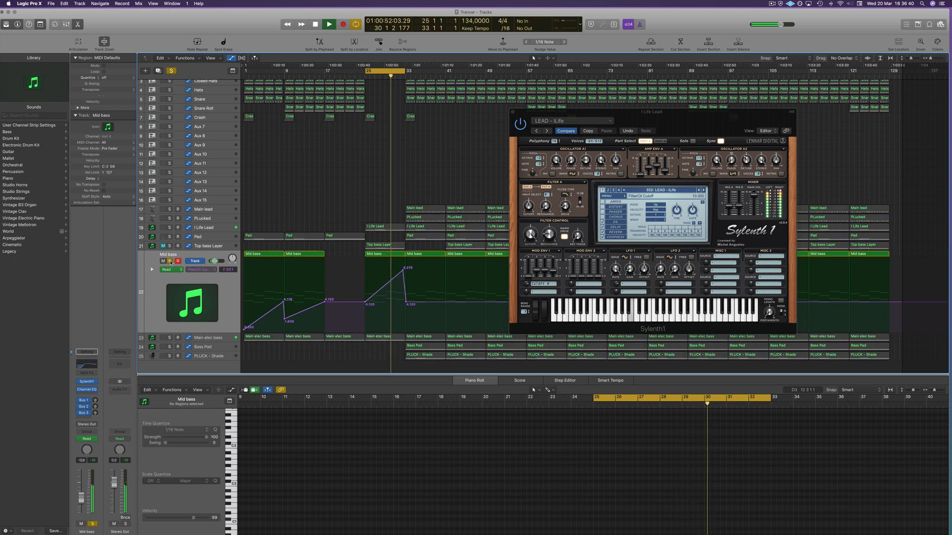
pyautogui.click(170, 261)
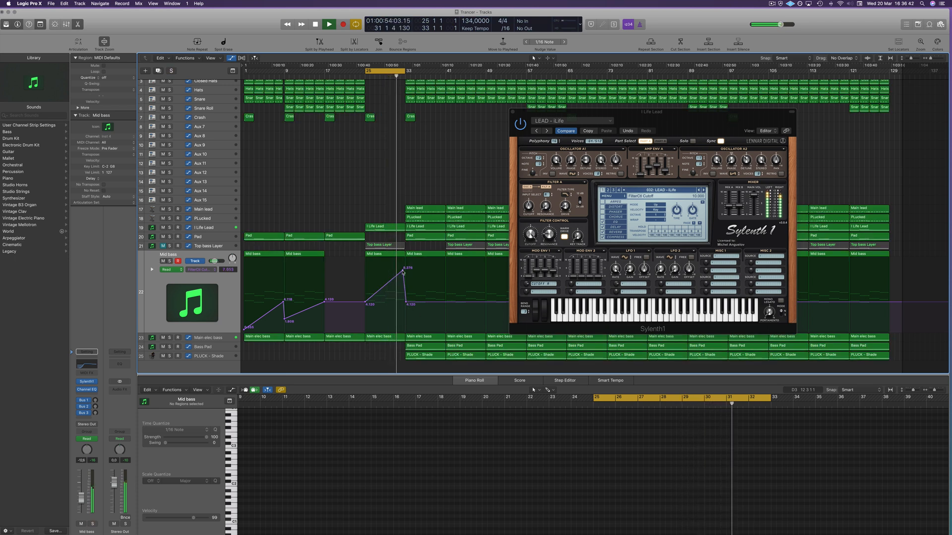
pyautogui.moveTo(402, 271); pyautogui.dragTo(404, 272)
pyautogui.press('space')
pyautogui.press('space')
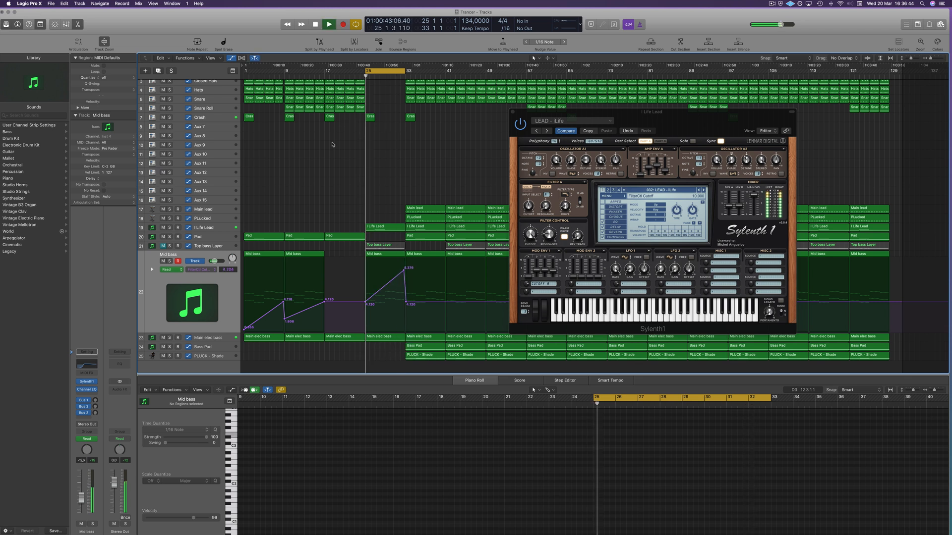
# Step: Close the I Life Lead synth window and examine the BASS - Beam patch in the Mid bass track's Sylenth1
pyautogui.moveTo(543, 112); pyautogui.dragTo(565, 112)
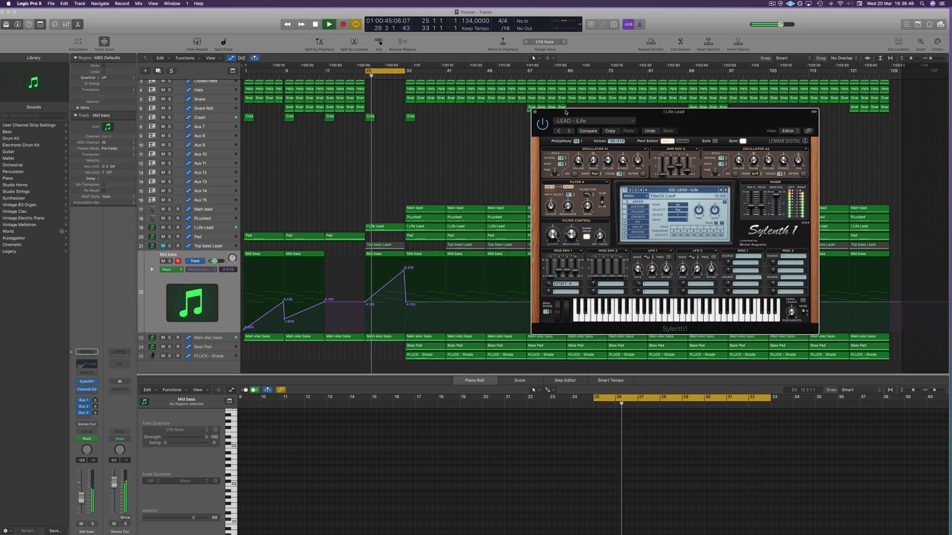
pyautogui.click(535, 112)
pyautogui.scroll(-1, 321, 173)
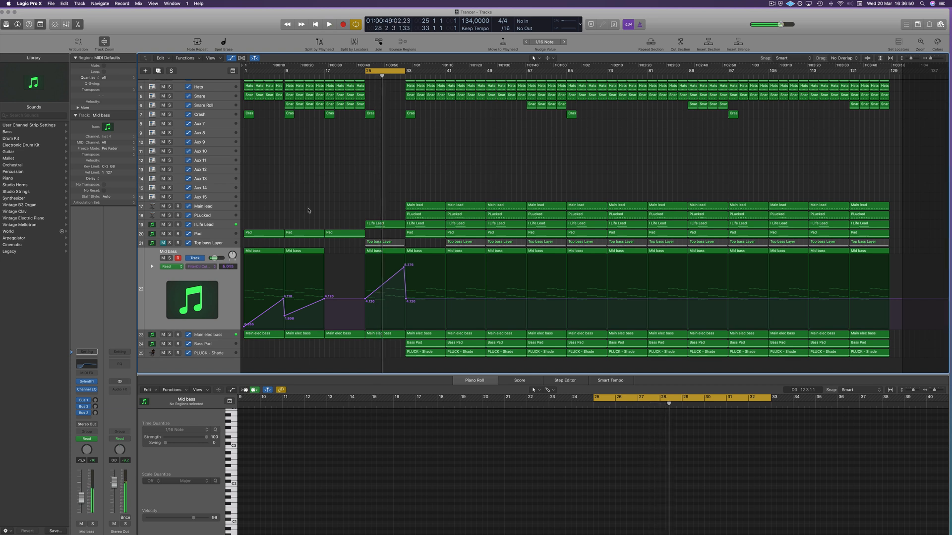
pyautogui.click(87, 382)
pyautogui.moveTo(675, 109); pyautogui.dragTo(709, 107)
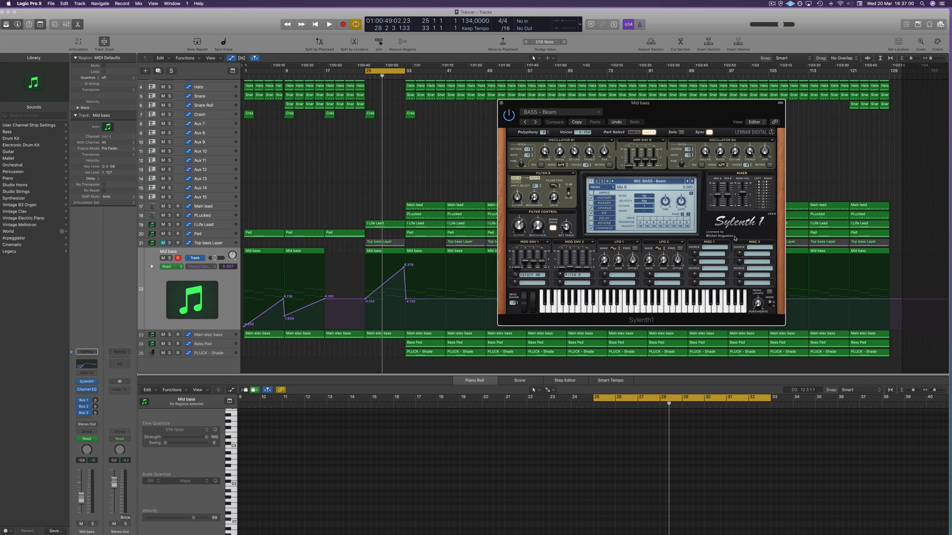
pyautogui.moveTo(669, 108); pyautogui.dragTo(676, 108)
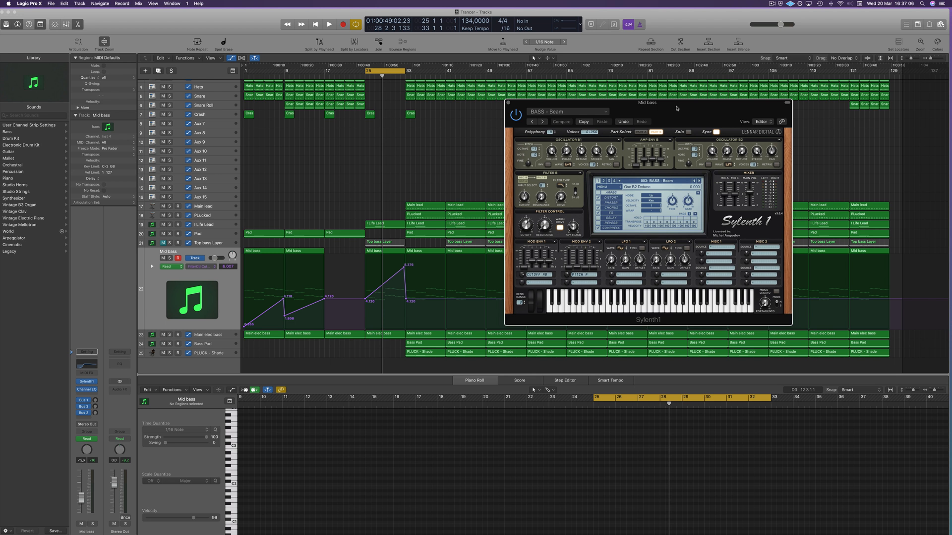
pyautogui.moveTo(676, 108); pyautogui.dragTo(682, 108)
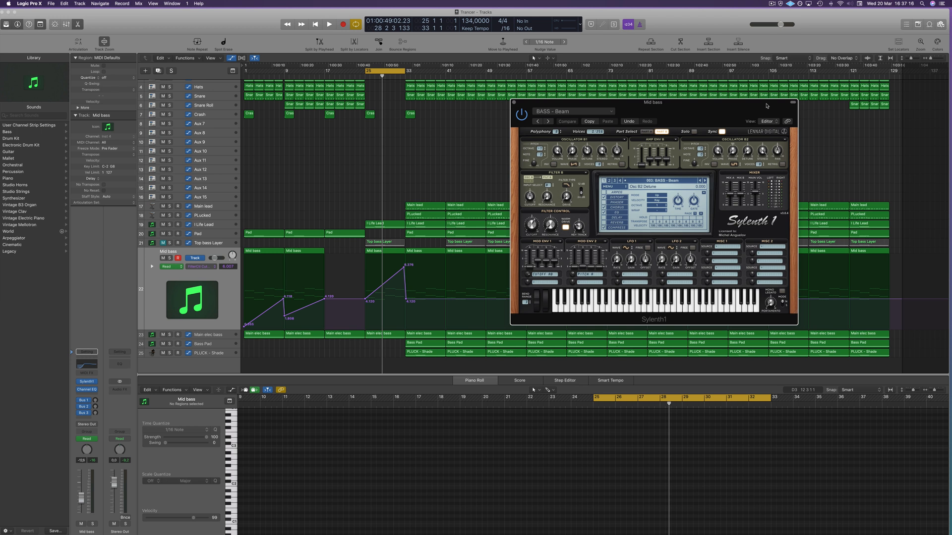
pyautogui.moveTo(766, 106); pyautogui.dragTo(791, 104)
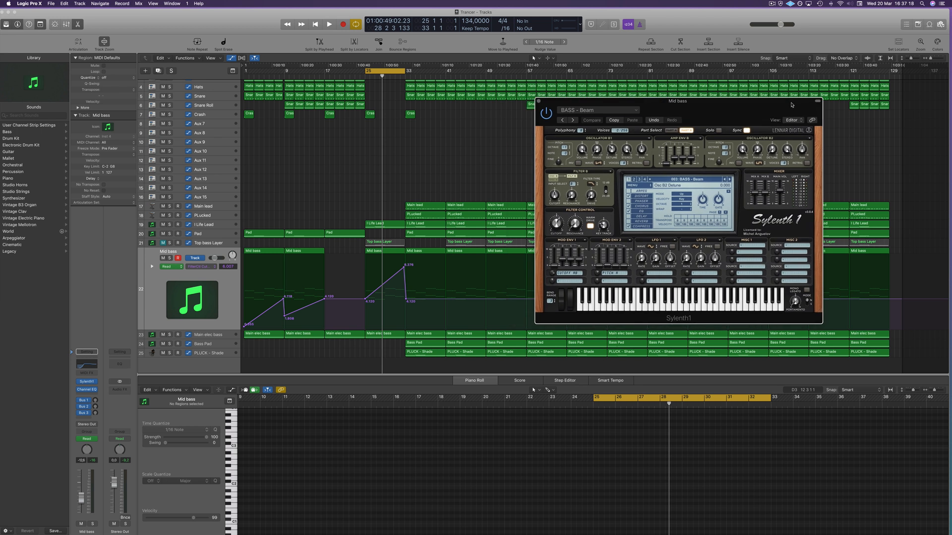
pyautogui.press('space')
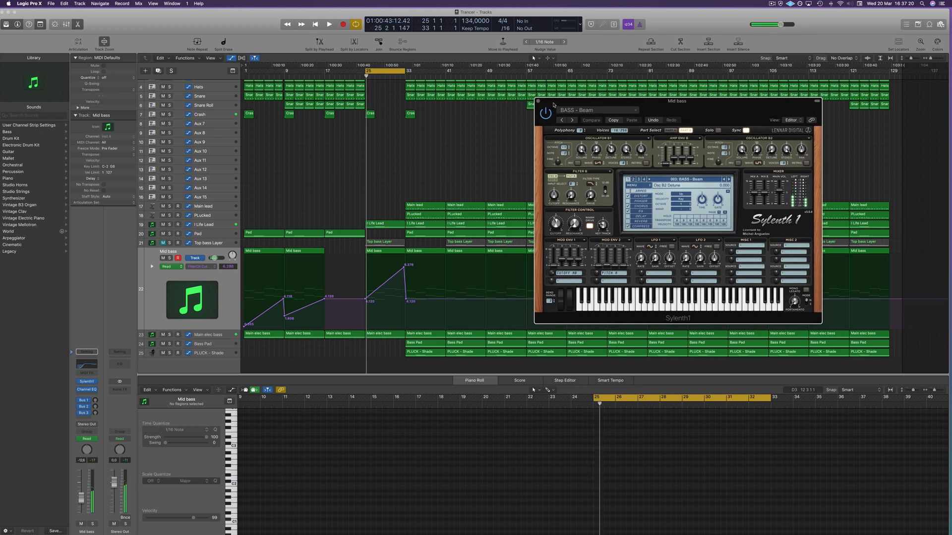
pyautogui.click(538, 102)
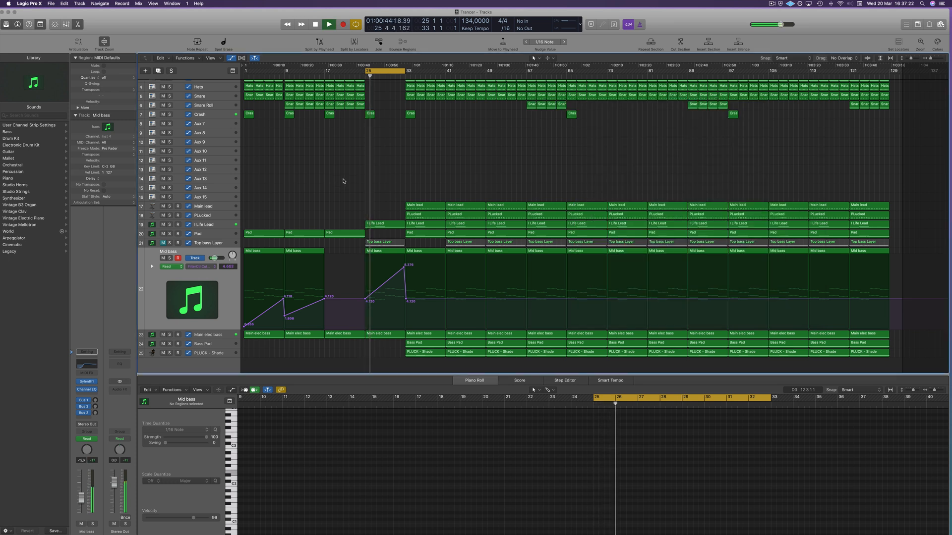
# Step: Unmute the Top bass Layer track and audition it from bar 25, both soloed and in the mix
pyautogui.press('space')
pyautogui.click(163, 243)
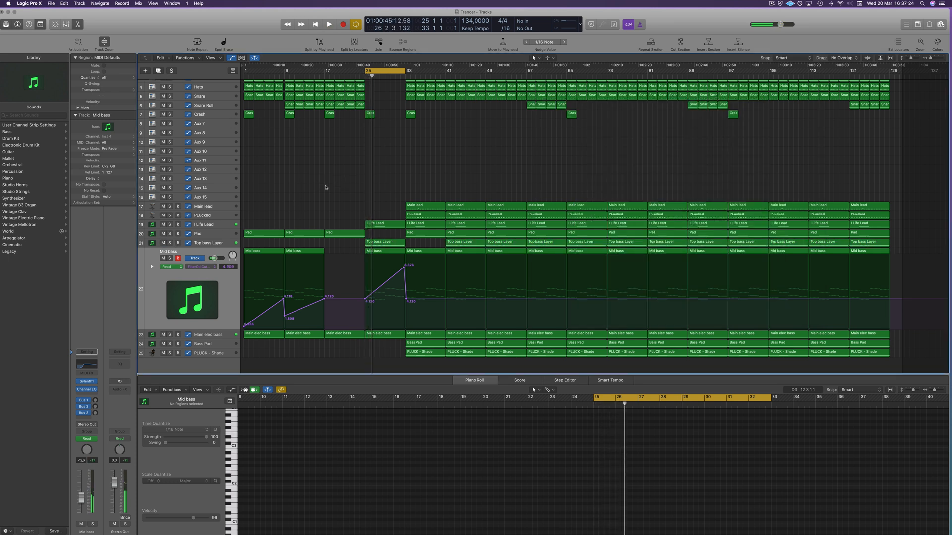
pyautogui.press('space')
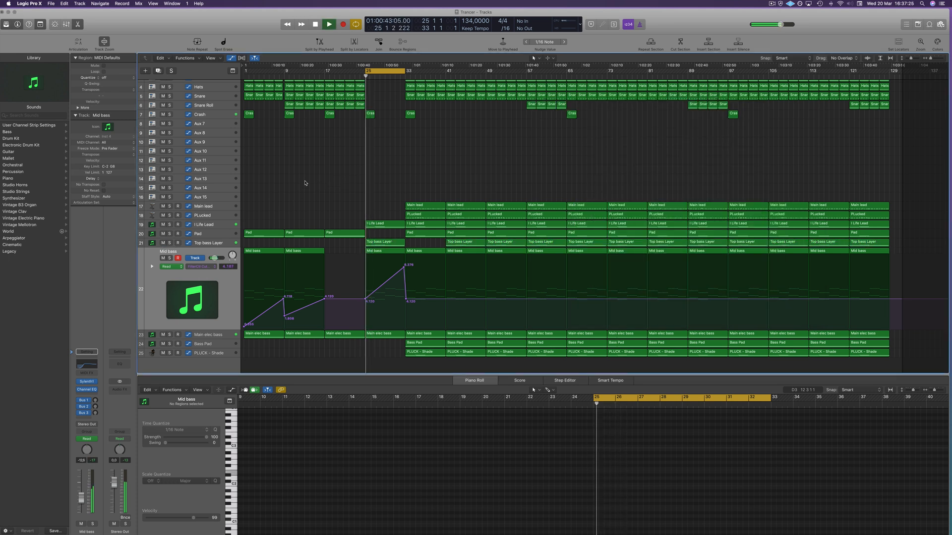
pyautogui.click(169, 243)
pyautogui.click(170, 242)
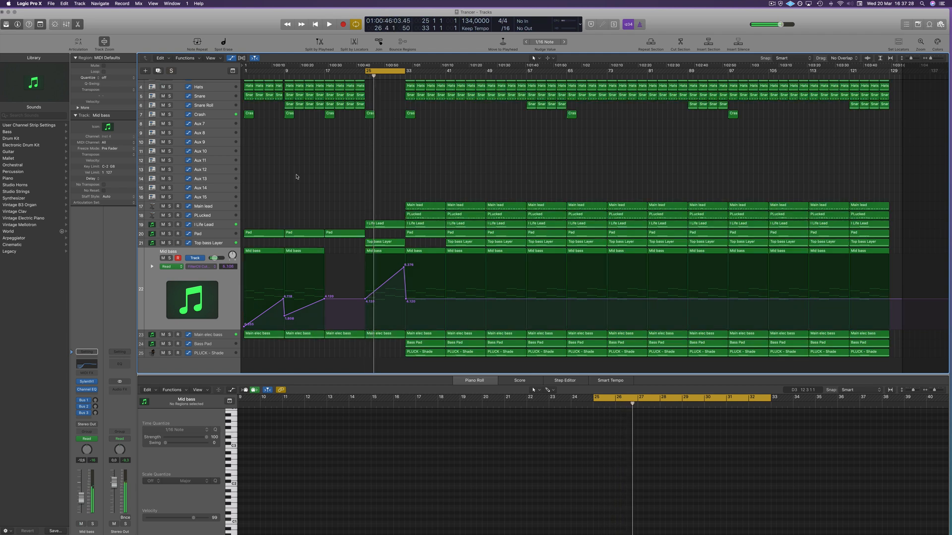
pyautogui.press('space')
pyautogui.press('space')
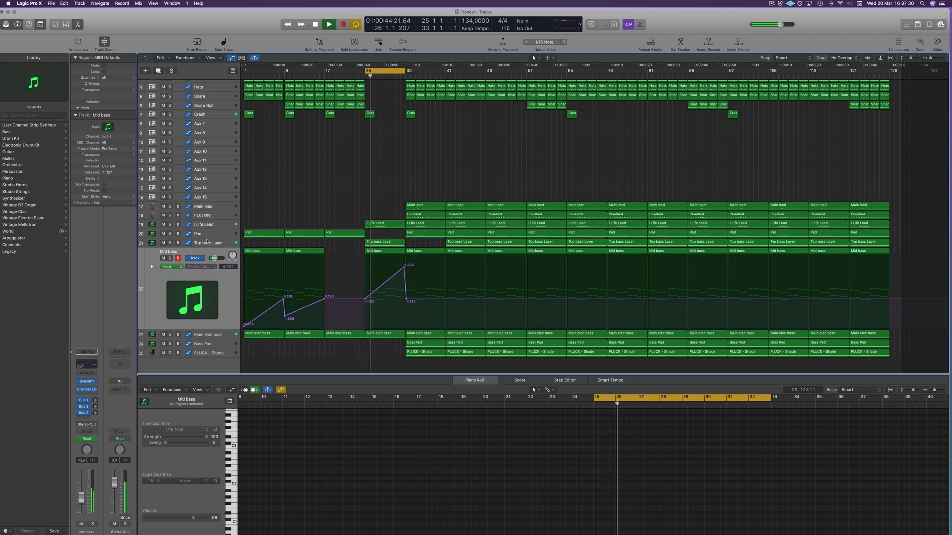
# Step: Delete the Top bass Layer region at bar 25 and the Closed Hats, Hats and Snare regions at bars 33–37
pyautogui.click(387, 242)
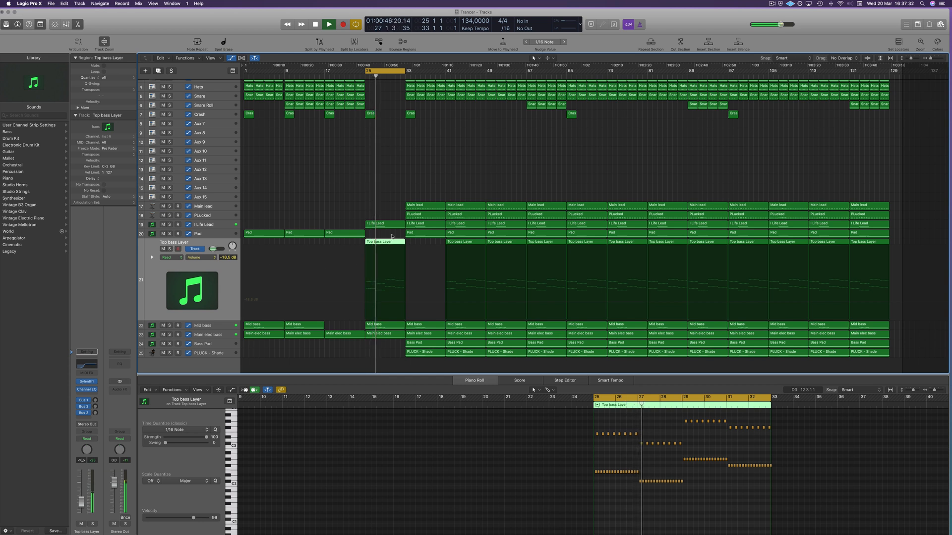
pyautogui.press('Delete')
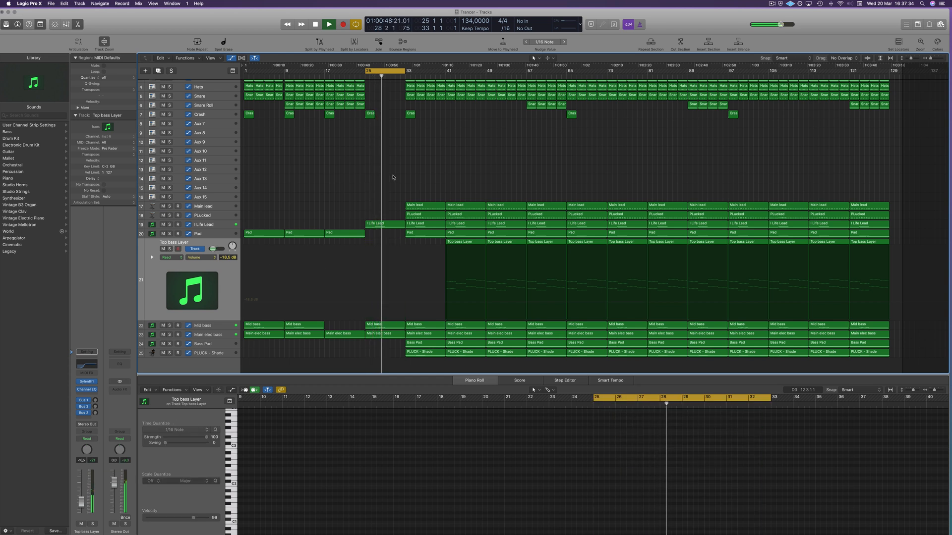
pyautogui.scroll(3, 441, 117)
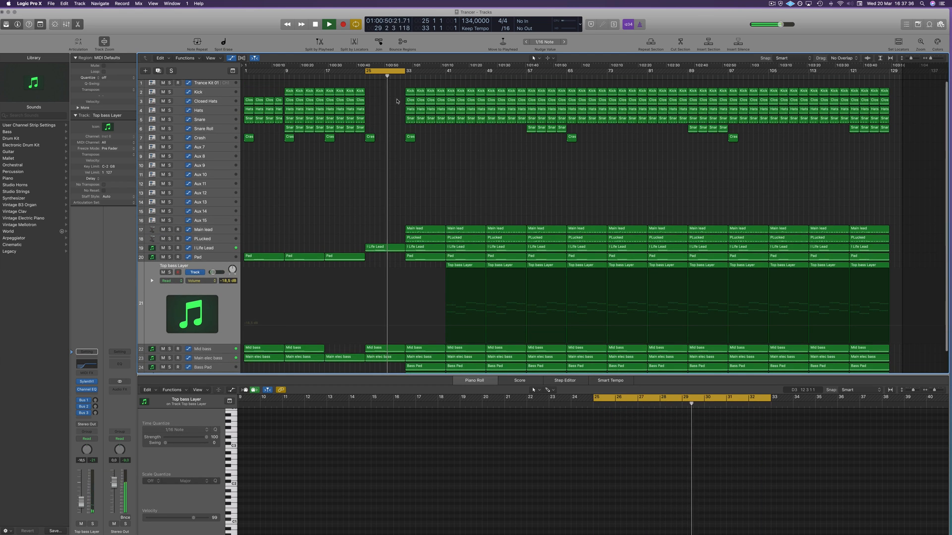
pyautogui.moveTo(398, 99); pyautogui.dragTo(428, 122)
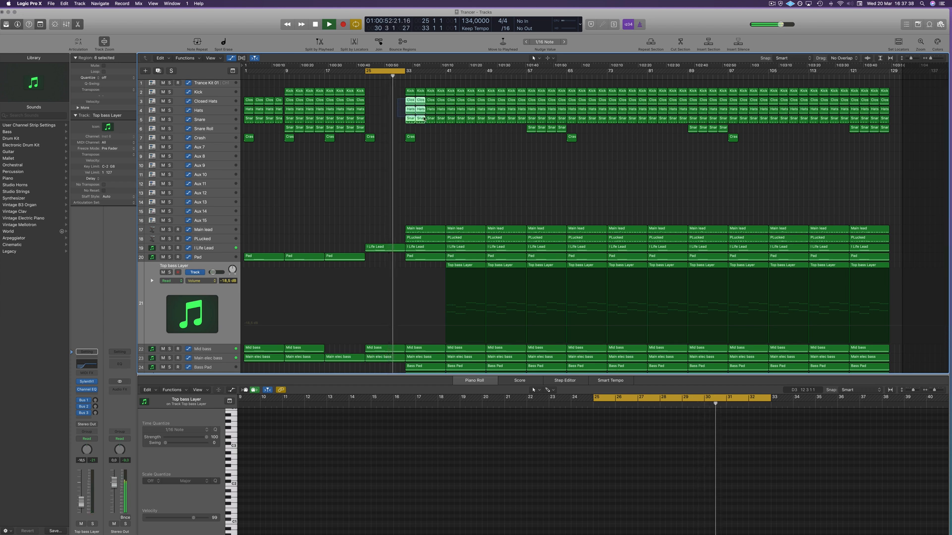
pyautogui.press('Delete')
pyautogui.press('space')
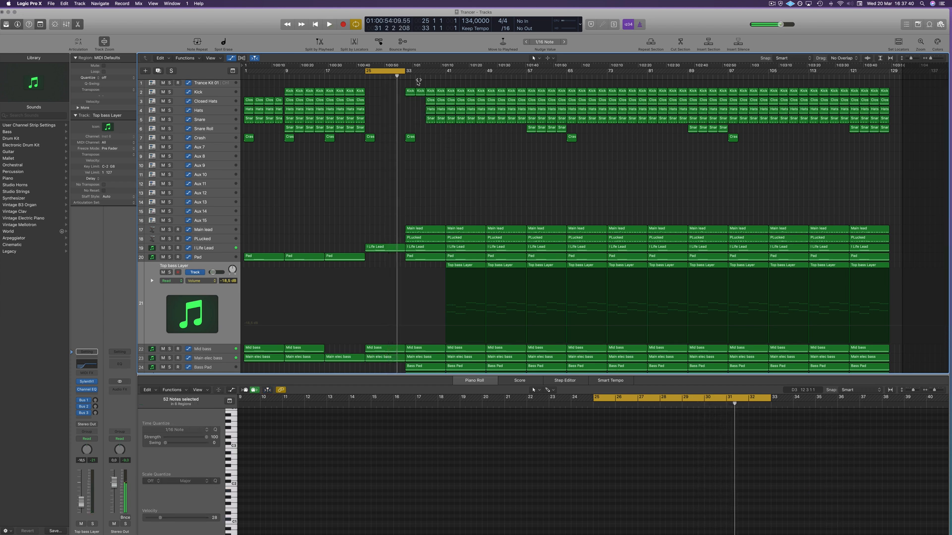
# Step: Extend the cycle range to bars 25–41 and delete the Main lead and PLucked regions between bars 33 and 57
pyautogui.moveTo(402, 73); pyautogui.dragTo(446, 75)
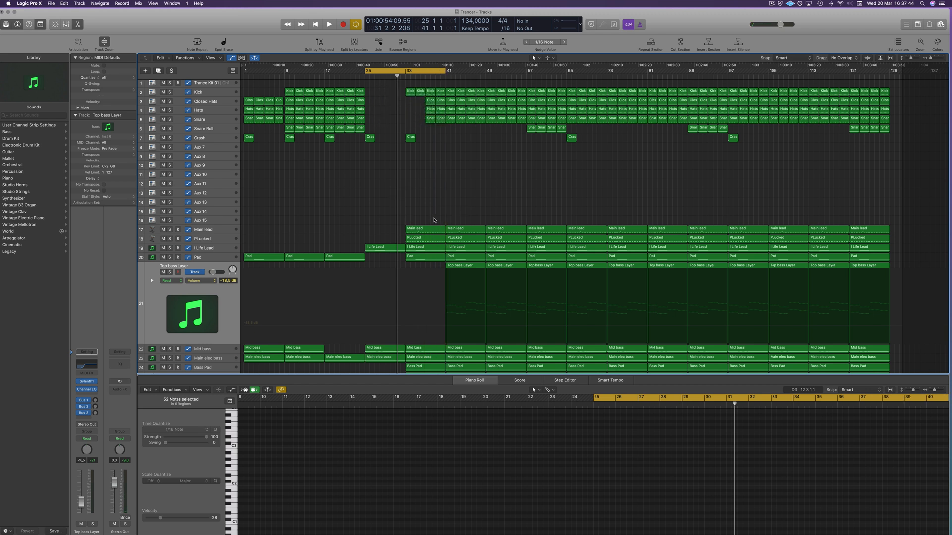
pyautogui.press('Delete')
pyautogui.moveTo(444, 219); pyautogui.dragTo(530, 239)
pyautogui.press('Delete')
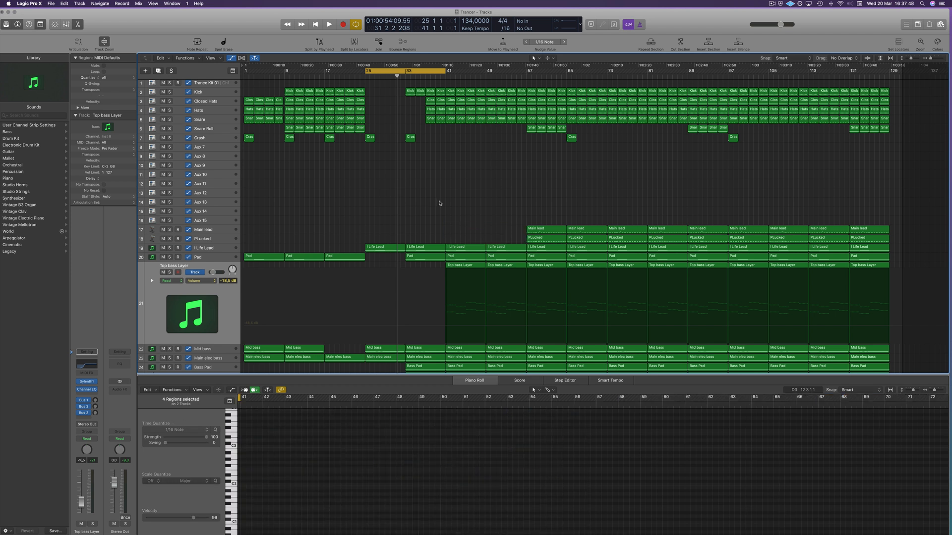
# Step: During playback, automate the Pad track's filter cutoff to rise from about 1.2 at bar 33 to about 6.8 near bar 37
pyautogui.press('space')
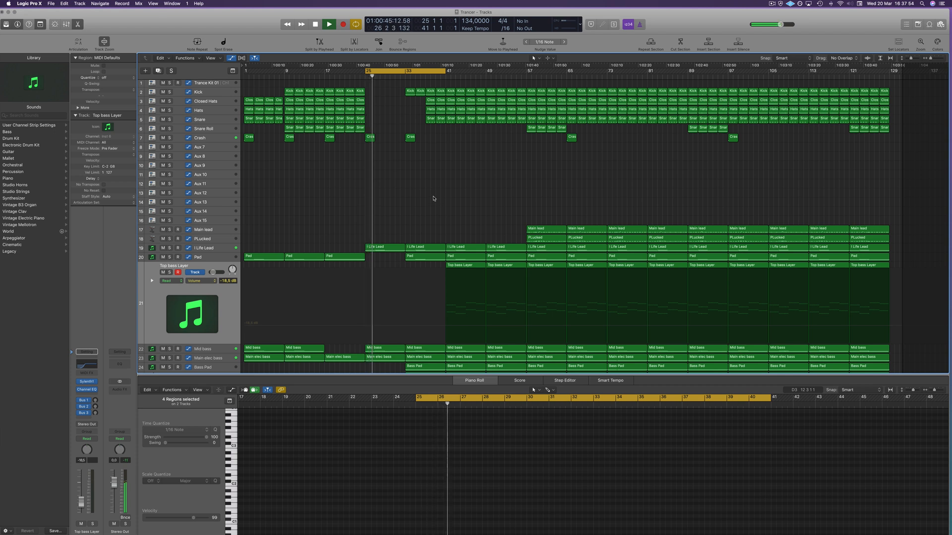
pyautogui.scroll(-1, 431, 204)
pyautogui.click(425, 256)
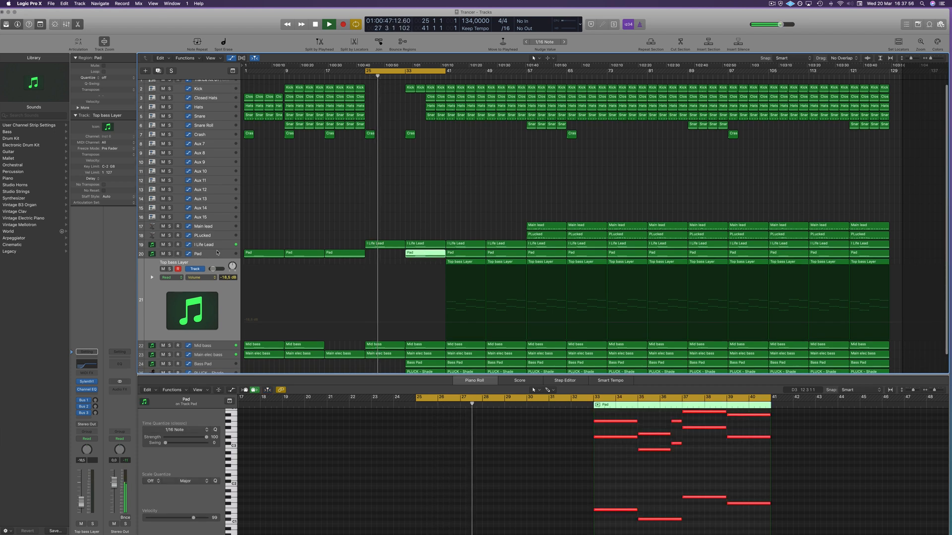
pyautogui.moveTo(406, 308); pyautogui.dragTo(428, 281)
pyautogui.click(445, 323)
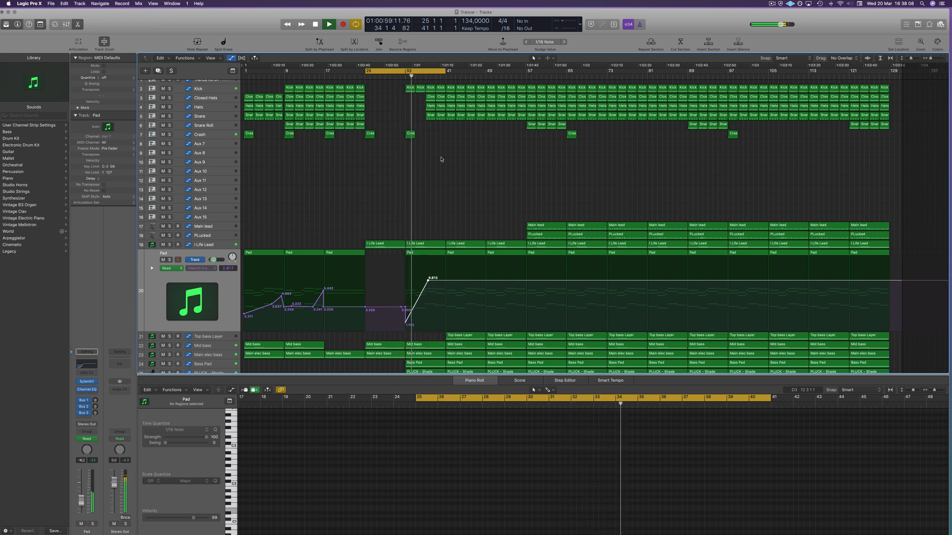
pyautogui.scroll(-1, 443, 166)
pyautogui.scroll(-3, 444, 166)
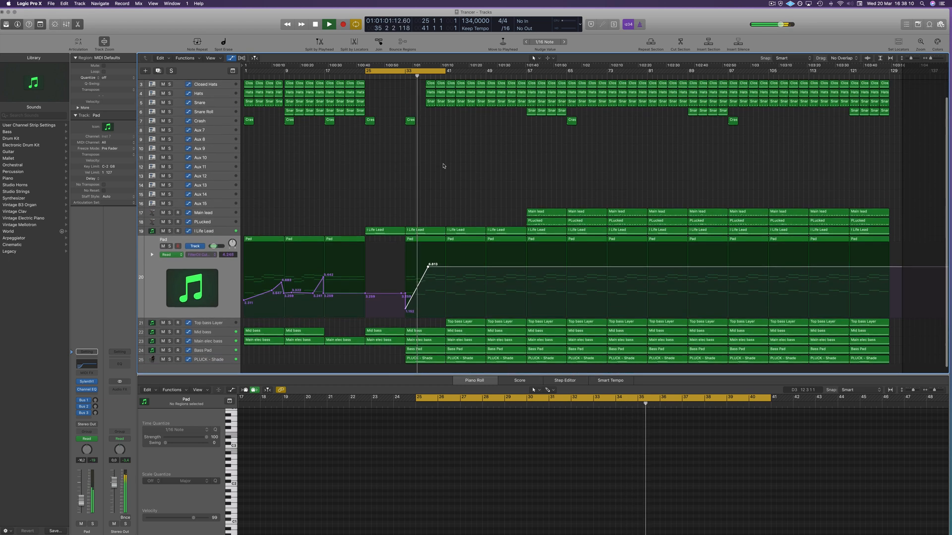
pyautogui.scroll(5, 463, 157)
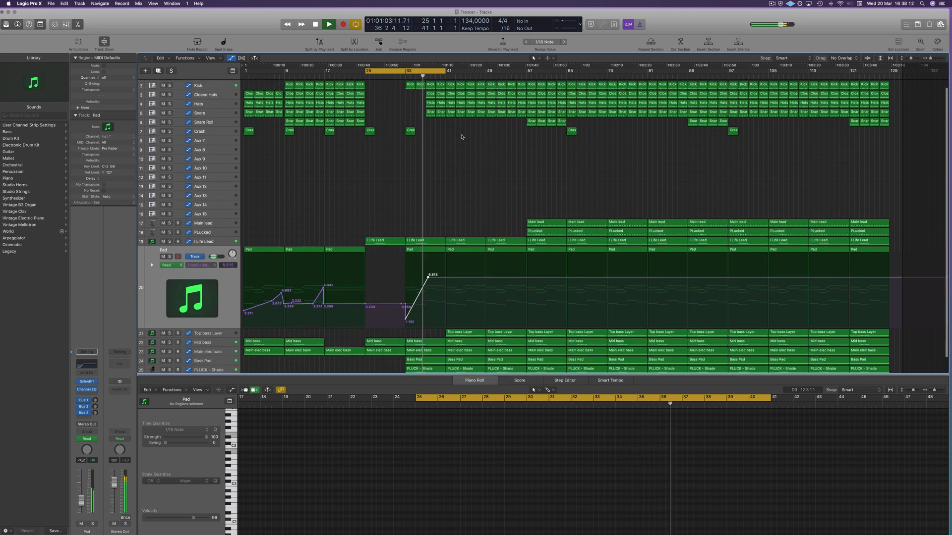
pyautogui.scroll(-3, 429, 122)
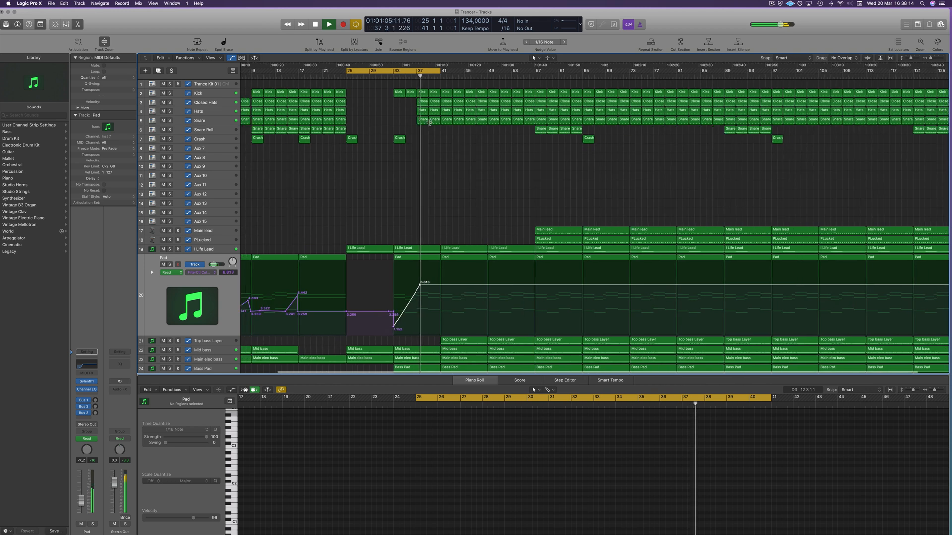
# Step: Double the kick pattern in the Kick region at bar 35 by duplicating its eight notes two sixteenths further on
pyautogui.click(389, 79)
pyautogui.click(412, 93)
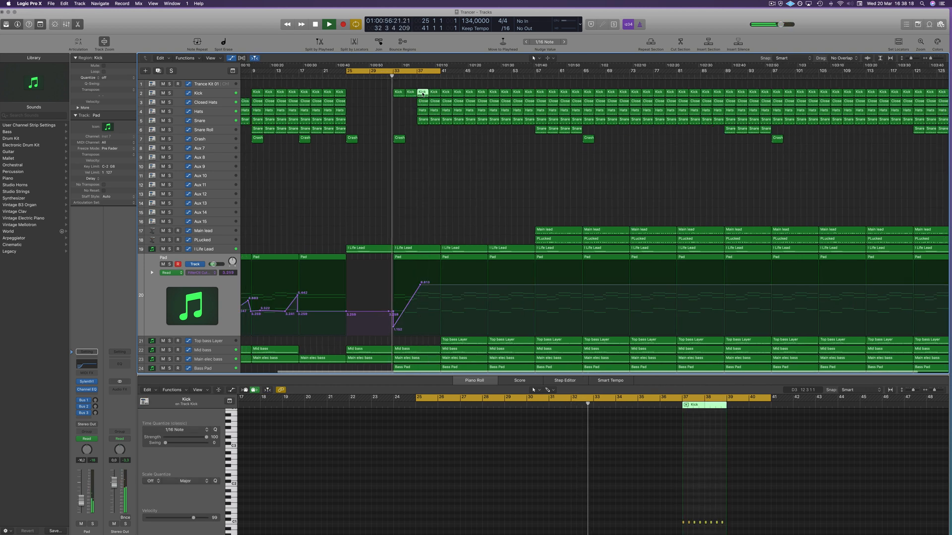
pyautogui.scroll(3, 609, 490)
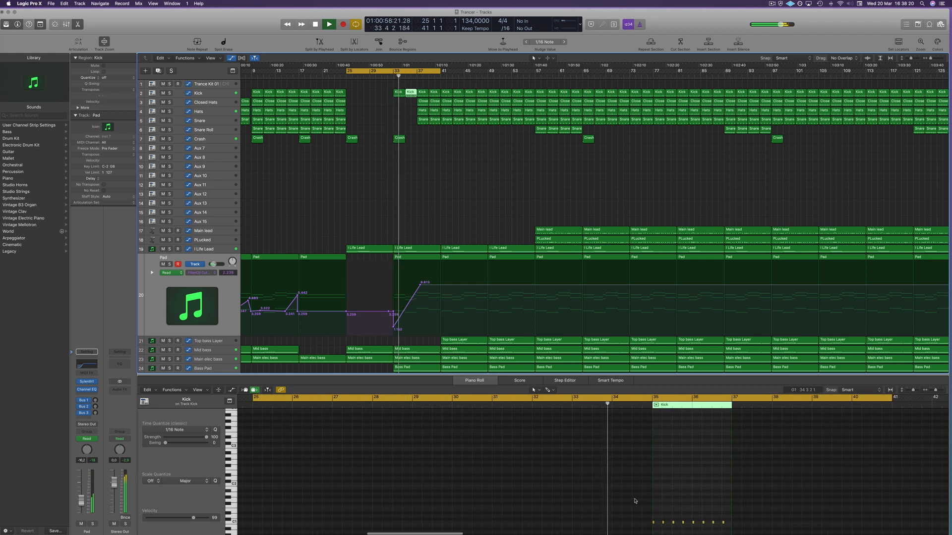
pyautogui.moveTo(634, 498); pyautogui.dragTo(735, 528)
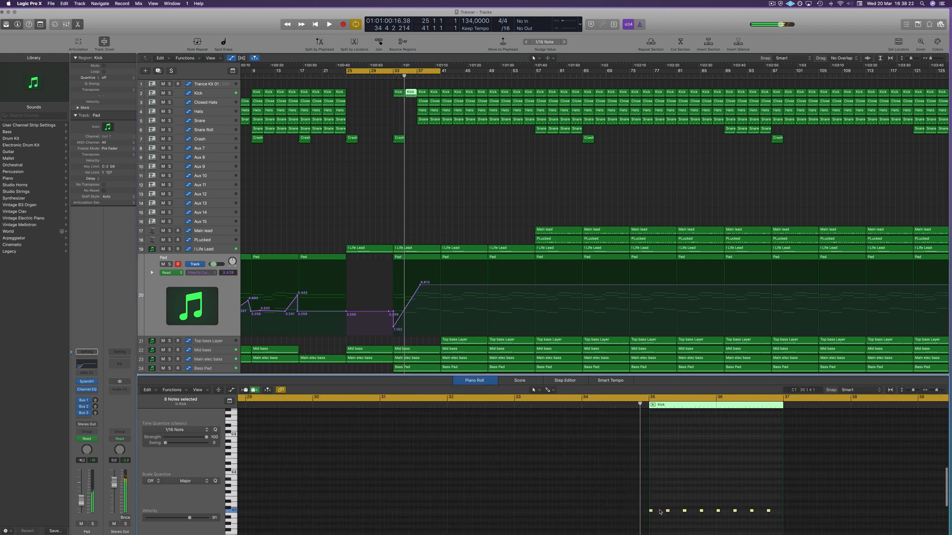
pyautogui.moveTo(652, 511); pyautogui.dragTo(659, 511)
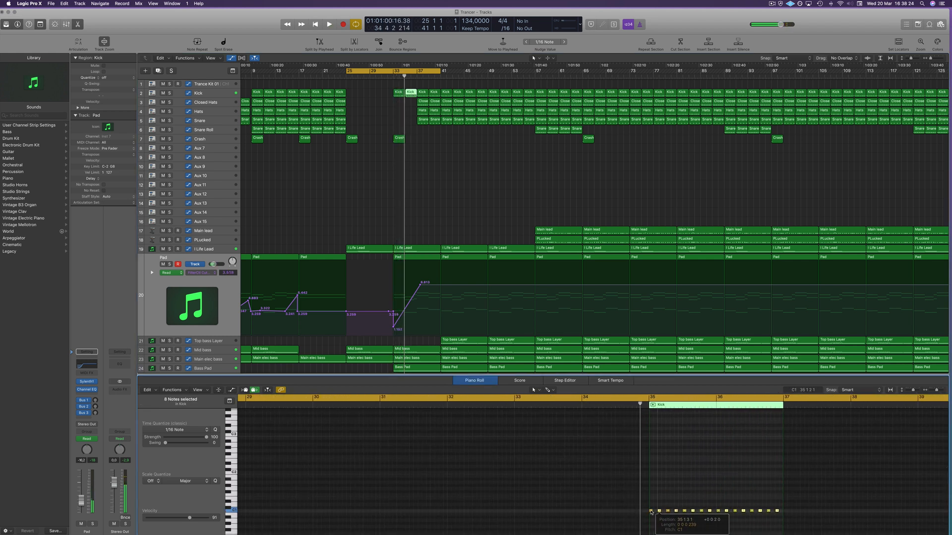
pyautogui.press('space')
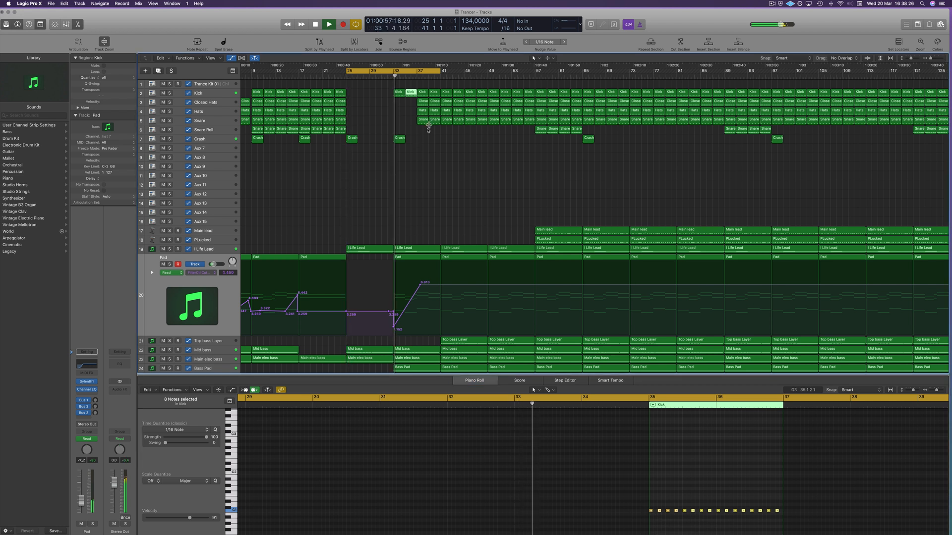
# Step: Delete the two Kick regions at bars 37 and 39
pyautogui.click(422, 93)
pyautogui.click(435, 92)
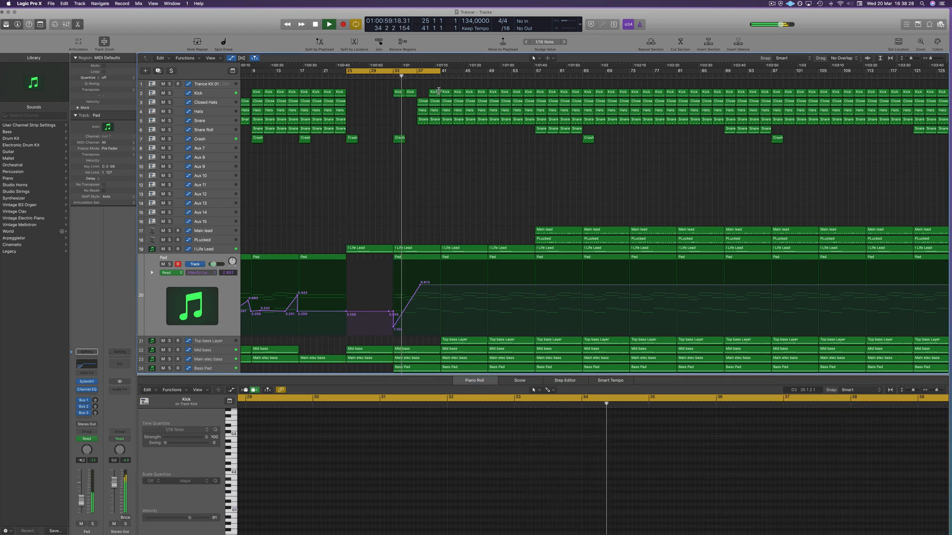
pyautogui.press('Delete')
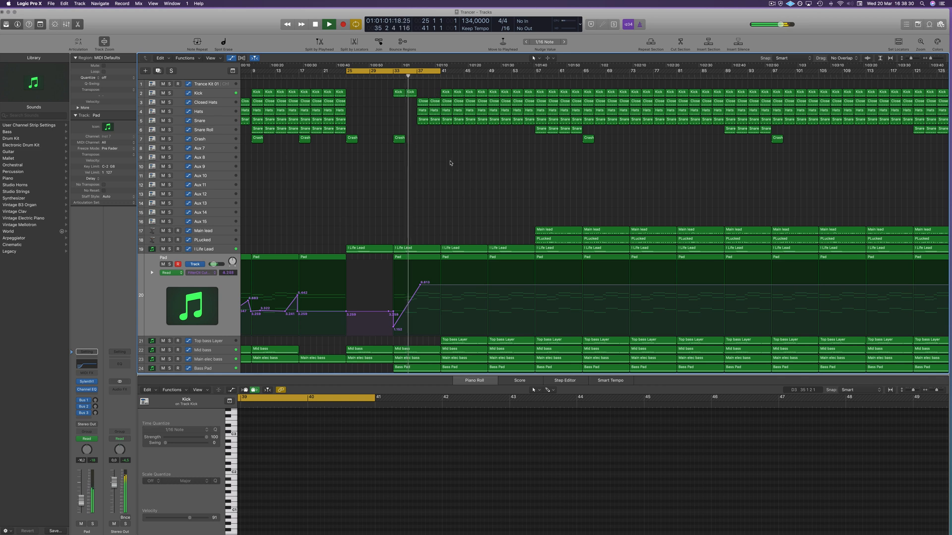
# Step: Copy the Crash region at bar 33 to bar 37
pyautogui.press('super+Right')
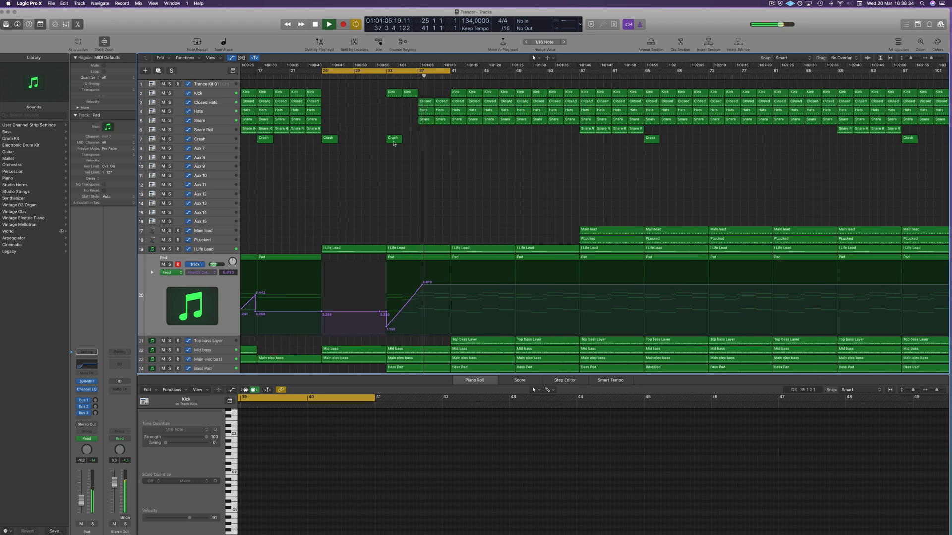
pyautogui.moveTo(394, 143); pyautogui.dragTo(423, 142)
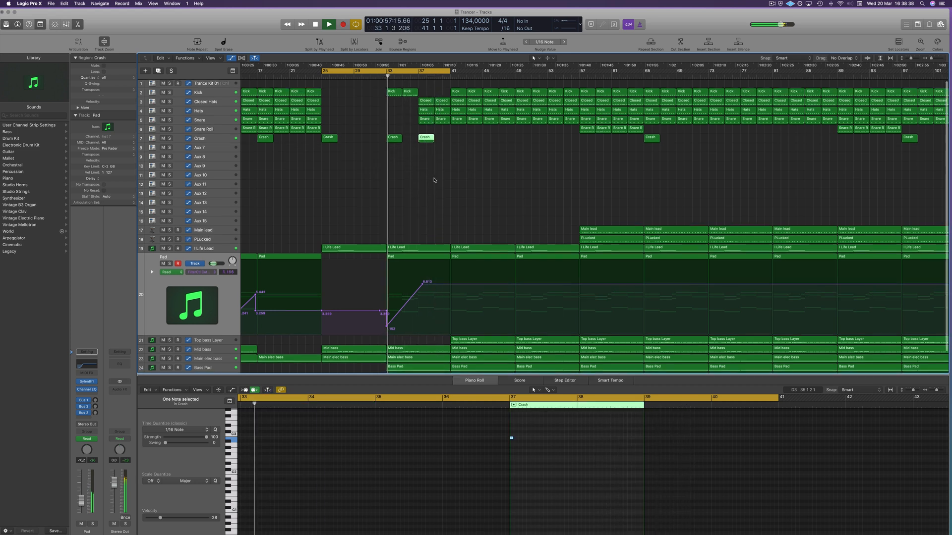
pyautogui.scroll(-1, 397, 195)
pyautogui.click(540, 212)
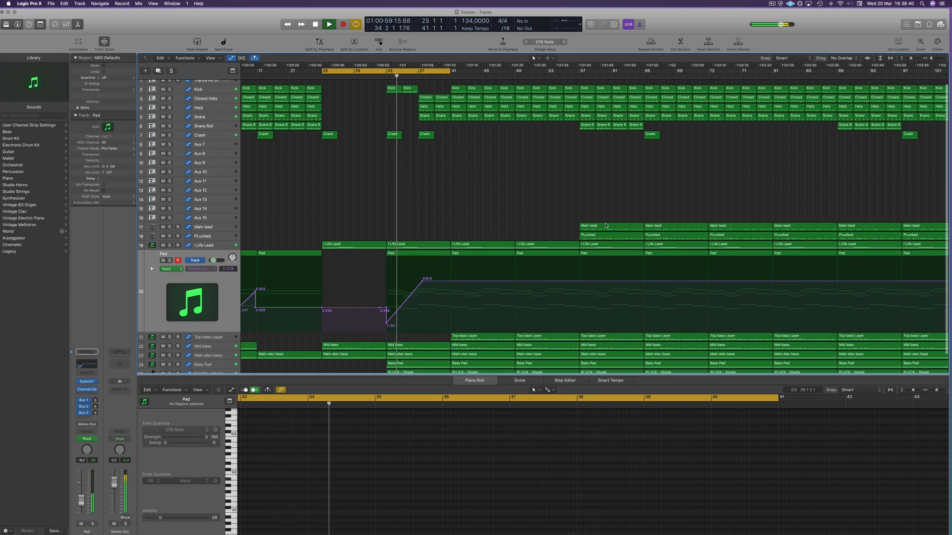
# Step: Try a copy of the first Main lead region at bar 37 and delete that copy again
pyautogui.moveTo(606, 226); pyautogui.dragTo(455, 231)
pyautogui.click(457, 199)
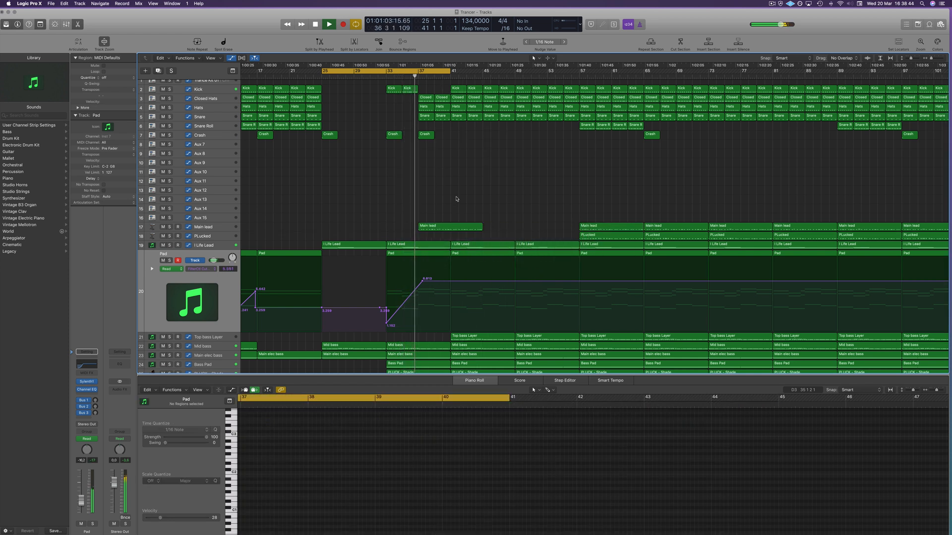
pyautogui.click(452, 227)
pyautogui.press('Delete')
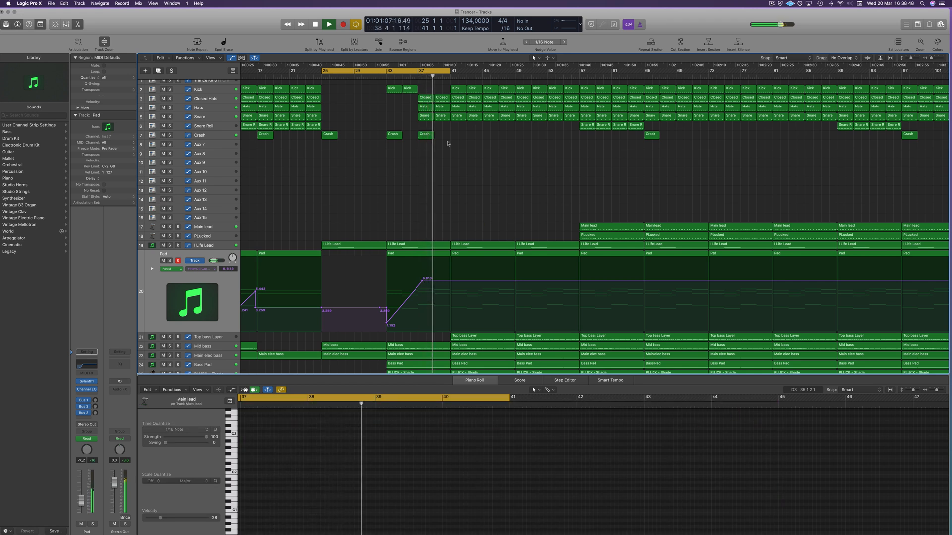
# Step: Save the project
pyautogui.scroll(-1, 501, 164)
pyautogui.scroll(-1, 500, 170)
pyautogui.press('super+Left')
pyautogui.press('super+Left')
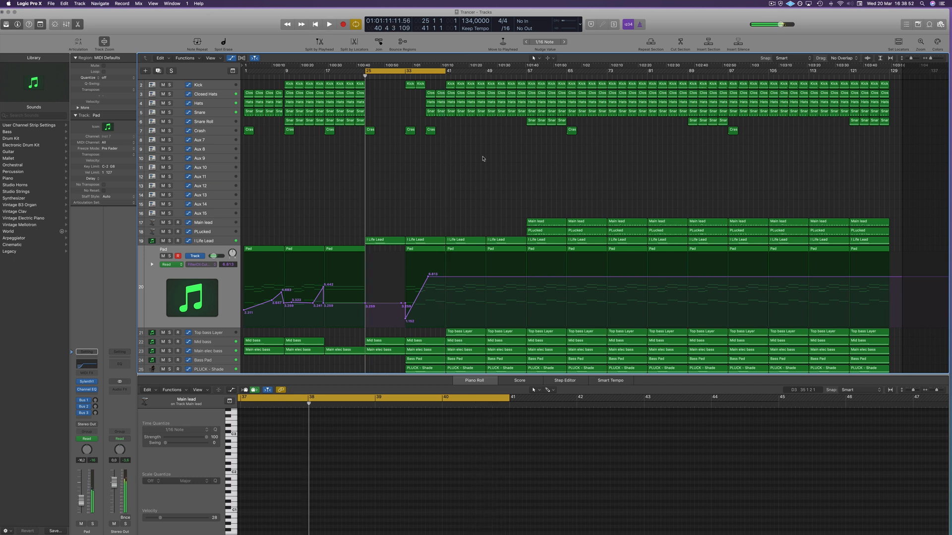
pyautogui.press('super+s')
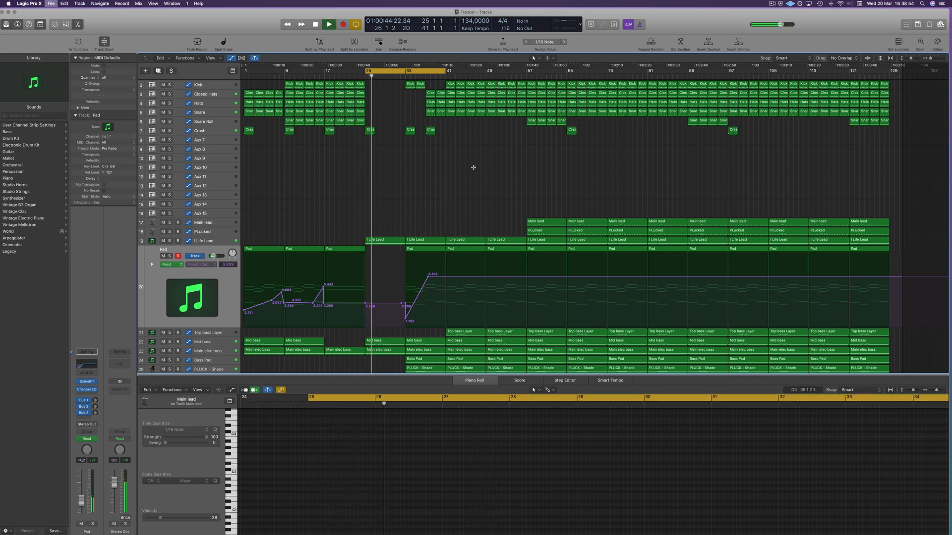
# Step: Delete the PLUCK - Shade regions at bars 33 and 41
pyautogui.press('super+Right')
pyautogui.press('super+Left')
pyautogui.scroll(-2, 465, 149)
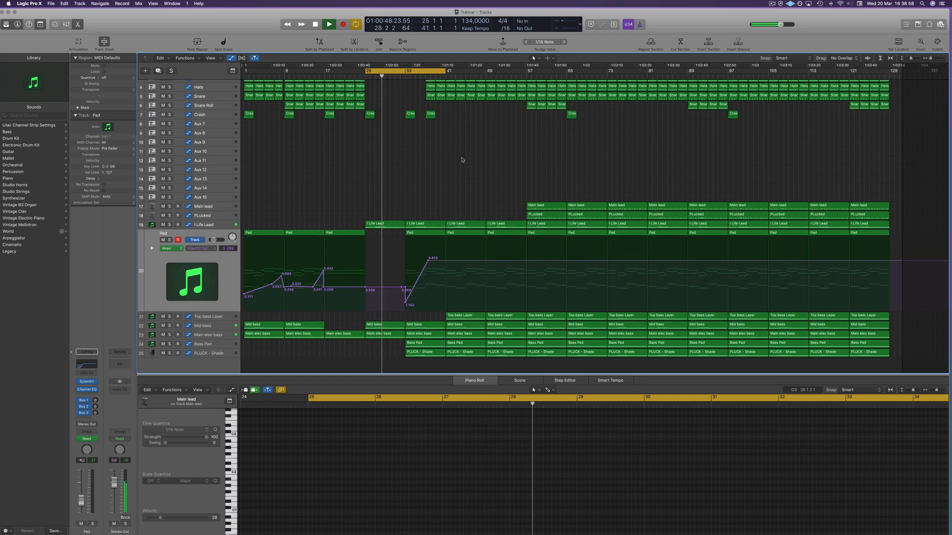
pyautogui.scroll(2, 460, 163)
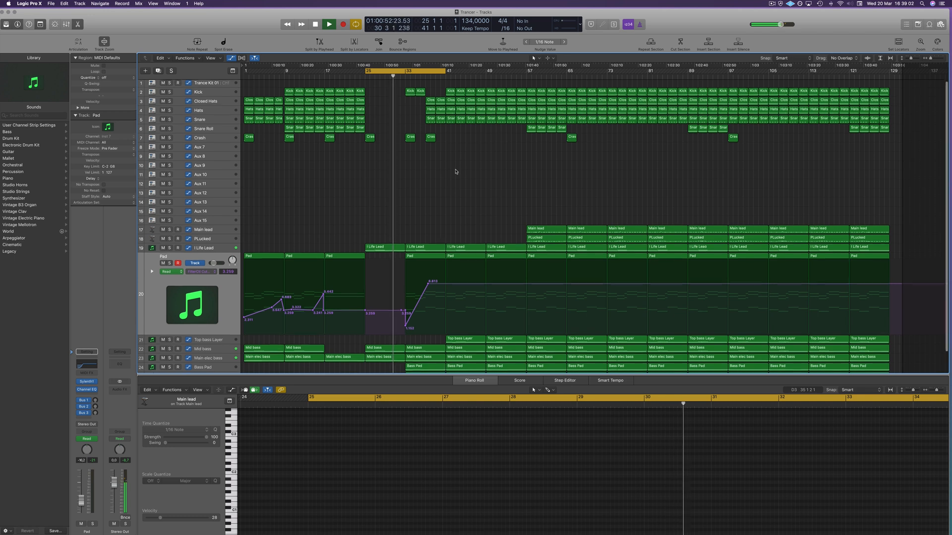
pyautogui.scroll(-3, 455, 153)
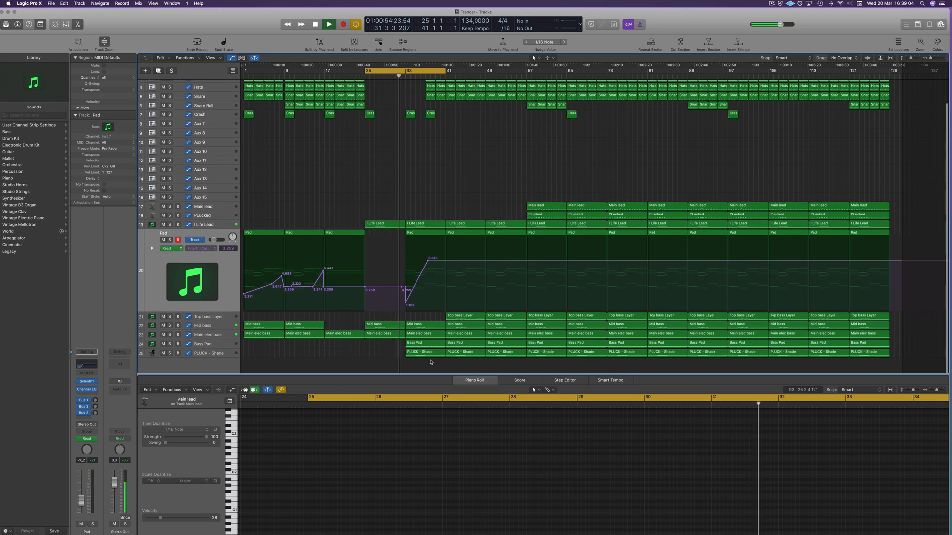
pyautogui.click(429, 355)
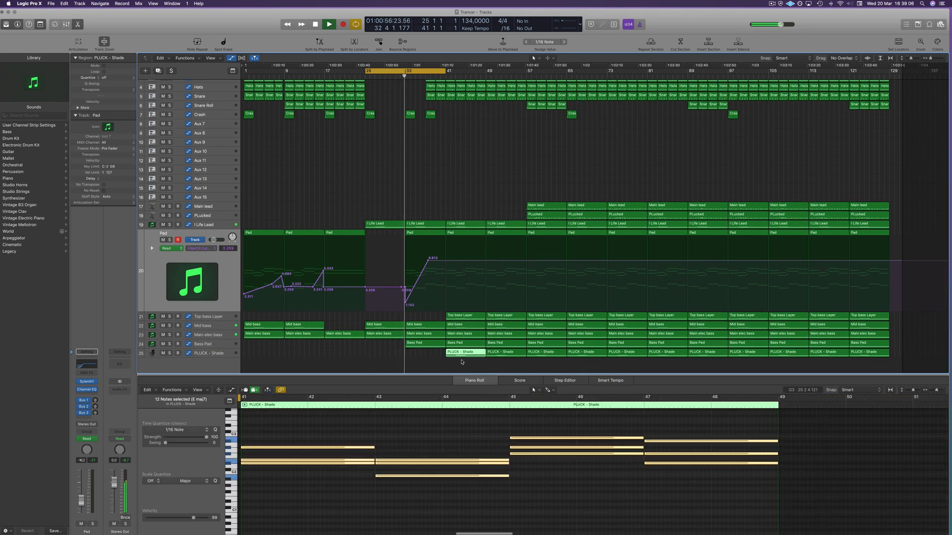
pyautogui.press('Delete')
# Step: Try removing the Bass Pad region at bar 33, and undo the deletion
pyautogui.click(428, 347)
pyautogui.press('Delete')
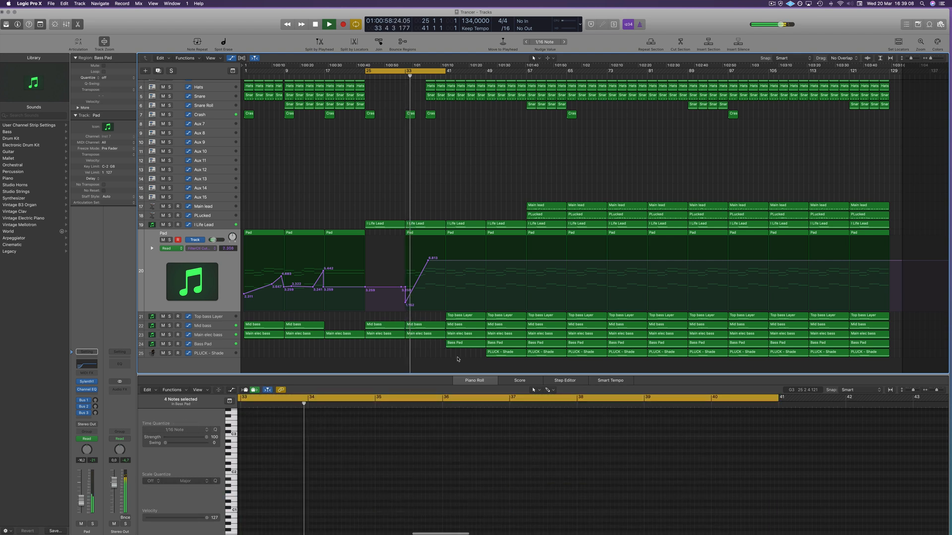
pyautogui.press('super+z')
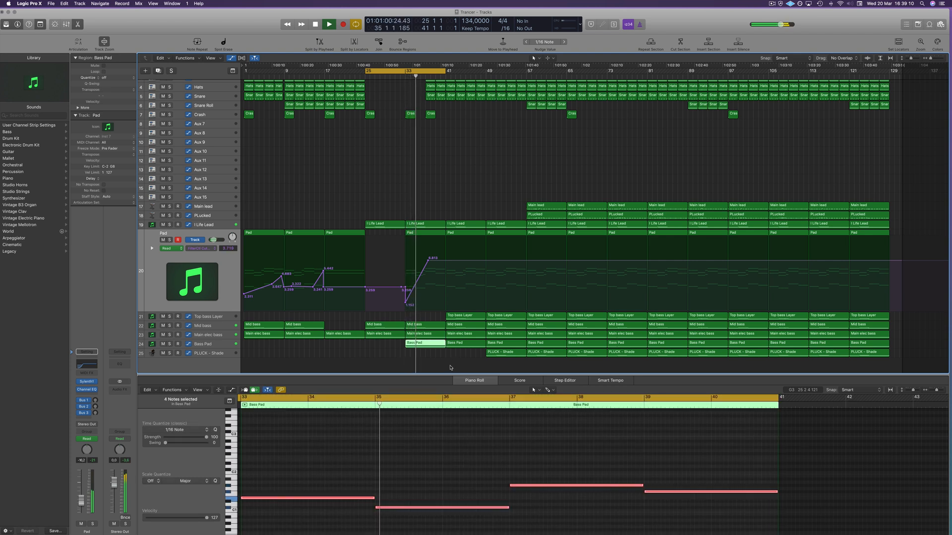
pyautogui.click(436, 366)
# Step: Delete the Closed Hats, Hats and Snare regions between bars 37 and 41
pyautogui.scroll(5, 453, 190)
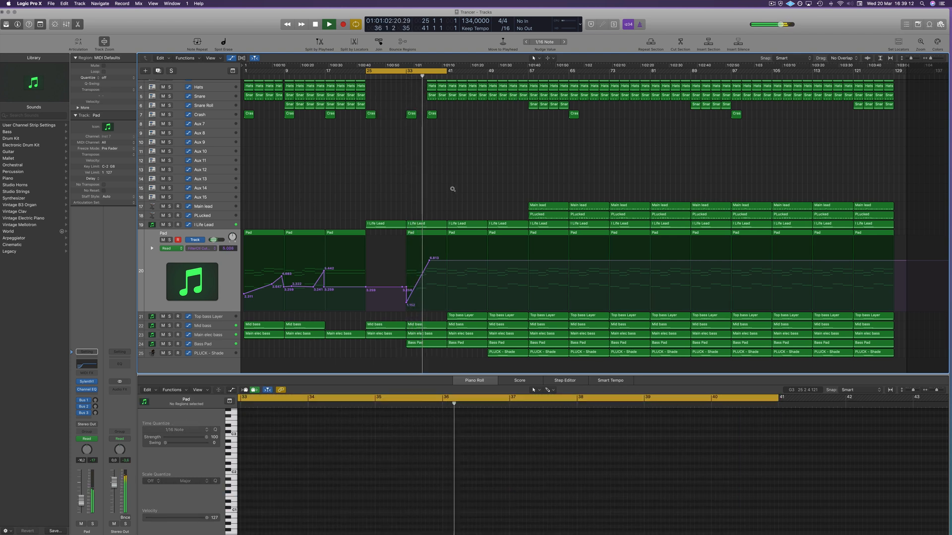
pyautogui.scroll(4, 455, 190)
pyautogui.scroll(-3, 470, 190)
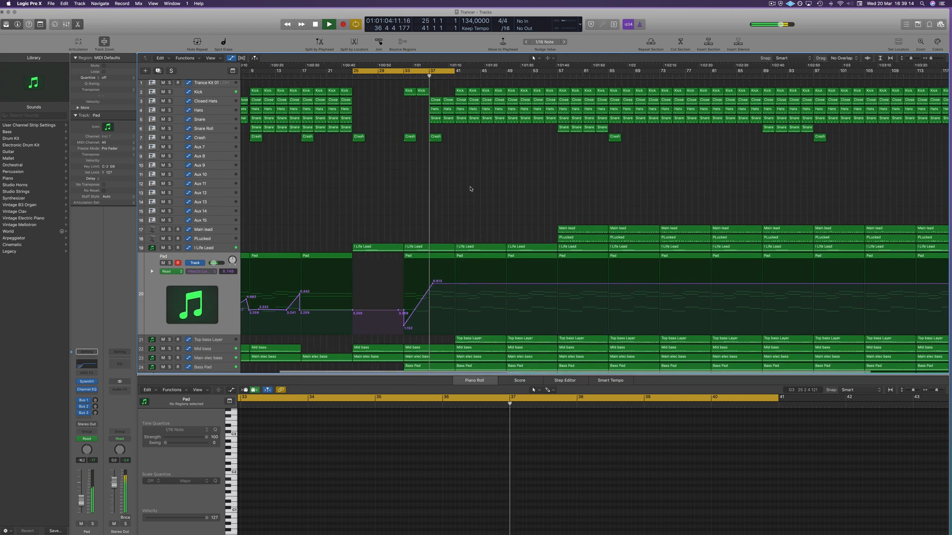
pyautogui.click(445, 248)
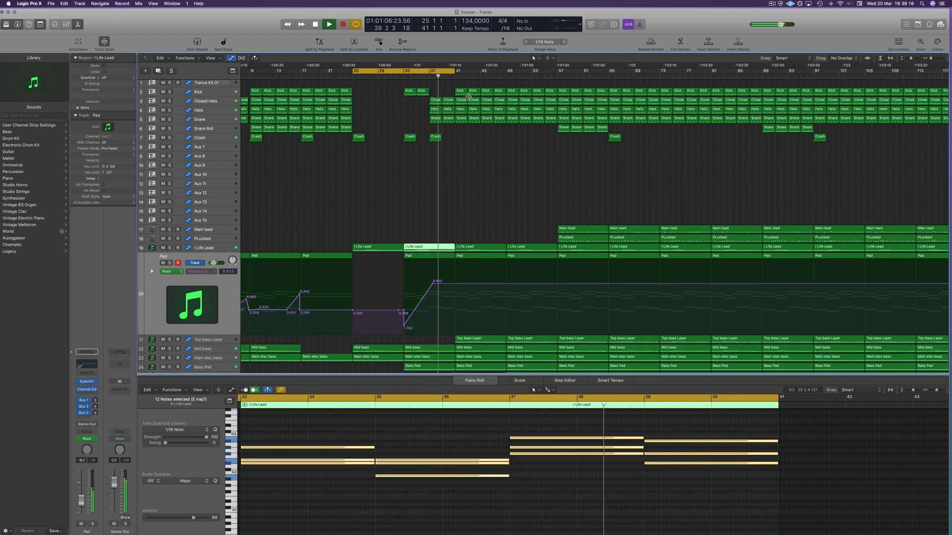
pyautogui.hotkey('shift', 'space')
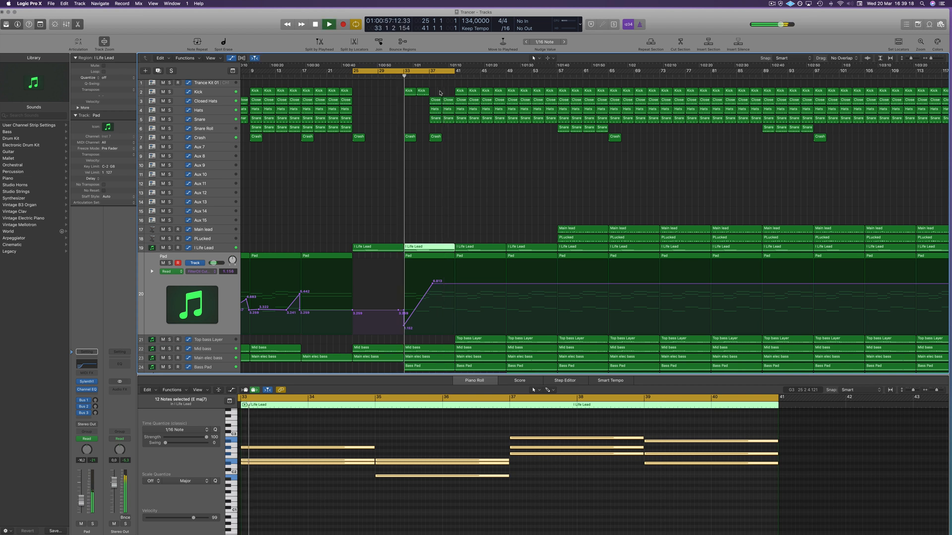
pyautogui.moveTo(436, 95); pyautogui.dragTo(445, 118)
pyautogui.press('Delete')
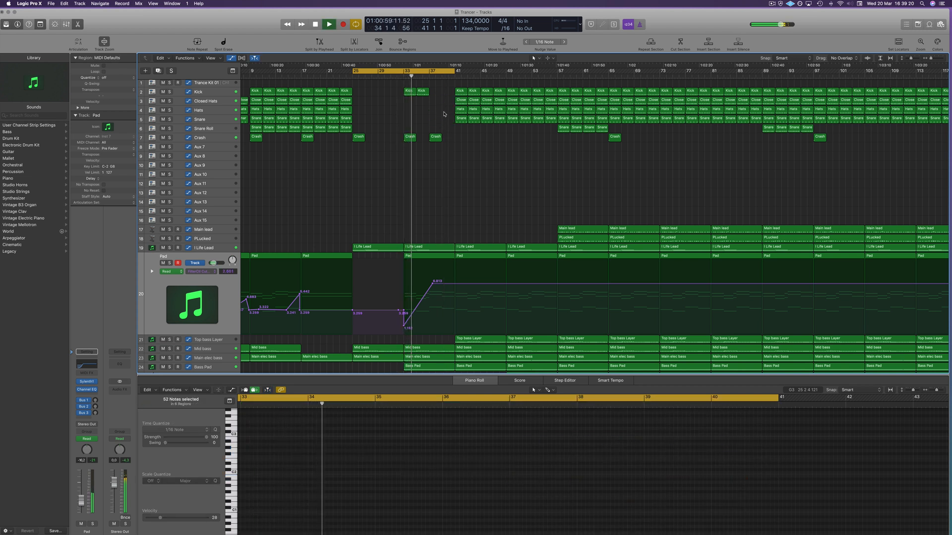
# Step: Copy the Kick region with the doubled pattern from bar 35 to bar 37
pyautogui.click(422, 91)
pyautogui.moveTo(422, 92); pyautogui.dragTo(436, 93)
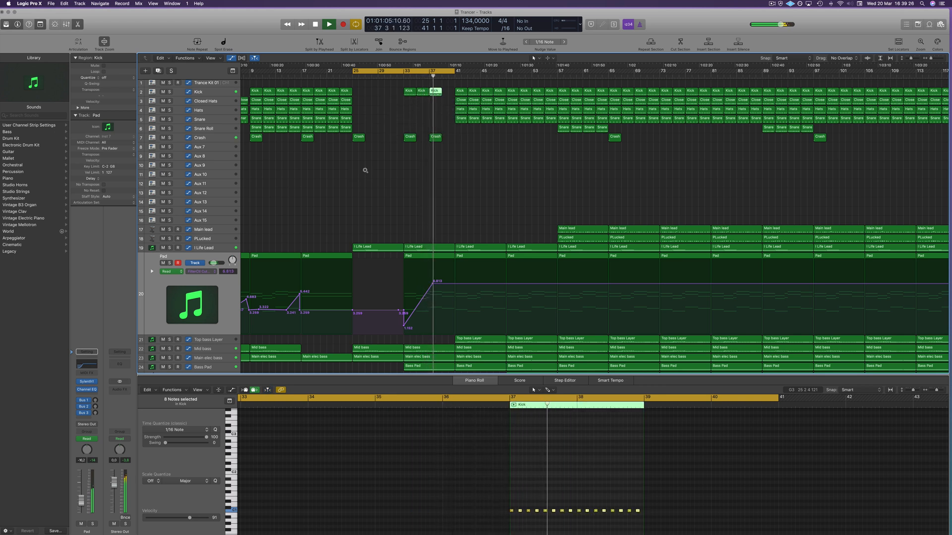
pyautogui.scroll(-3, 365, 170)
pyautogui.press('space')
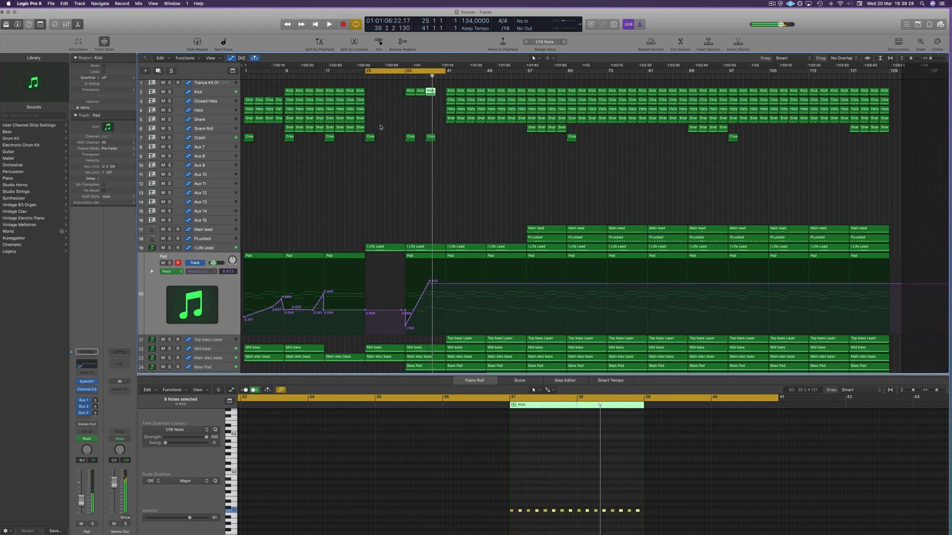
# Step: Copy four Snare Roll regions so that they fill bars 33 to 41, and play the section
pyautogui.moveTo(381, 127); pyautogui.dragTo(409, 128)
pyautogui.press('space')
pyautogui.hotkey('shift', '.')
pyautogui.click(395, 115)
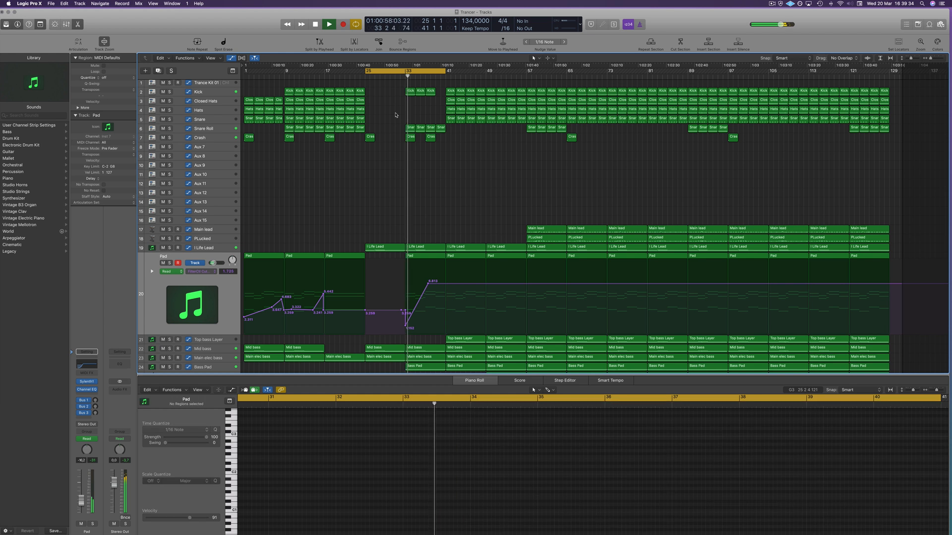
# Step: Raise the Pad track's automation to 10.000 just before bar 41 and delete the Pad region starting at bar 41
pyautogui.scroll(2, 461, 152)
pyautogui.scroll(-1, 469, 154)
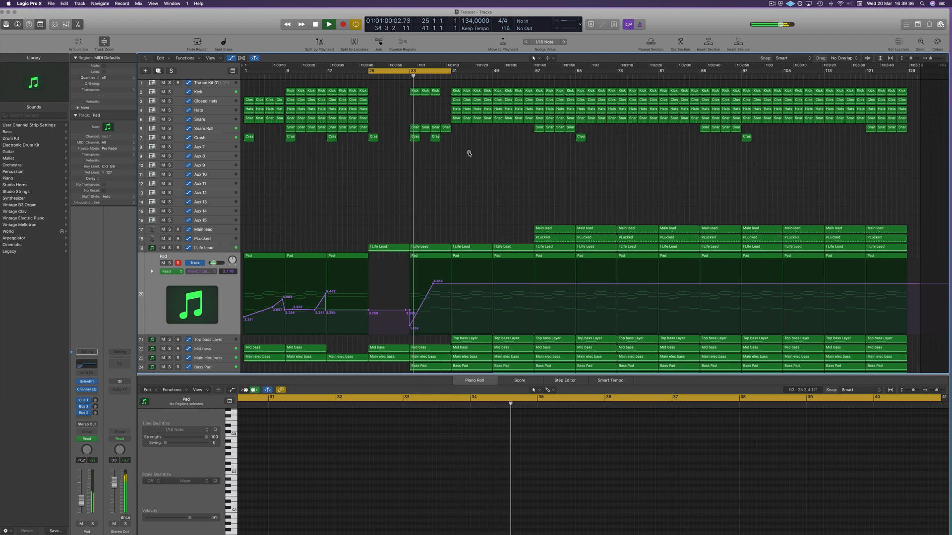
pyautogui.scroll(-1, 469, 154)
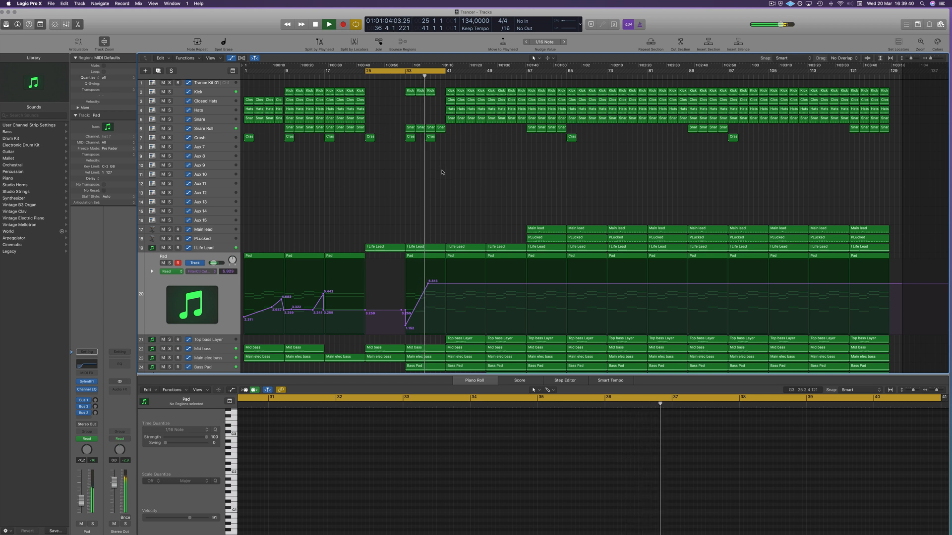
pyautogui.scroll(-1, 442, 173)
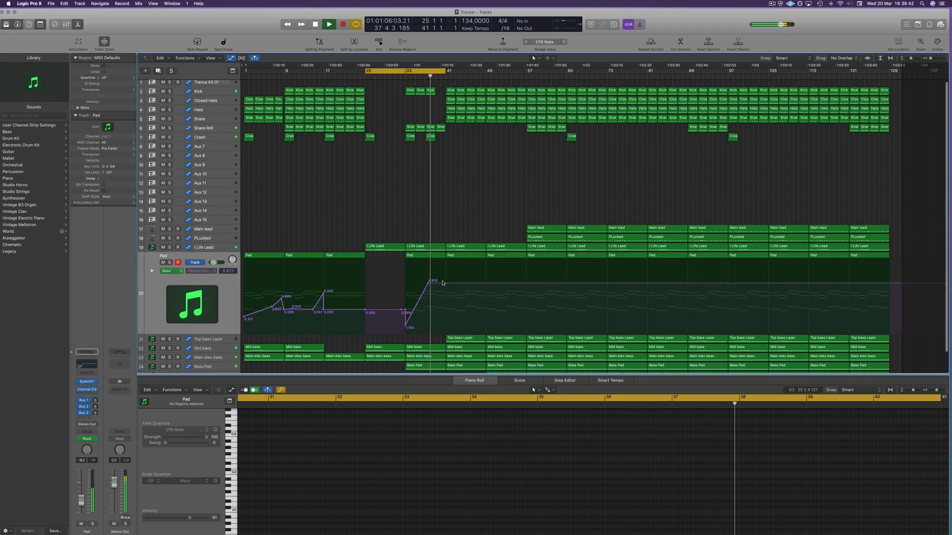
pyautogui.moveTo(443, 283); pyautogui.dragTo(443, 259)
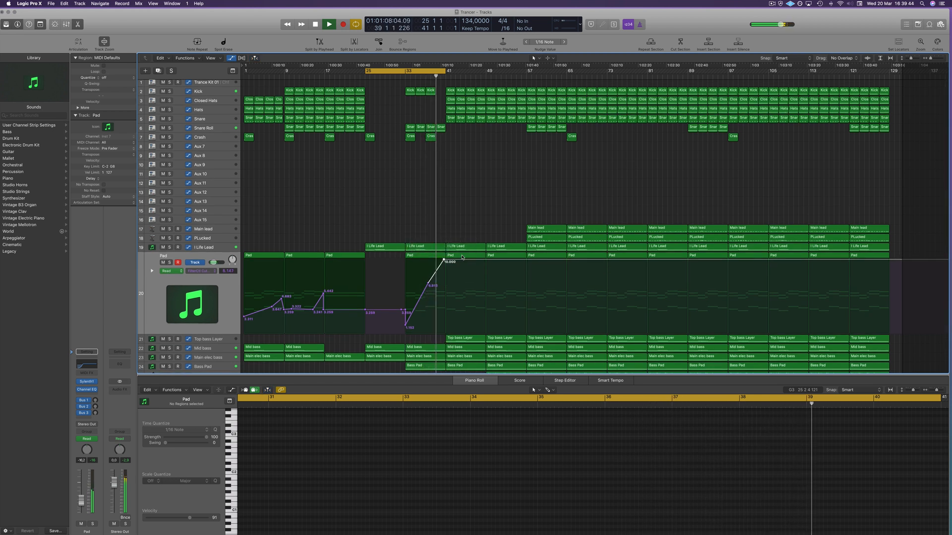
pyautogui.click(462, 257)
pyautogui.press('Delete')
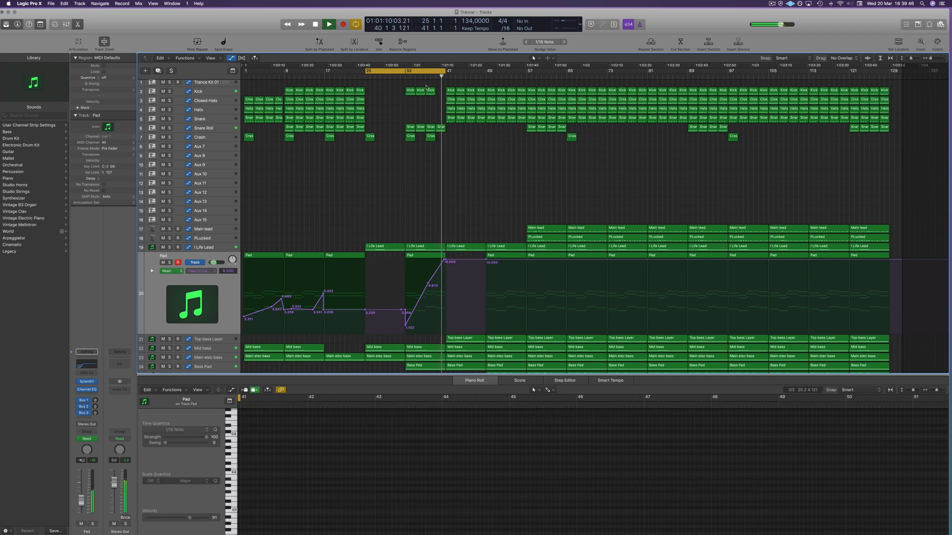
# Step: Stop playback and copy the Kick region at bar 37 to bar 39
pyautogui.click(429, 91)
pyautogui.press('space')
pyautogui.scroll(2, 435, 92)
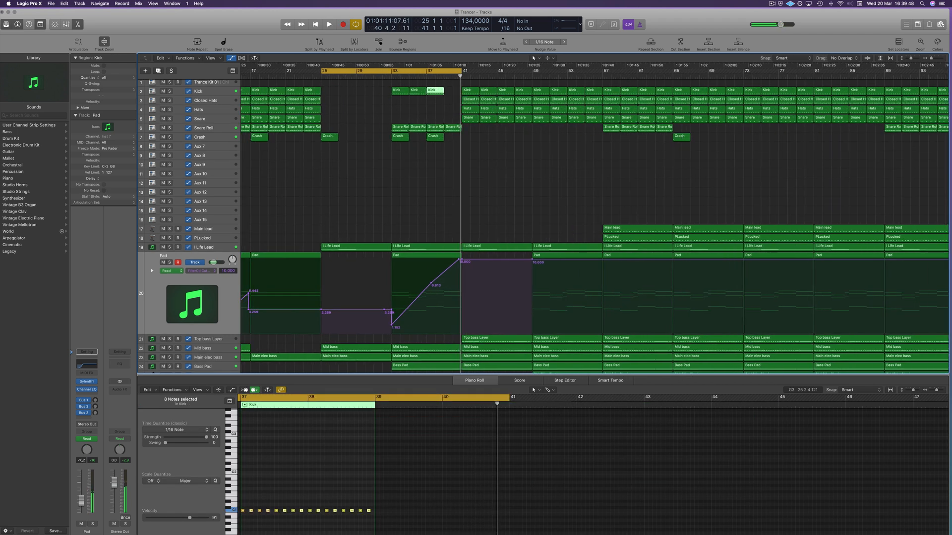
pyautogui.keyDown('alt'); pyautogui.moveTo(438, 91); pyautogui.dragTo(453, 88); pyautogui.keyUp('alt')
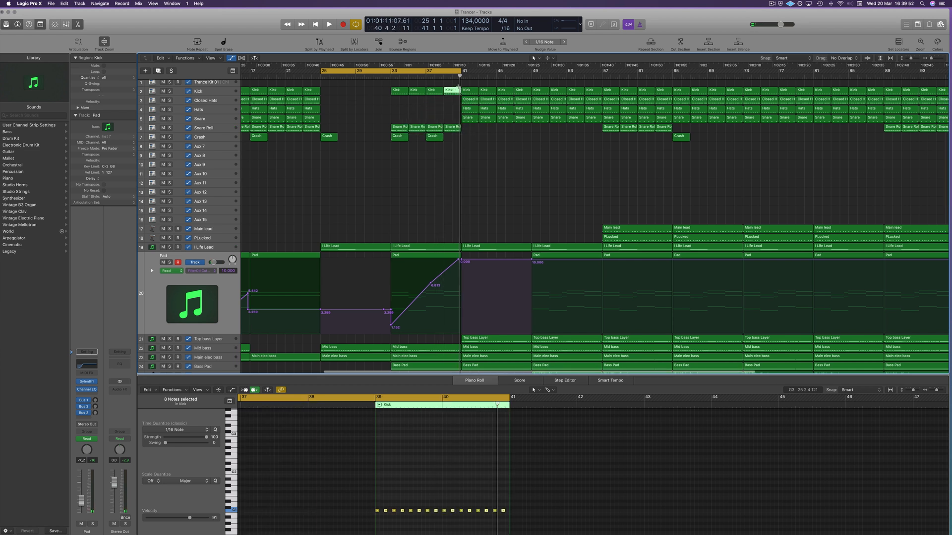
# Step: Remove about the last half bar of the Kick and Snare Roll regions just before bar 41 and play the section
pyautogui.click(459, 133)
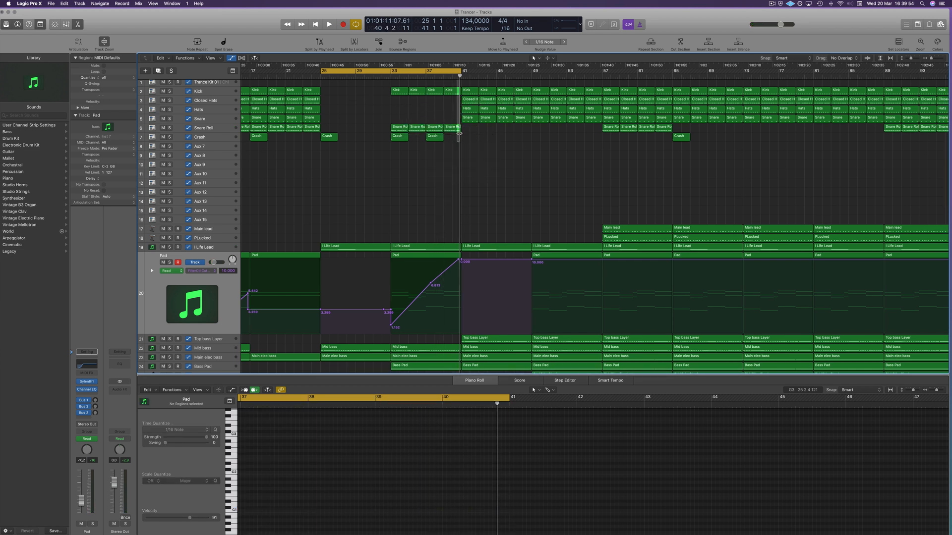
pyautogui.press('space')
pyautogui.press('super+Right')
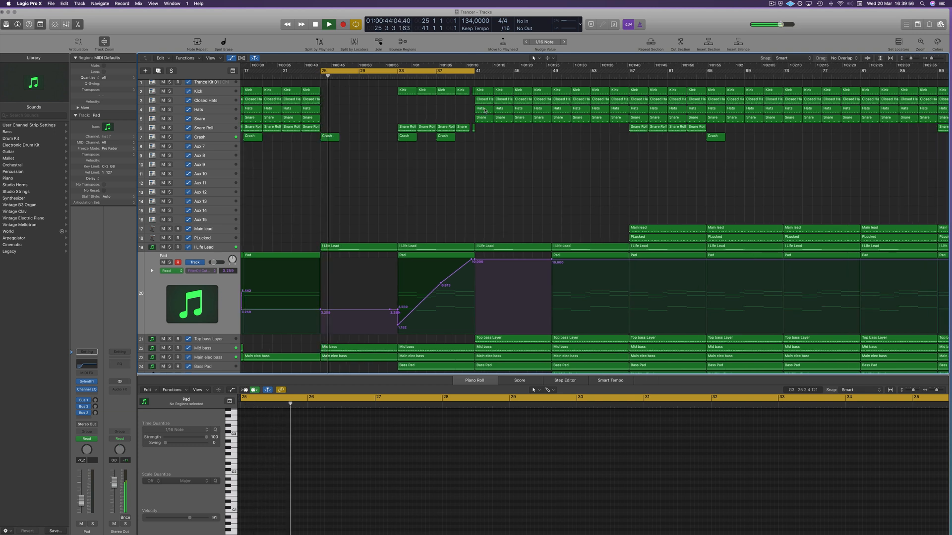
pyautogui.press('super+Right')
pyautogui.press('super+Right')
pyautogui.press('super+Right')
pyautogui.moveTo(649, 84); pyautogui.dragTo(651, 138)
pyautogui.press('Delete')
pyautogui.press('super+Left')
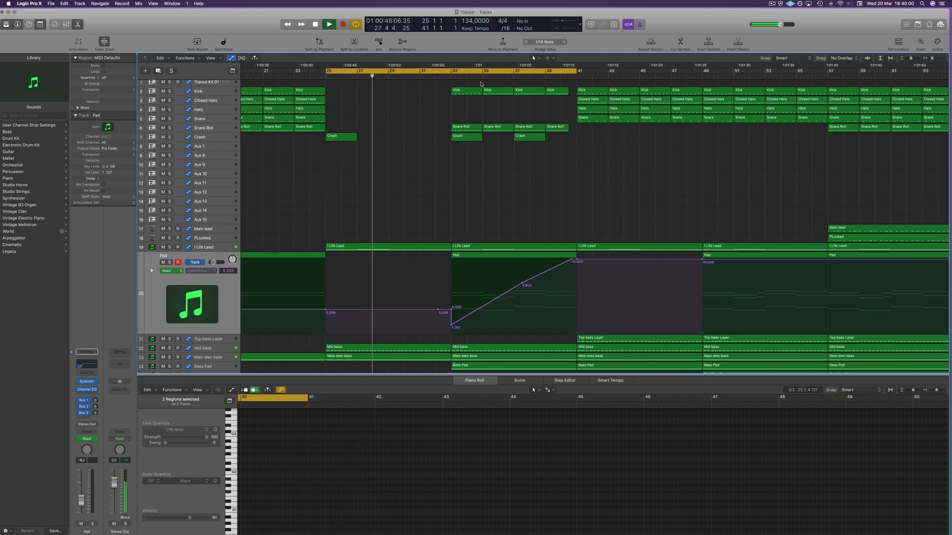
# Step: Shorten the cycle range to bars 33 to 41 during playback
pyautogui.moveTo(338, 72); pyautogui.dragTo(447, 80)
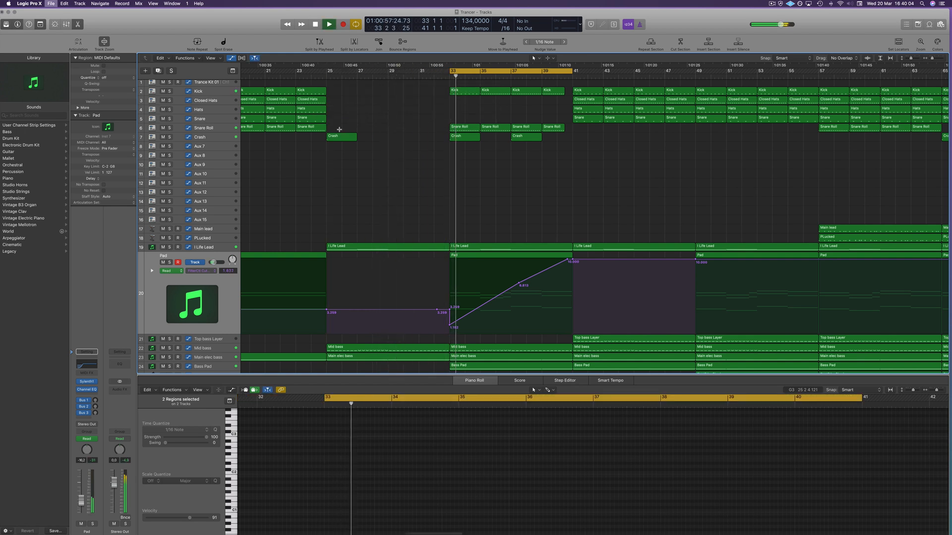
pyautogui.press('super+Left')
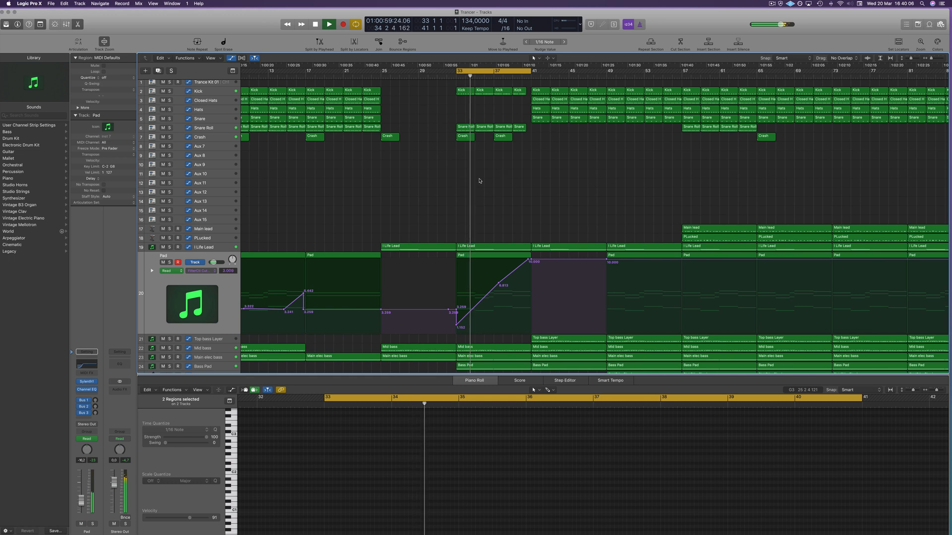
pyautogui.press('super+Left')
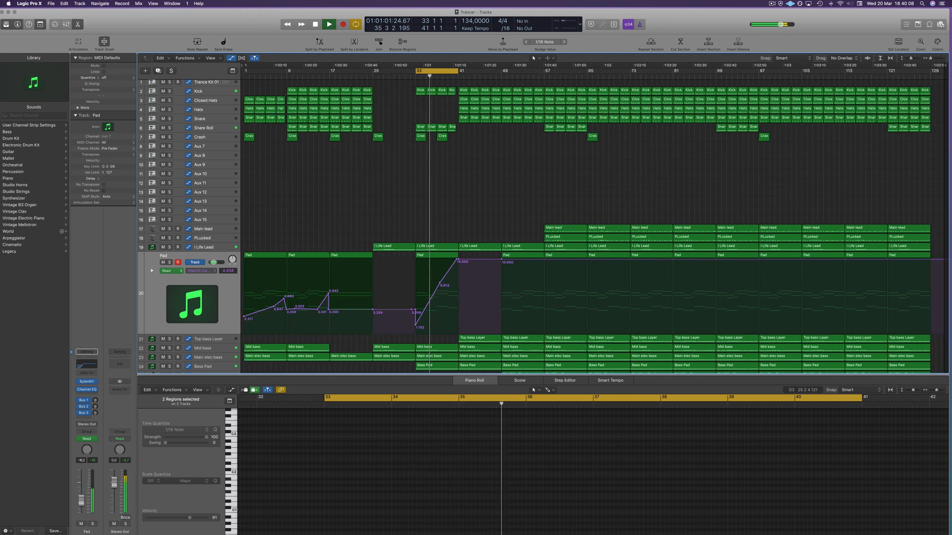
# Step: Replace the doubled Kick region at bar 35 with a copy of the Kick region at bar 33
pyautogui.press('super+Right')
pyautogui.click(427, 91)
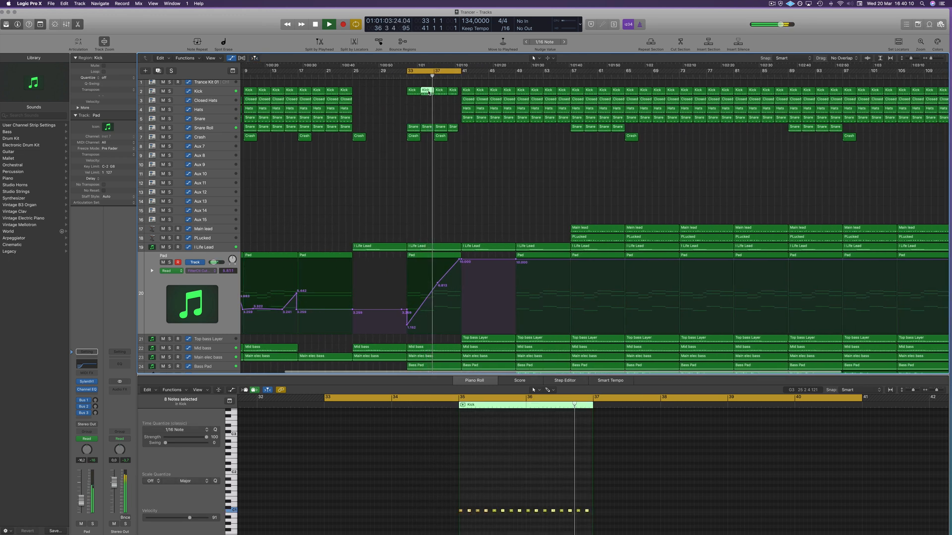
pyautogui.click(412, 91)
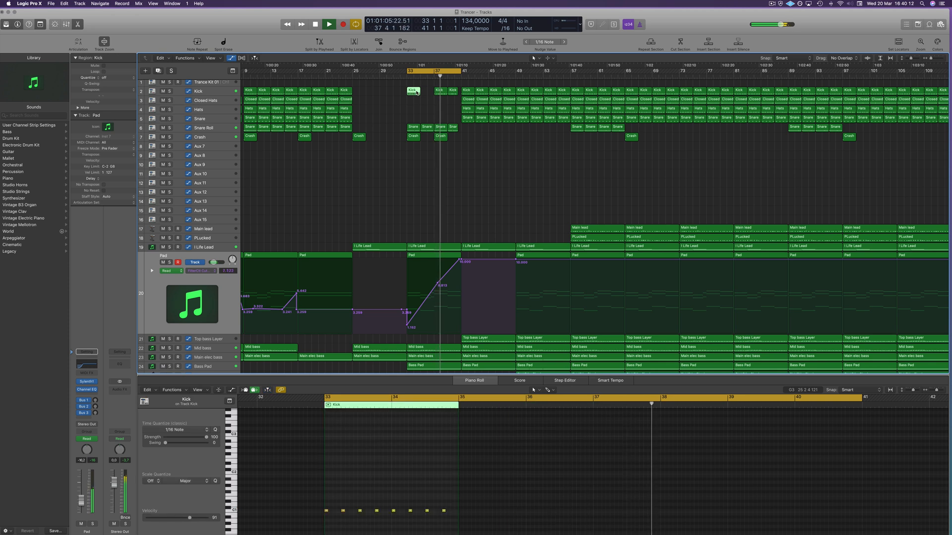
pyautogui.moveTo(413, 91); pyautogui.dragTo(429, 91)
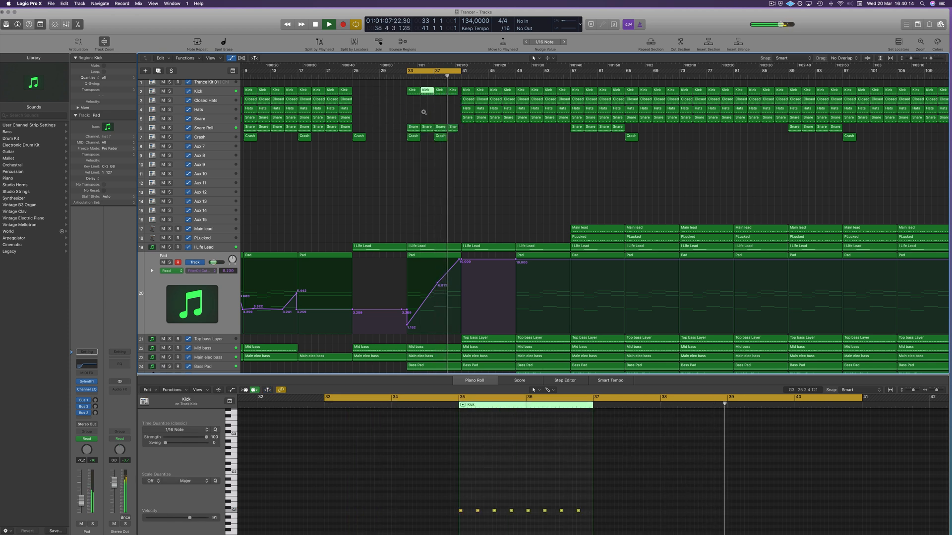
# Step: Extend the end of the cycle range to bar 57 while the build-up plays on
pyautogui.press('super+Left')
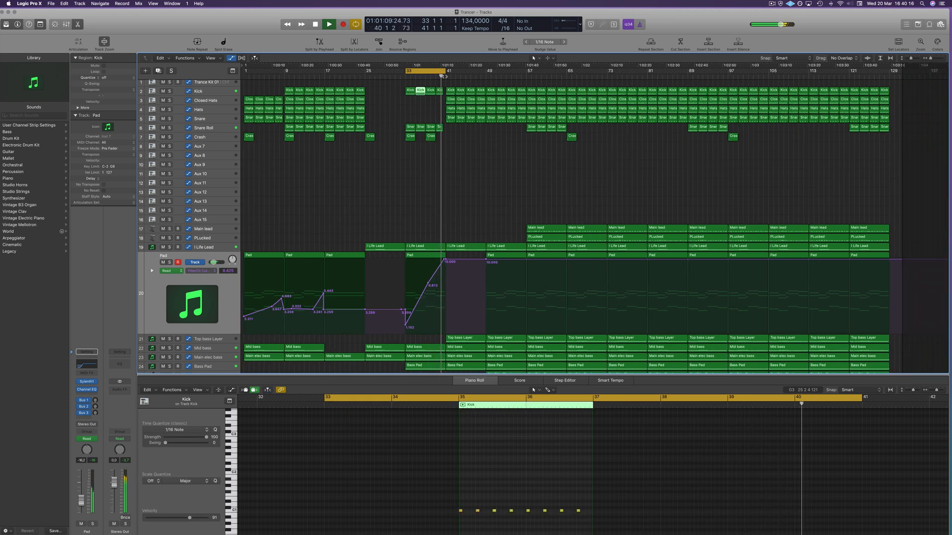
pyautogui.moveTo(445, 71); pyautogui.dragTo(489, 71)
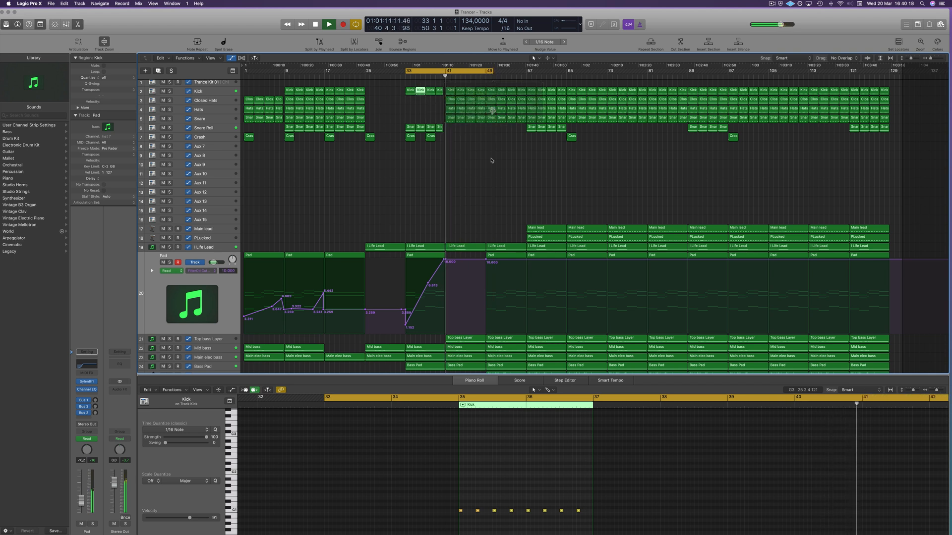
pyautogui.click(486, 188)
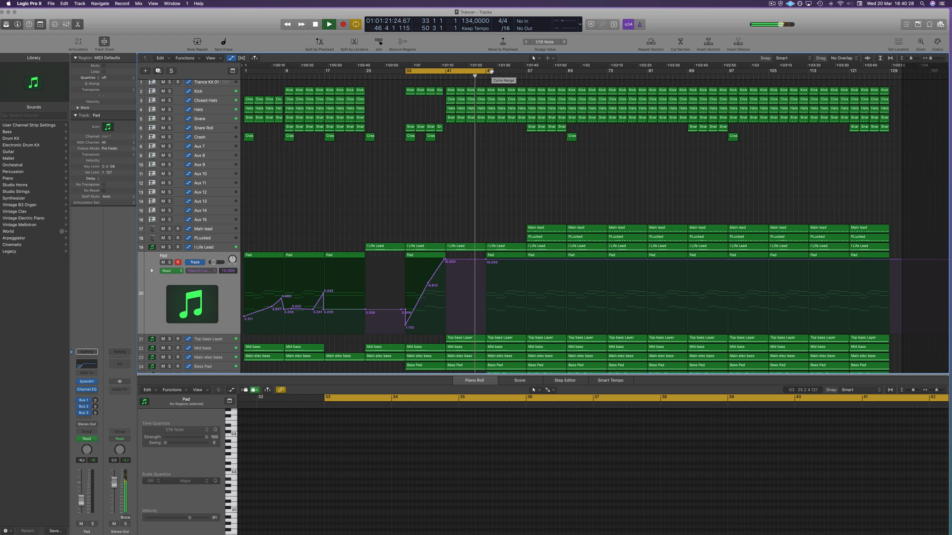
pyautogui.moveTo(491, 71); pyautogui.dragTo(527, 71)
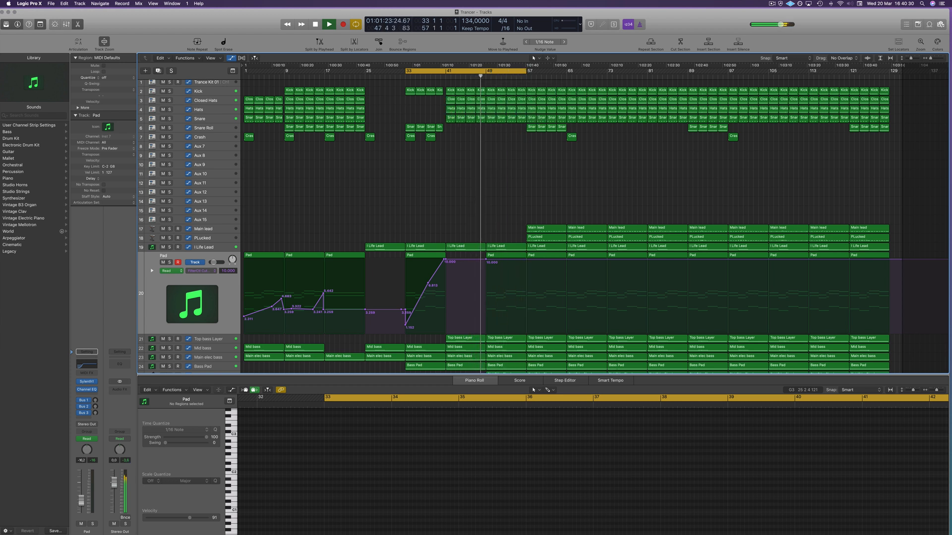
# Step: Drop the Pad track's automation at bar 49 and ramp it up to about 8.8 at bar 57
pyautogui.click(505, 256)
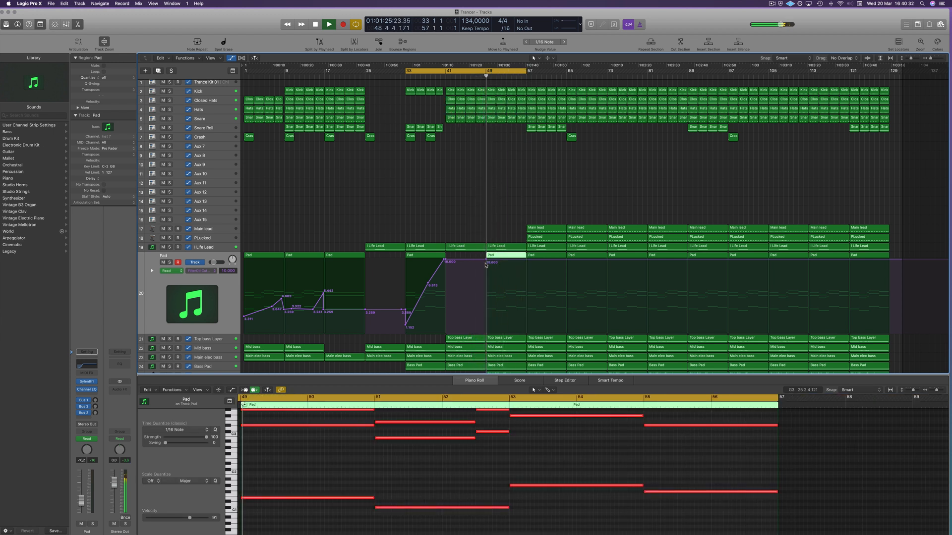
pyautogui.click(485, 263)
pyautogui.moveTo(486, 263); pyautogui.dragTo(526, 266)
pyautogui.click(526, 308)
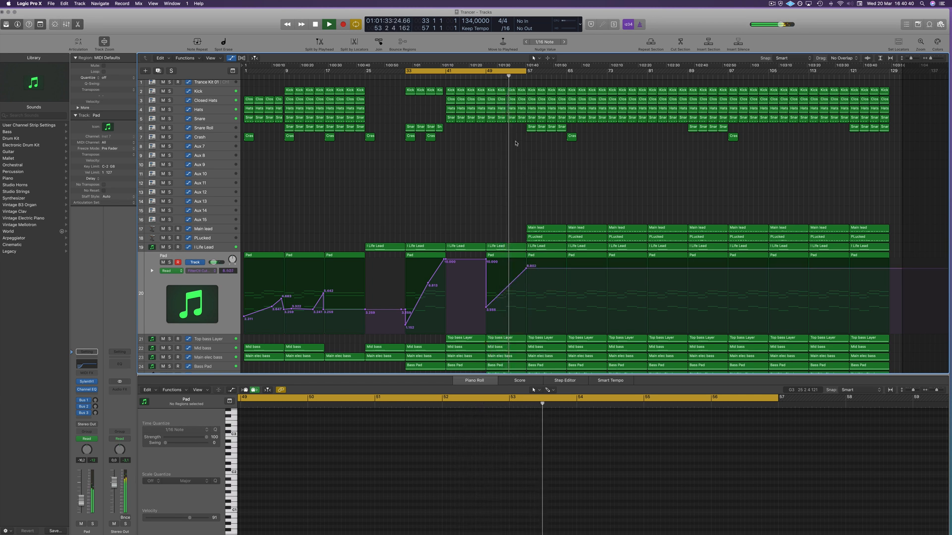
# Step: Delete the Closed Hats region at bar 57 and stop playback
pyautogui.click(533, 100)
pyautogui.moveTo(533, 101); pyautogui.dragTo(575, 121)
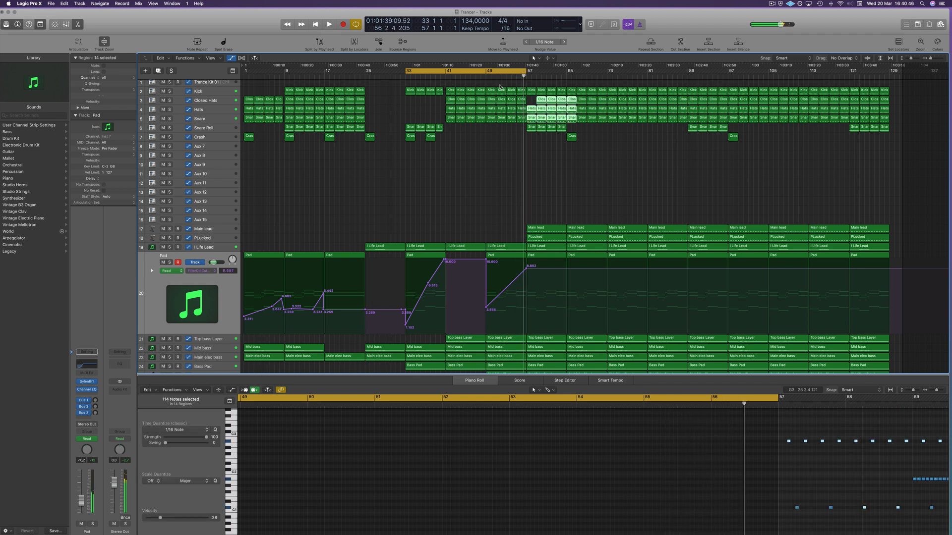
pyautogui.click(467, 160)
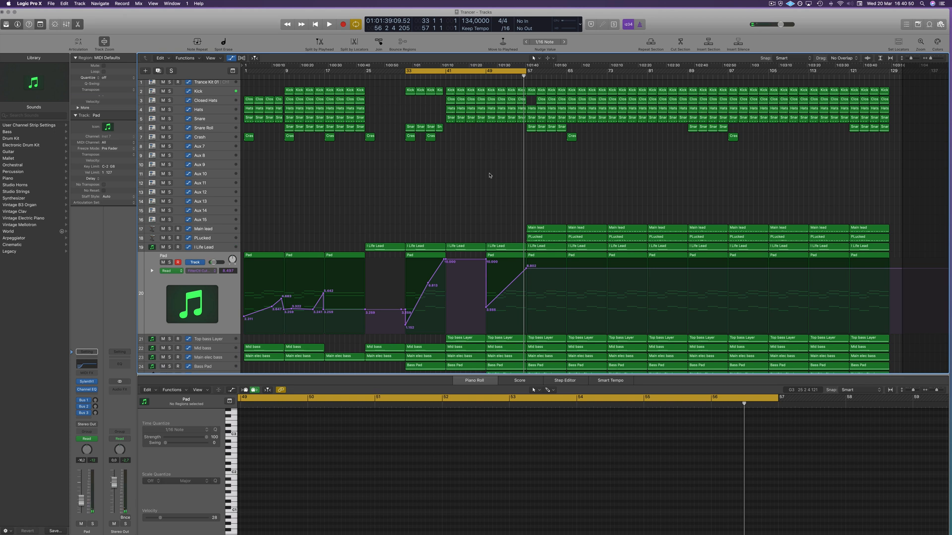
# Step: Delete the PLUCK - Shade region starting at bar 49
pyautogui.scroll(-2, 494, 297)
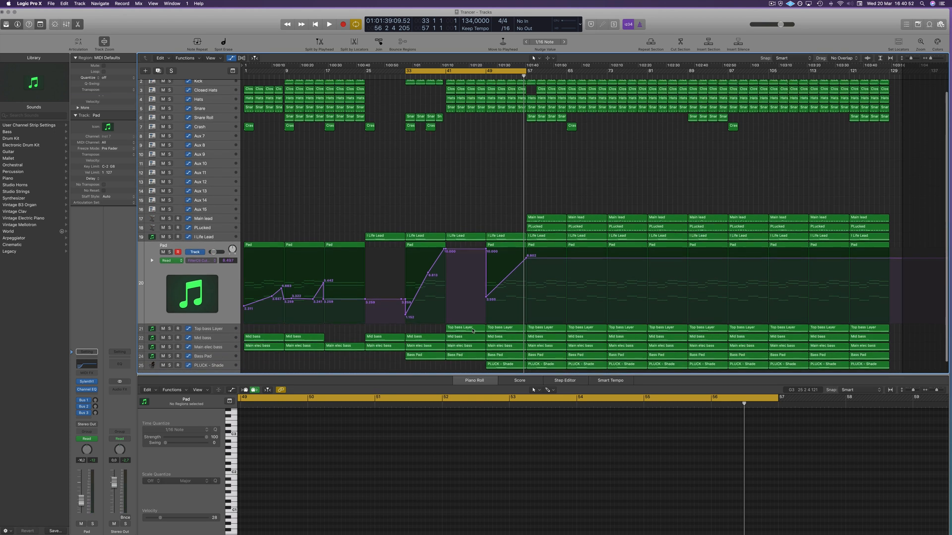
pyautogui.click(497, 360)
pyautogui.press('Delete')
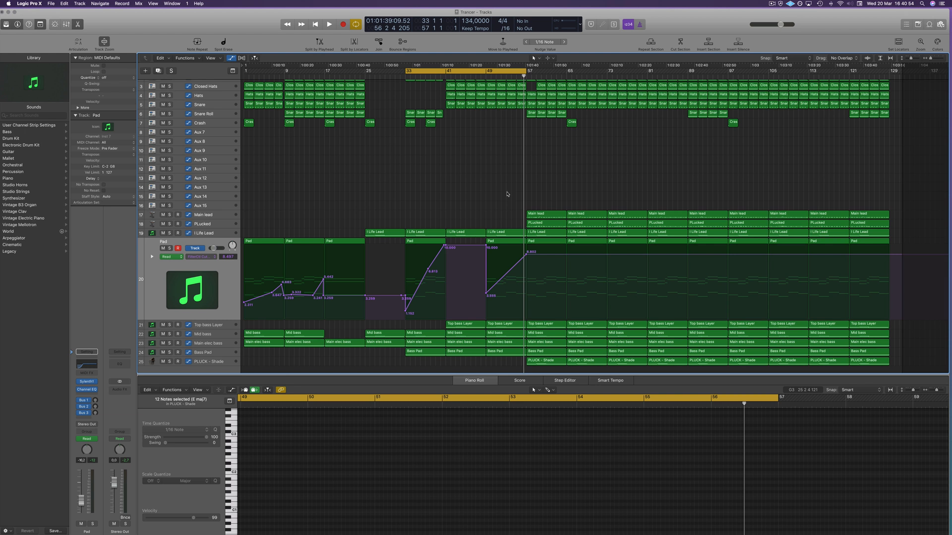
# Step: Move the cycle range to bars 57 to 81 and play from bar 57
pyautogui.press('space')
pyautogui.moveTo(443, 73); pyautogui.dragTo(568, 89)
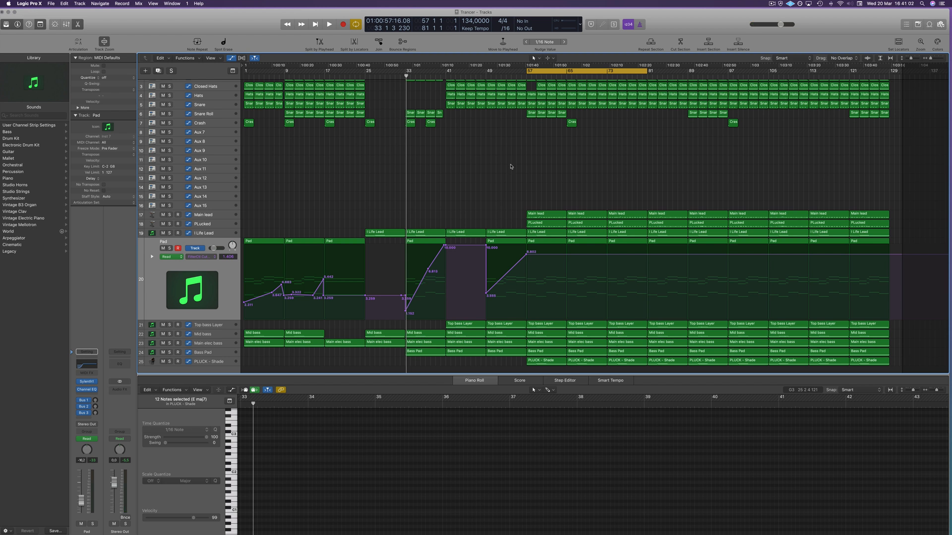
pyautogui.press('space')
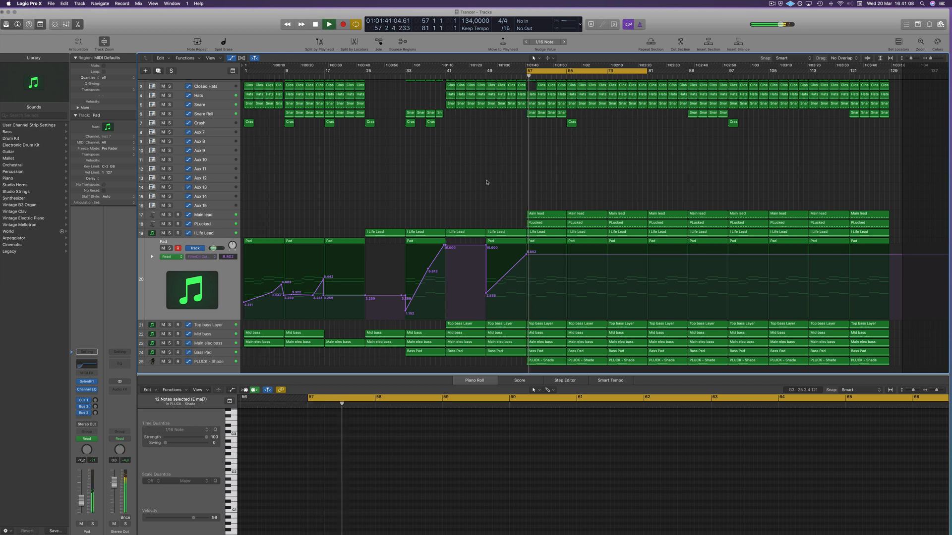
# Step: Delete the I Life Lead and Pad regions starting at bar 57 and play the section
pyautogui.click(548, 234)
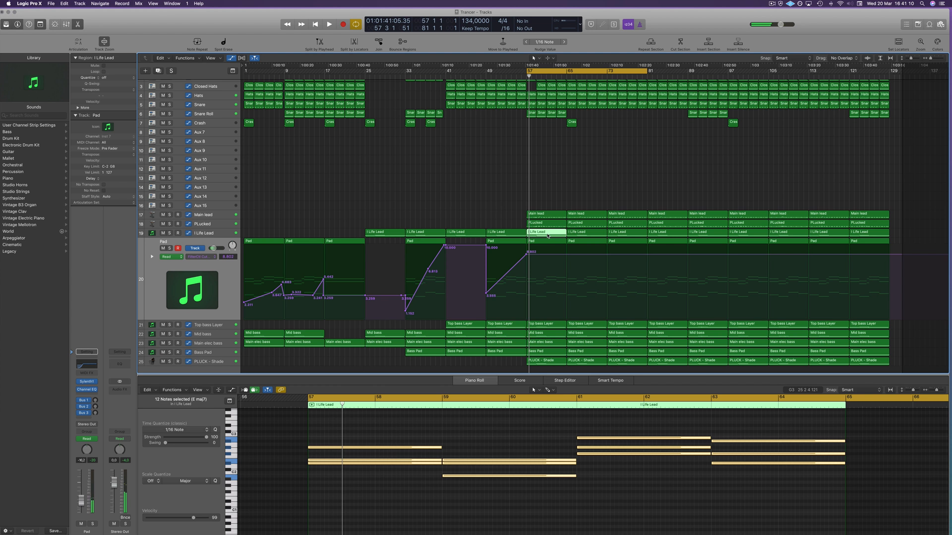
pyautogui.press('Delete')
pyautogui.click(546, 242)
pyautogui.press('Delete')
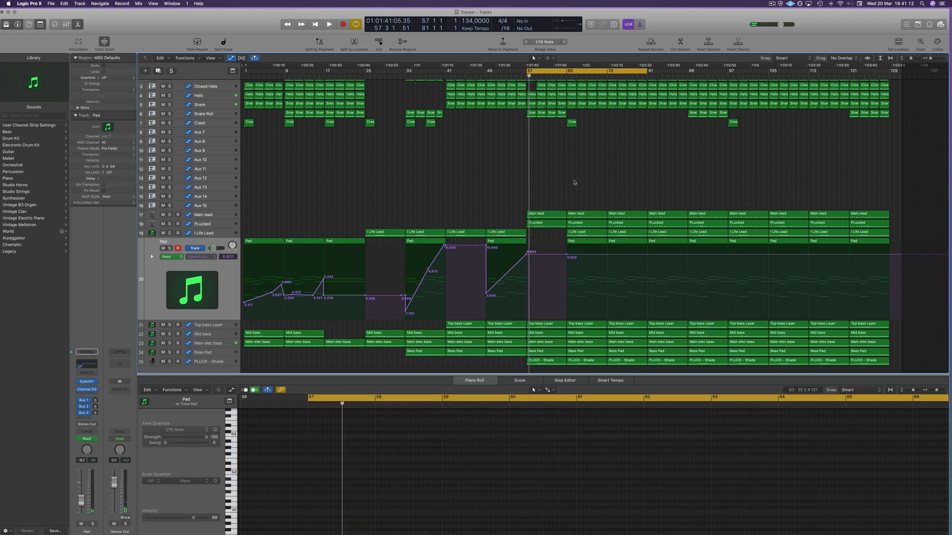
pyautogui.press('space')
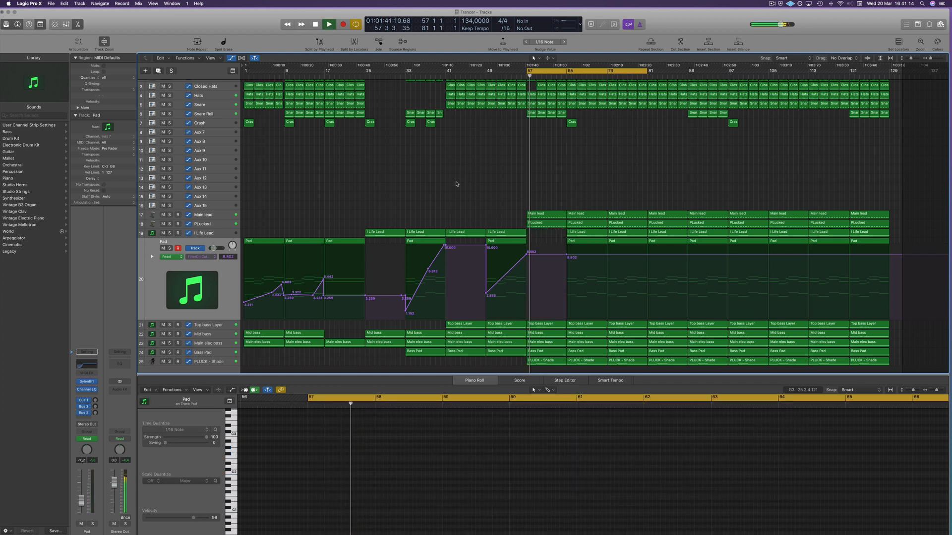
# Step: Stop playback and delete the PLUCK - Shade region at bar 57 and the Bass Pad regions at bars 57, 49 and 41
pyautogui.press('space')
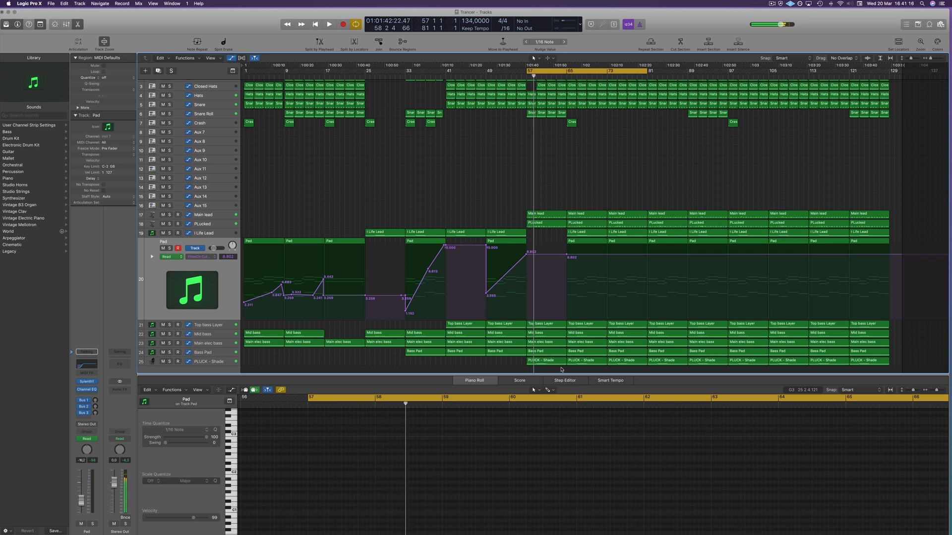
pyautogui.click(554, 363)
pyautogui.press('Delete')
pyautogui.click(546, 352)
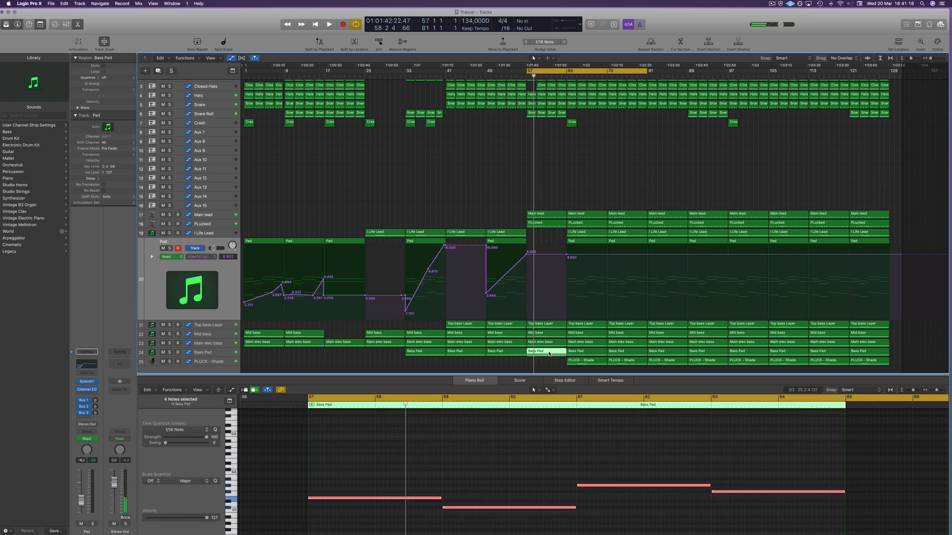
pyautogui.press('Delete')
pyautogui.click(505, 353)
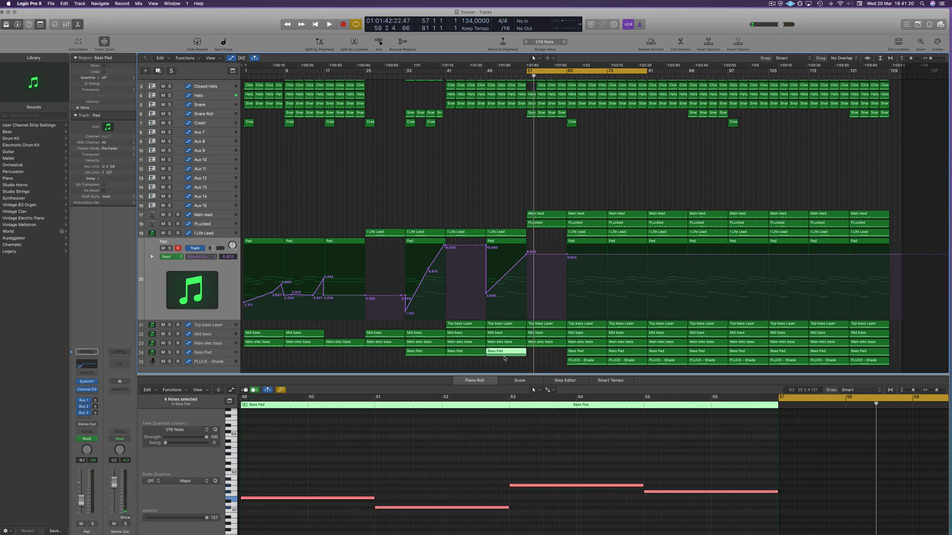
pyautogui.press('Delete')
pyautogui.click(466, 351)
pyautogui.press('Delete')
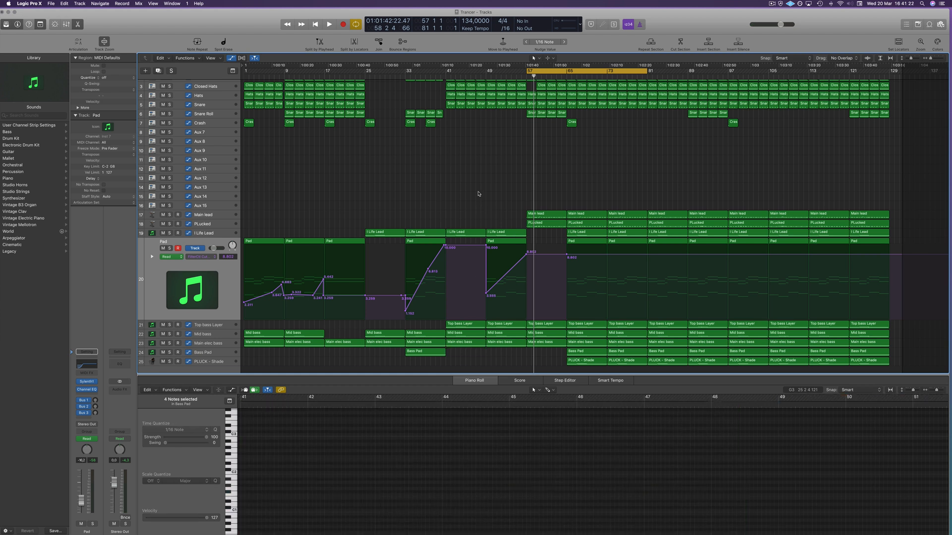
# Step: Play from bar 57 and delete the Closed Hats region at bar 59
pyautogui.press('space')
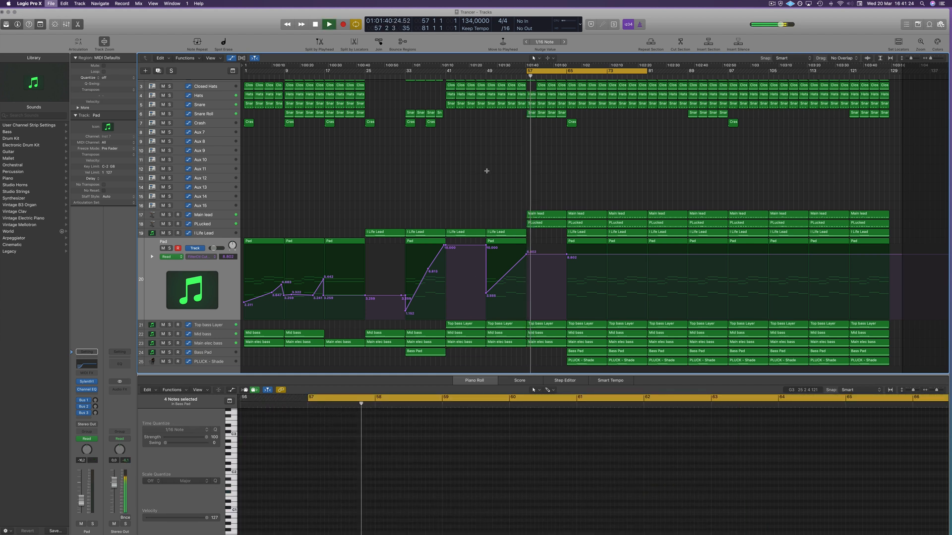
pyautogui.scroll(2, 565, 139)
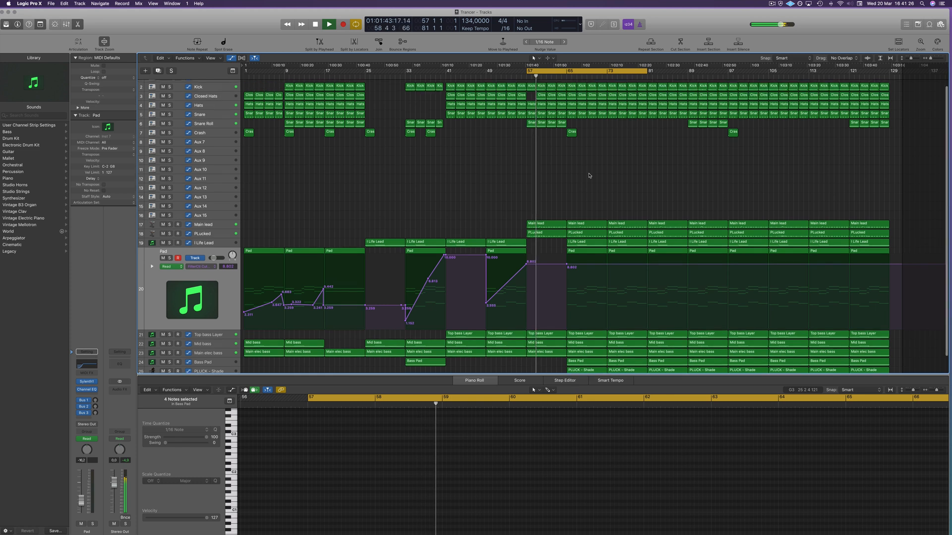
pyautogui.click(542, 101)
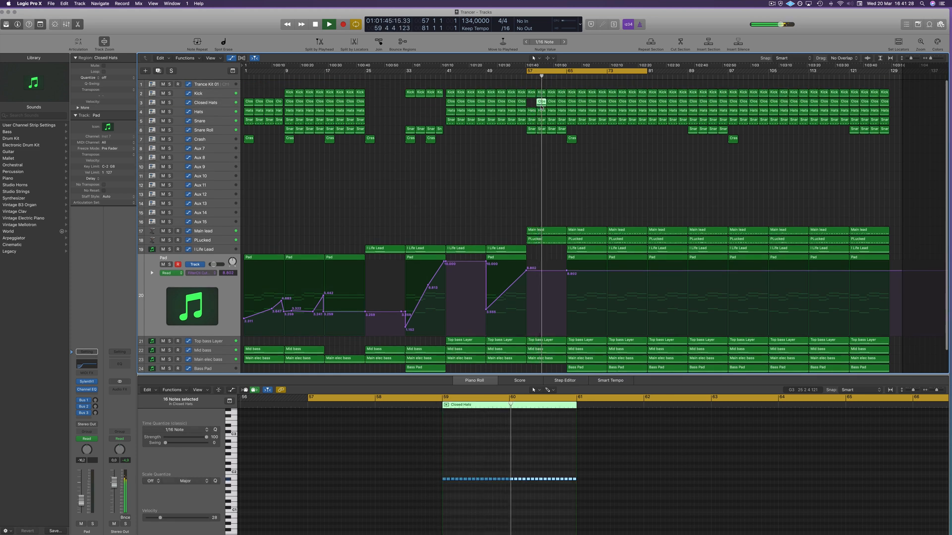
pyautogui.press('Delete')
# Step: Delete the Snare Roll regions between bars 57 and 65 and add a Crash region at bar 57
pyautogui.click(532, 121)
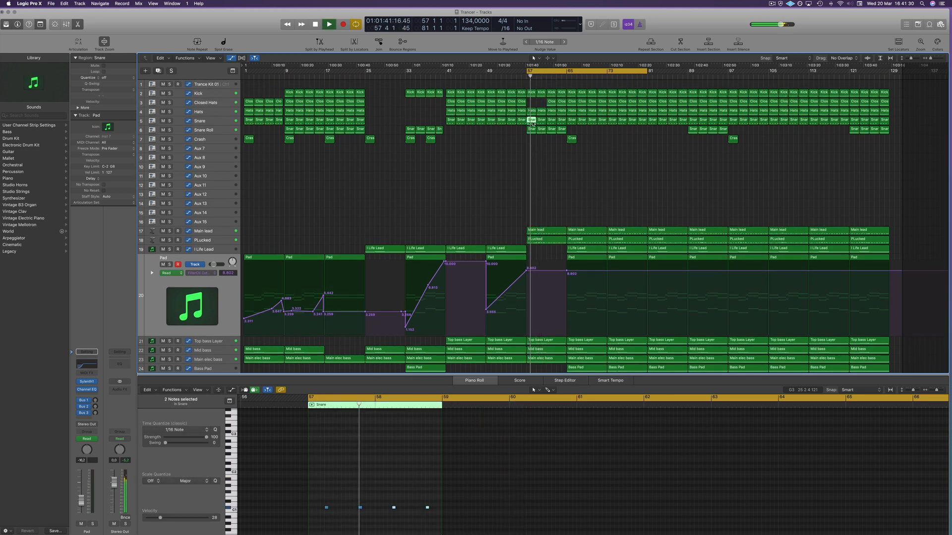
pyautogui.moveTo(534, 133)
pyautogui.mouseDown()
pyautogui.moveTo(605, 130)
pyautogui.moveTo(532, 144)
pyautogui.mouseUp()
pyautogui.press('Delete')
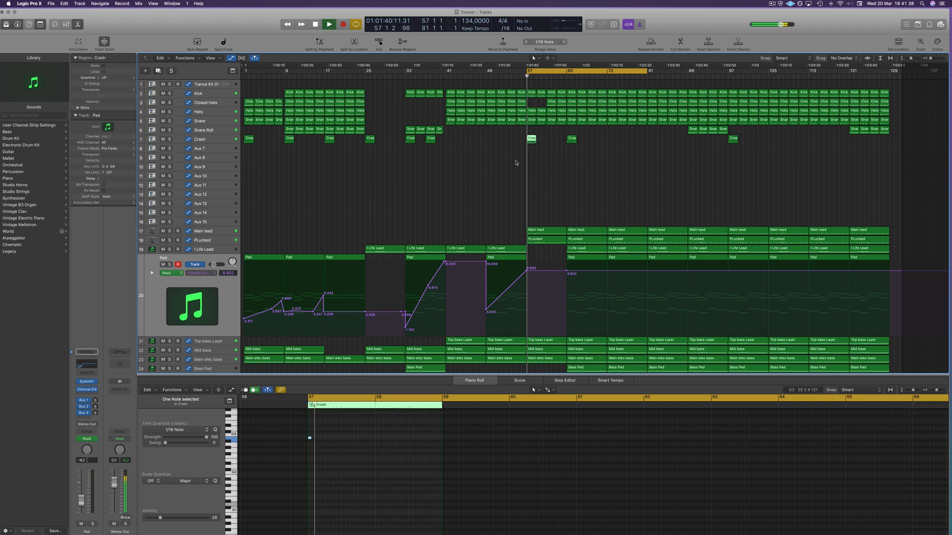
# Step: Delete the two Hats regions at bars 57 and 59
pyautogui.scroll(3, 553, 98)
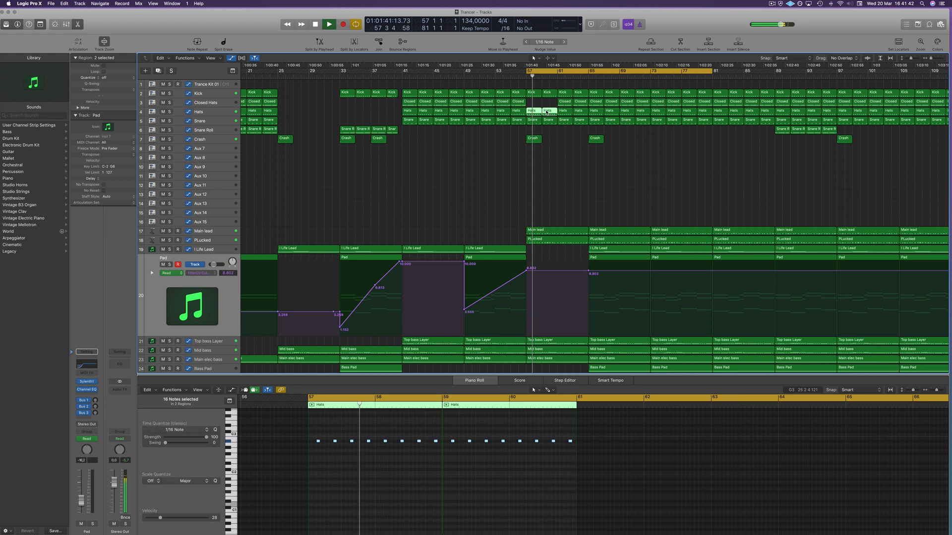
pyautogui.press('Delete')
pyautogui.press('space')
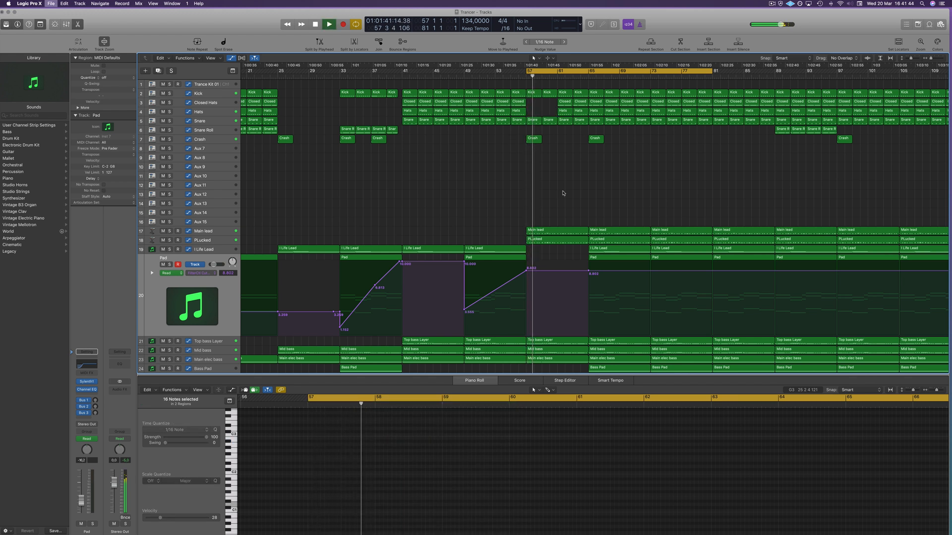
# Step: Delete the Closed Hats and Hats regions between bars 61 and 65
pyautogui.press('super+Right')
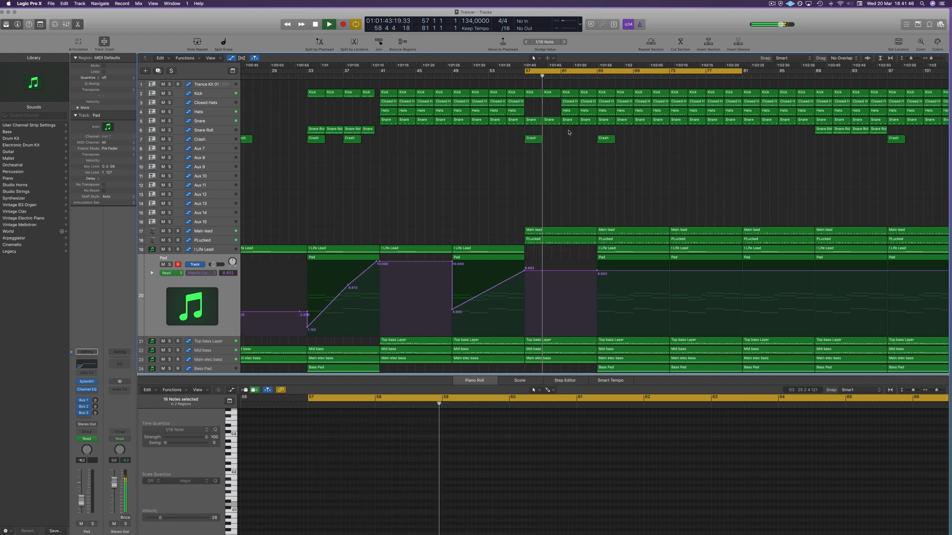
pyautogui.moveTo(554, 101); pyautogui.dragTo(595, 114)
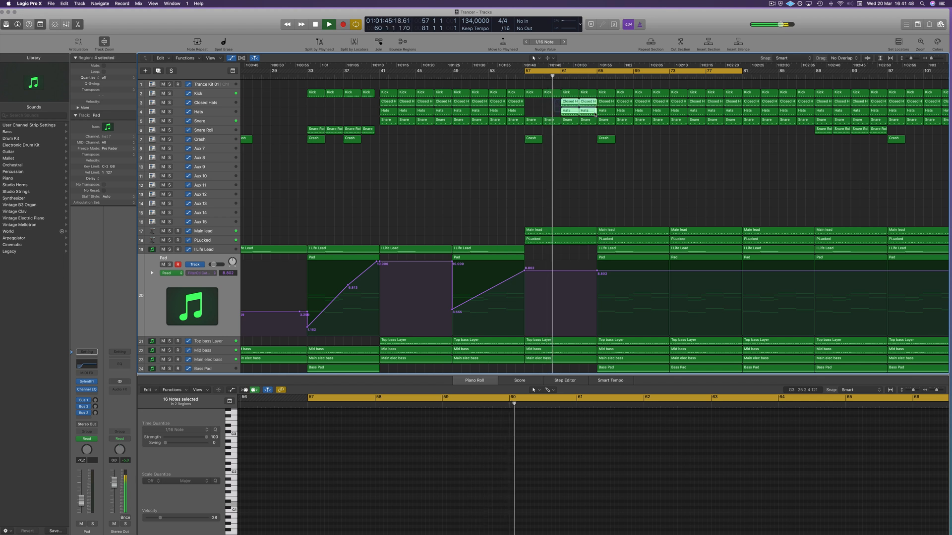
pyautogui.press('Delete')
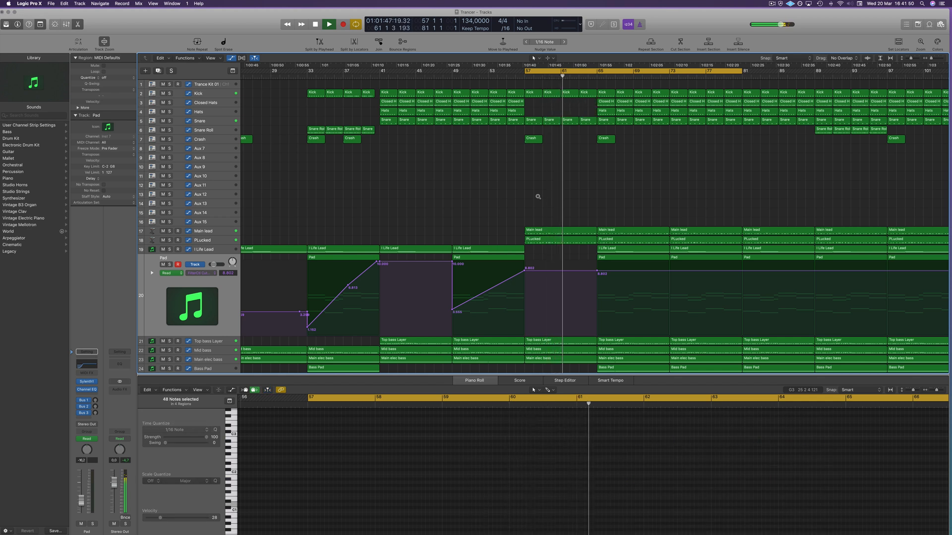
# Step: Play from bar 57 and compare the mix with the PLucked track muted and unmuted
pyautogui.keyDown('ctrl'); pyautogui.keyDown('alt'); pyautogui.click(538, 196); pyautogui.keyUp('alt'); pyautogui.keyUp('ctrl')
pyautogui.press('space')
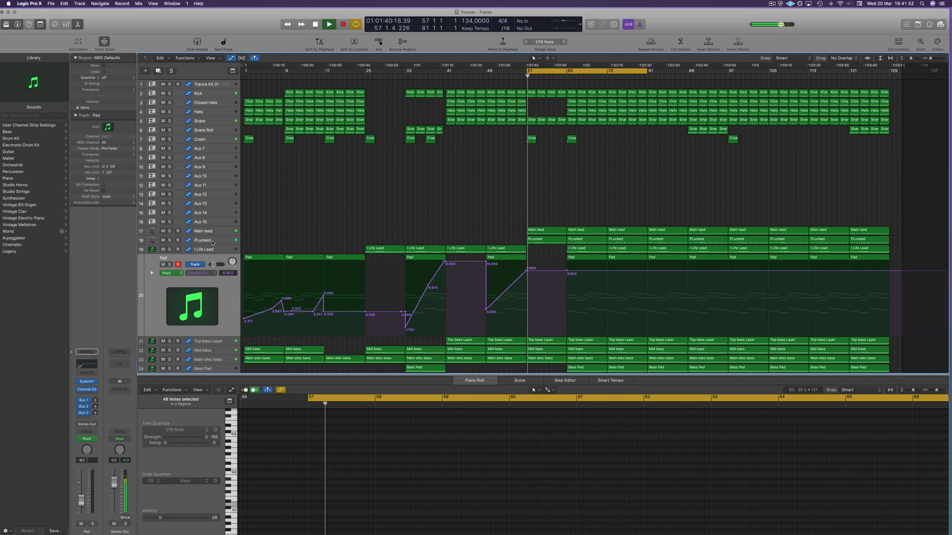
pyautogui.click(234, 238)
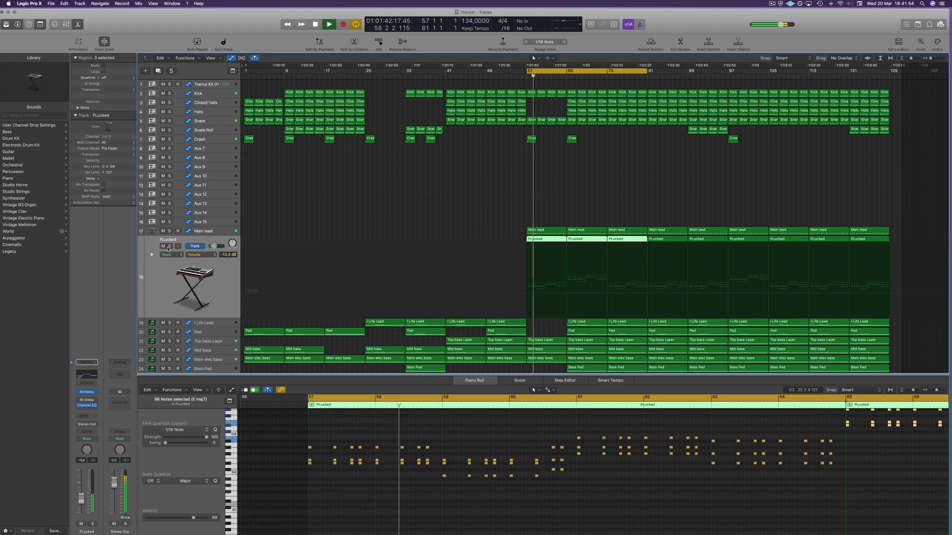
pyautogui.click(168, 247)
pyautogui.click(169, 248)
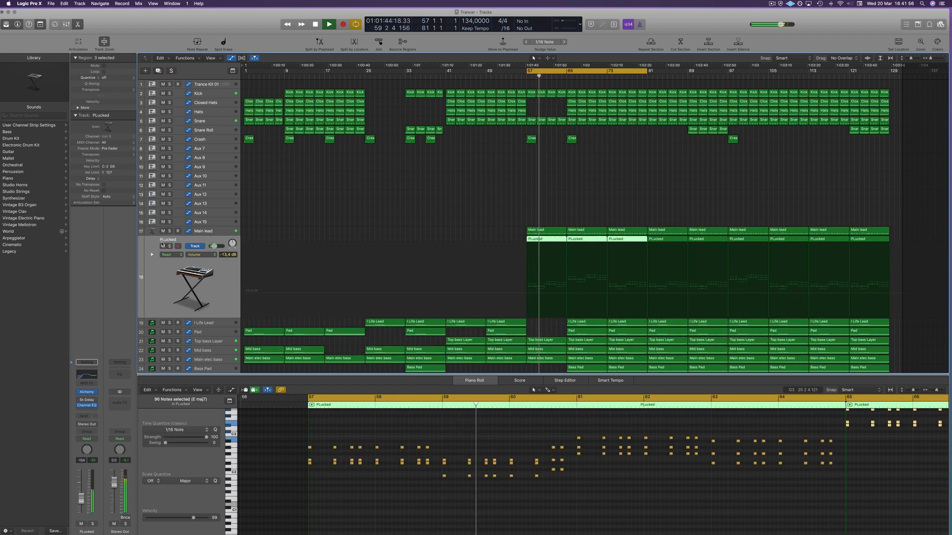
pyautogui.click(163, 246)
pyautogui.click(162, 246)
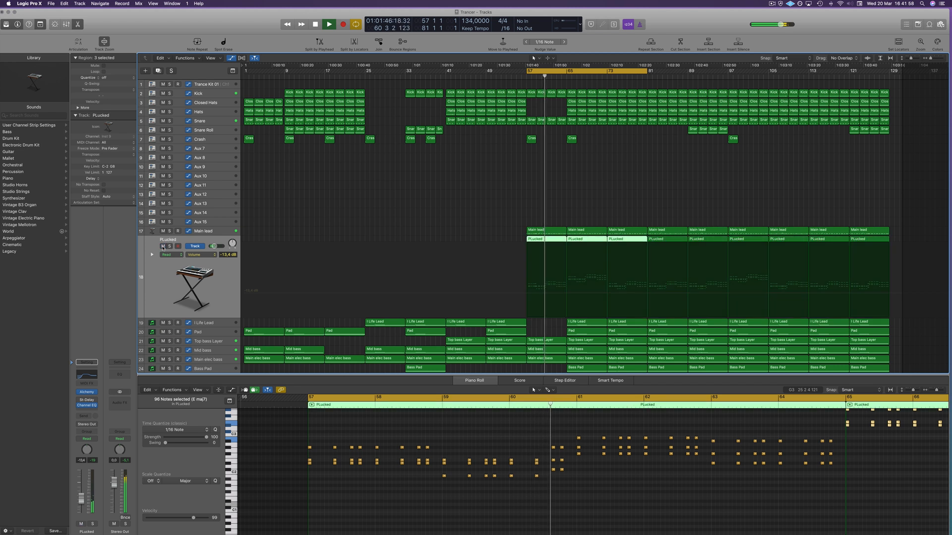
pyautogui.click(163, 246)
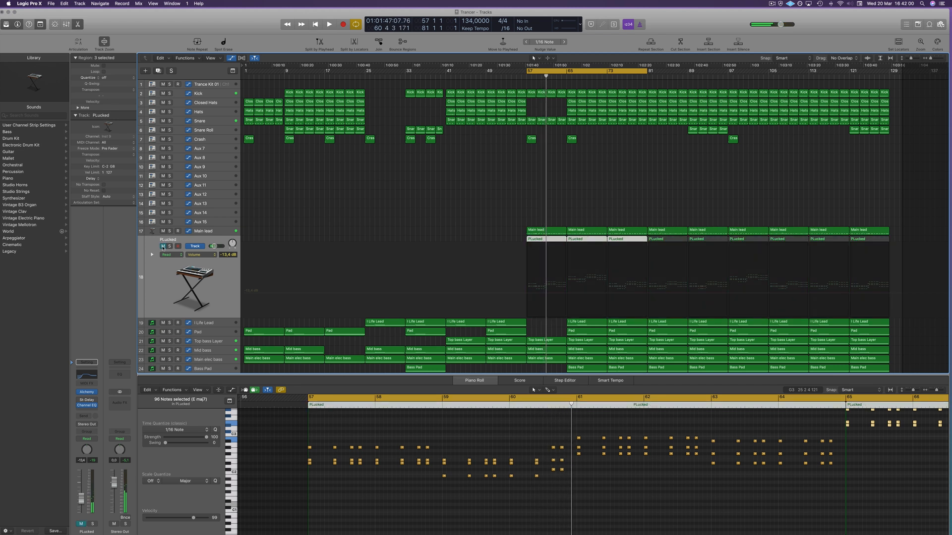
pyautogui.press('space')
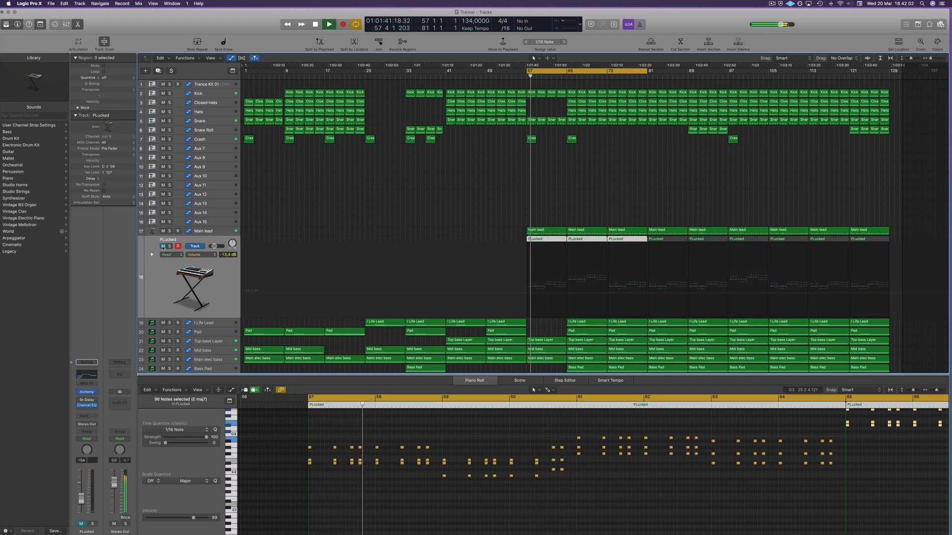
pyautogui.click(162, 247)
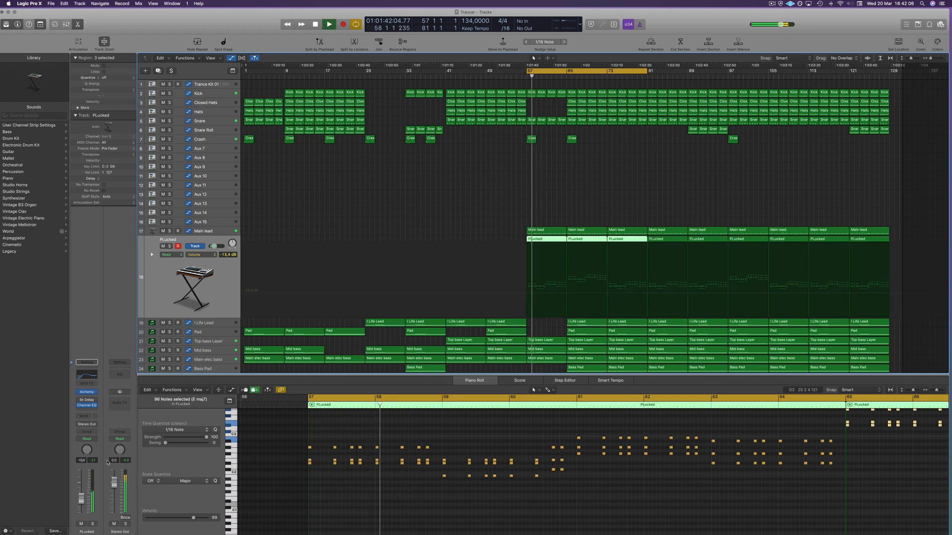
# Step: Lower the PLucked track's volume to -15.0 dB, and in its Channel EQ raise the low cut to about 230 Hz and ease the high-shelf cut
pyautogui.moveTo(82, 499); pyautogui.dragTo(81, 501)
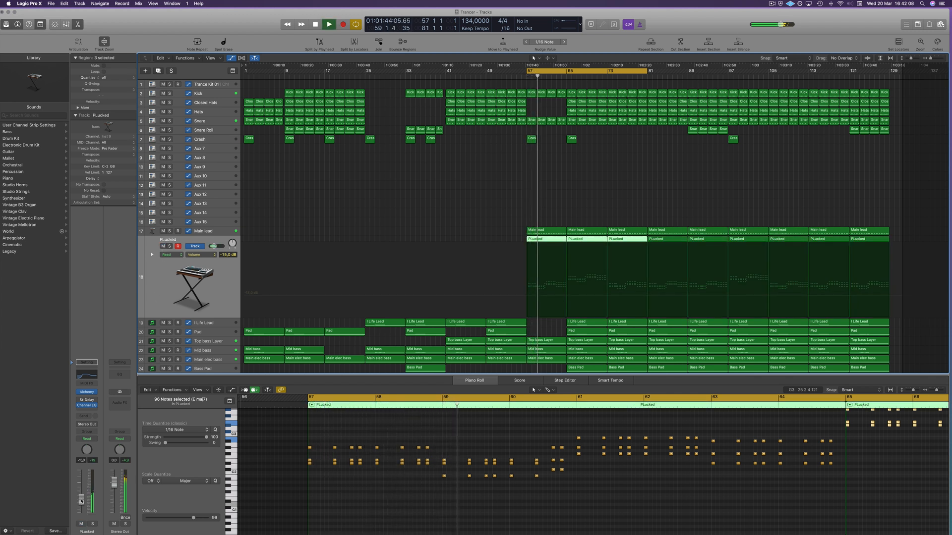
pyautogui.click(87, 379)
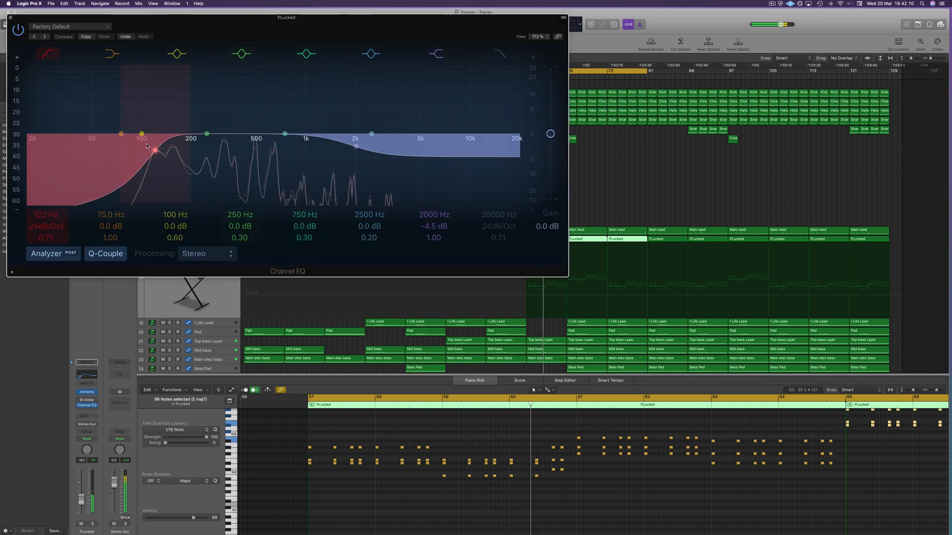
pyautogui.moveTo(161, 150); pyautogui.dragTo(207, 149)
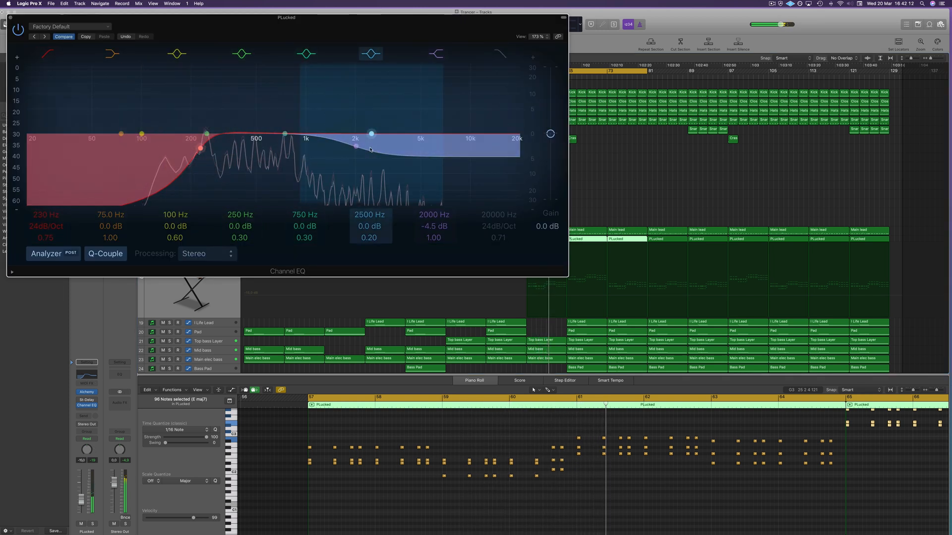
pyautogui.moveTo(357, 146); pyautogui.dragTo(369, 138)
pyautogui.moveTo(202, 148); pyautogui.dragTo(203, 149)
pyautogui.click(11, 17)
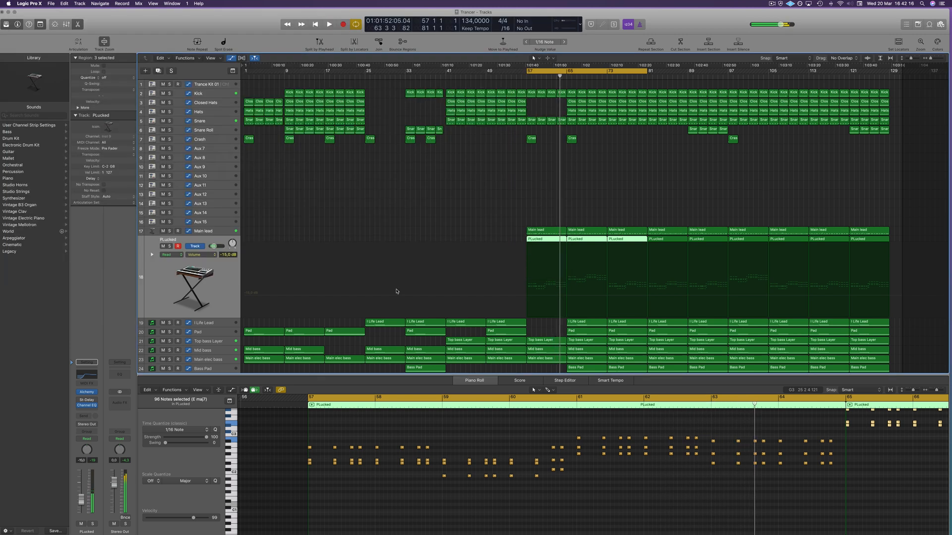
# Step: Solo the PLucked and Main lead tracks, listen to them together from bar 57, and clear the solos
pyautogui.press('Return')
pyautogui.click(169, 246)
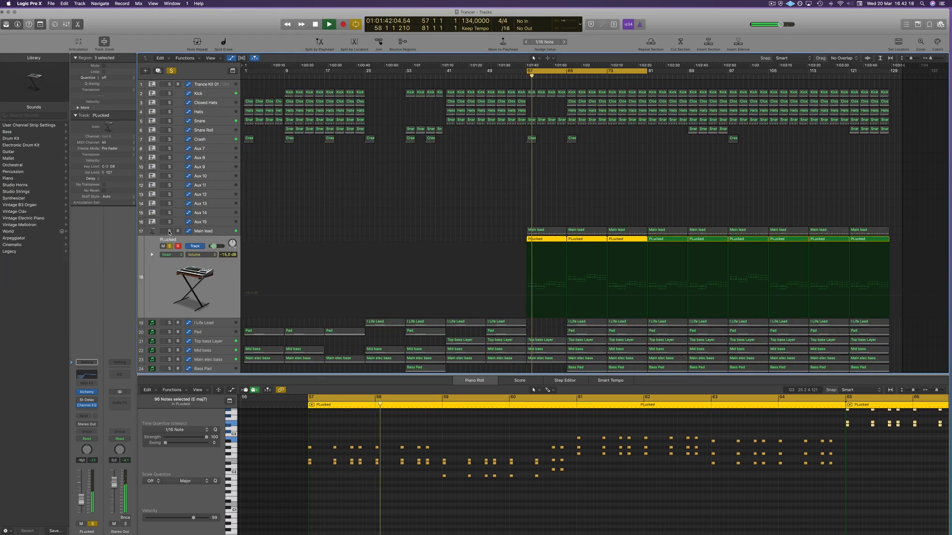
pyautogui.click(169, 232)
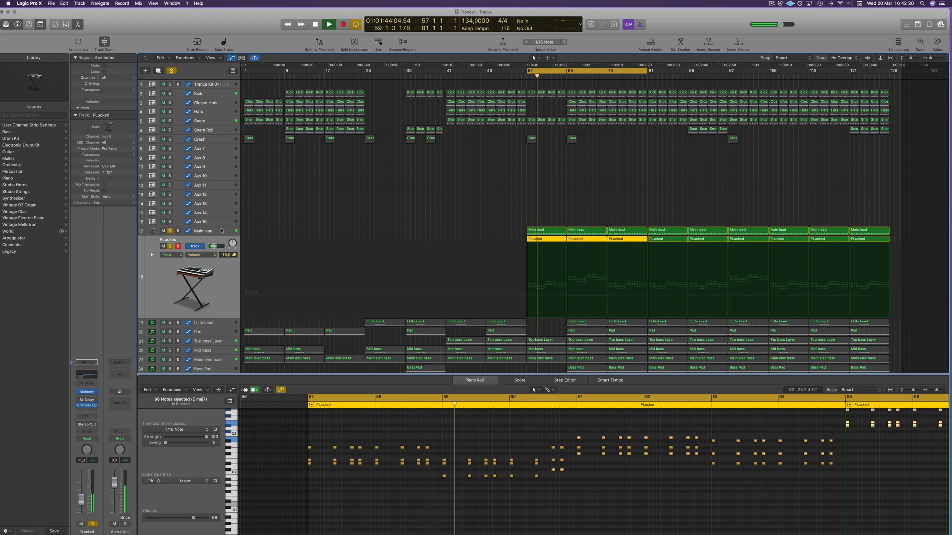
pyautogui.click(221, 231)
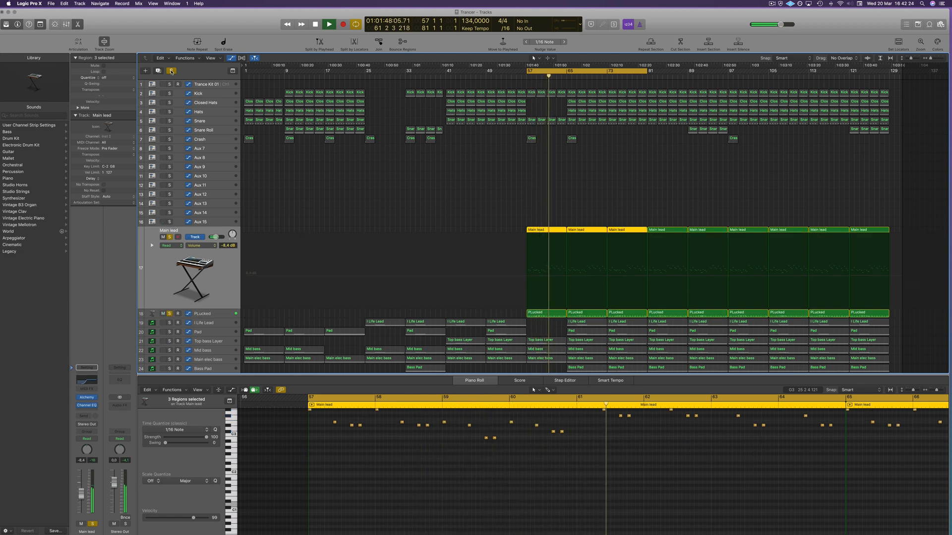
pyautogui.click(171, 71)
pyautogui.press('space')
# Step: Play the full mix from bar 57 and open the Main lead track's Alchemy instrument to check its sound
pyautogui.click(416, 219)
pyautogui.press('space')
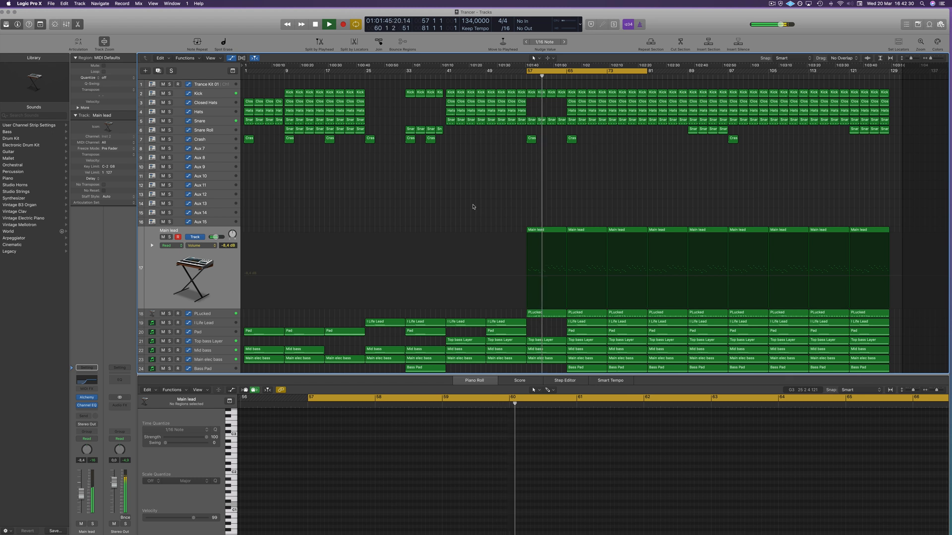
pyautogui.click(165, 279)
pyautogui.press('space')
pyautogui.press('space')
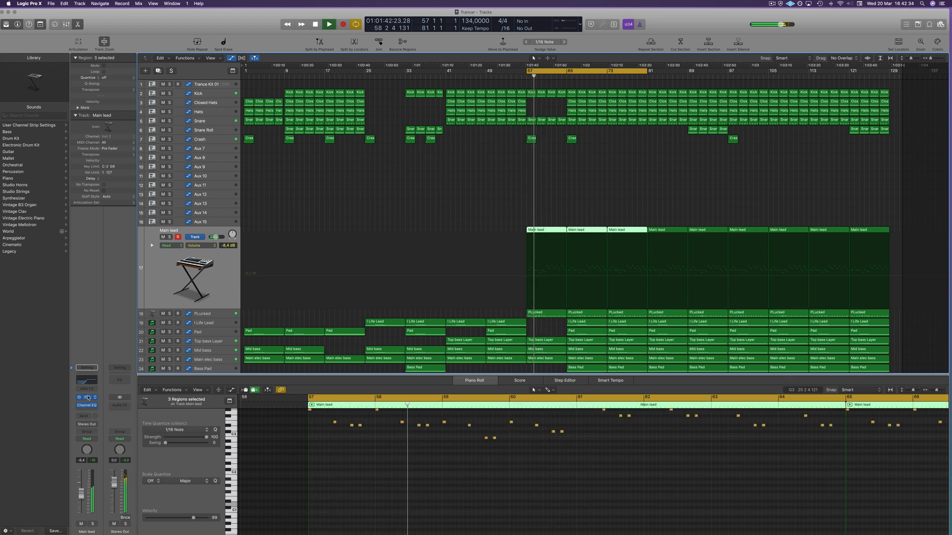
pyautogui.click(87, 397)
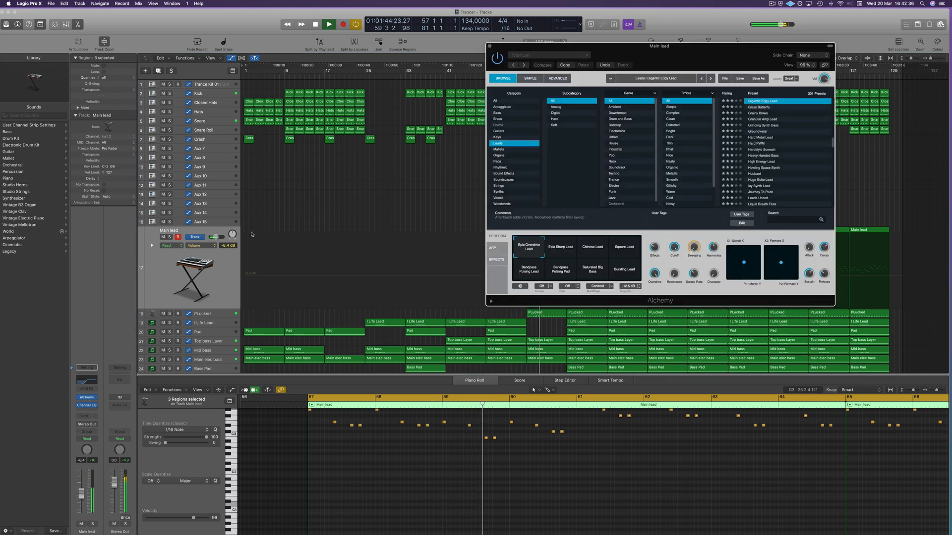
pyautogui.moveTo(722, 64); pyautogui.dragTo(684, 68)
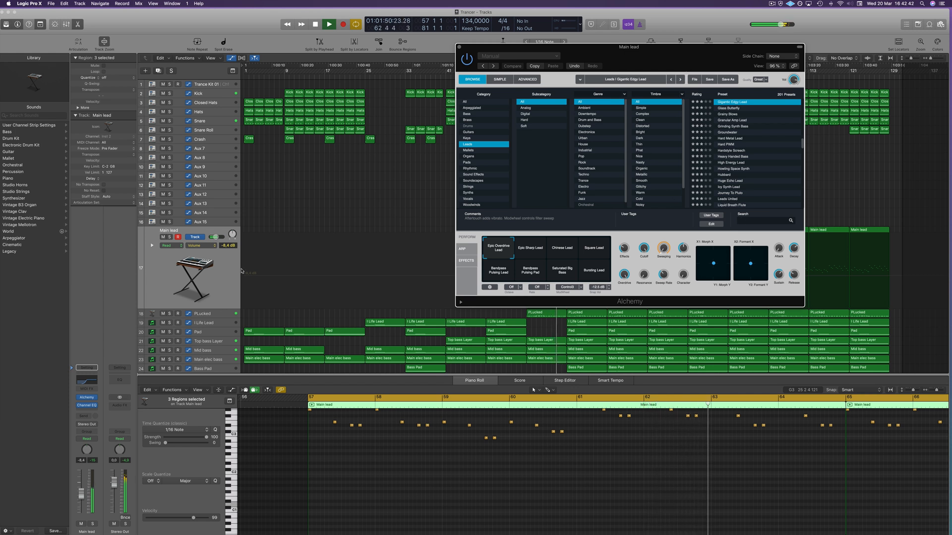
pyautogui.press('space')
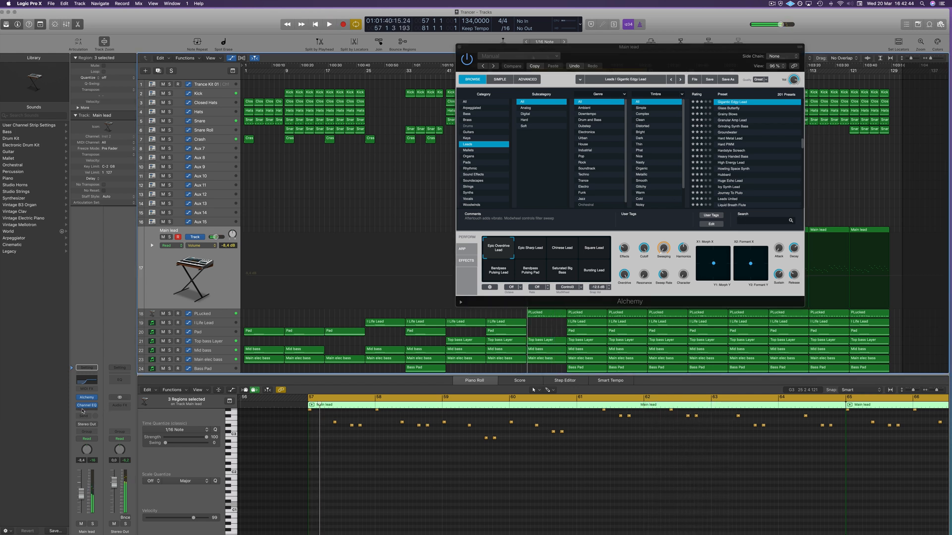
# Step: Insert a stereo Step FX multi-effect on the Main lead track after the Channel EQ and close the Alchemy window
pyautogui.click(83, 411)
pyautogui.moveTo(88, 518)
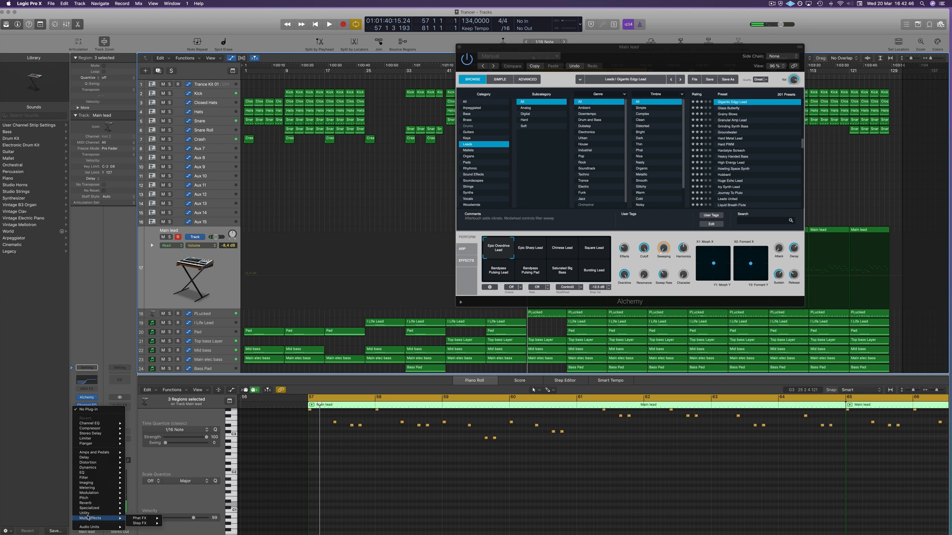
pyautogui.moveTo(152, 524)
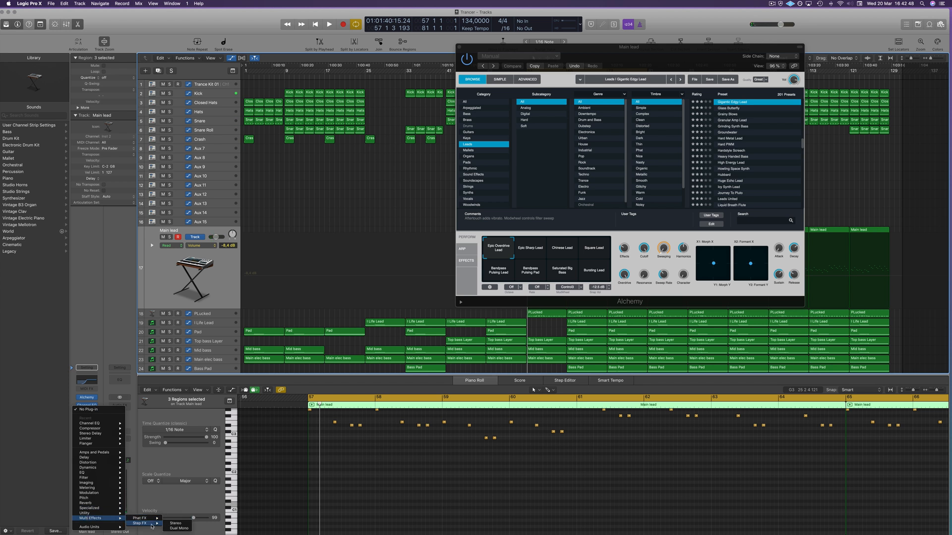
pyautogui.click(172, 524)
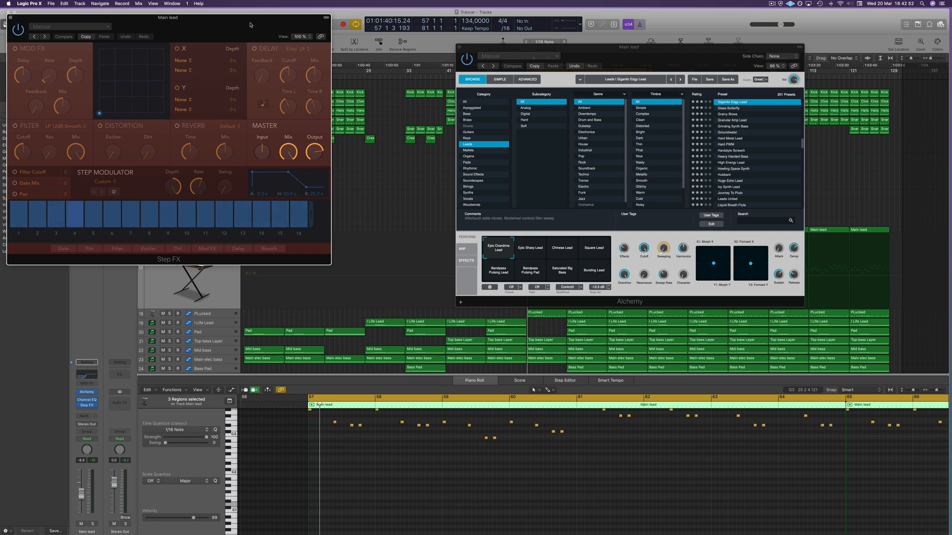
pyautogui.moveTo(251, 25); pyautogui.dragTo(663, 88)
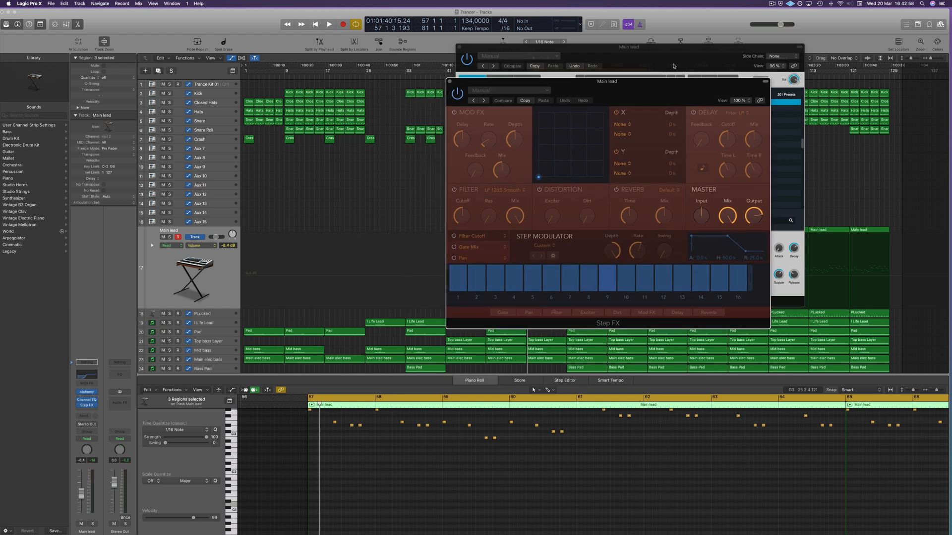
pyautogui.click(683, 51)
pyautogui.moveTo(682, 51); pyautogui.dragTo(429, 58)
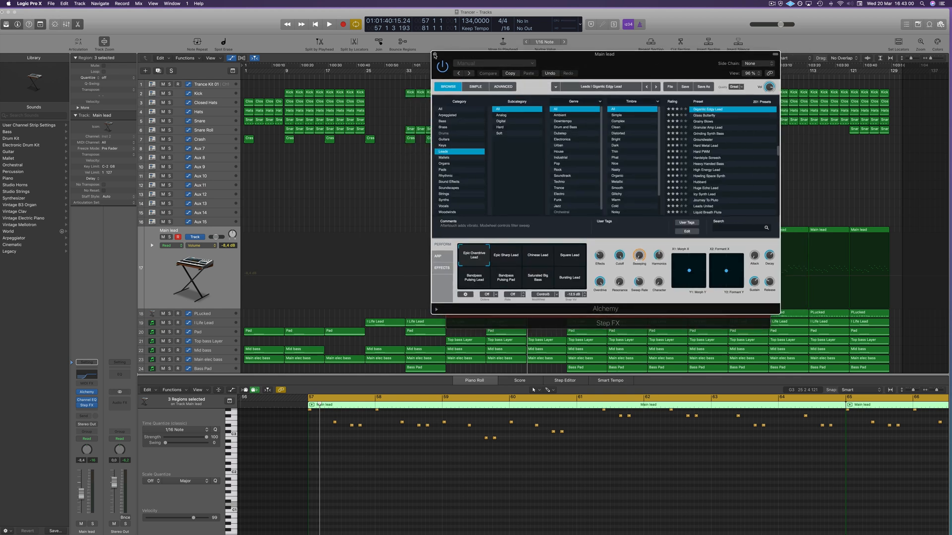
pyautogui.click(435, 54)
pyautogui.moveTo(627, 83); pyautogui.dragTo(418, 80)
# Step: Audition Step FX presets during playback, load Chaos Spring on the Main lead, and raise the track's volume to -5.8 dB
pyautogui.press('space')
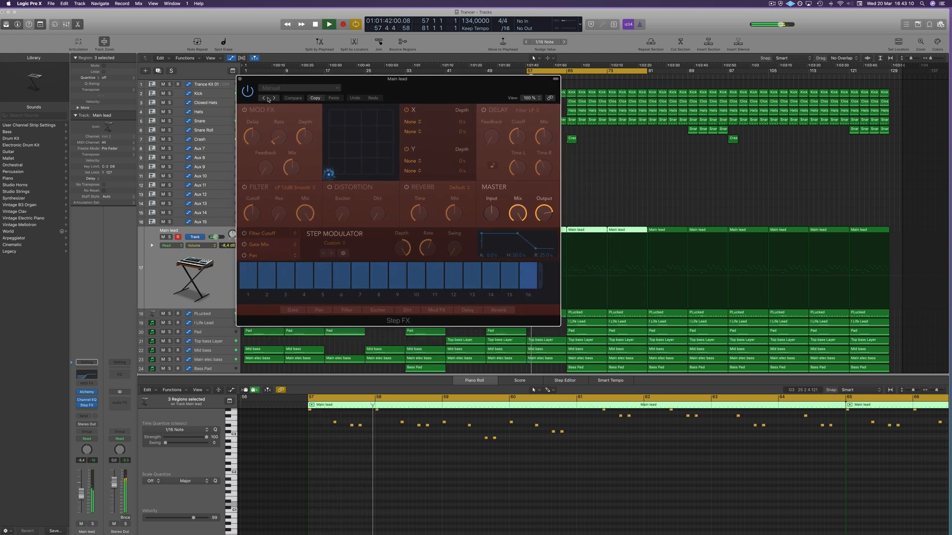
pyautogui.click(274, 100)
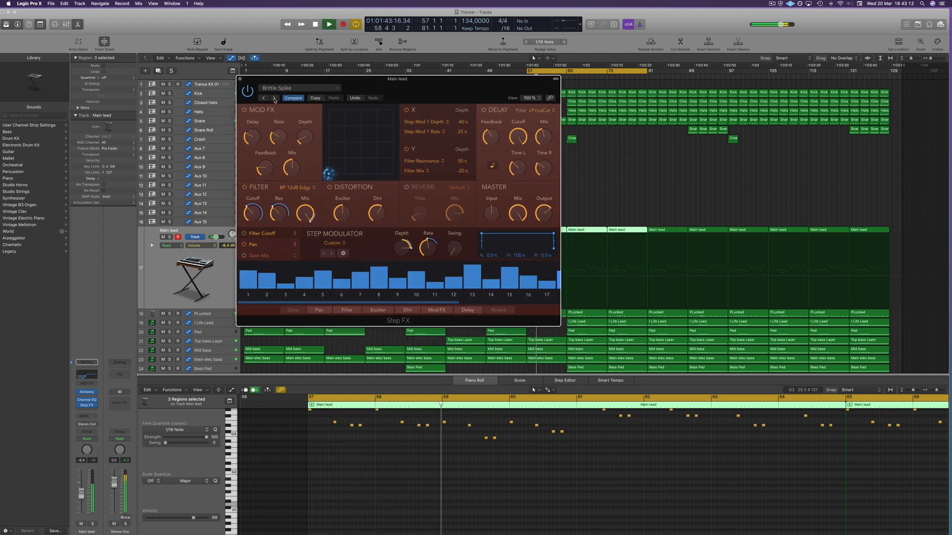
pyautogui.moveTo(364, 92); pyautogui.dragTo(458, 100)
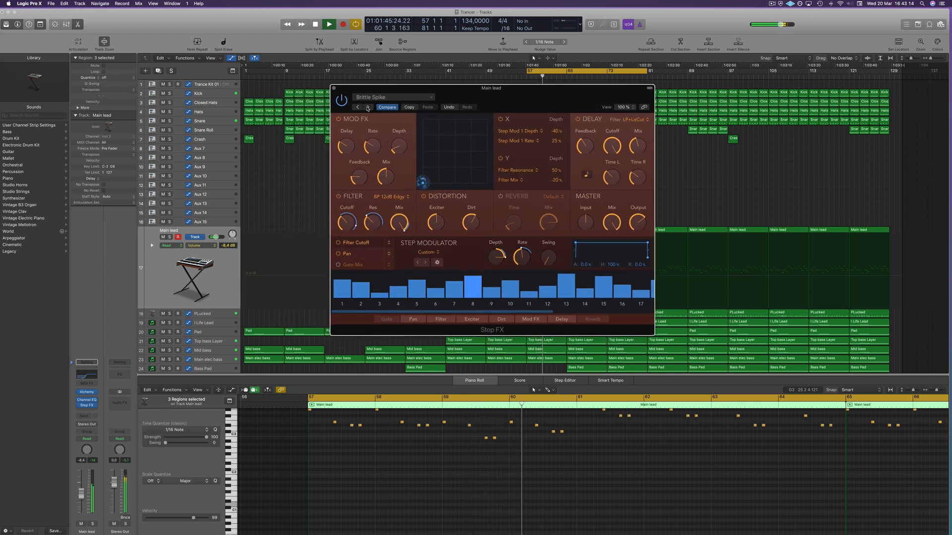
pyautogui.click(367, 107)
pyautogui.moveTo(532, 96); pyautogui.dragTo(364, 96)
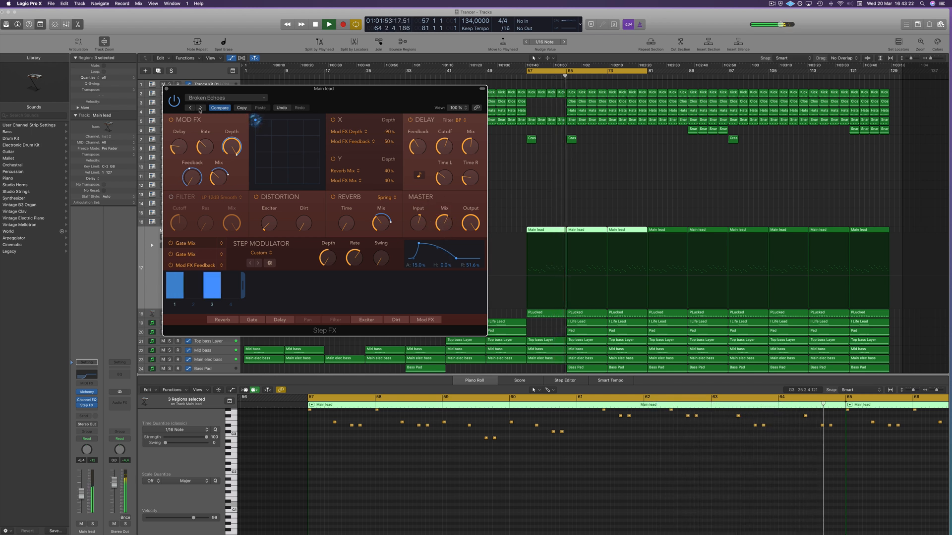
pyautogui.click(200, 108)
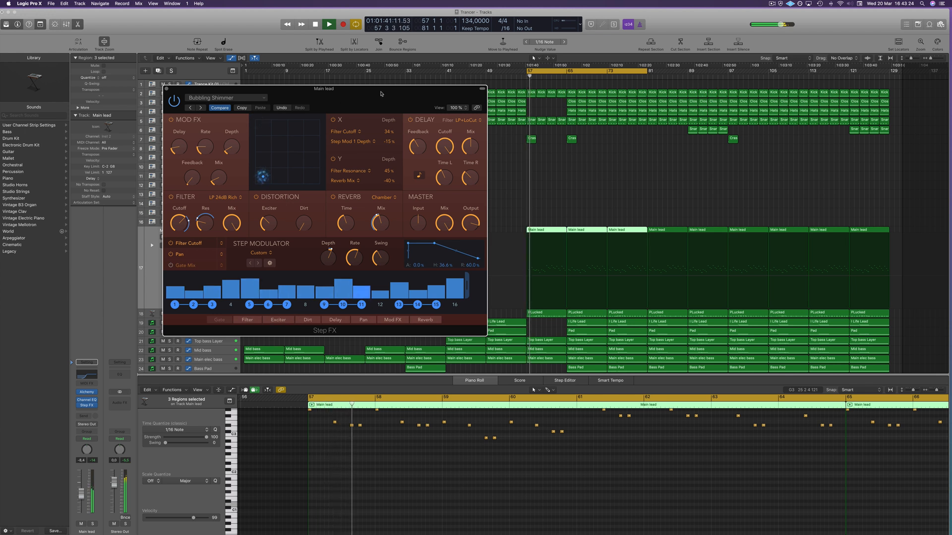
pyautogui.moveTo(200, 112); pyautogui.dragTo(252, 89)
pyautogui.click(252, 85)
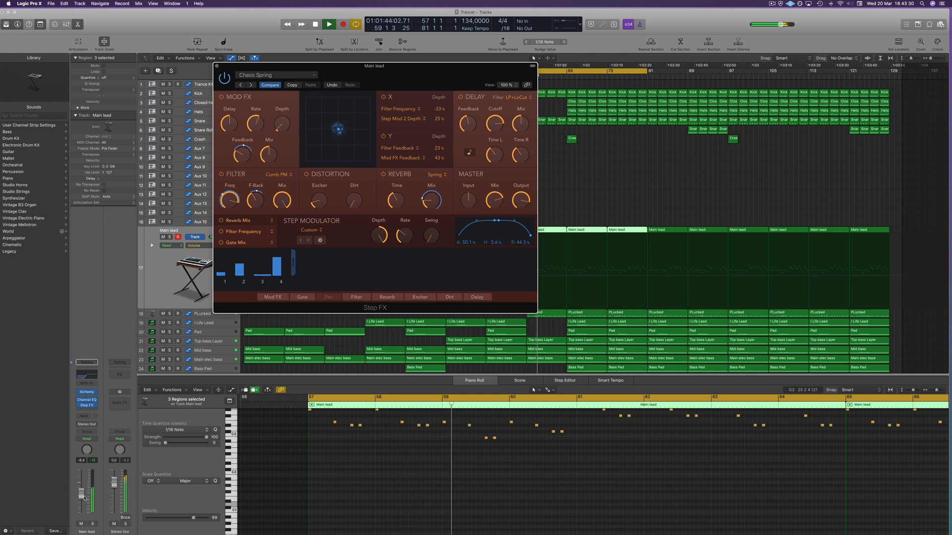
pyautogui.moveTo(81, 495); pyautogui.dragTo(83, 493)
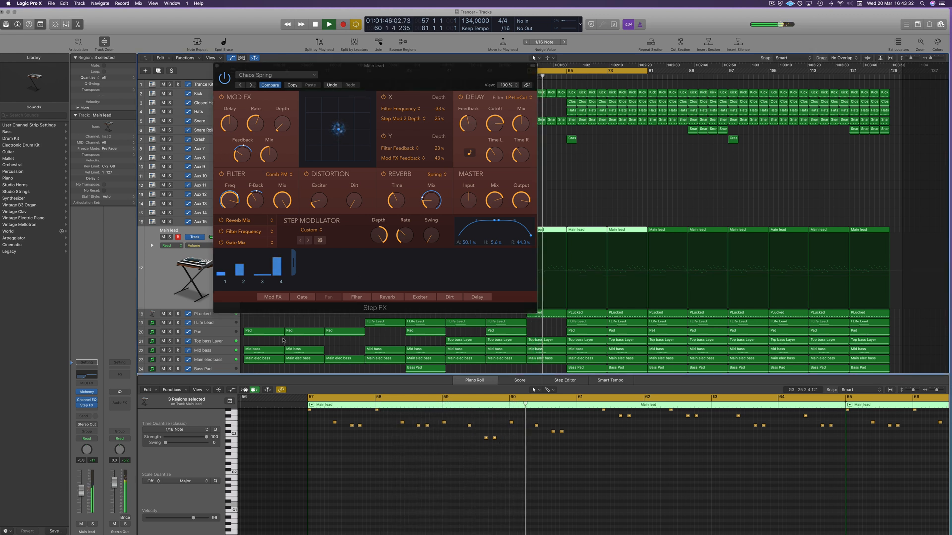
pyautogui.moveTo(411, 78); pyautogui.dragTo(423, 81)
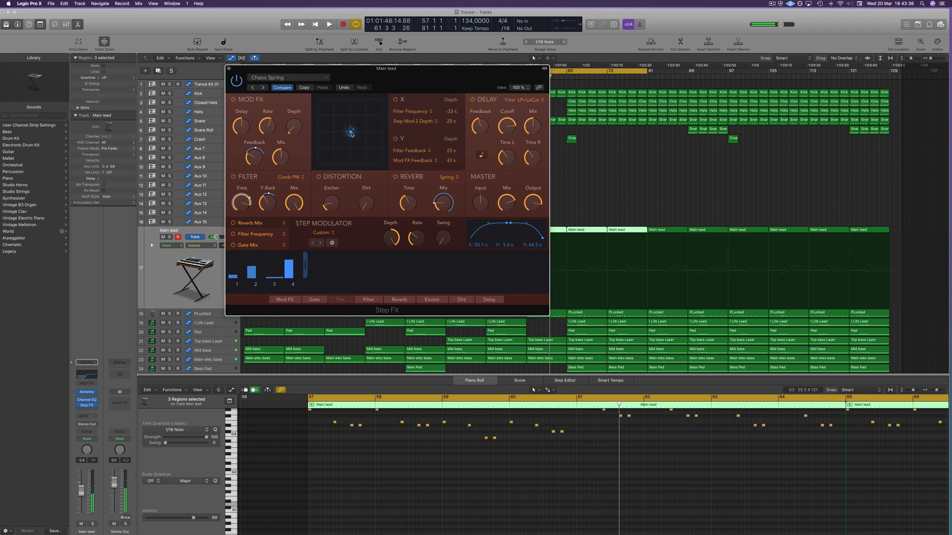
# Step: Try a lower XY pad position in the Main lead's Step FX during playback and return the puck to near the centre
pyautogui.press('space')
pyautogui.moveTo(351, 134)
pyautogui.mouseDown()
pyautogui.moveTo(323, 106)
pyautogui.moveTo(378, 110)
pyautogui.moveTo(381, 162)
pyautogui.moveTo(348, 162)
pyautogui.moveTo(350, 133)
pyautogui.moveTo(350, 148)
pyautogui.mouseUp()
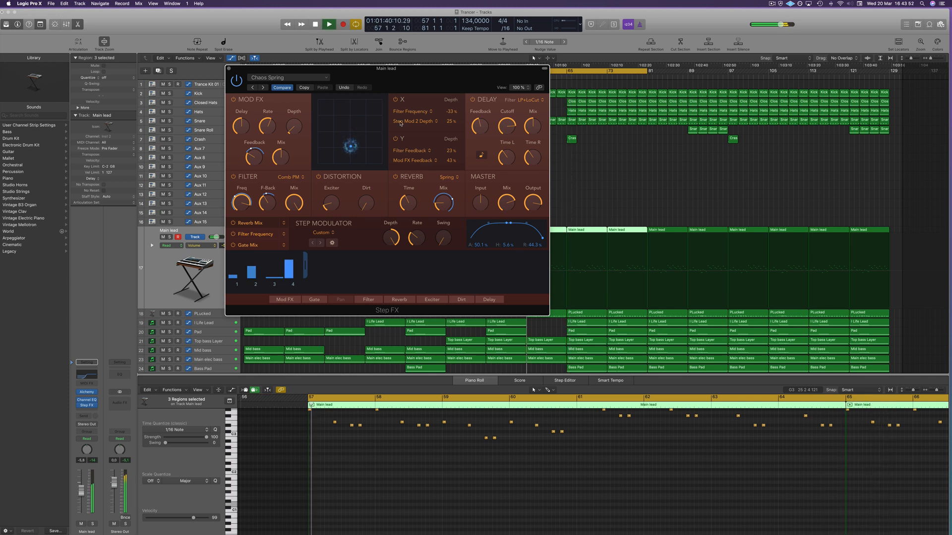
pyautogui.moveTo(424, 75); pyautogui.dragTo(403, 77)
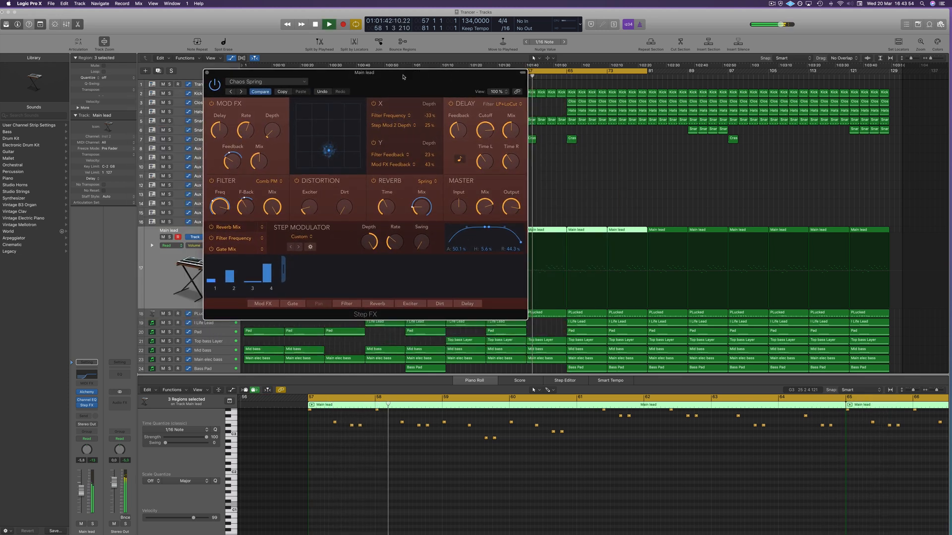
pyautogui.moveTo(328, 150); pyautogui.dragTo(328, 135)
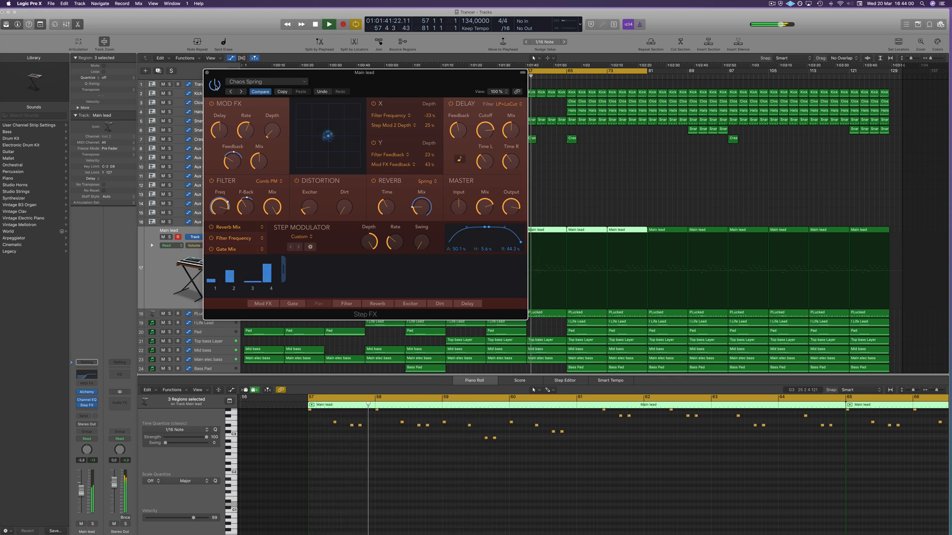
pyautogui.press('space')
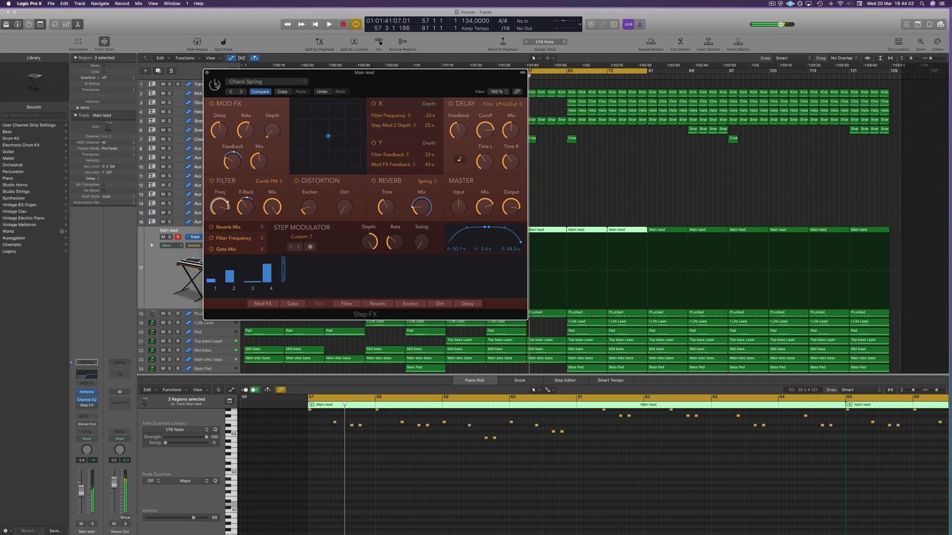
pyautogui.press('space')
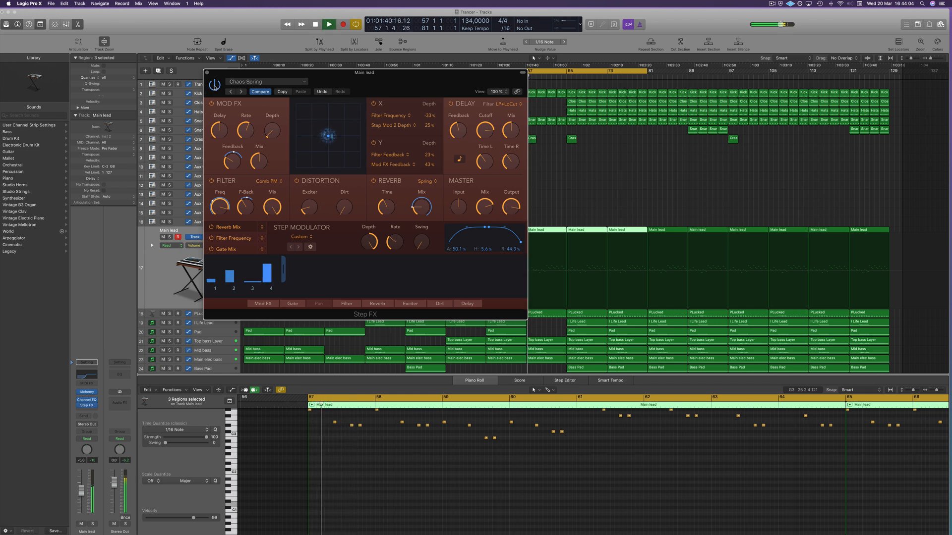
# Step: Raise the Main lead track's volume to -4.7 dB during playback and close the Step FX window
pyautogui.moveTo(218, 73); pyautogui.dragTo(248, 75)
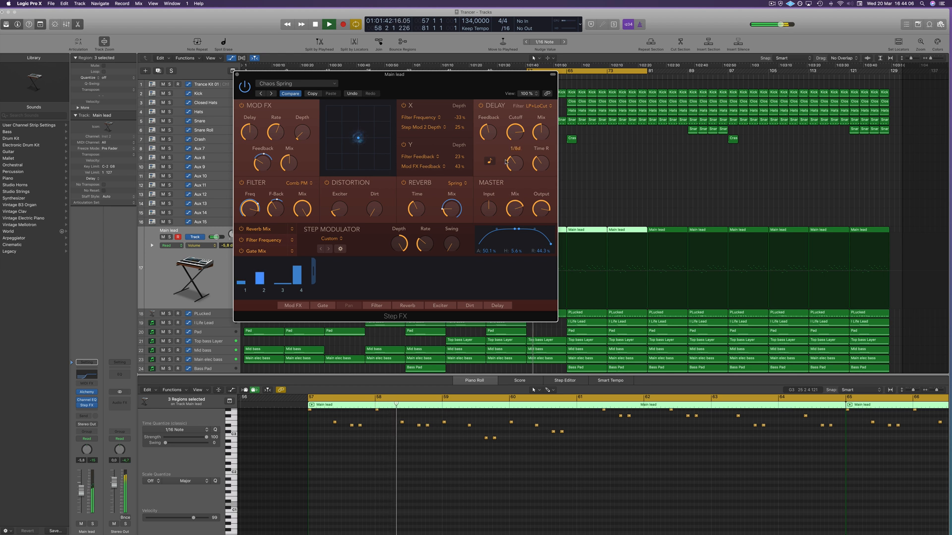
pyautogui.moveTo(439, 82); pyautogui.dragTo(465, 86)
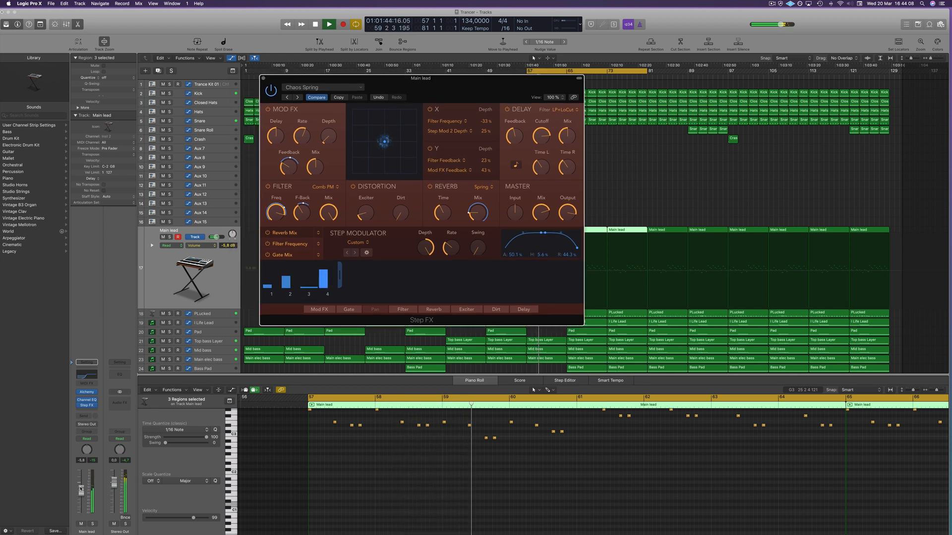
pyautogui.moveTo(84, 504); pyautogui.dragTo(81, 486)
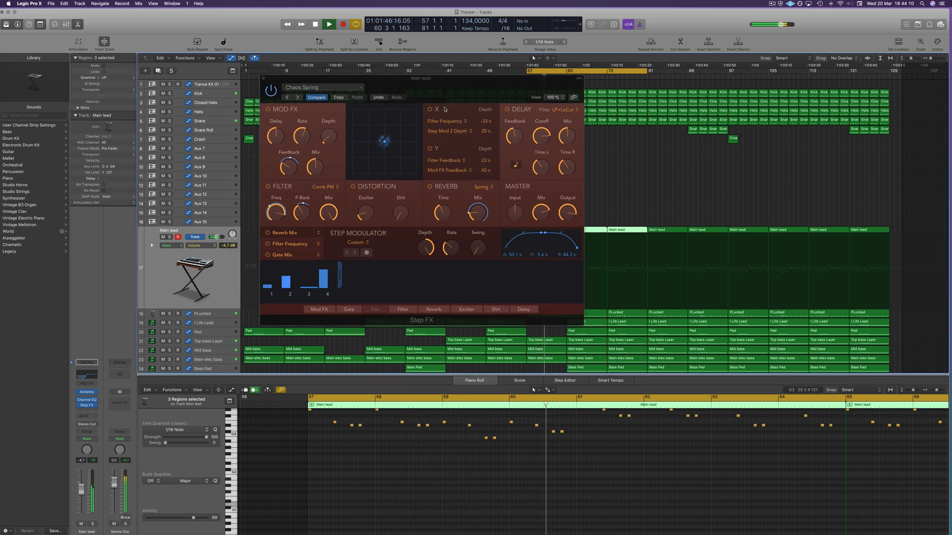
pyautogui.moveTo(470, 85); pyautogui.dragTo(413, 150)
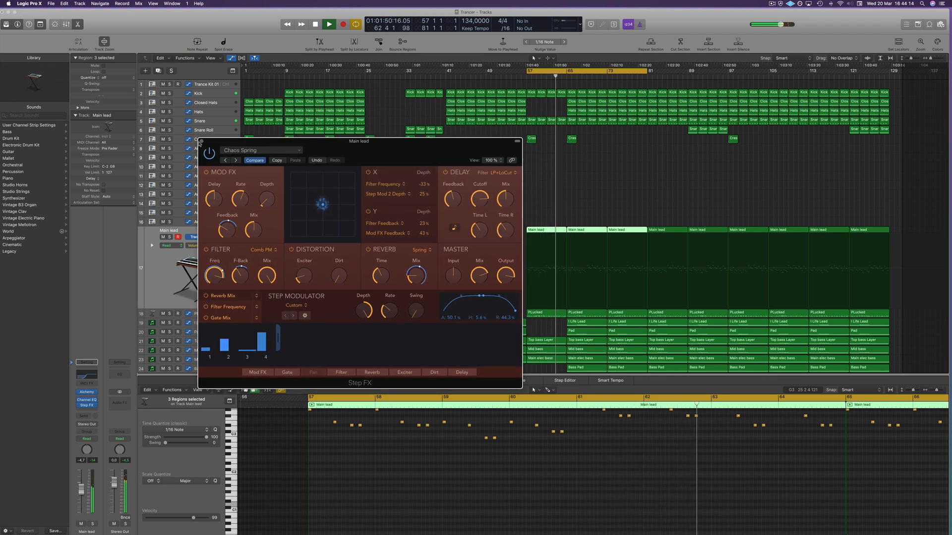
pyautogui.press('super+w')
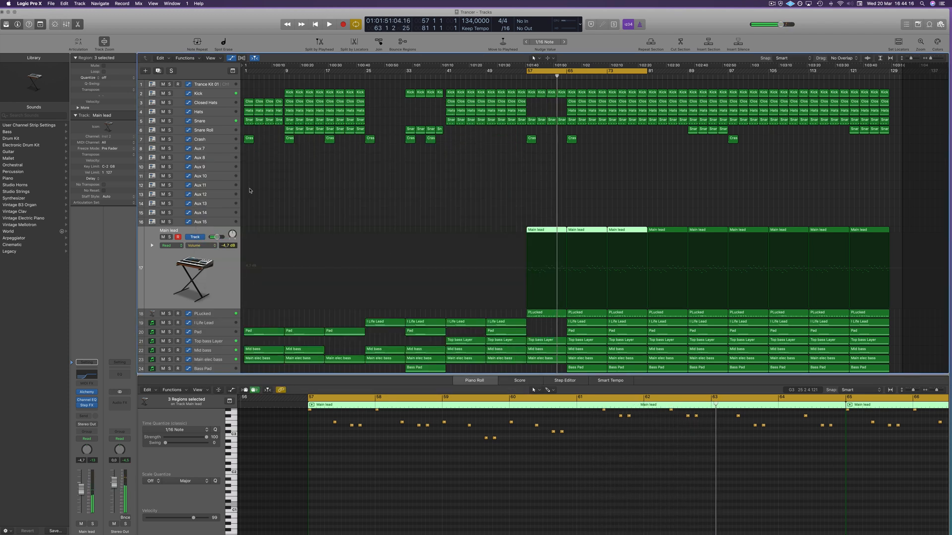
# Step: Duplicate the Main lead track with its settings and copy all of its regions onto the new track at the same positions
pyautogui.press('super+d')
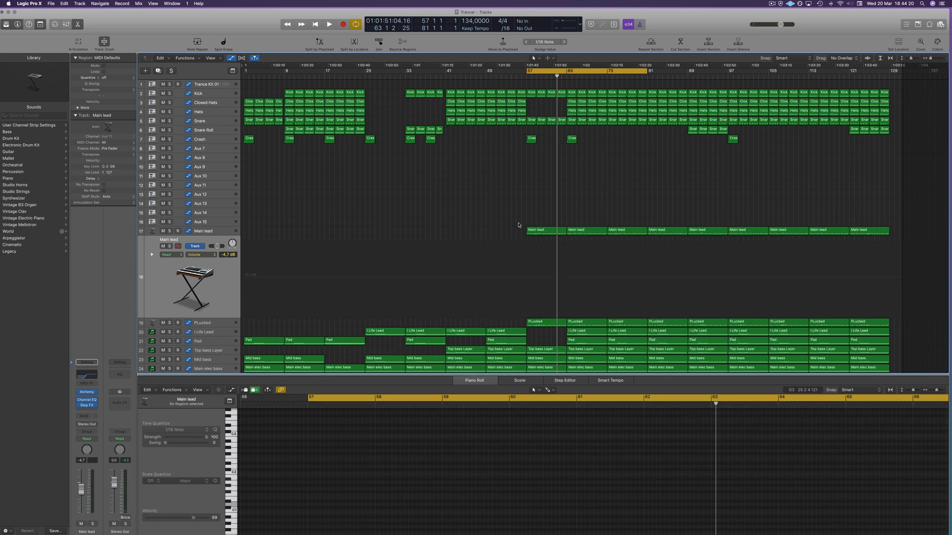
pyautogui.moveTo(685, 224); pyautogui.dragTo(911, 222)
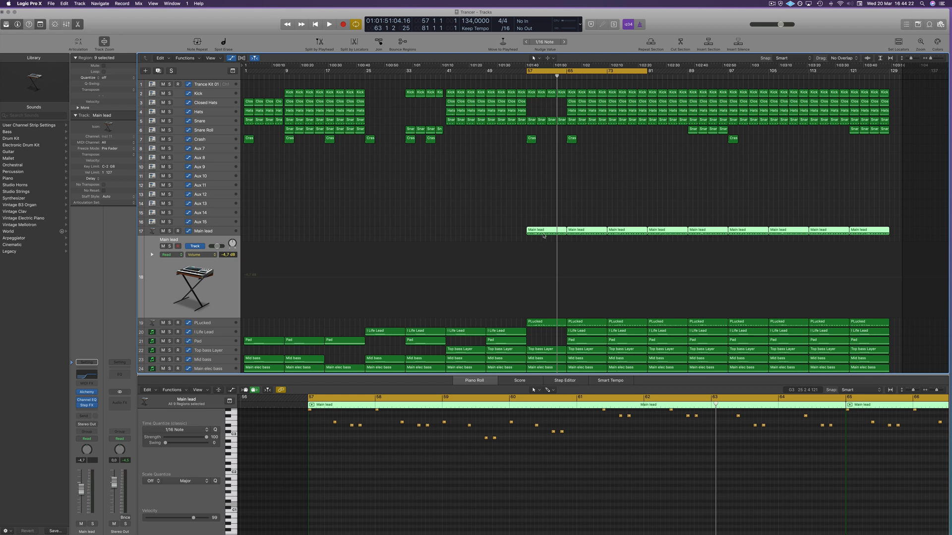
pyautogui.moveTo(544, 236); pyautogui.dragTo(543, 248)
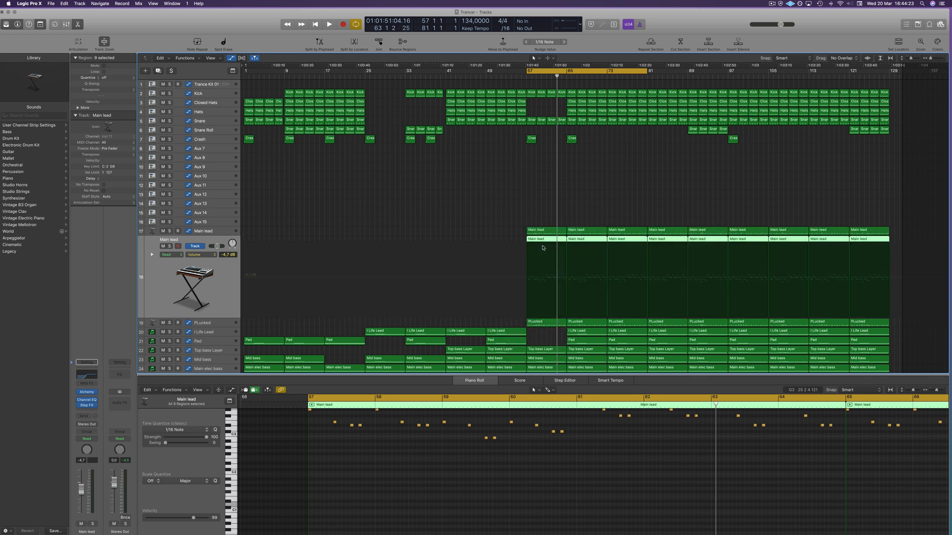
# Step: Bypass Step FX on the duplicate Main lead, then balance levels during playback, setting the duplicate to -13.8 dB and the original to -10.4 dB
pyautogui.click(224, 301)
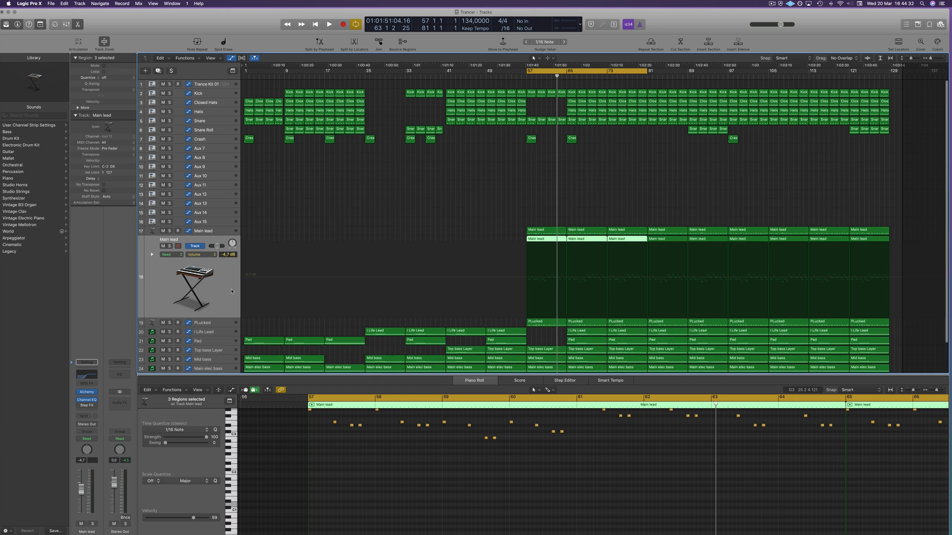
pyautogui.press('space')
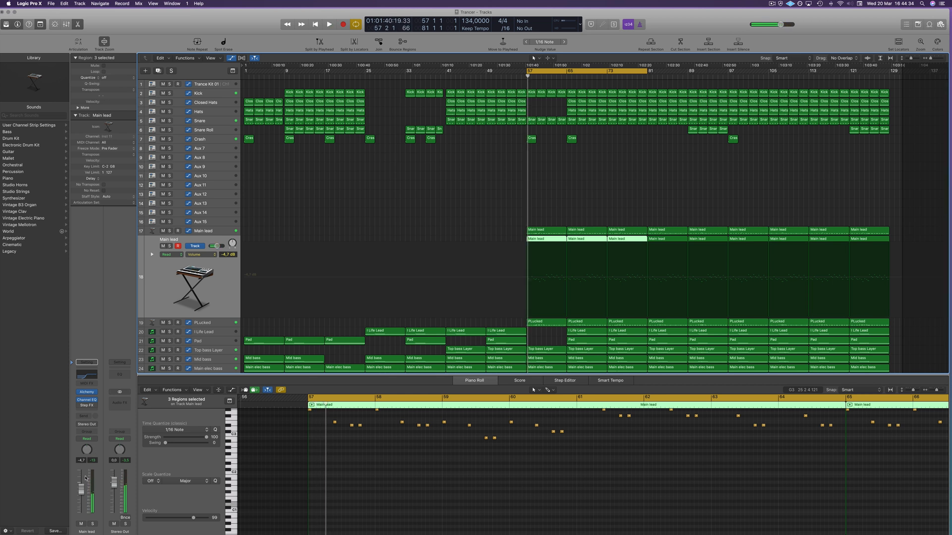
pyautogui.press('space')
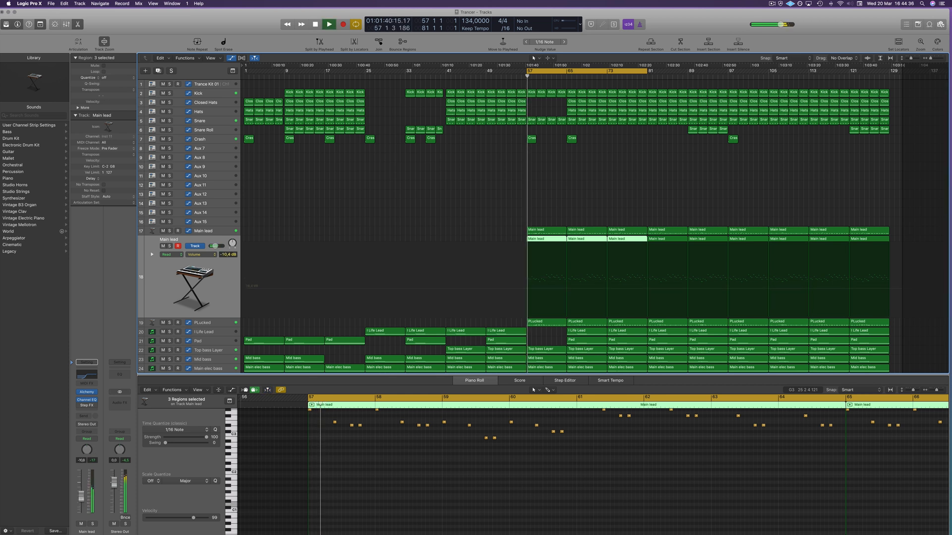
pyautogui.moveTo(80, 498); pyautogui.dragTo(81, 508)
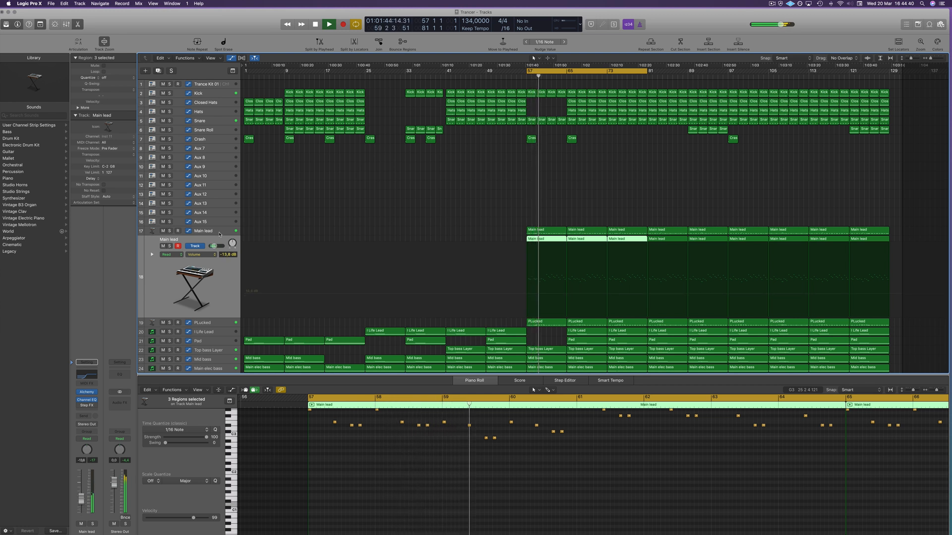
pyautogui.click(205, 231)
pyautogui.moveTo(81, 494); pyautogui.dragTo(82, 498)
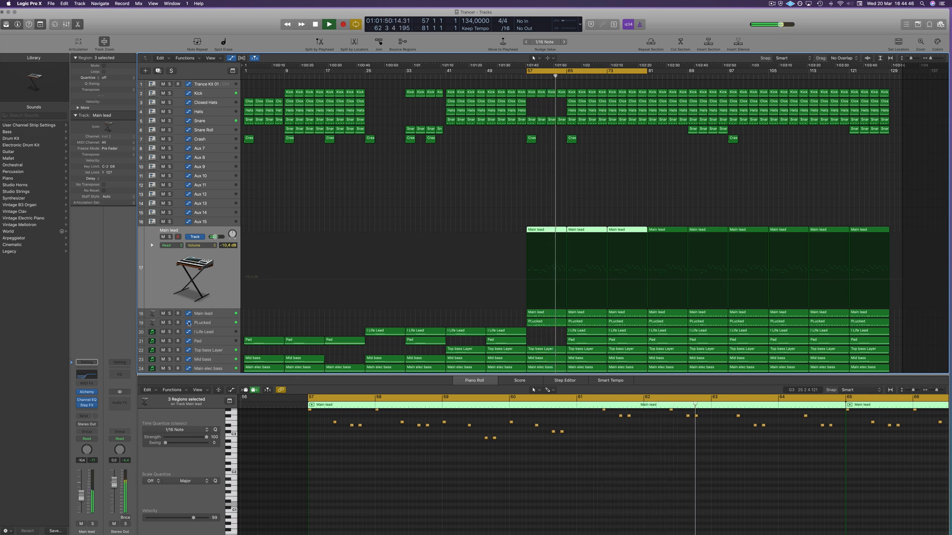
# Step: Solo the original and duplicate Main lead tracks one after the other, then solo both together
pyautogui.click(170, 237)
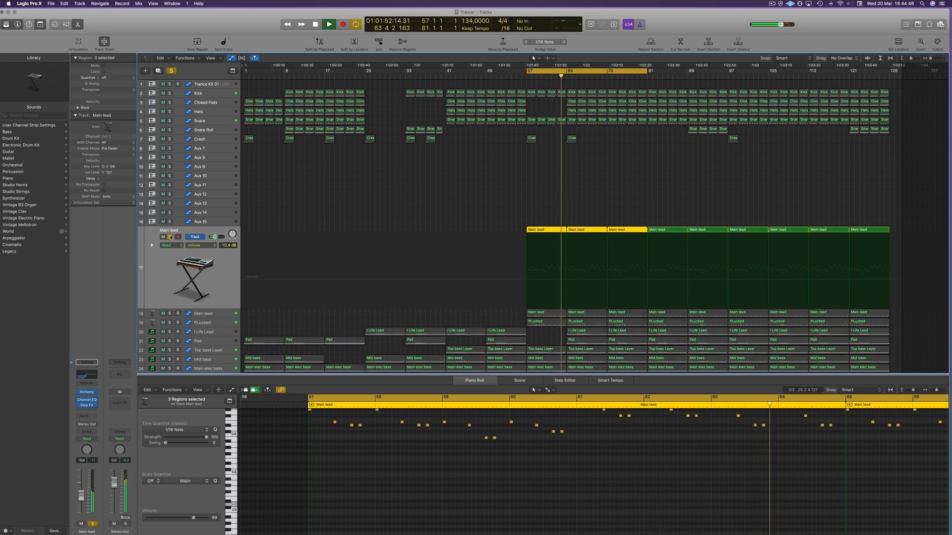
pyautogui.click(170, 237)
pyautogui.click(170, 313)
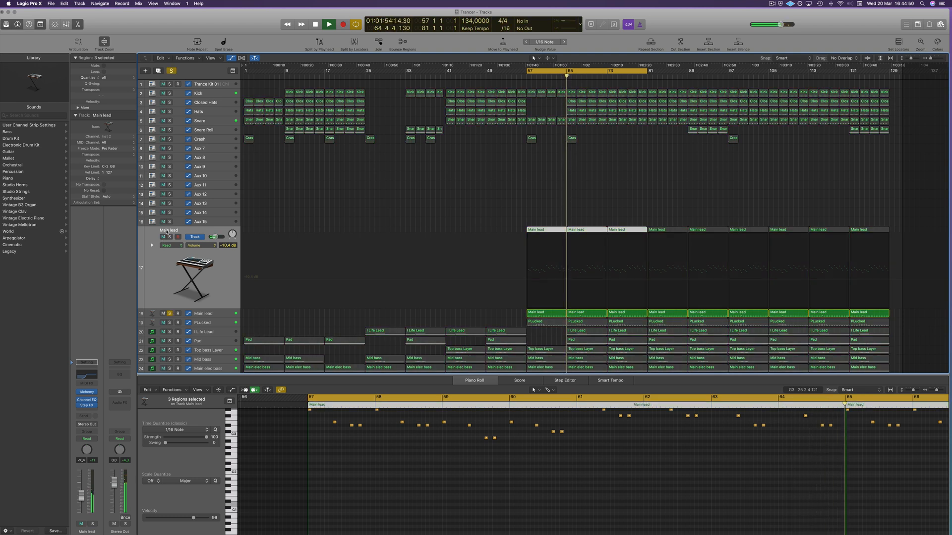
pyautogui.click(169, 237)
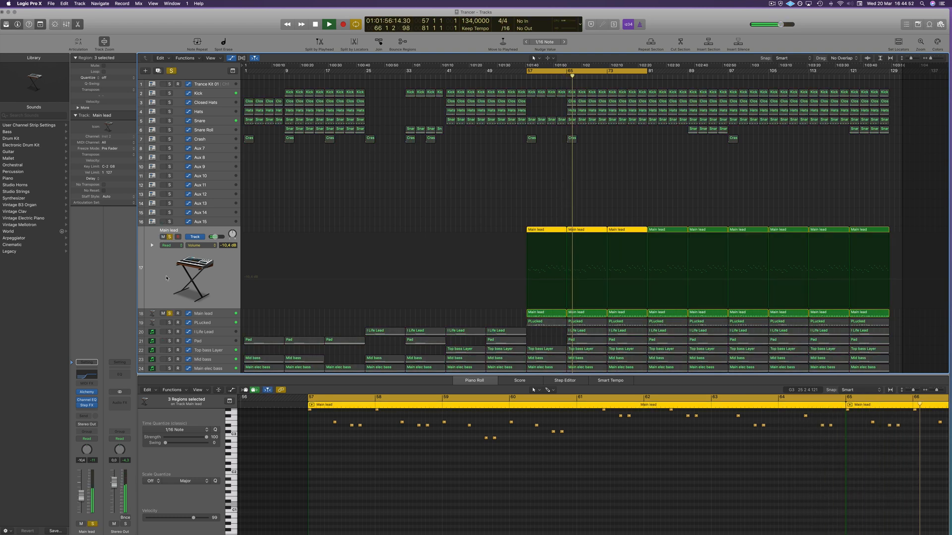
# Step: Show the mixer, select both Main lead channels, and route their outputs to Bus 4
pyautogui.press('x')
pyautogui.click(516, 529)
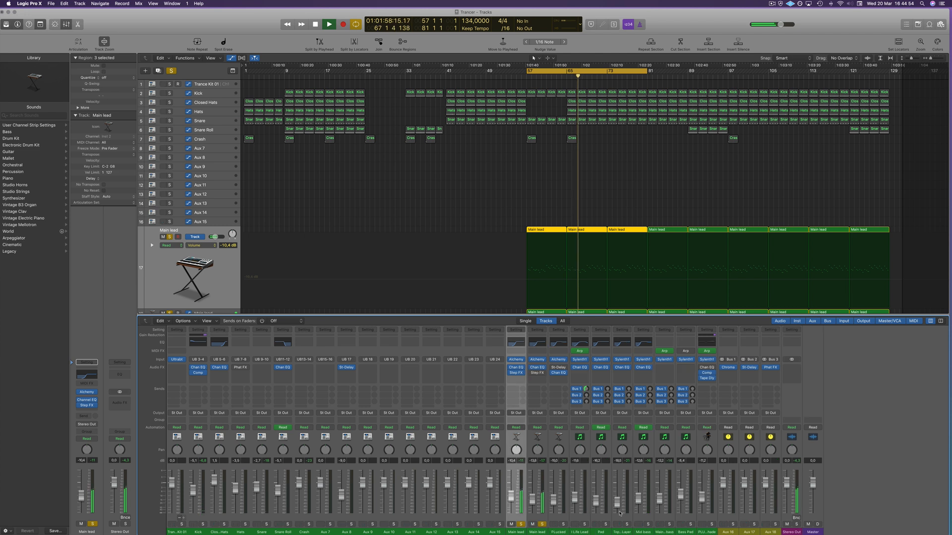
pyautogui.keyDown('shift'); pyautogui.click(536, 533); pyautogui.keyUp('shift')
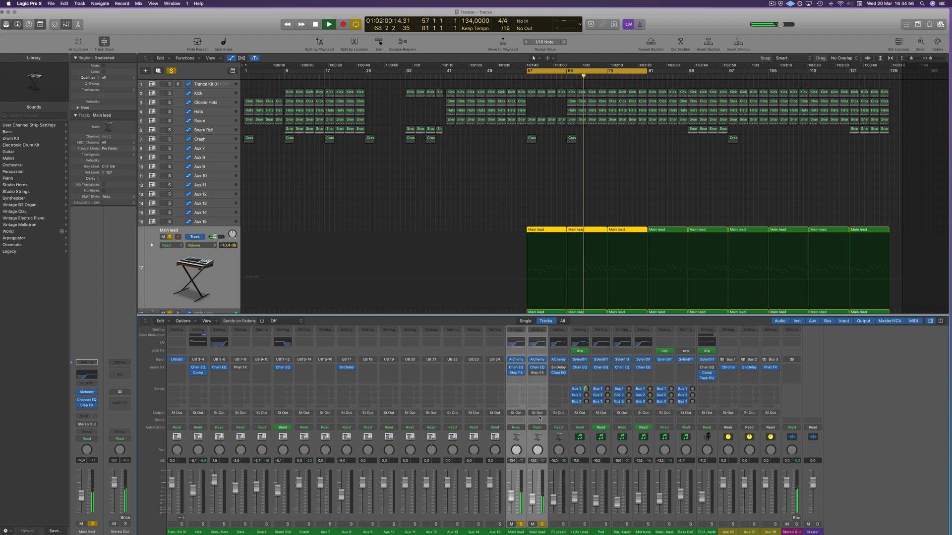
pyautogui.click(537, 413)
pyautogui.moveTo(541, 435)
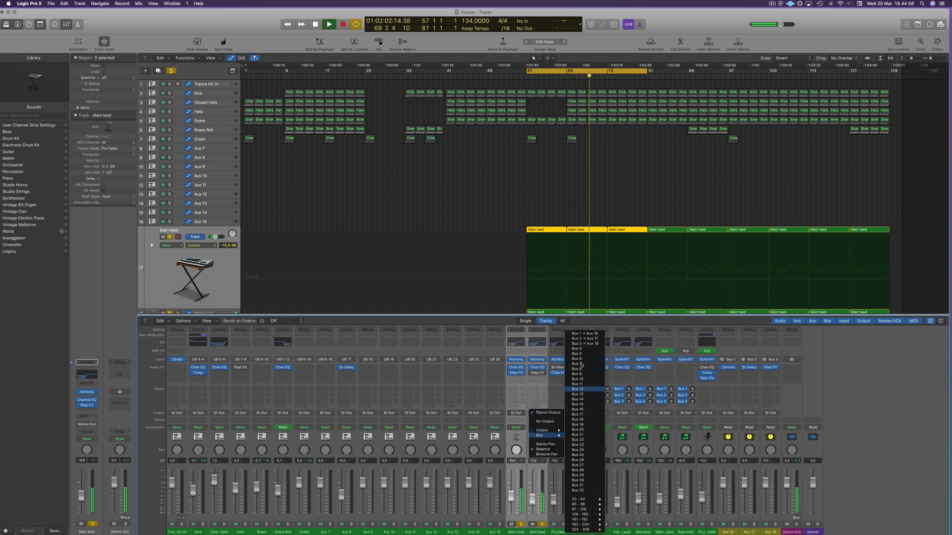
pyautogui.click(583, 350)
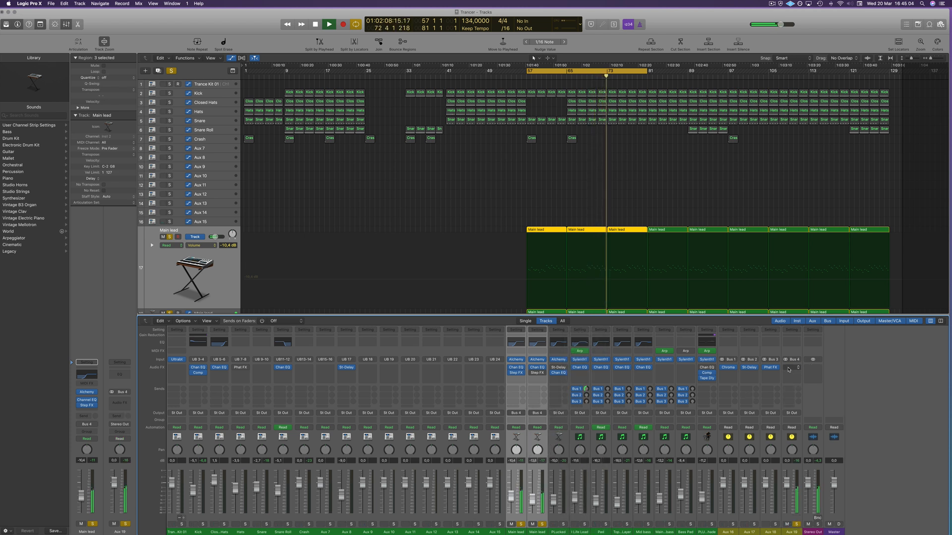
# Step: Insert a stereo Compressor on the new Aux channel fed by Bus 4
pyautogui.click(798, 369)
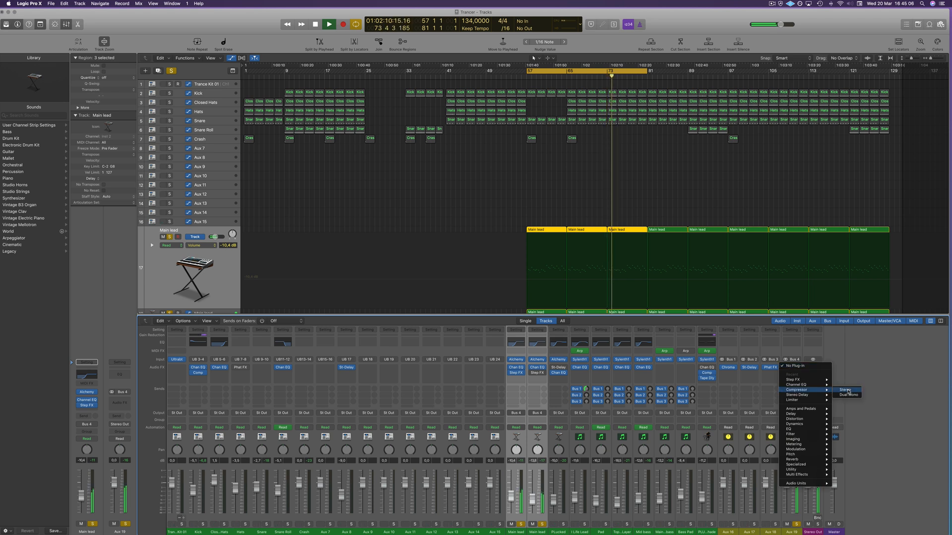
pyautogui.click(844, 389)
pyautogui.moveTo(217, 34); pyautogui.dragTo(416, 66)
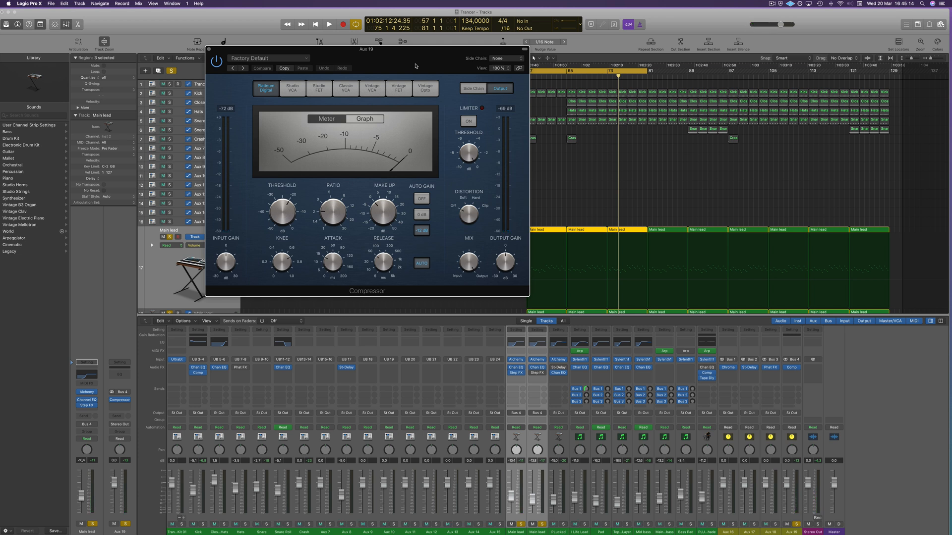
pyautogui.moveTo(421, 63); pyautogui.dragTo(472, 79)
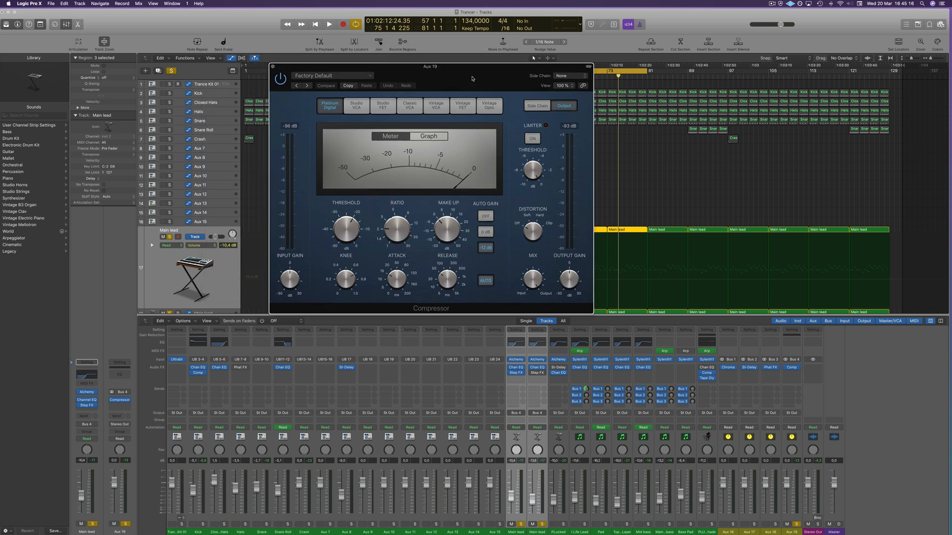
# Step: Set the Aux 19 Compressor's ratio to 3.7:1, its threshold to -30 dB and auto gain to off during playback
pyautogui.press('space')
pyautogui.moveTo(349, 240); pyautogui.dragTo(350, 237)
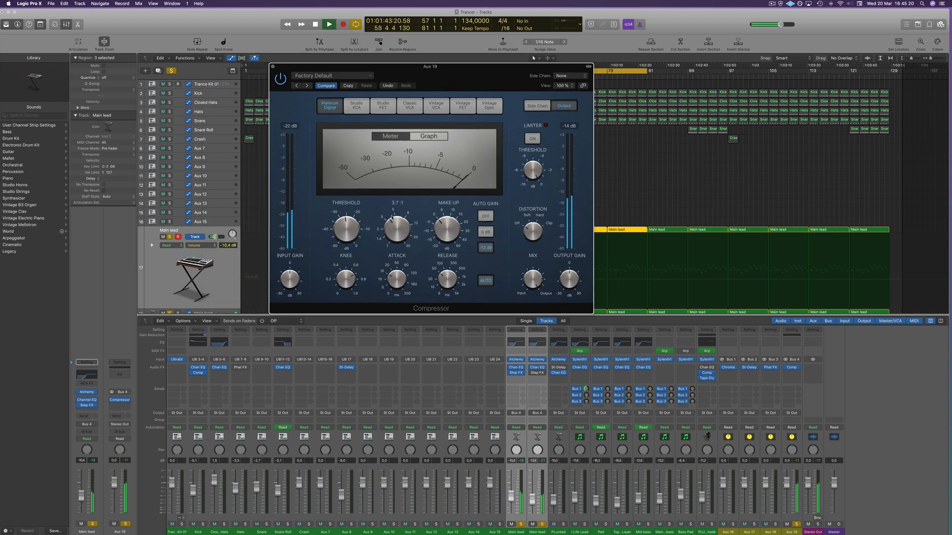
pyautogui.click(485, 216)
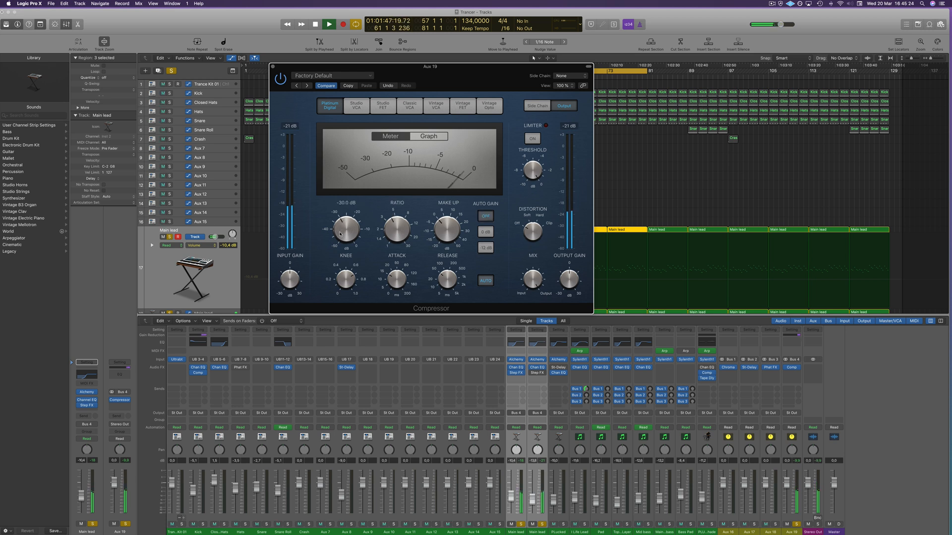
pyautogui.moveTo(279, 66); pyautogui.dragTo(291, 66)
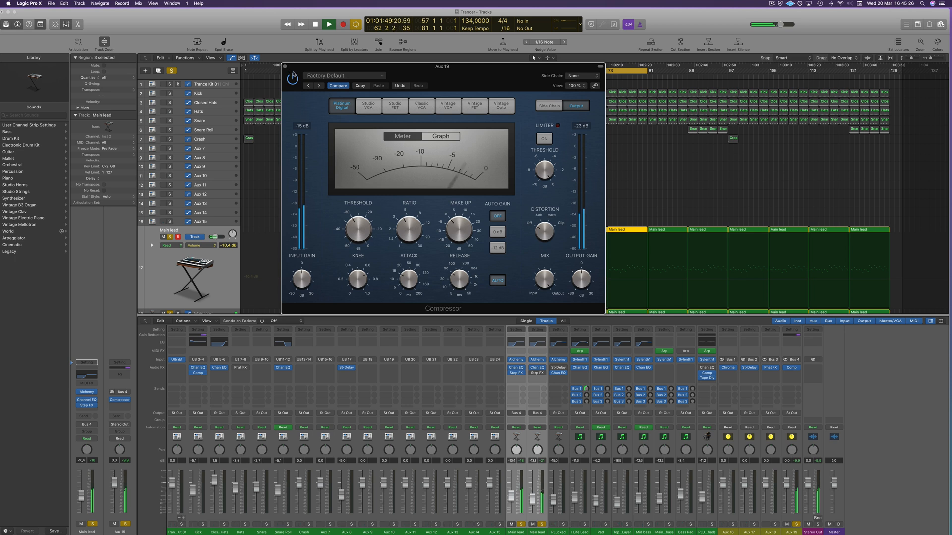
pyautogui.press('space')
pyautogui.press('space')
# Step: Raise the Compressor's output gain, compare the sound with the effect bypassed and active, and close its window
pyautogui.moveTo(588, 286); pyautogui.dragTo(588, 277)
pyautogui.moveTo(400, 71); pyautogui.dragTo(486, 89)
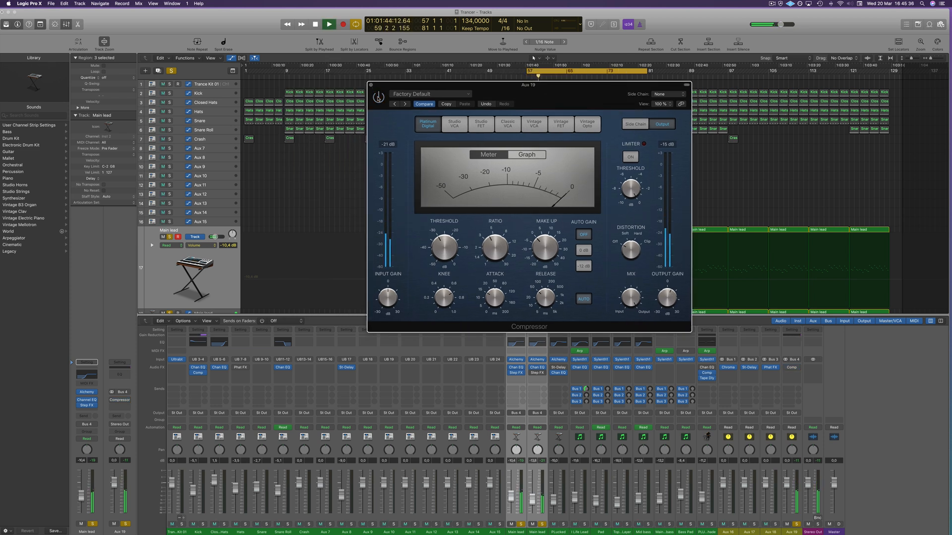
pyautogui.click(378, 98)
pyautogui.press('space')
pyautogui.press('space')
pyautogui.click(370, 84)
pyautogui.press('space')
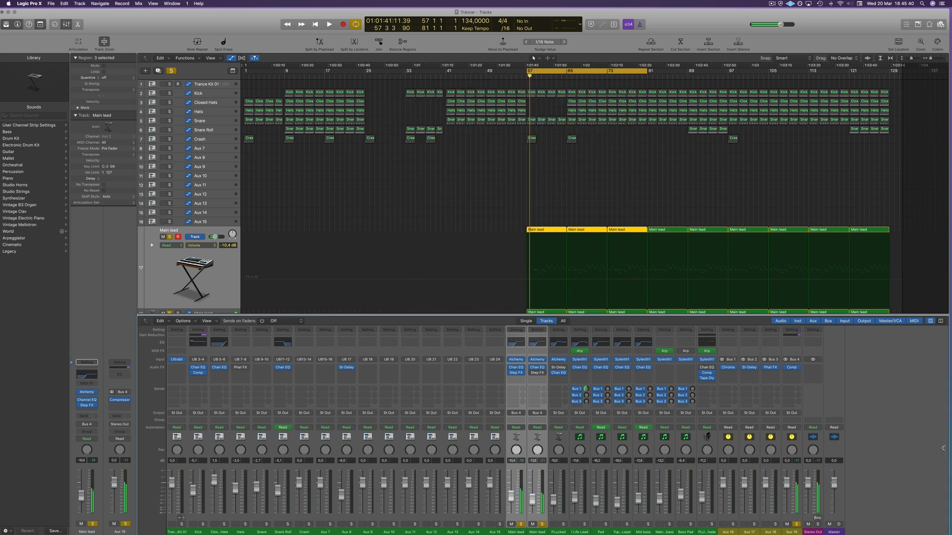
# Step: Reopen the Compressor on Aux 19 and turn off soloing on Aux 19 and the Main lead channels to play the full mix
pyautogui.click(797, 524)
pyautogui.click(793, 368)
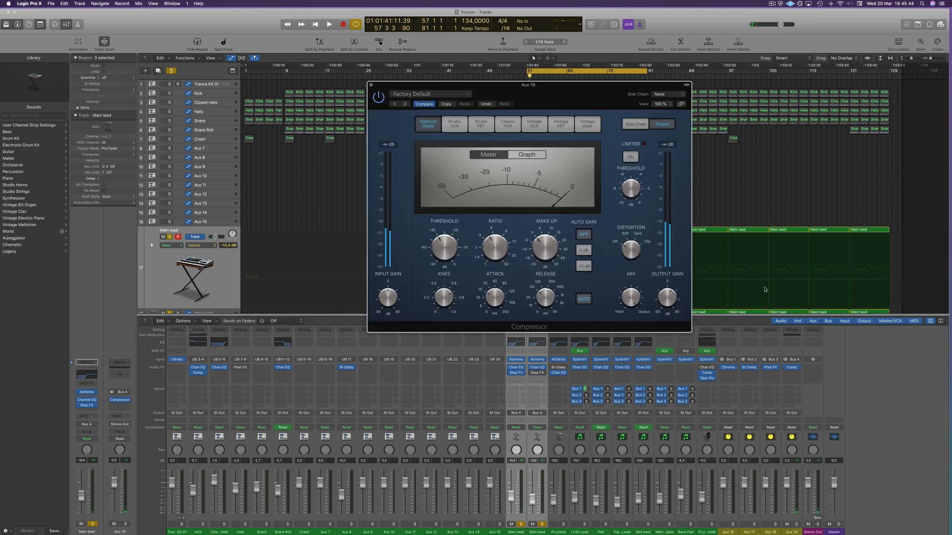
pyautogui.moveTo(572, 88); pyautogui.dragTo(504, 99)
pyautogui.press('space')
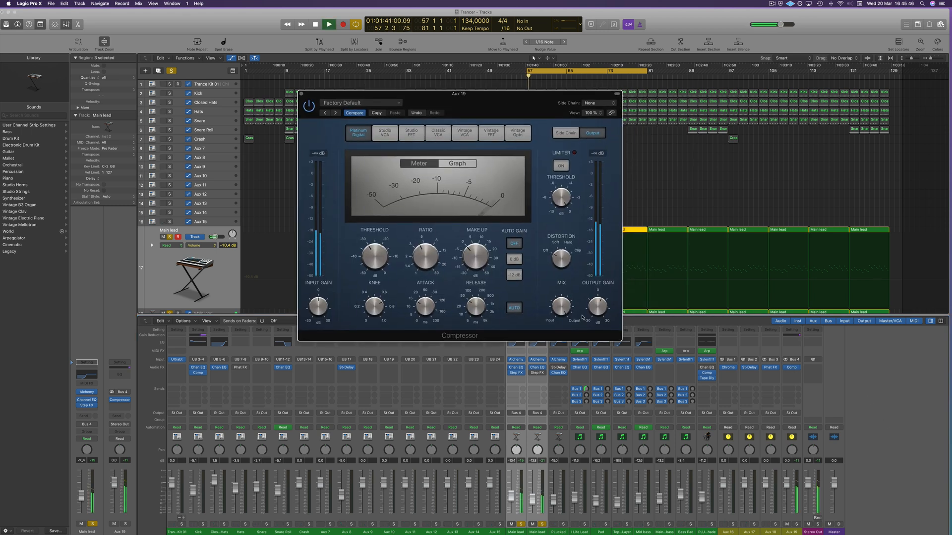
pyautogui.click(541, 525)
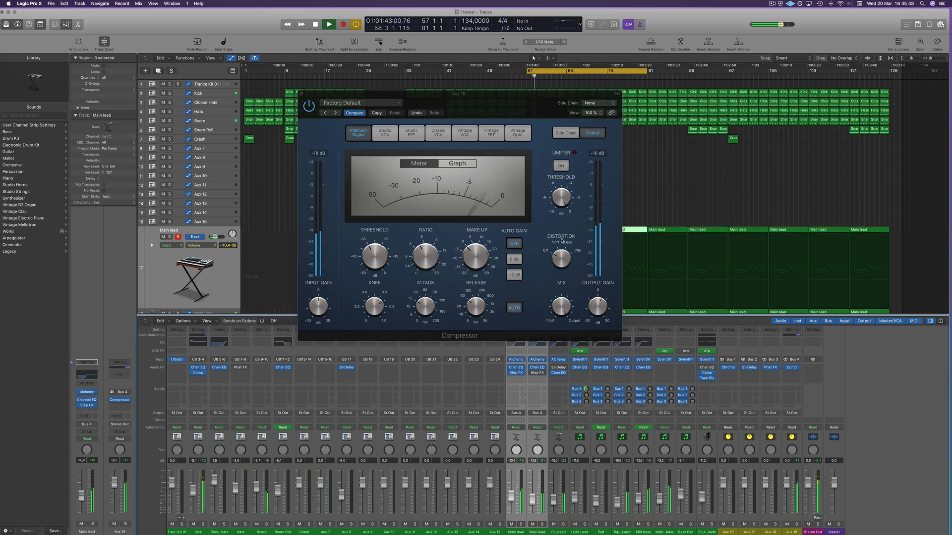
# Step: Compare the full mix with the Aux 19 Compressor bypassed and active, stop playback and close the plug-in window
pyautogui.moveTo(496, 106); pyautogui.dragTo(573, 122)
pyautogui.press('space')
pyautogui.press('space')
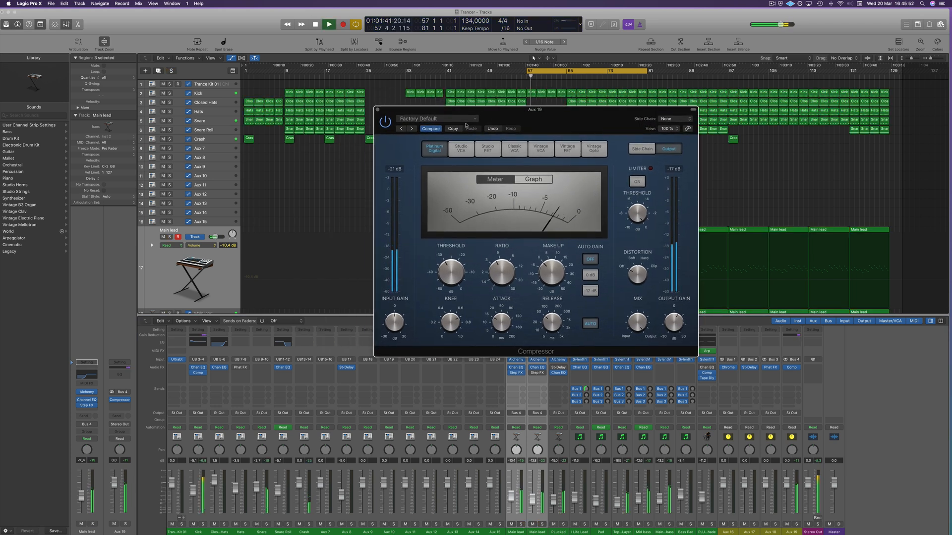
pyautogui.press('space')
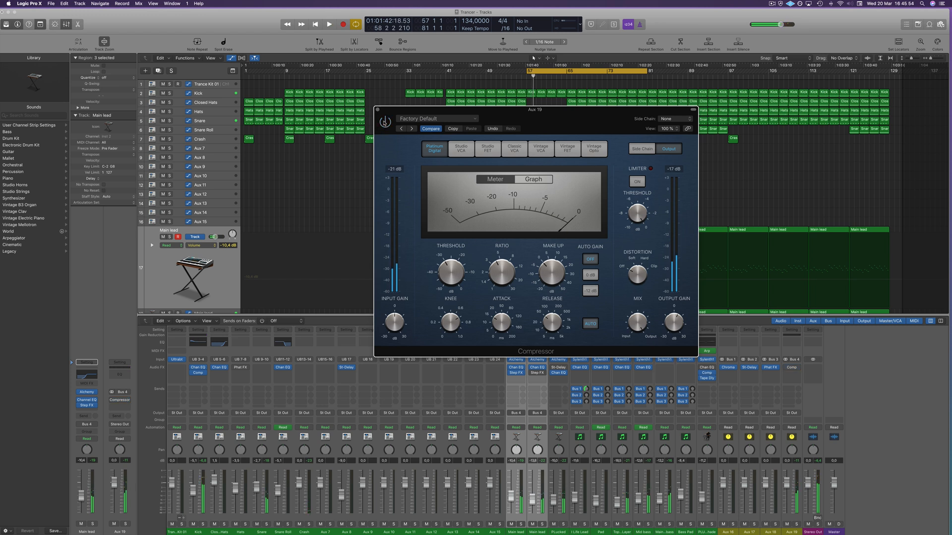
pyautogui.press('space')
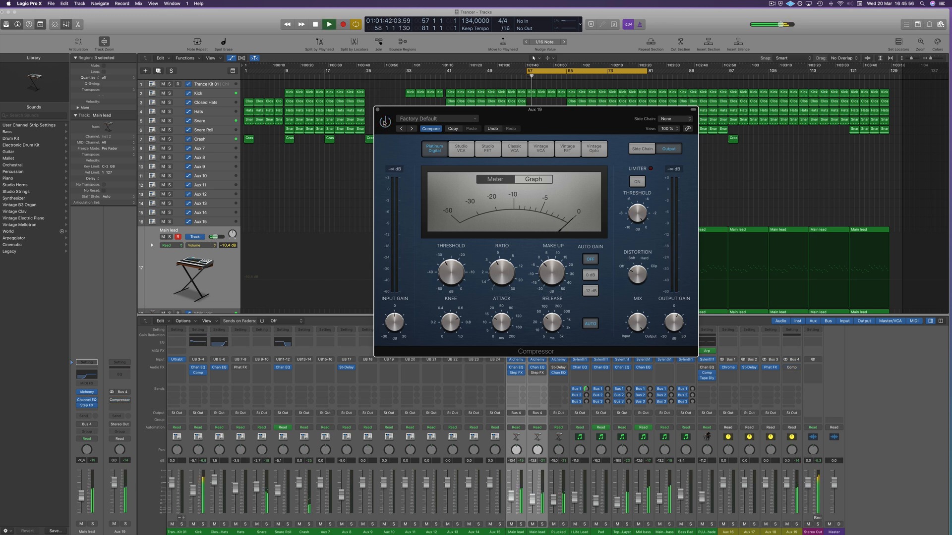
pyautogui.click(385, 123)
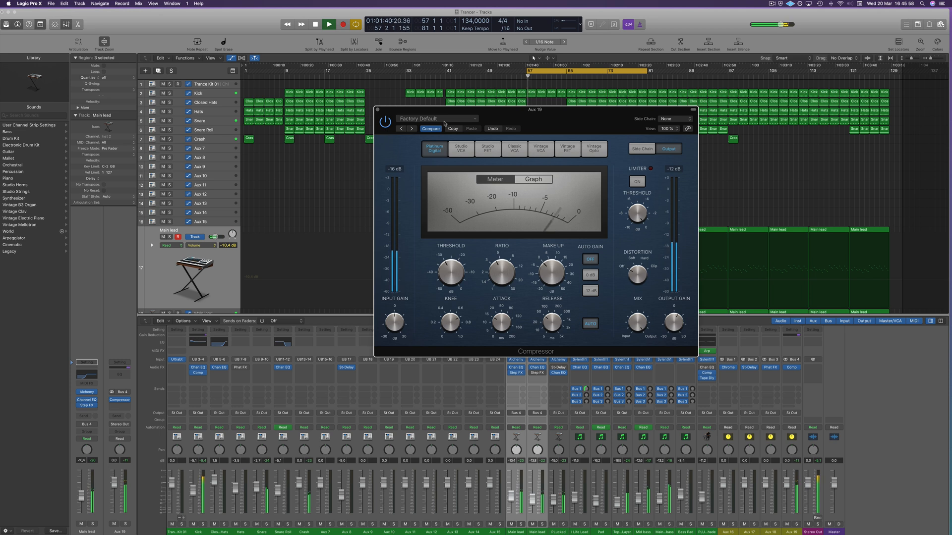
pyautogui.moveTo(583, 118); pyautogui.dragTo(572, 121)
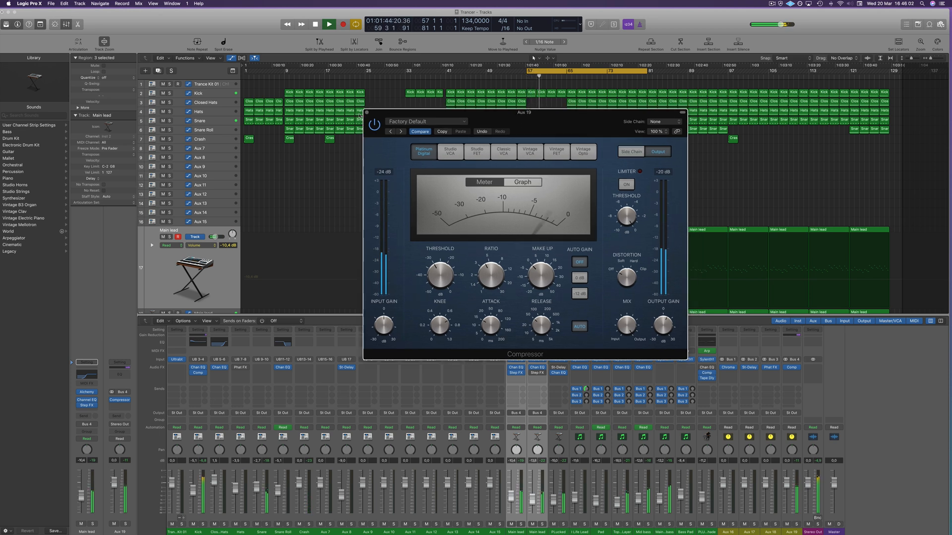
pyautogui.click(365, 114)
pyautogui.press('space')
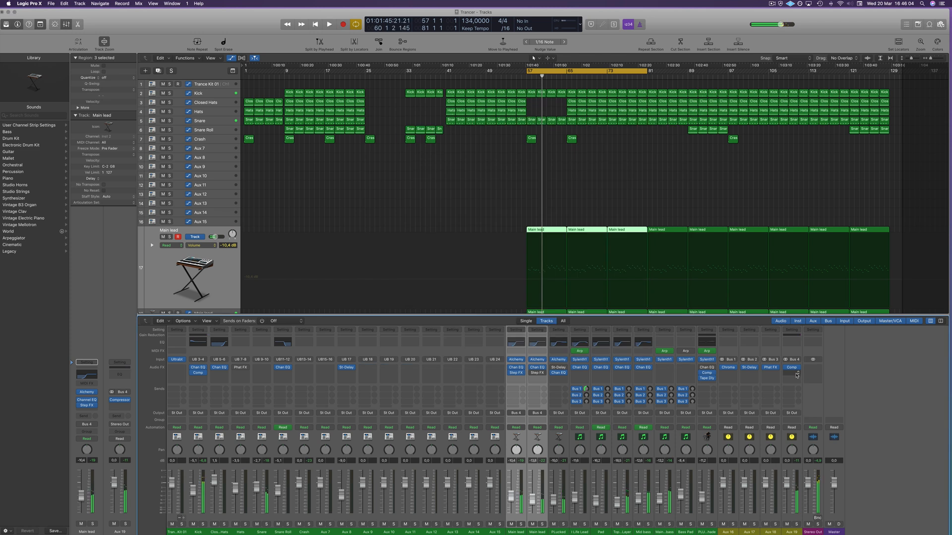
# Step: Insert a second stereo Compressor below the existing one on the Aux 19 channel
pyautogui.click(791, 367)
pyautogui.moveTo(803, 385)
pyautogui.click(845, 386)
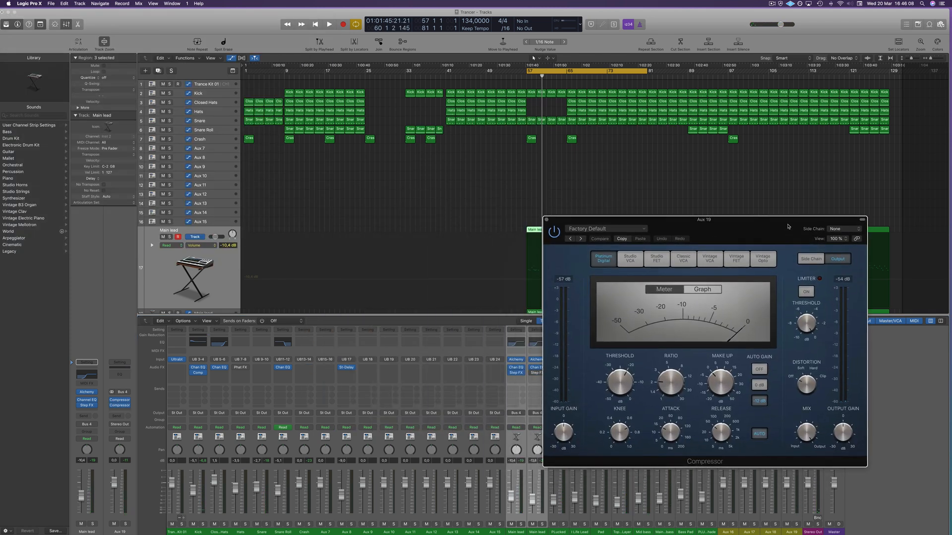
# Step: Send the Kick track to Bus 10 at about -0.1 dB and set the output of the new Aux 20 channel to No Output
pyautogui.click(213, 95)
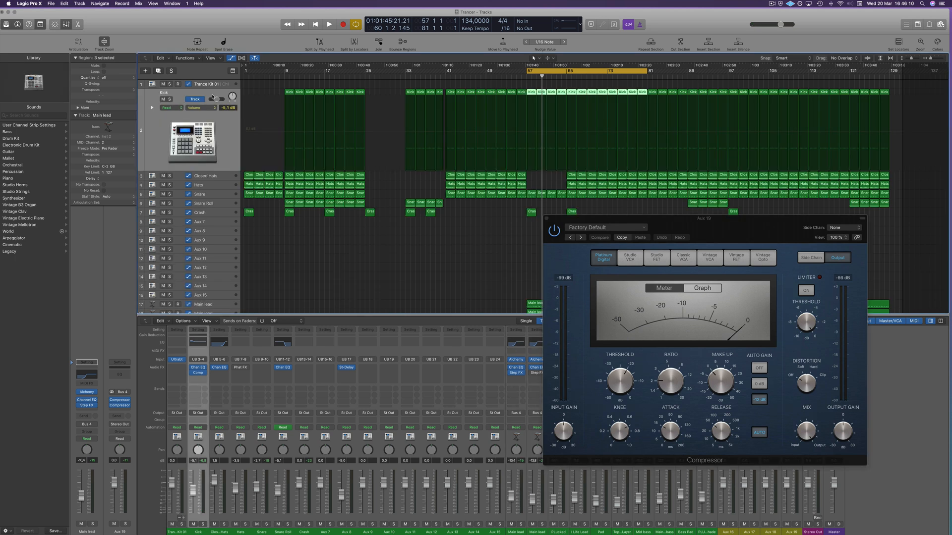
pyautogui.click(94, 417)
pyautogui.moveTo(96, 452)
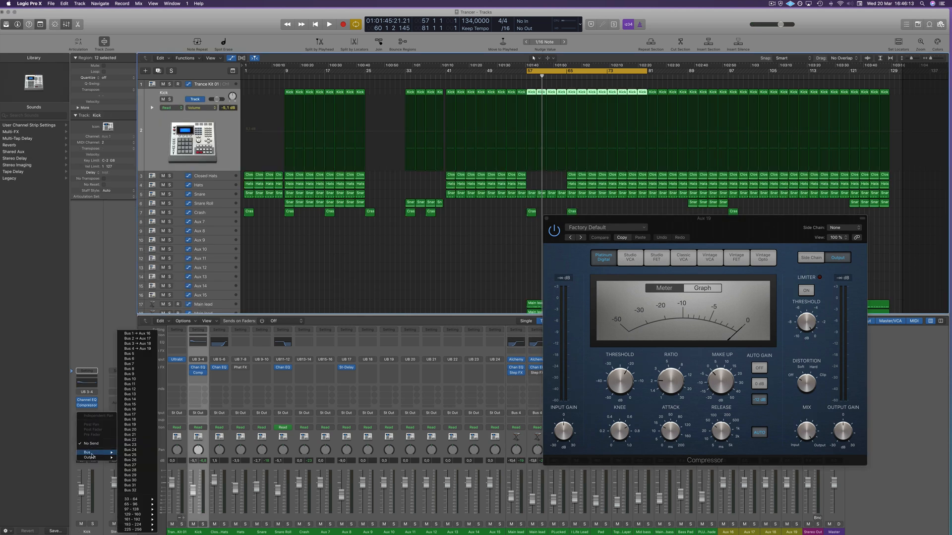
pyautogui.click(132, 380)
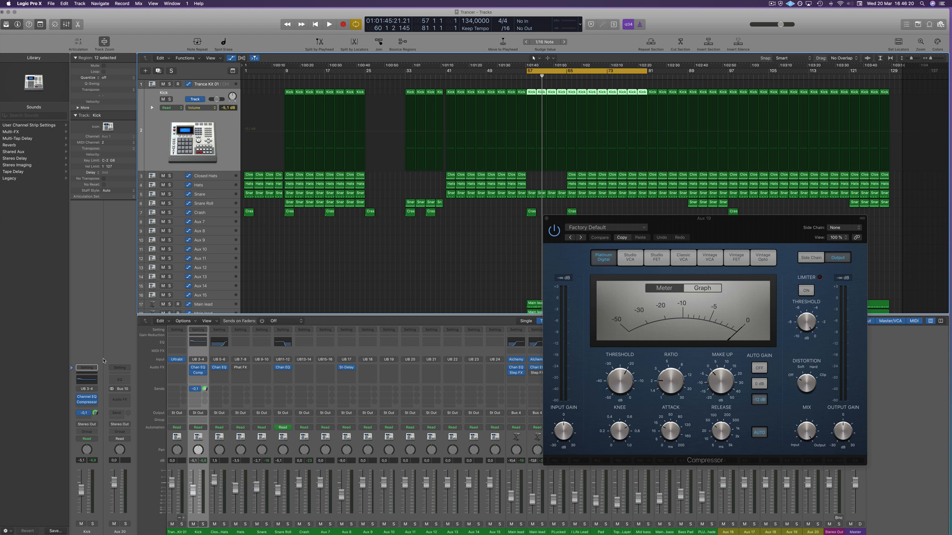
pyautogui.click(124, 425)
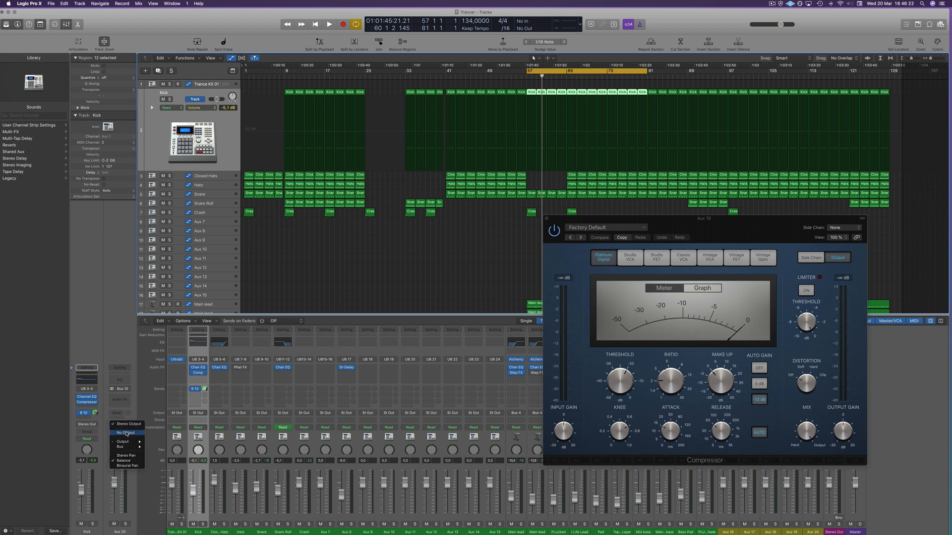
pyautogui.click(126, 433)
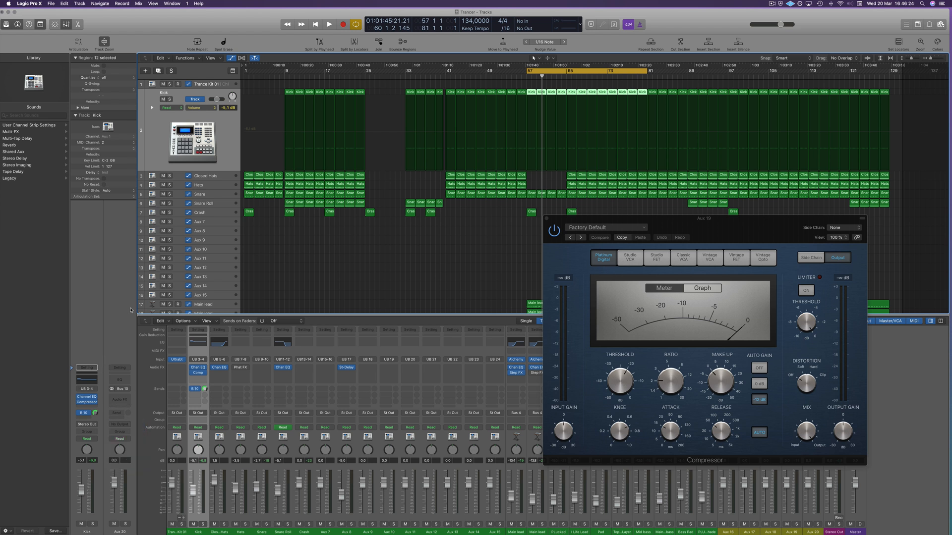
# Step: Set the second Aux 19 Compressor's side chain to Bus 10 from the Kick and turn its auto gain off
pyautogui.press('space')
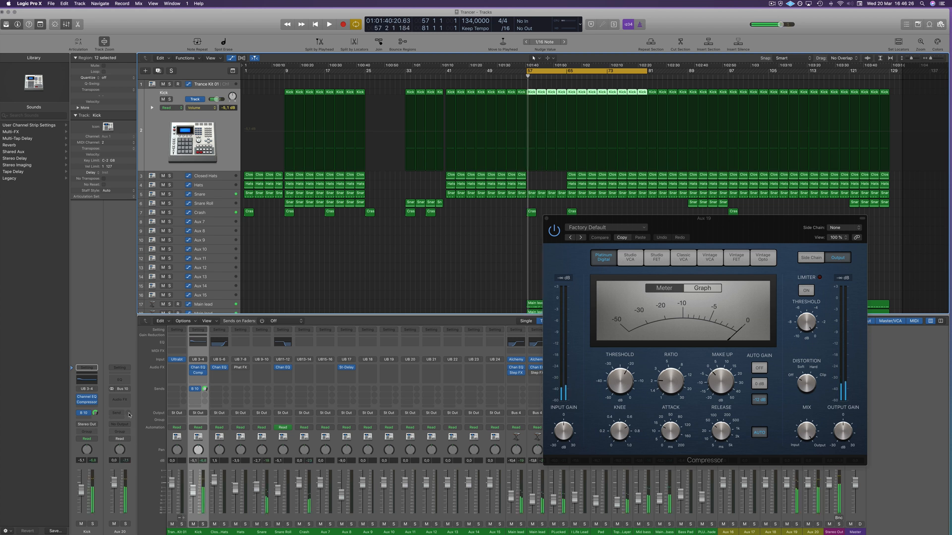
pyautogui.click(842, 229)
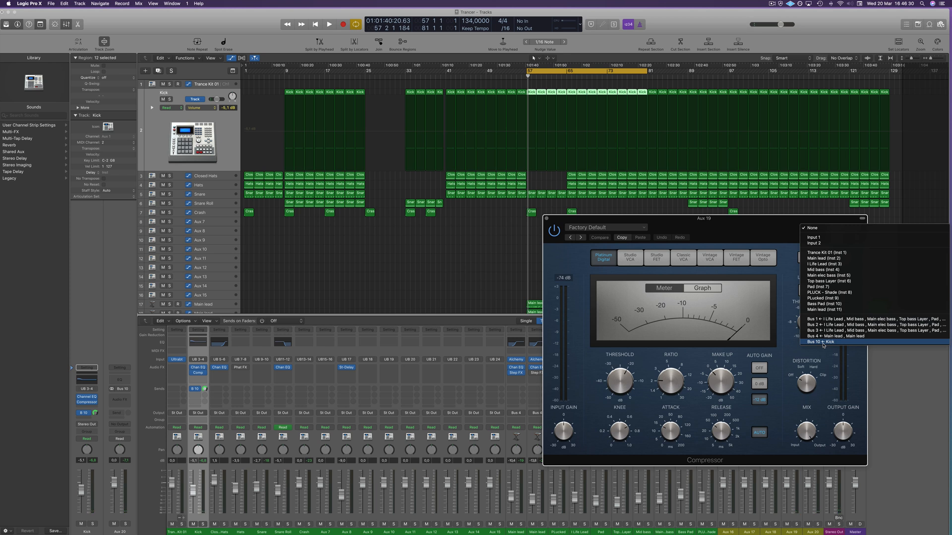
pyautogui.click(823, 343)
pyautogui.moveTo(773, 233); pyautogui.dragTo(602, 217)
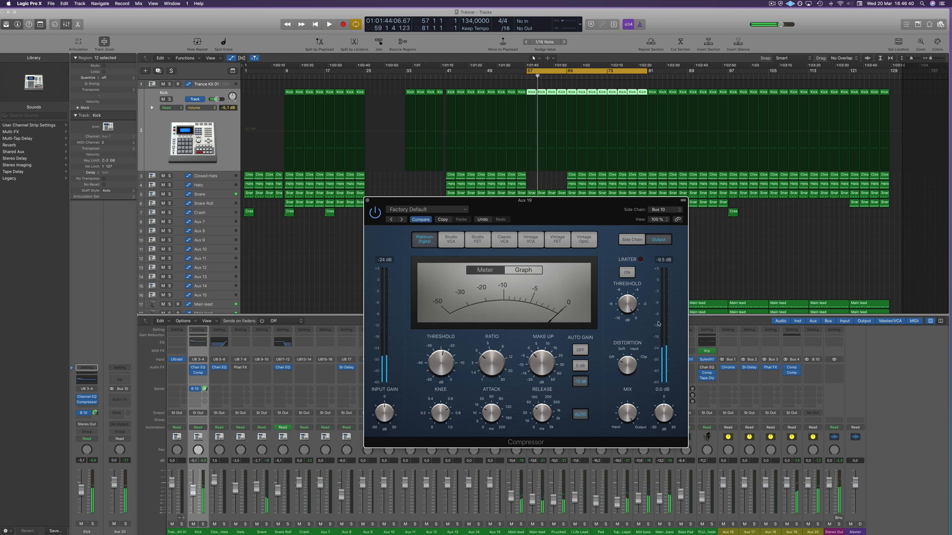
pyautogui.click(580, 349)
pyautogui.press('space')
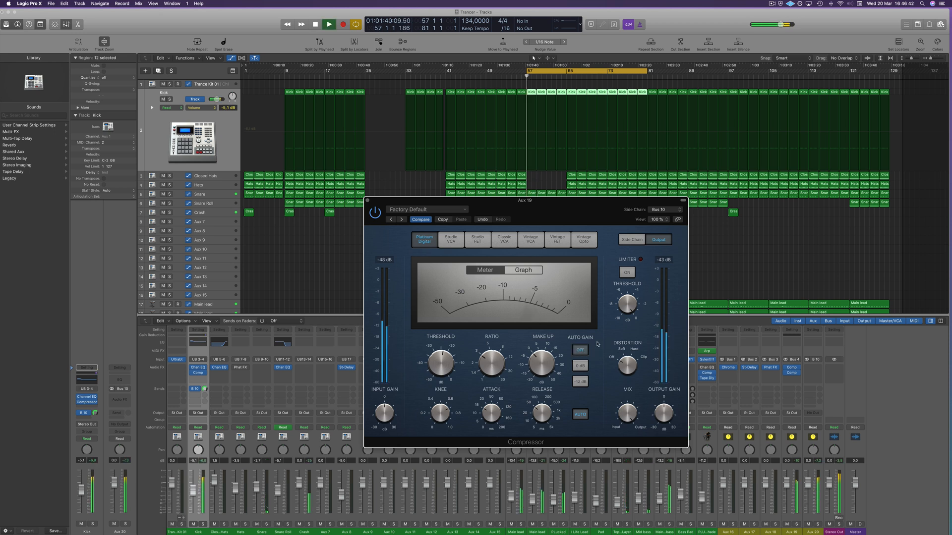
# Step: Compare the mix with the side-chained Compressor bypassed and active during playback, and close its window
pyautogui.moveTo(559, 219); pyautogui.dragTo(534, 187)
pyautogui.press('space')
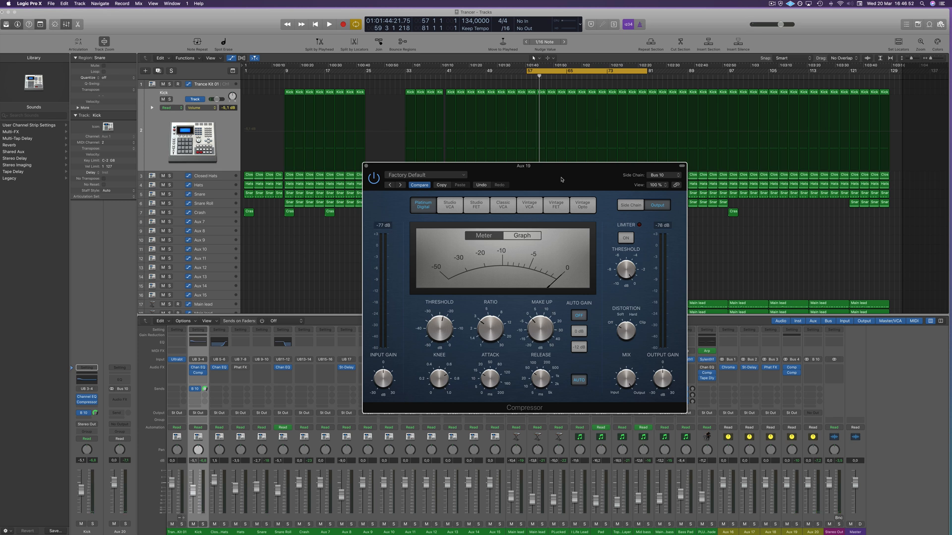
pyautogui.press('space')
pyautogui.moveTo(561, 180); pyautogui.dragTo(552, 178)
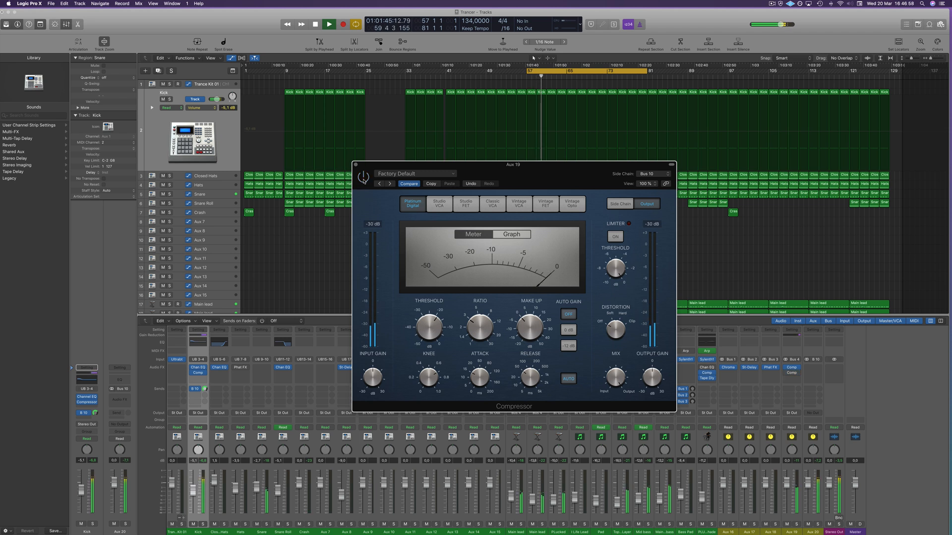
pyautogui.click(363, 177)
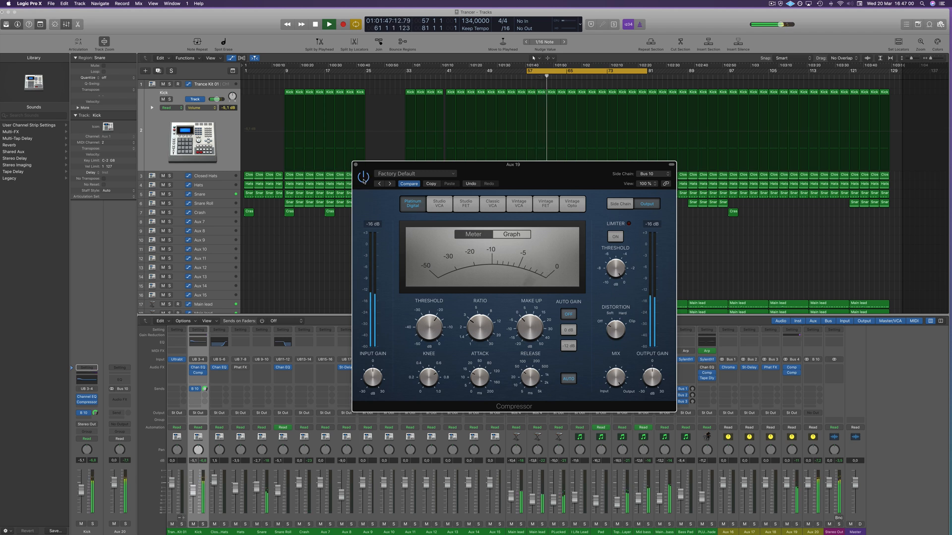
pyautogui.moveTo(527, 172); pyautogui.dragTo(524, 171)
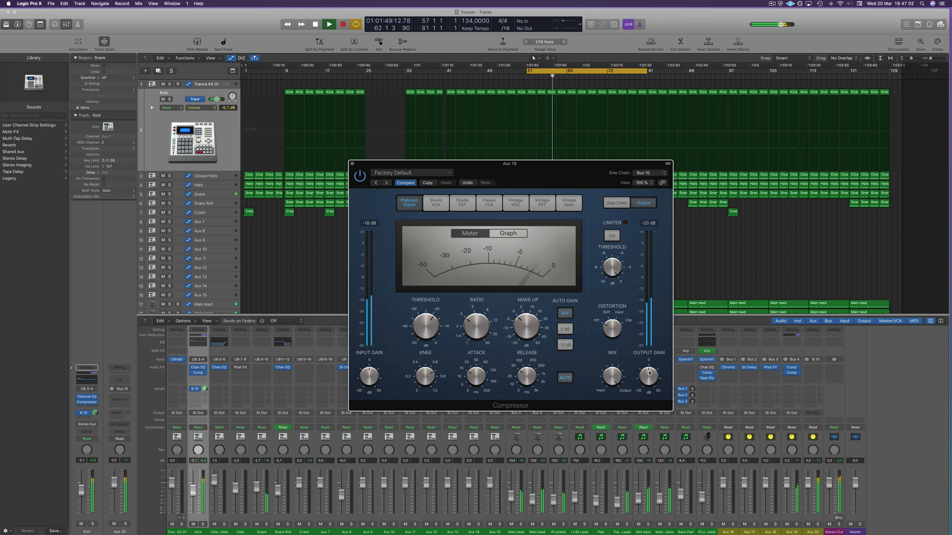
pyautogui.moveTo(649, 374); pyautogui.dragTo(649, 377)
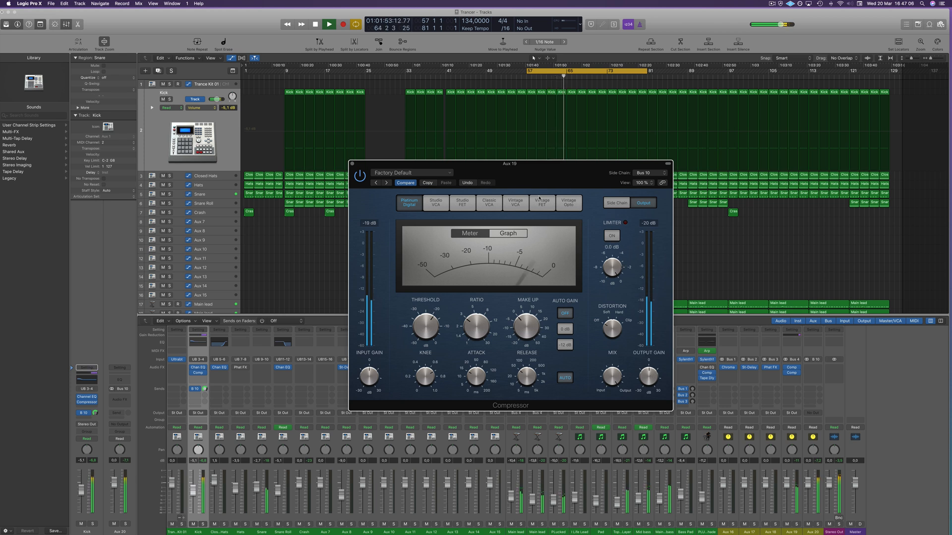
pyautogui.click(353, 164)
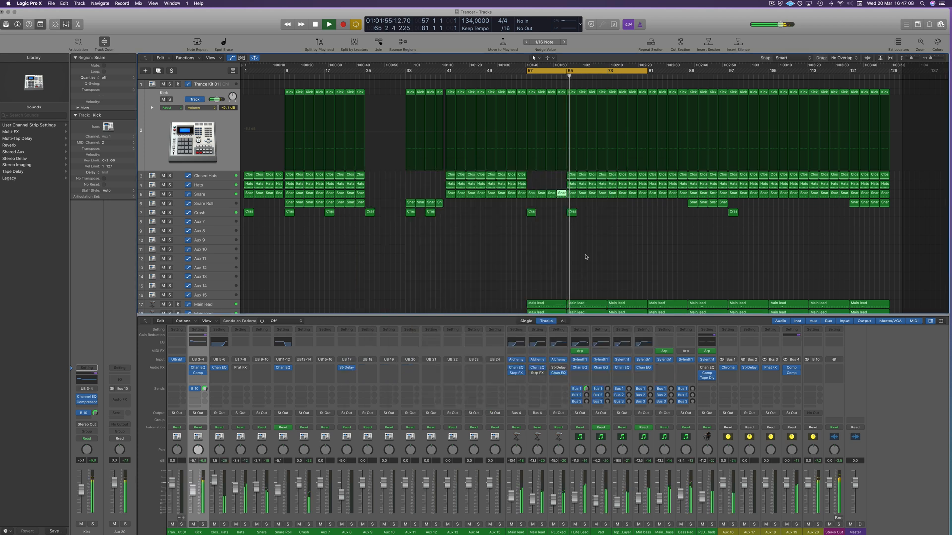
# Step: Delete the I Life Lead and Pad regions starting at bar 65, and hide the mixer to show all tracks
pyautogui.press('space')
pyautogui.press('space')
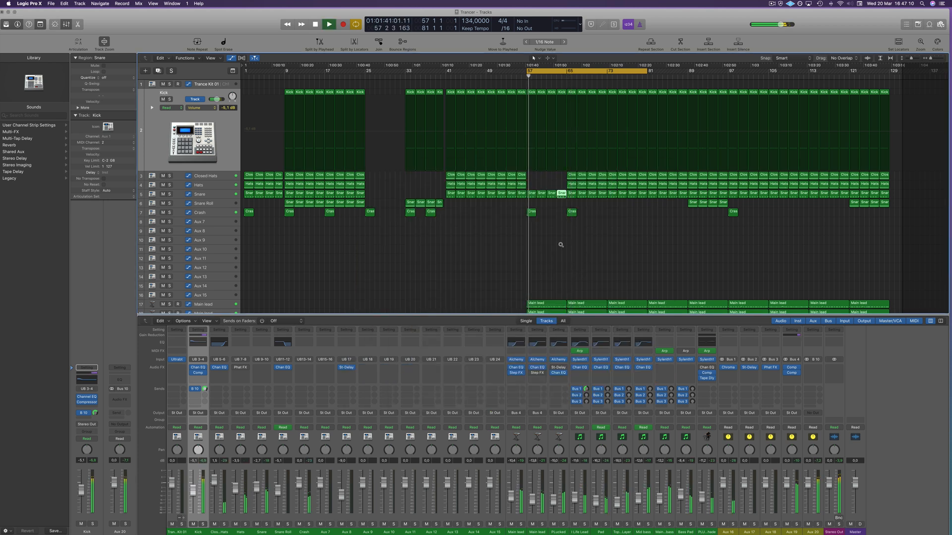
pyautogui.scroll(-1, 573, 248)
pyautogui.scroll(-5, 573, 248)
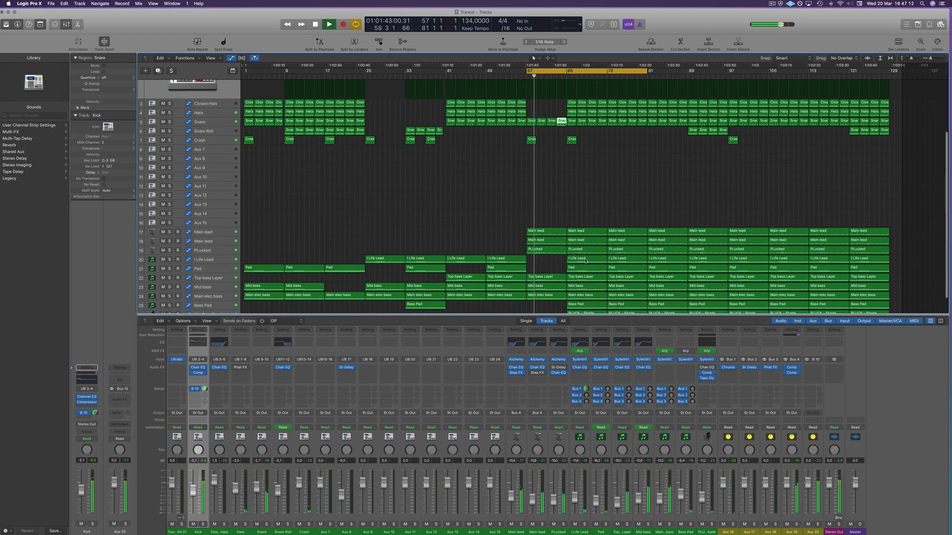
pyautogui.click(585, 259)
pyautogui.press('Delete')
pyautogui.click(585, 268)
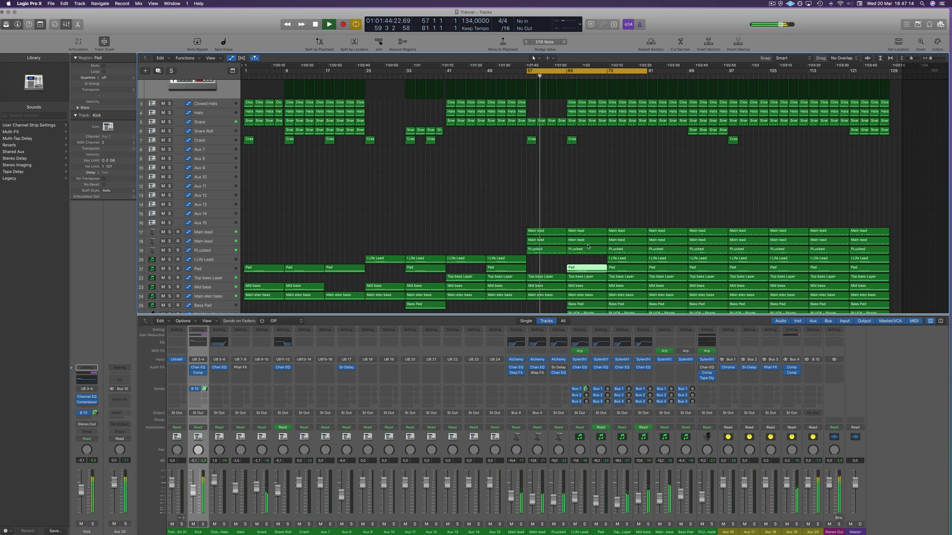
pyautogui.press('Delete')
pyautogui.scroll(3, 590, 203)
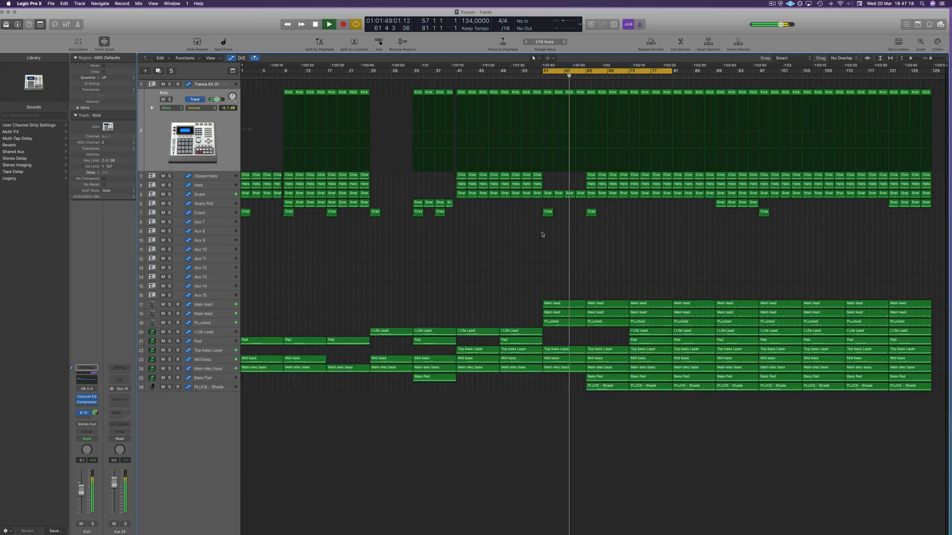
pyautogui.press('x')
pyautogui.scroll(-1, 545, 244)
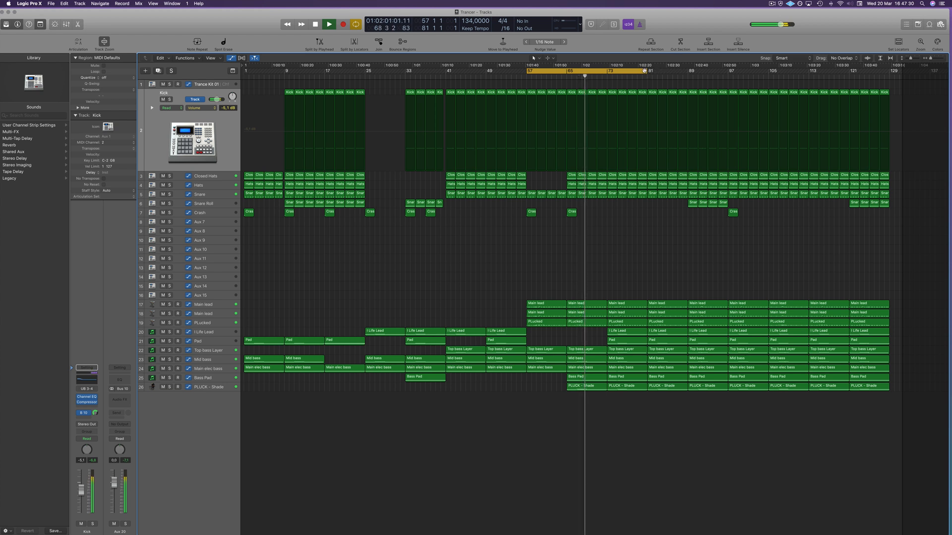
# Step: Copy four Snare Roll regions to bar 65, start the cycle range at bar 65, and play from there
pyautogui.press('space')
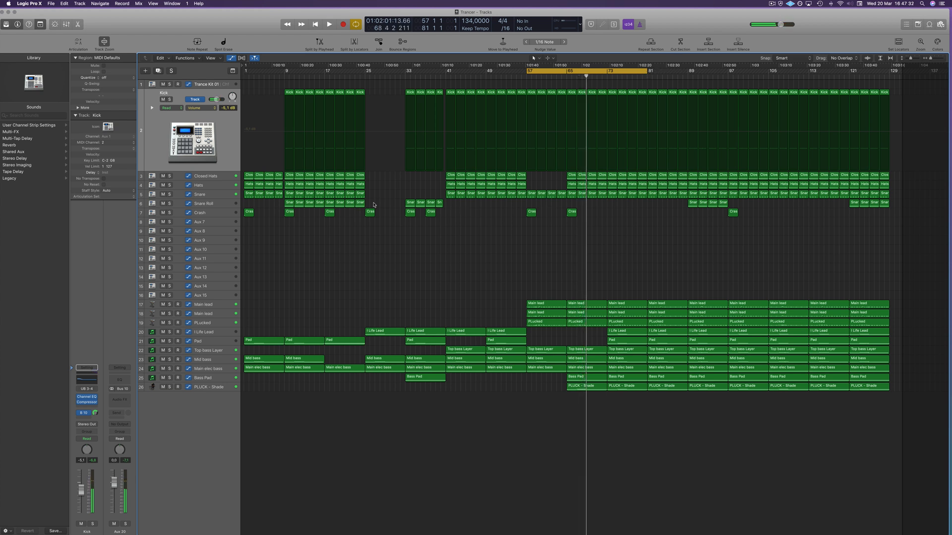
pyautogui.moveTo(375, 204); pyautogui.dragTo(573, 203)
pyautogui.press('space')
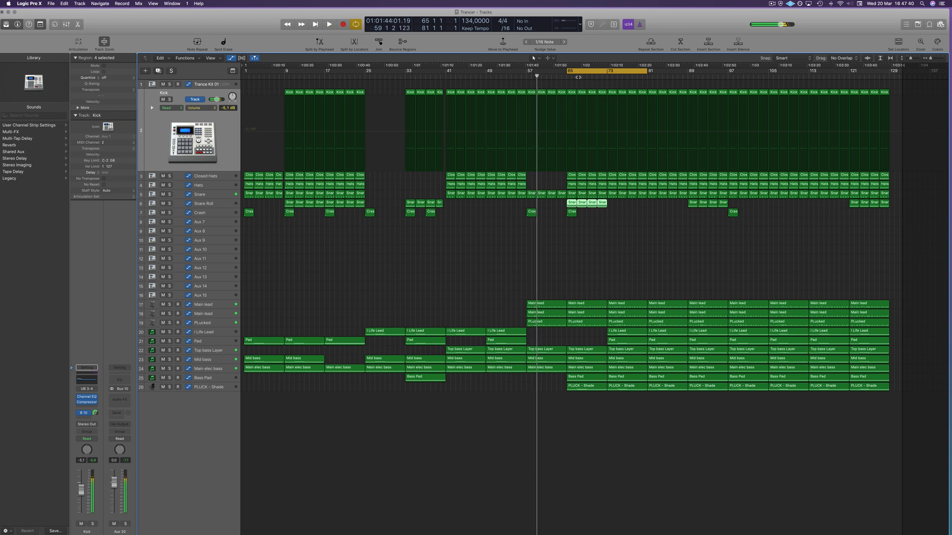
pyautogui.click(577, 77)
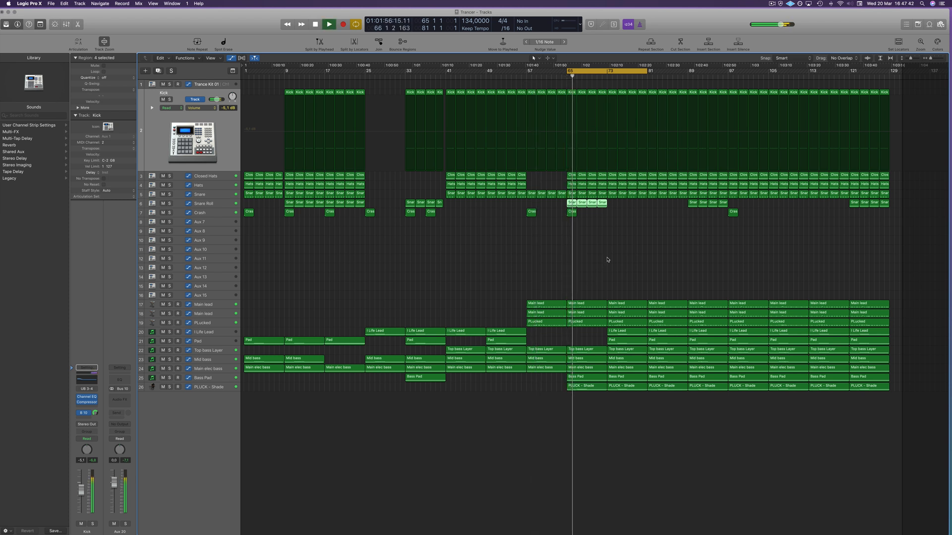
# Step: Delete the regions of both Main lead tracks and the PLucked track between bars 73 and 89
pyautogui.moveTo(621, 280); pyautogui.dragTo(663, 325)
pyautogui.press('Delete')
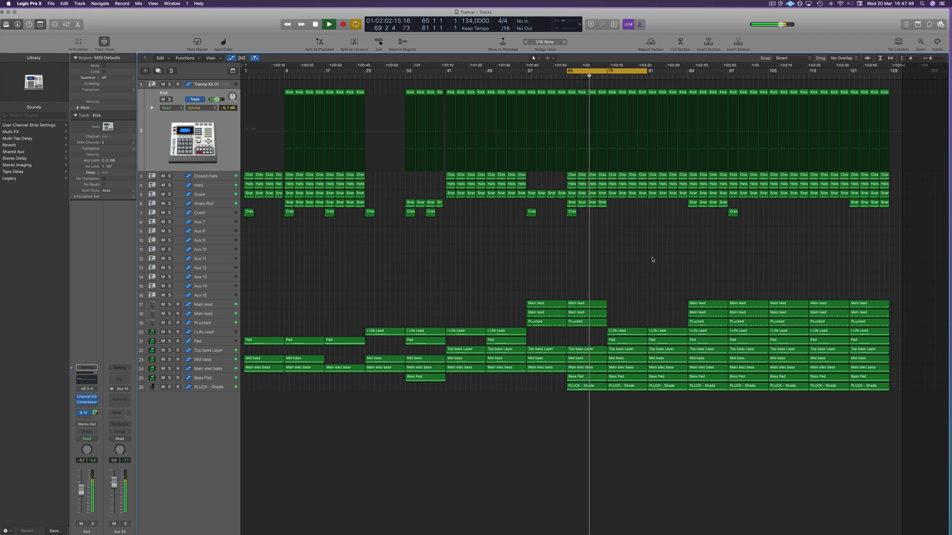
# Step: Clear the Kick, Closed Hats, Hats and Snare regions from bars 73–89, plus Bass Pad at bar 65 and PLUCK - Shade from bars 65–89
pyautogui.moveTo(687, 204); pyautogui.dragTo(607, 88)
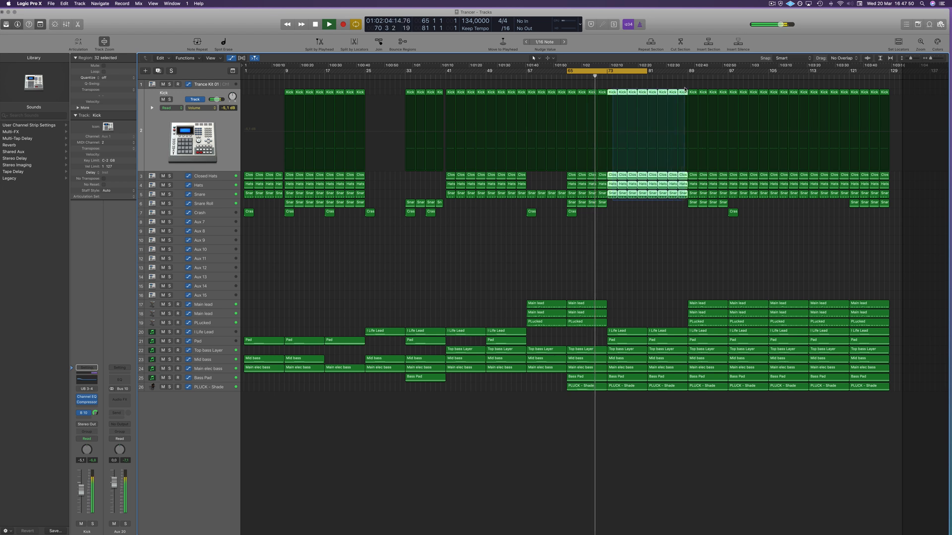
pyautogui.press('Delete')
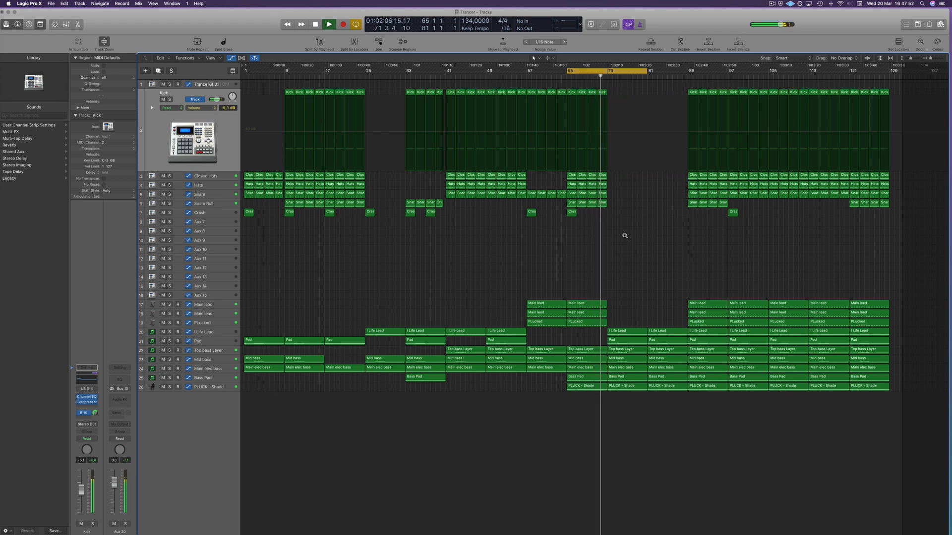
pyautogui.moveTo(547, 379); pyautogui.dragTo(600, 397)
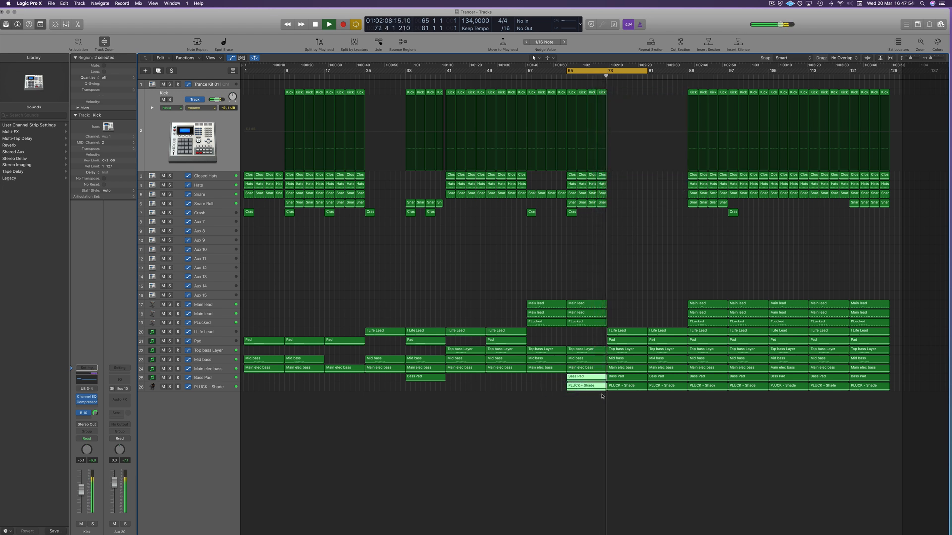
pyautogui.press('Delete')
pyautogui.click(626, 389)
pyautogui.press('Delete')
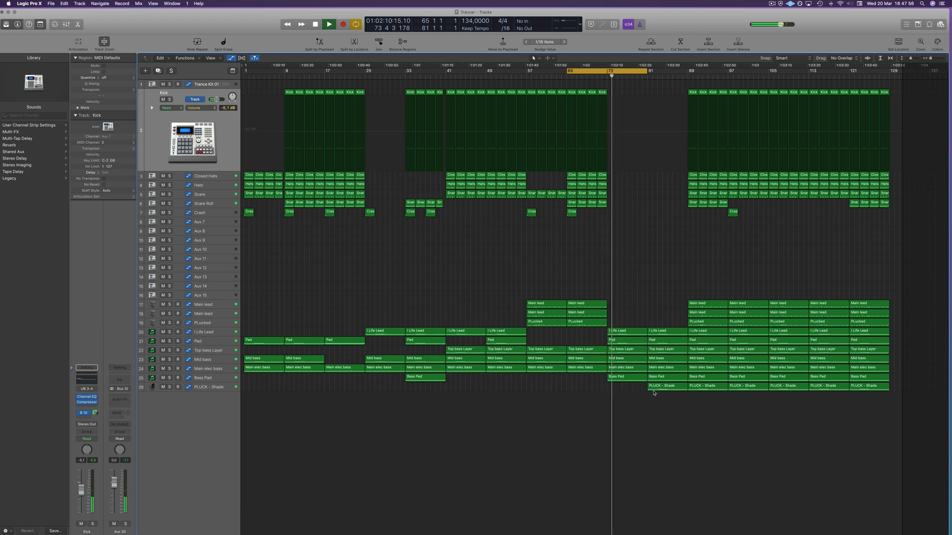
pyautogui.click(662, 386)
pyautogui.press('Delete')
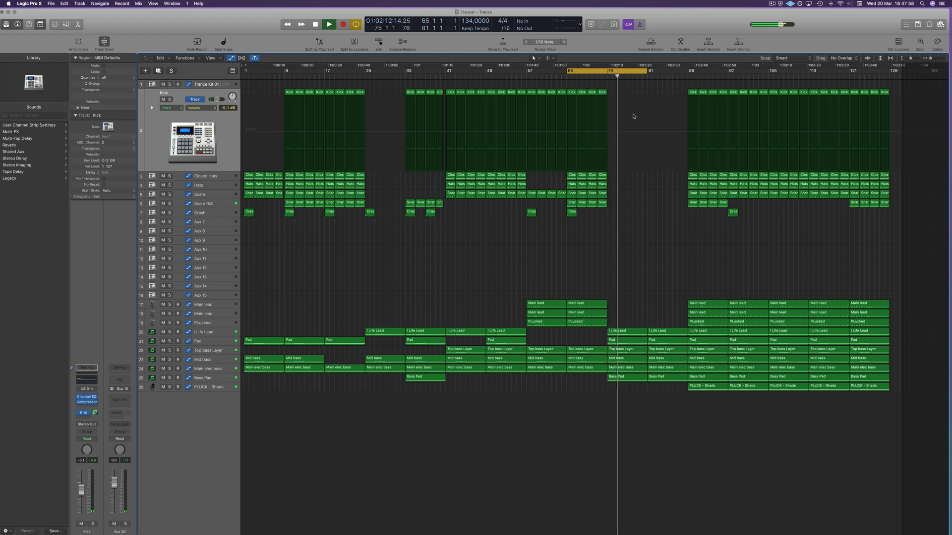
# Step: Move the cycle range to bars 73–89 and play the section
pyautogui.press('space')
pyautogui.moveTo(637, 73); pyautogui.dragTo(662, 75)
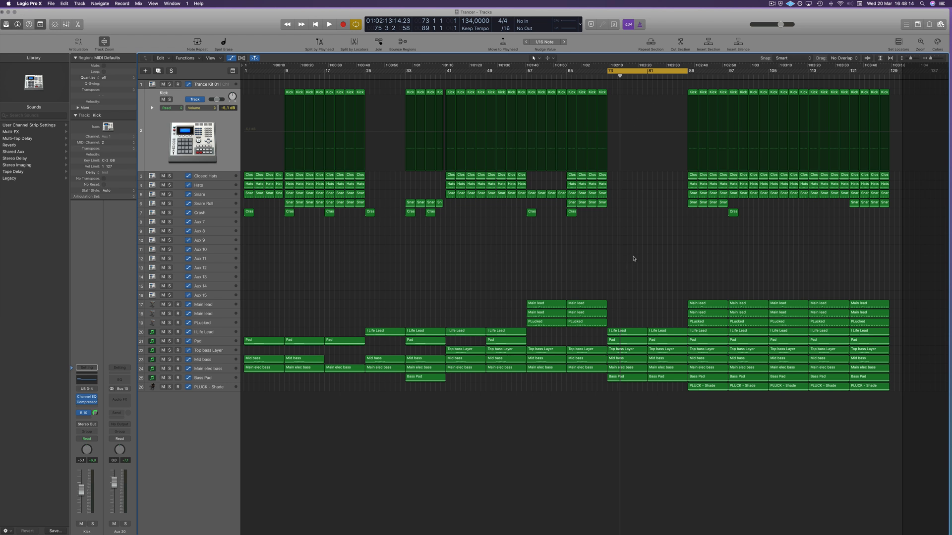
pyautogui.press('space')
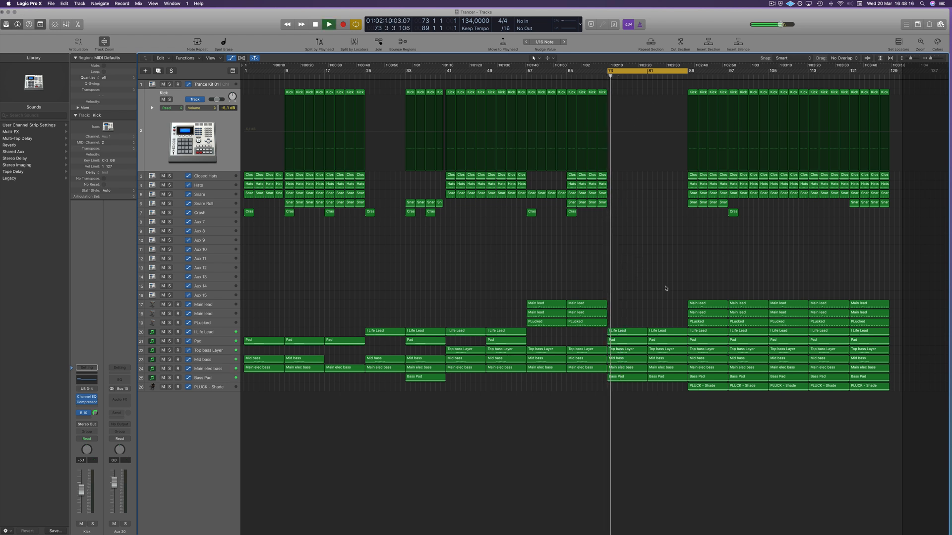
# Step: Delete the two I Life Lead regions between bars 73 and 89 and resume playback
pyautogui.click(229, 332)
pyautogui.press('space')
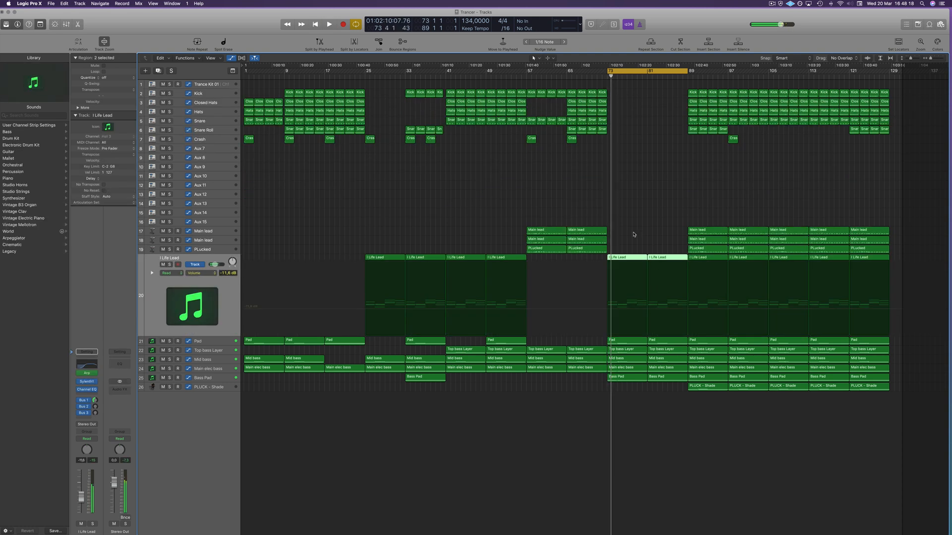
pyautogui.click(634, 235)
pyautogui.click(626, 258)
pyautogui.press('Delete')
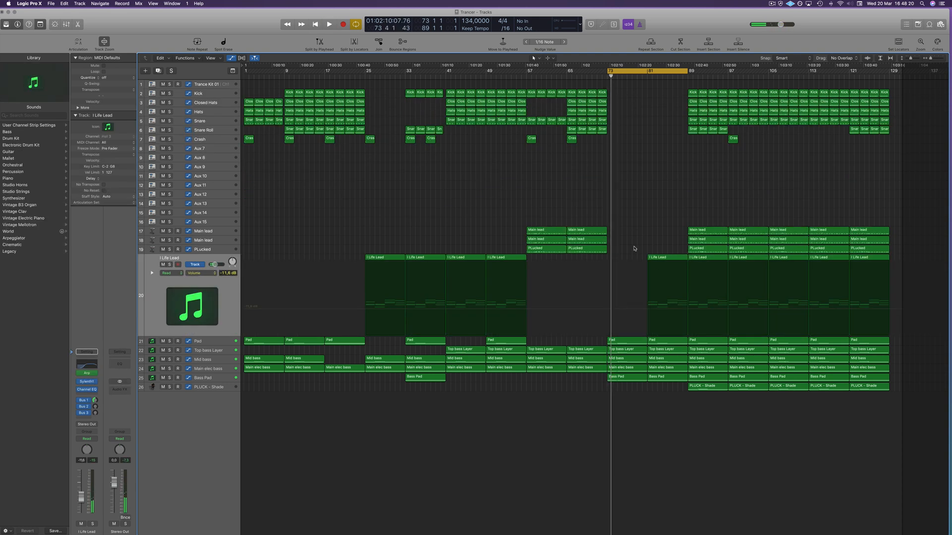
pyautogui.press('space')
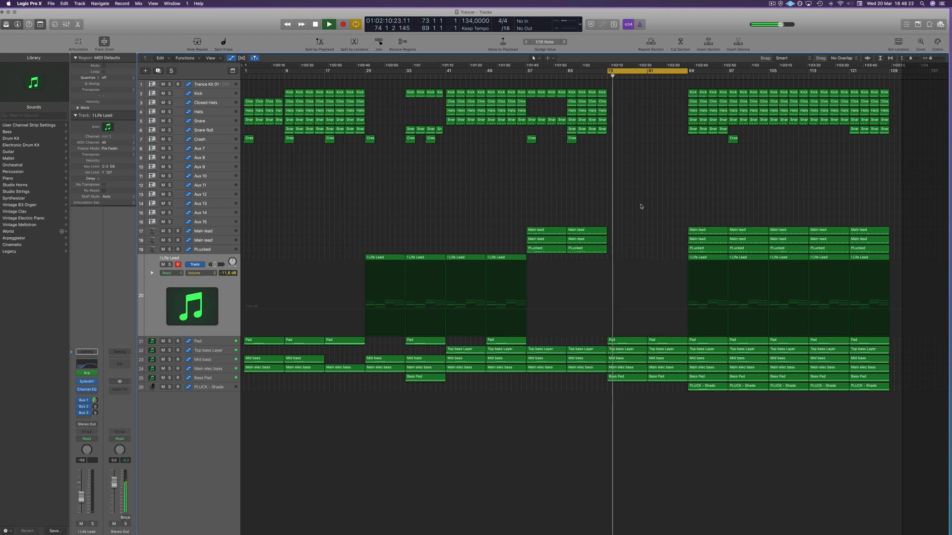
# Step: Shape the Pad's filter cutoff automation to dip to about 3.9 at bar 73 and climb again until bar 81
pyautogui.press('space')
pyautogui.press('space')
pyautogui.click(216, 342)
pyautogui.press('space')
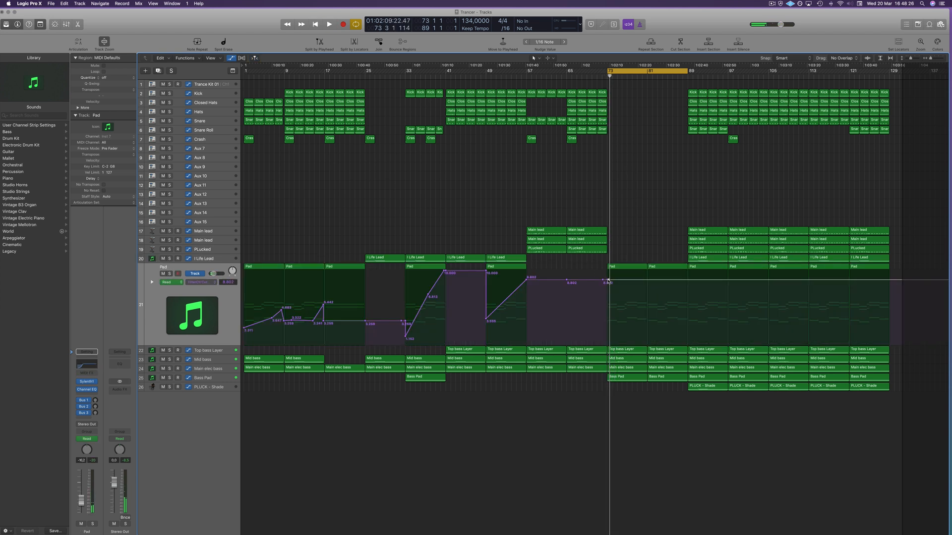
pyautogui.moveTo(608, 280)
pyautogui.mouseDown()
pyautogui.moveTo(608, 308)
pyautogui.moveTo(646, 303)
pyautogui.moveTo(646, 285)
pyautogui.moveTo(602, 282)
pyautogui.mouseUp()
pyautogui.press('space')
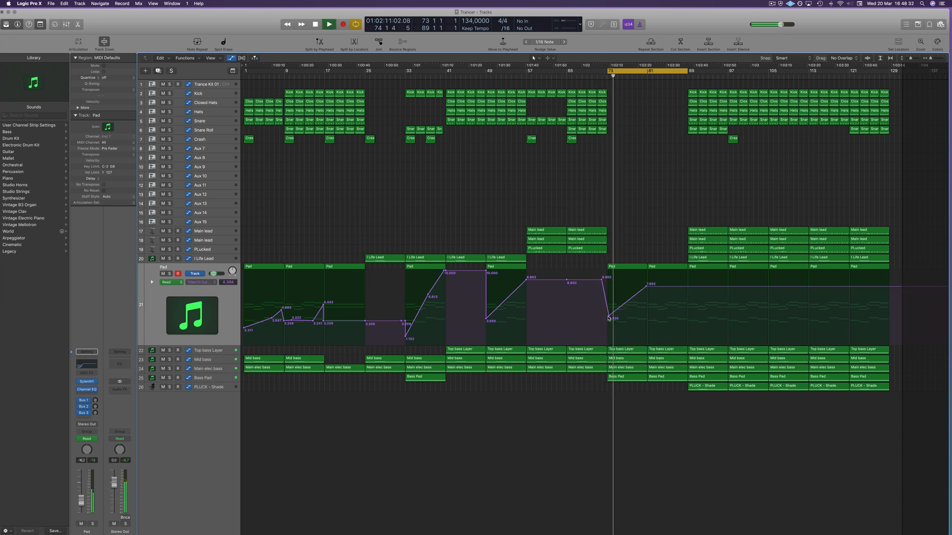
pyautogui.moveTo(609, 317); pyautogui.dragTo(607, 316)
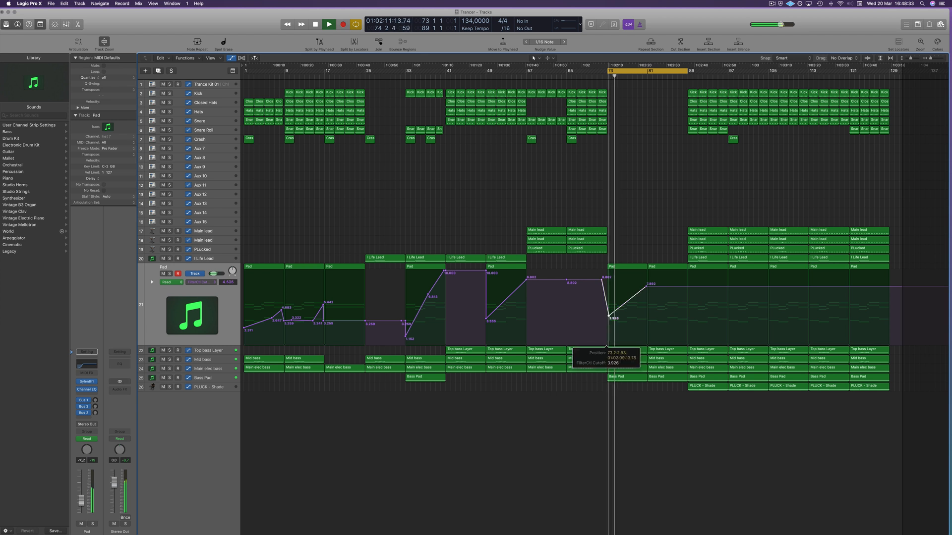
# Step: Automate the Mid bass filter cutoff to dip at bar 73, ramp up until bar 81 and drop again, and play it
pyautogui.click(216, 360)
pyautogui.click(601, 334)
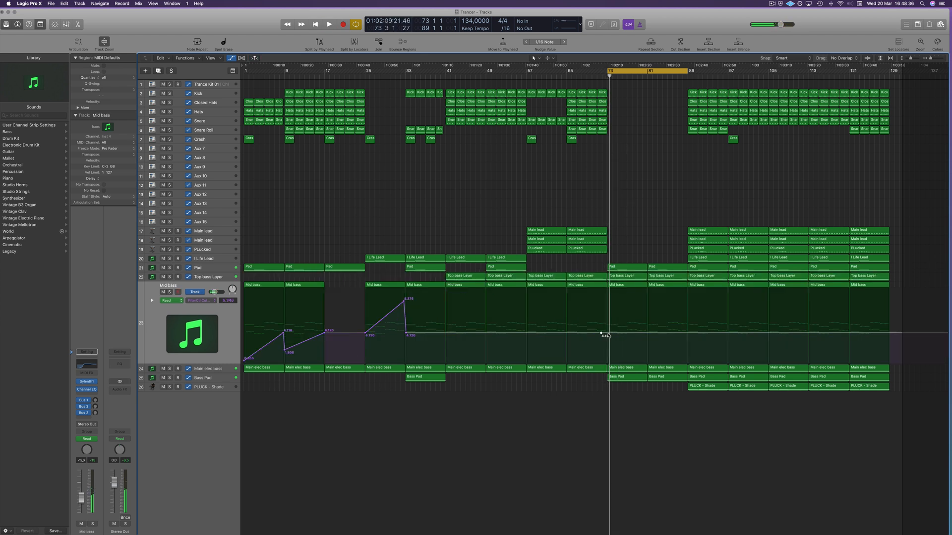
pyautogui.moveTo(608, 335); pyautogui.dragTo(646, 329)
pyautogui.press('space')
pyautogui.press('space')
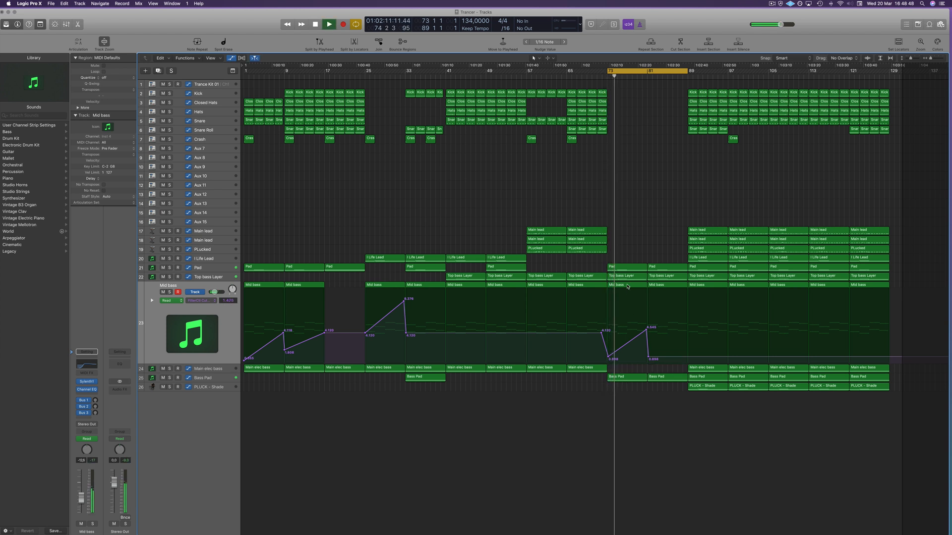
# Step: Delete the Mid bass and Top bass Layer regions between bars 73 and 89
pyautogui.click(627, 285)
pyautogui.press('Delete')
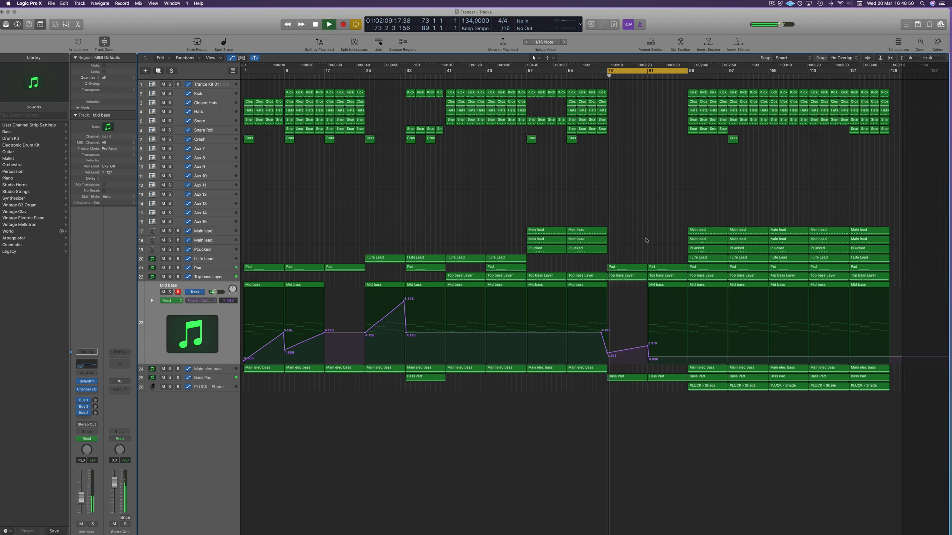
pyautogui.press('super+Right')
pyautogui.press('super+Left')
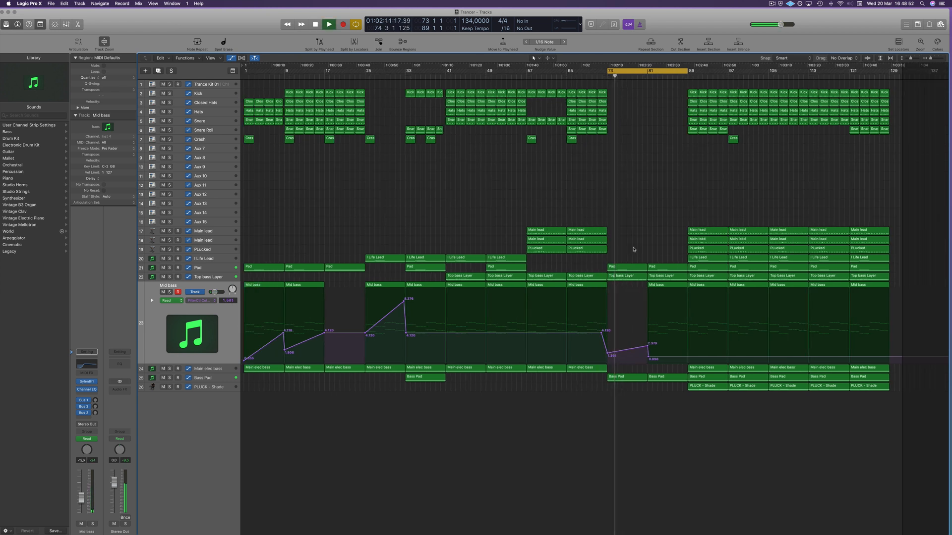
pyautogui.click(627, 275)
pyautogui.press('Delete')
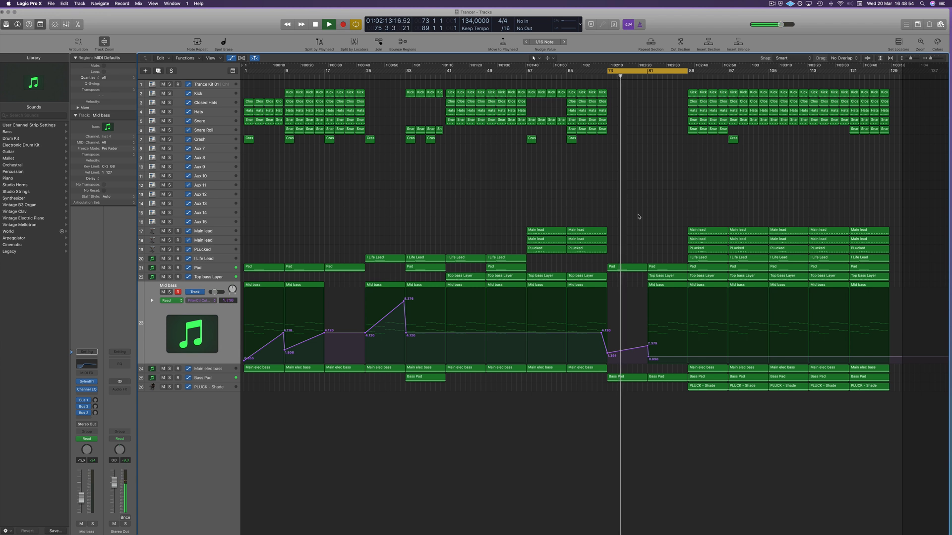
pyautogui.press('super+Right')
pyautogui.press('super+Left')
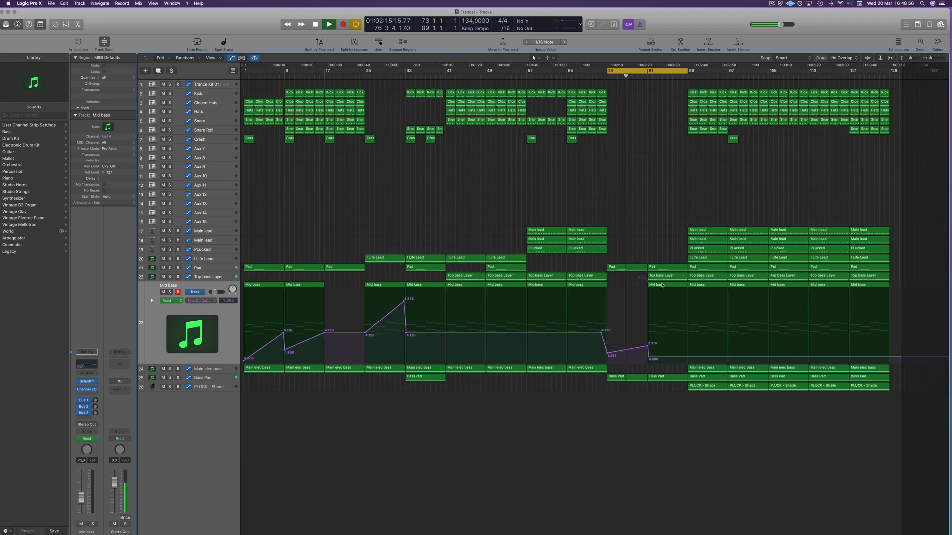
pyautogui.moveTo(644, 277); pyautogui.dragTo(653, 285)
pyautogui.press('Delete')
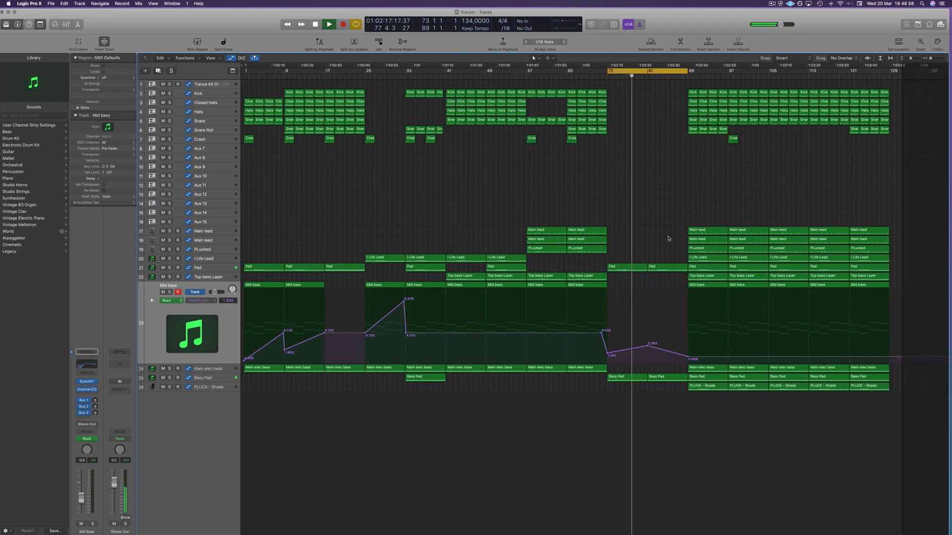
# Step: Copy an I Life Lead region to bar 81 and automate its volume from about -41.5 dB up to -11.6 dB at bar 89
pyautogui.moveTo(700, 261); pyautogui.dragTo(685, 261)
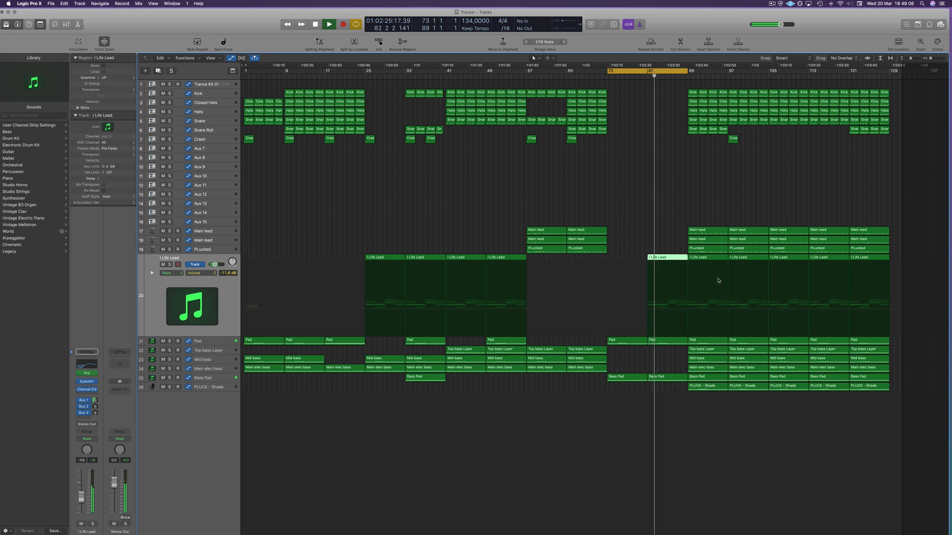
pyautogui.click(627, 310)
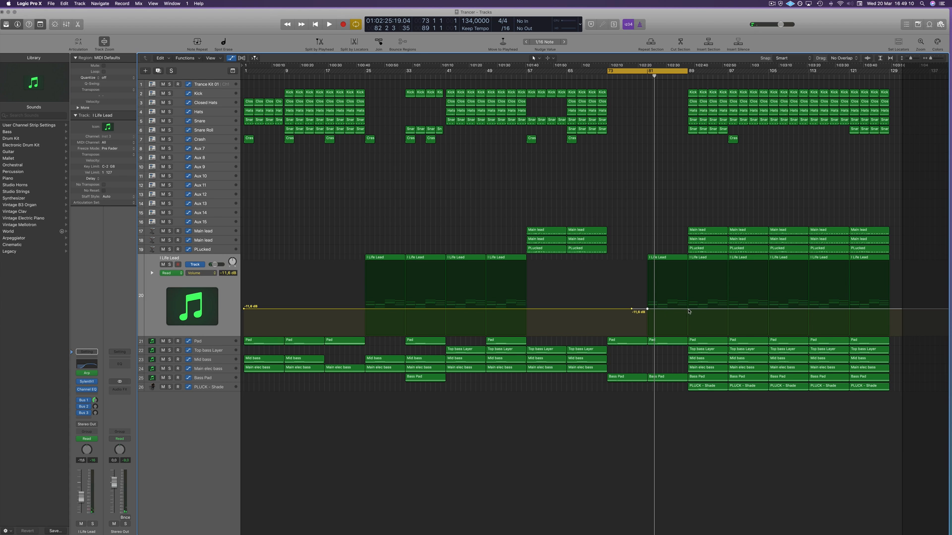
pyautogui.moveTo(647, 310); pyautogui.dragTo(648, 318)
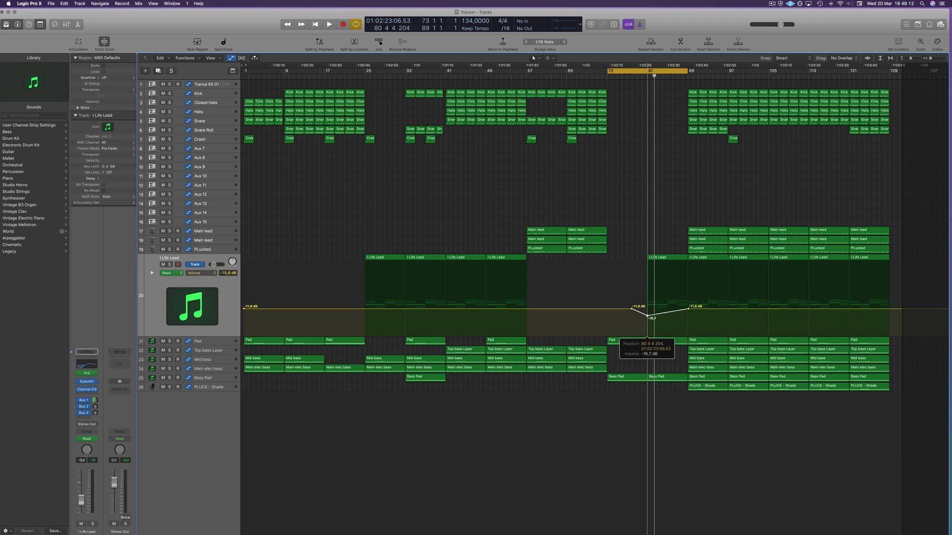
pyautogui.press('space')
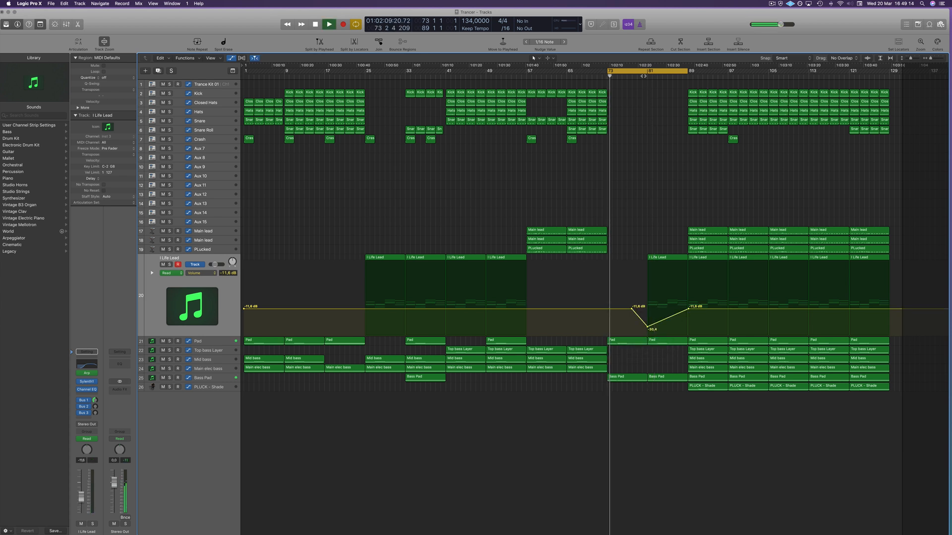
pyautogui.moveTo(645, 325); pyautogui.dragTo(647, 328)
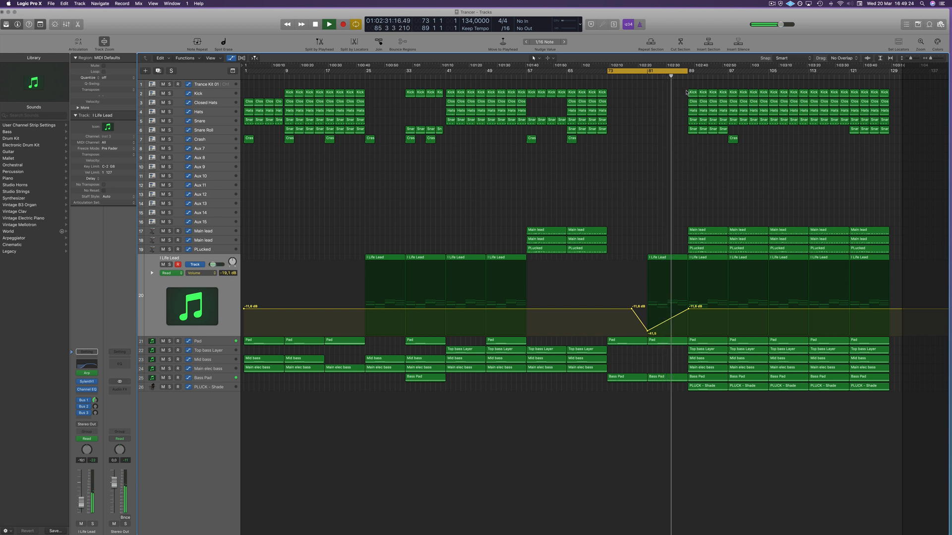
# Step: Delete the Kick, Closed Hats, Hats, Snare and Snare Roll regions between bars 89 and 97
pyautogui.moveTo(687, 90); pyautogui.dragTo(724, 155)
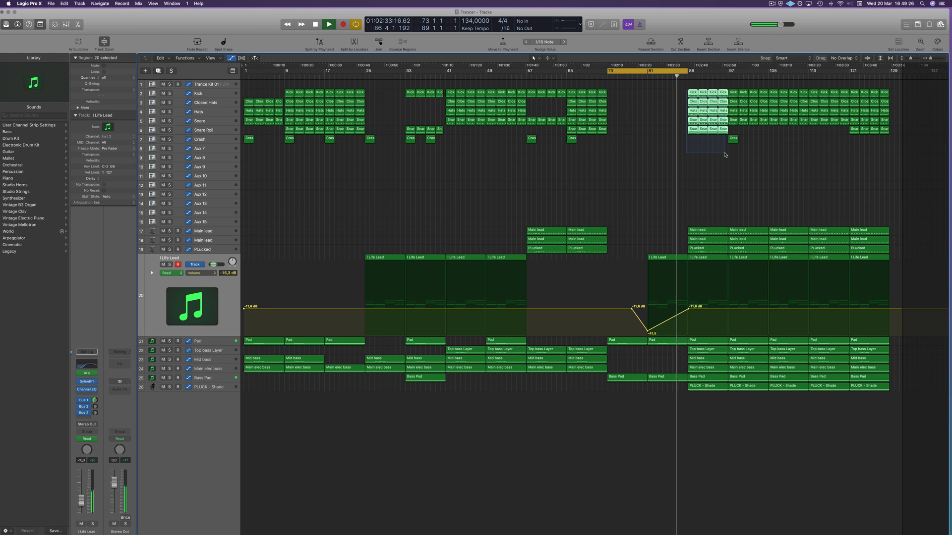
pyautogui.press('Delete')
pyautogui.moveTo(693, 216); pyautogui.dragTo(716, 249)
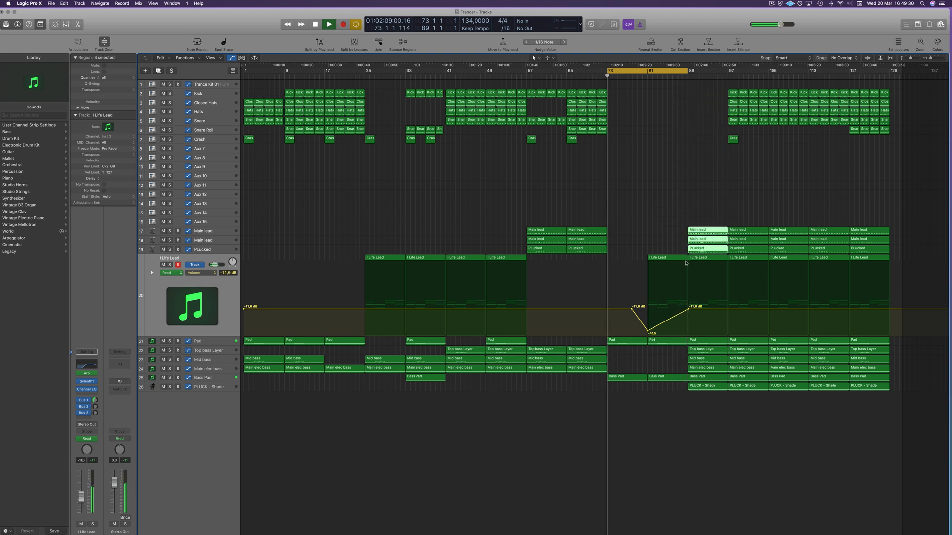
pyautogui.click(673, 208)
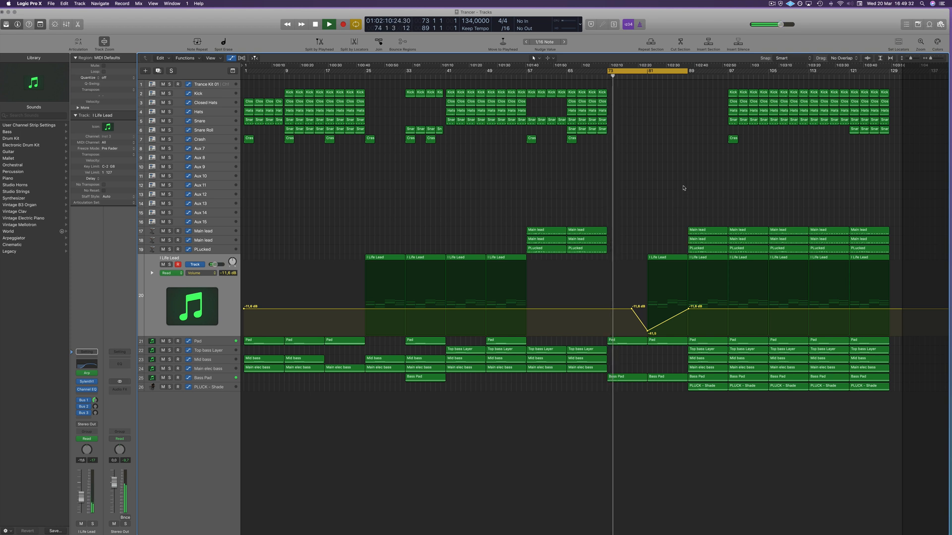
# Step: Extend the cycle range to bar 97 and delete the PLucked region at bar 89
pyautogui.moveTo(689, 72); pyautogui.dragTo(727, 75)
pyautogui.click(712, 250)
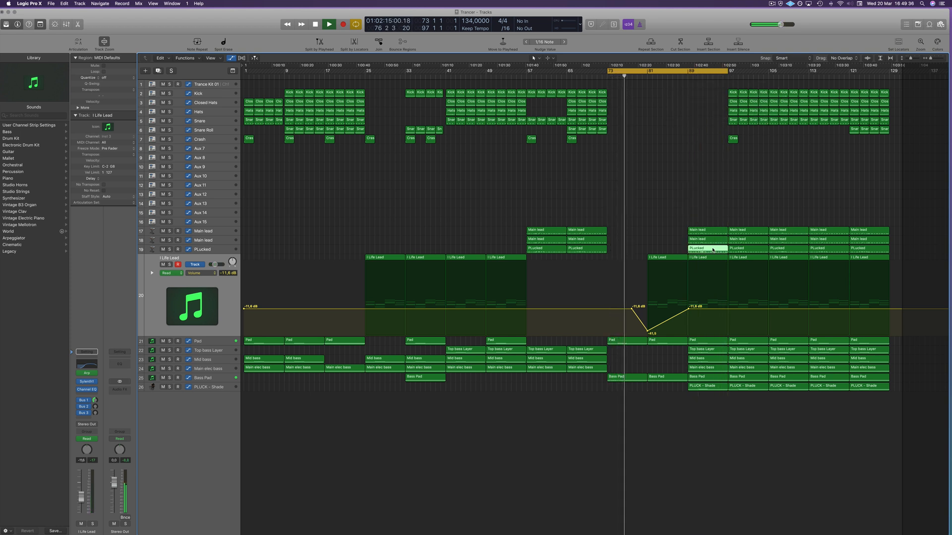
pyautogui.click(671, 210)
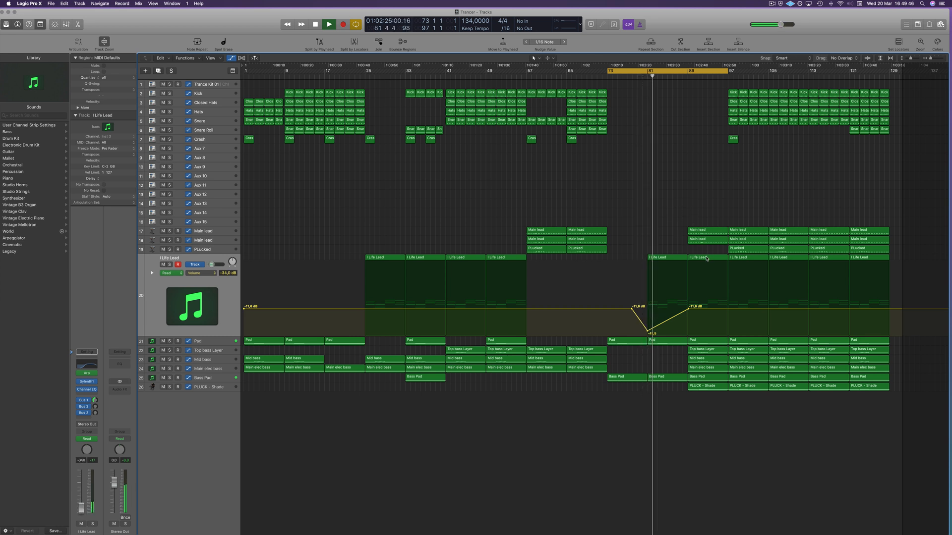
# Step: Raise the I Life Lead volume automation at bar 89 to about -10.5 dB and delete the track's region there
pyautogui.click(689, 296)
pyautogui.moveTo(689, 308); pyautogui.dragTo(688, 305)
pyautogui.click(712, 258)
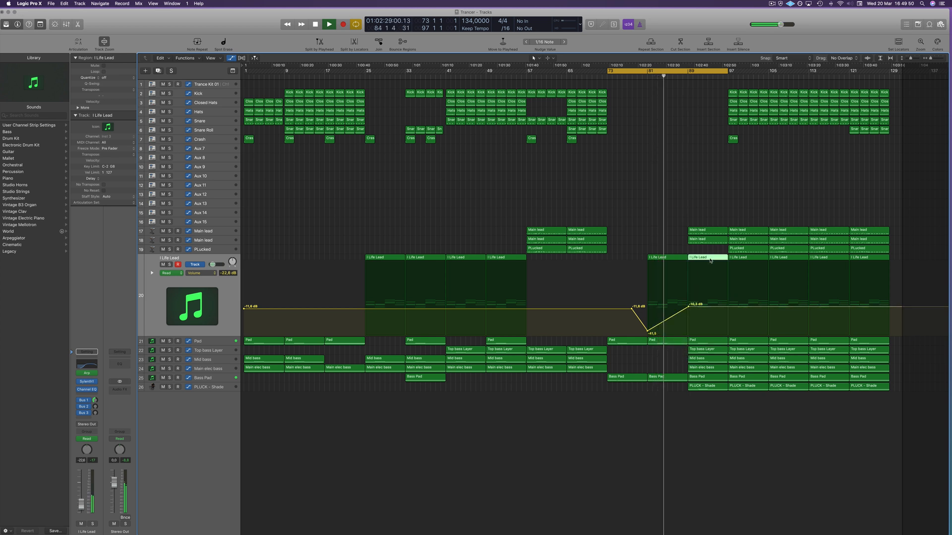
pyautogui.press('Delete')
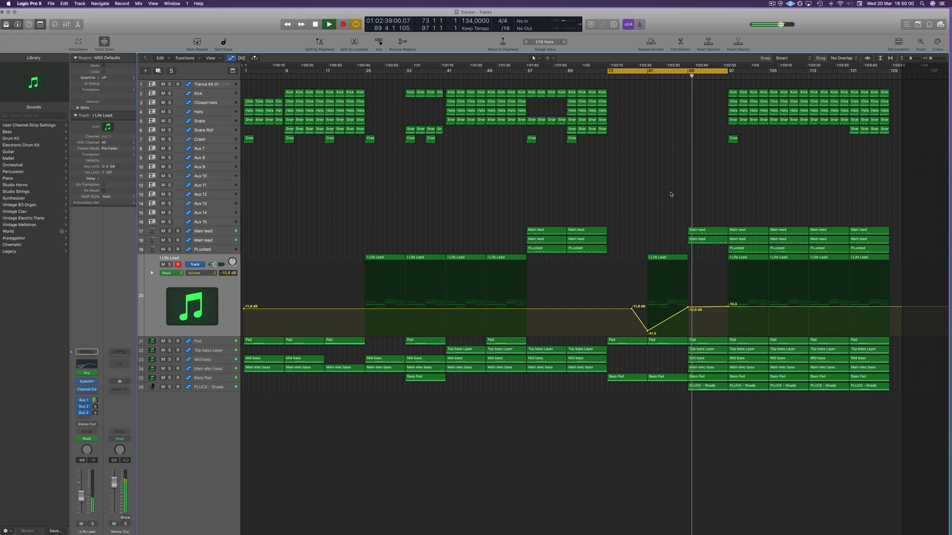
# Step: Delete the Top bass Layer, Mid bass, Main elec bass and PLUCK - Shade regions at bar 89
pyautogui.press(',')
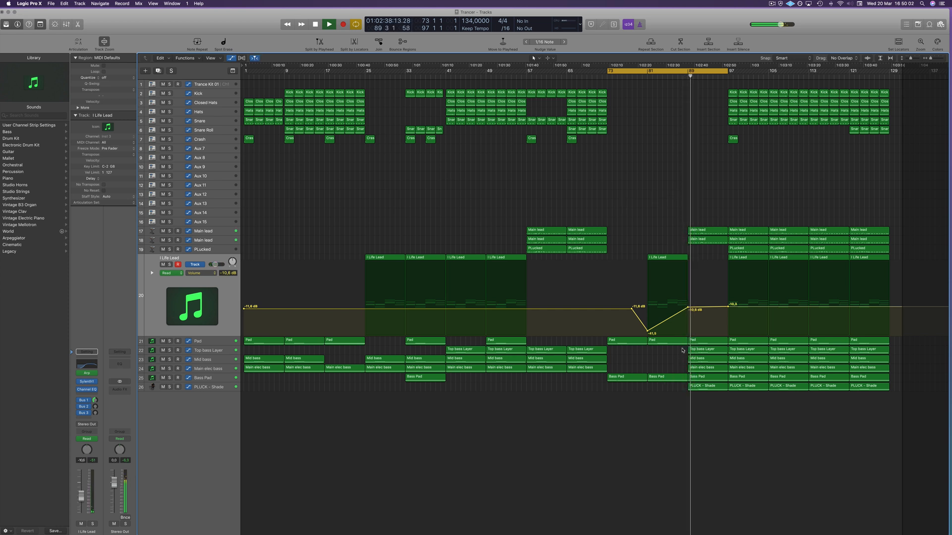
pyautogui.moveTo(681, 350); pyautogui.dragTo(698, 370)
pyautogui.press('Delete')
pyautogui.click(714, 391)
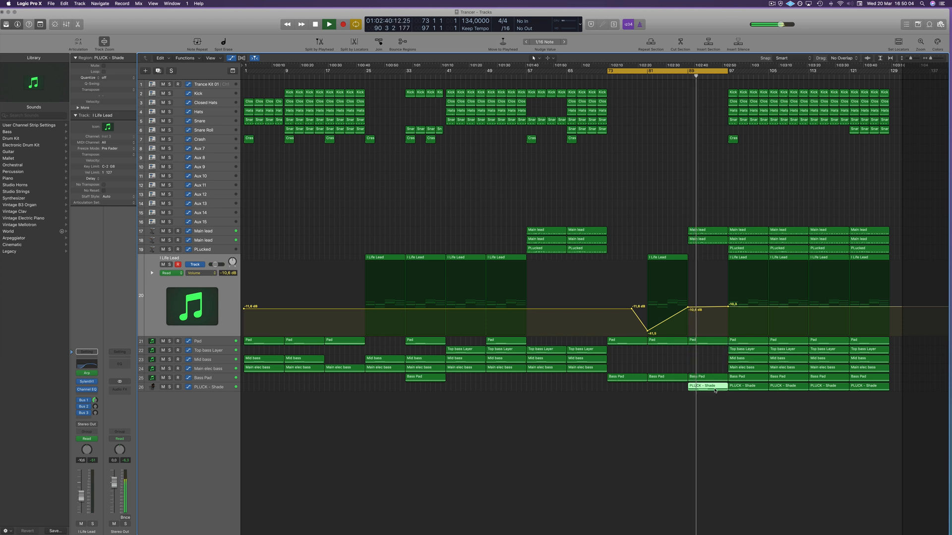
pyautogui.press('Delete')
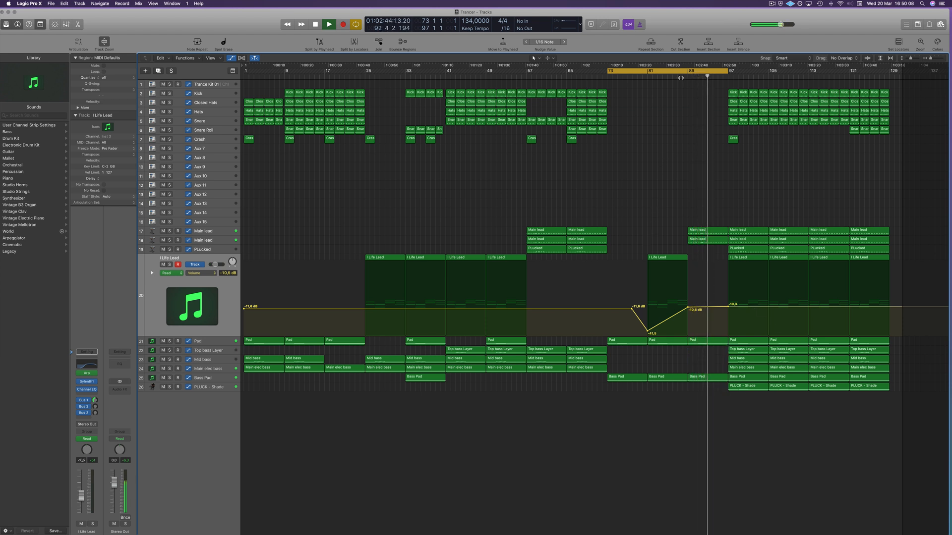
# Step: Raise the Pad filter automation to 10.000 at bar 89, dropping sharply to about 3.8 from that bar onward
pyautogui.click(643, 76)
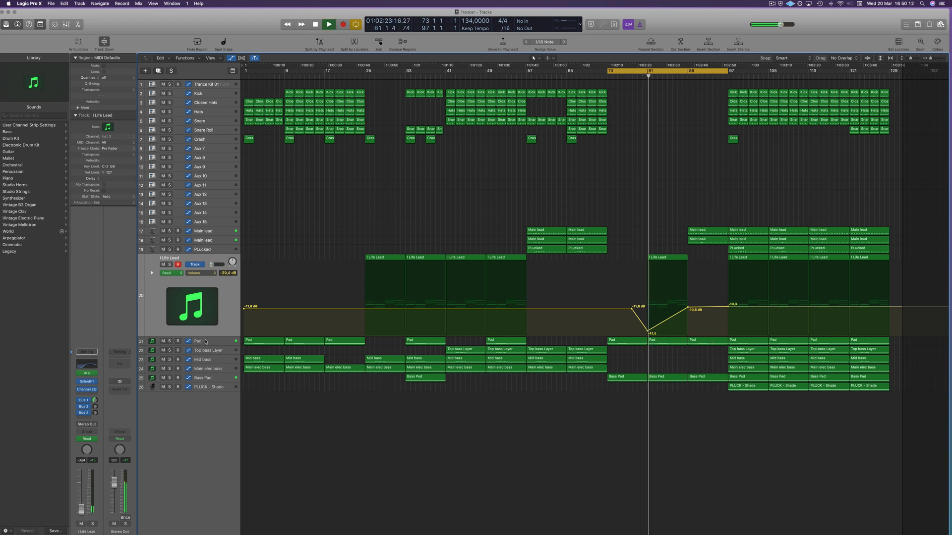
pyautogui.click(206, 341)
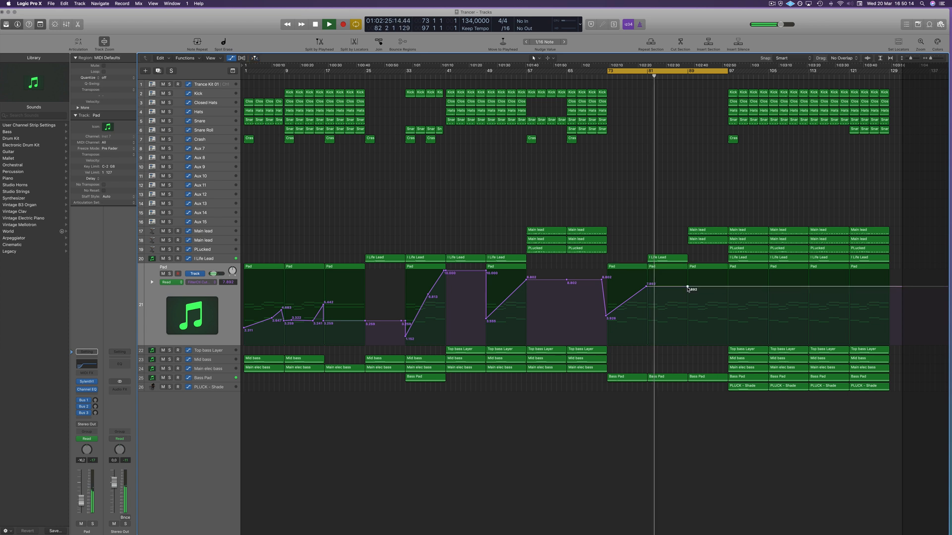
pyautogui.moveTo(688, 287); pyautogui.dragTo(687, 317)
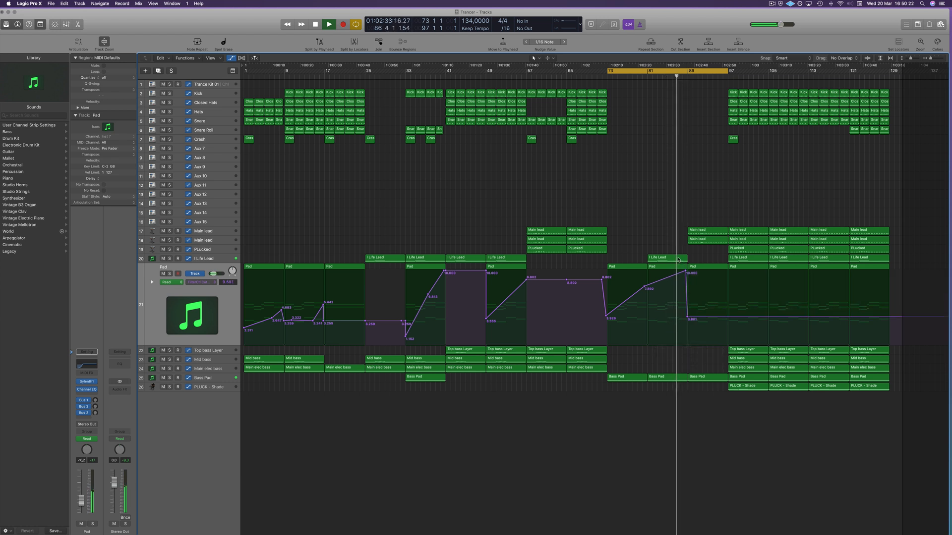
# Step: Raise the I Life Lead volume automation peak at bar 89 to about -6.5 dB and save the project
pyautogui.click(678, 259)
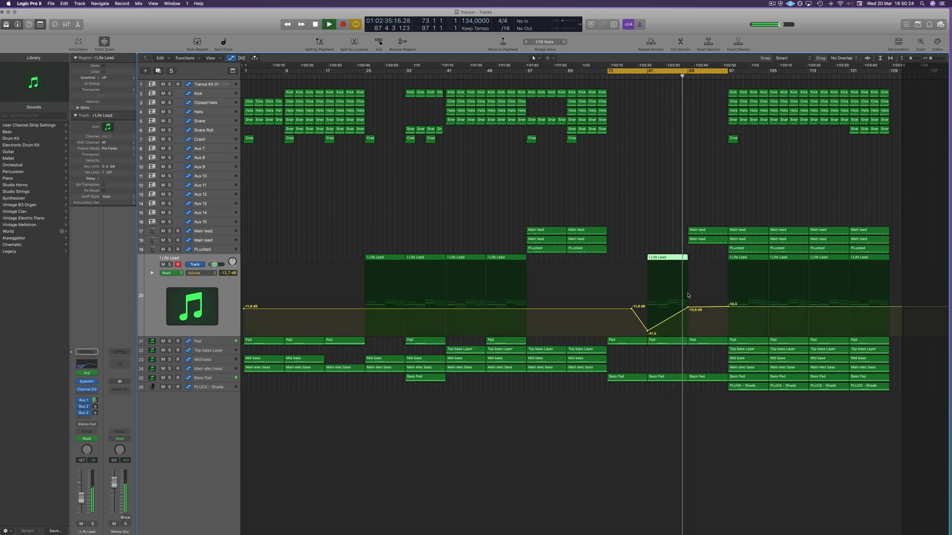
pyautogui.press('space')
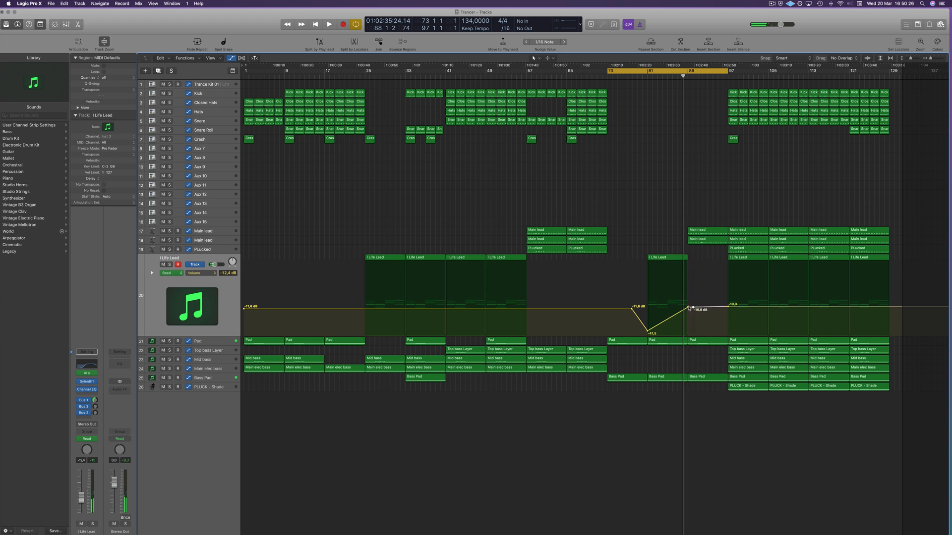
pyautogui.moveTo(688, 309); pyautogui.dragTo(688, 299)
pyautogui.press('space')
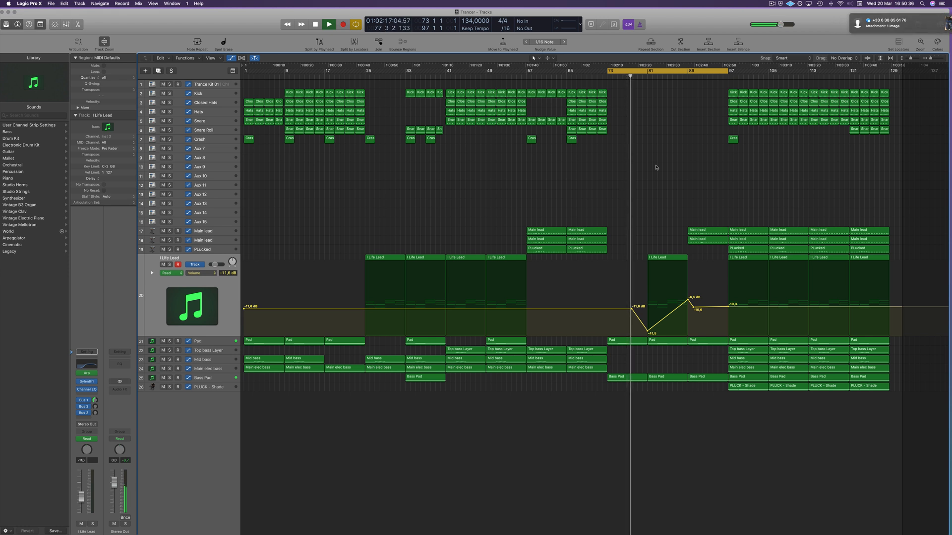
pyautogui.press('super+s')
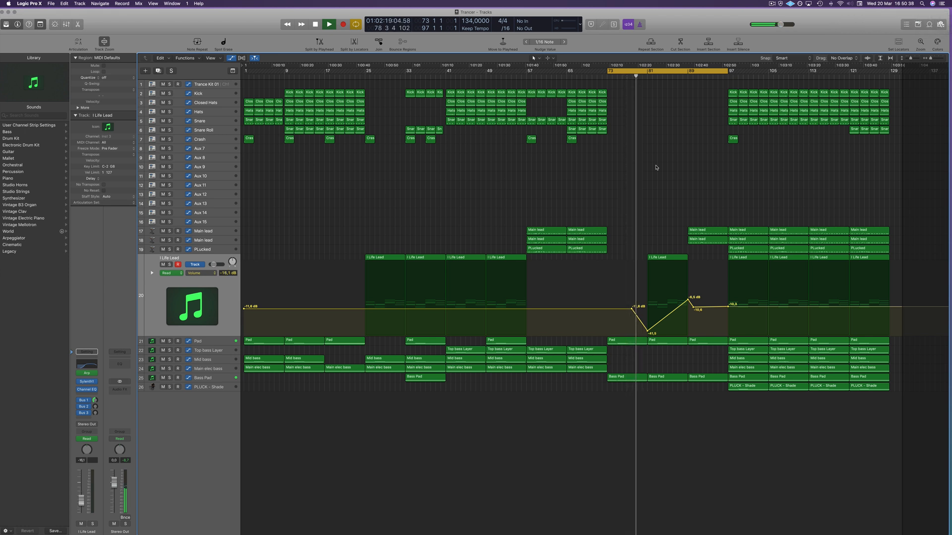
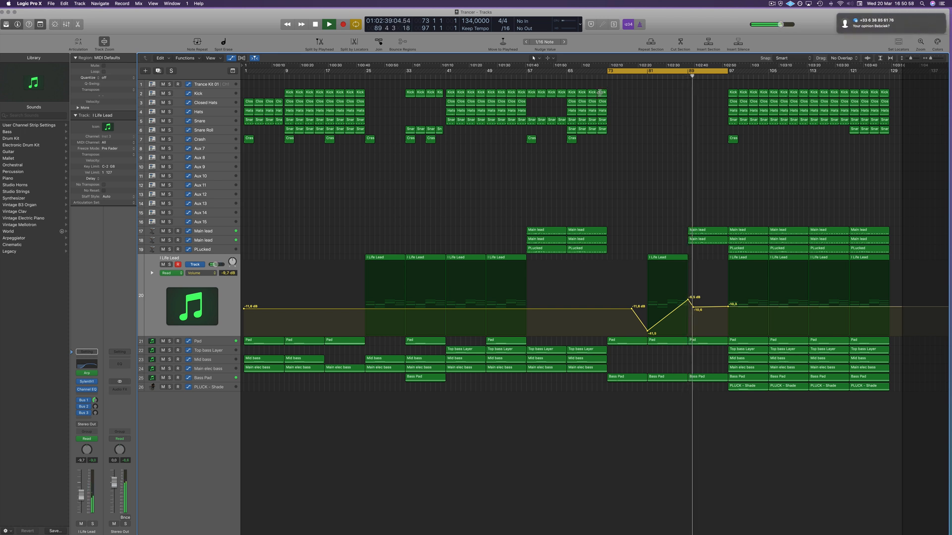
# Step: Copy the last Kick region before bar 73 to bar 89 and duplicate it to fill bars 89 to 97
pyautogui.click(602, 92)
pyautogui.moveTo(601, 93); pyautogui.dragTo(691, 93)
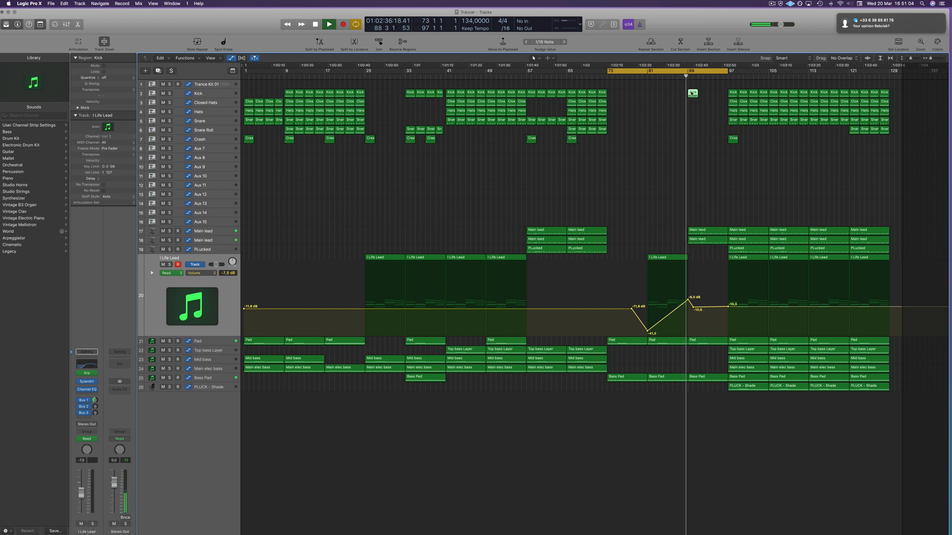
pyautogui.doubleClick(692, 93)
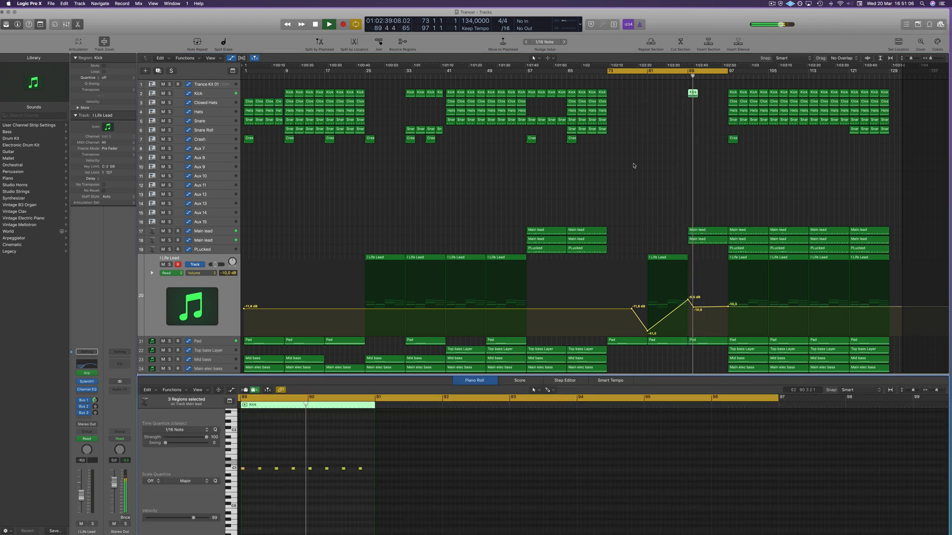
pyautogui.moveTo(692, 94); pyautogui.dragTo(714, 95)
pyautogui.click(721, 98)
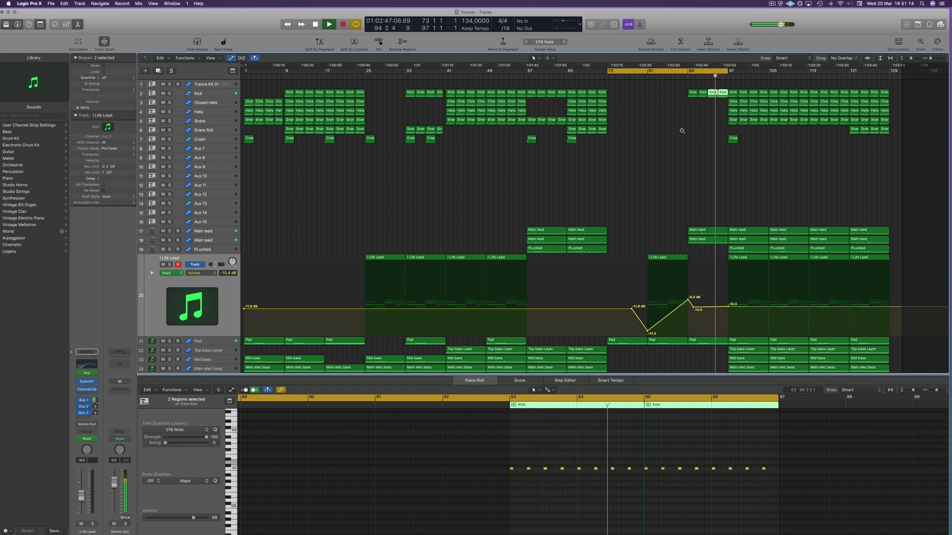
# Step: Extend the cycle range to bar 111 and delete the Pad regions at bars 97 and 105
pyautogui.moveTo(727, 71); pyautogui.dragTo(800, 71)
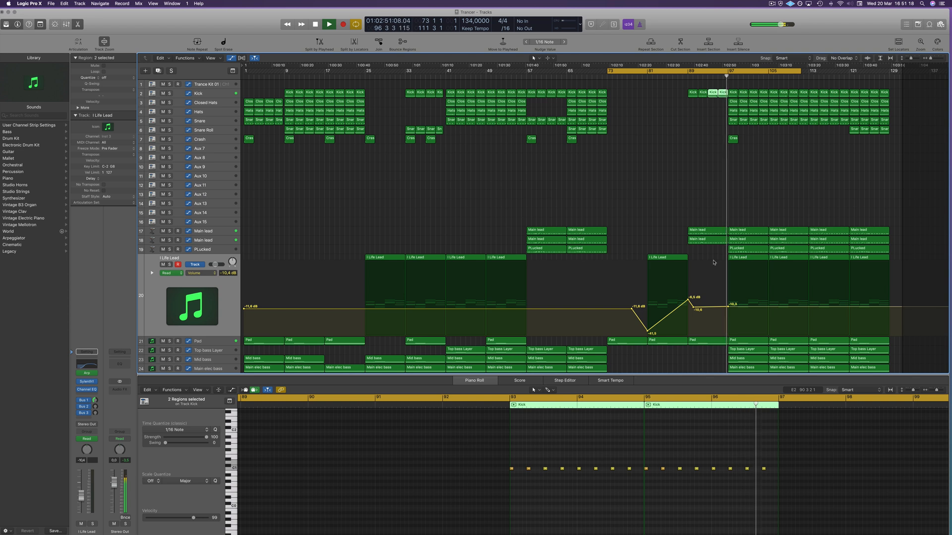
pyautogui.click(753, 343)
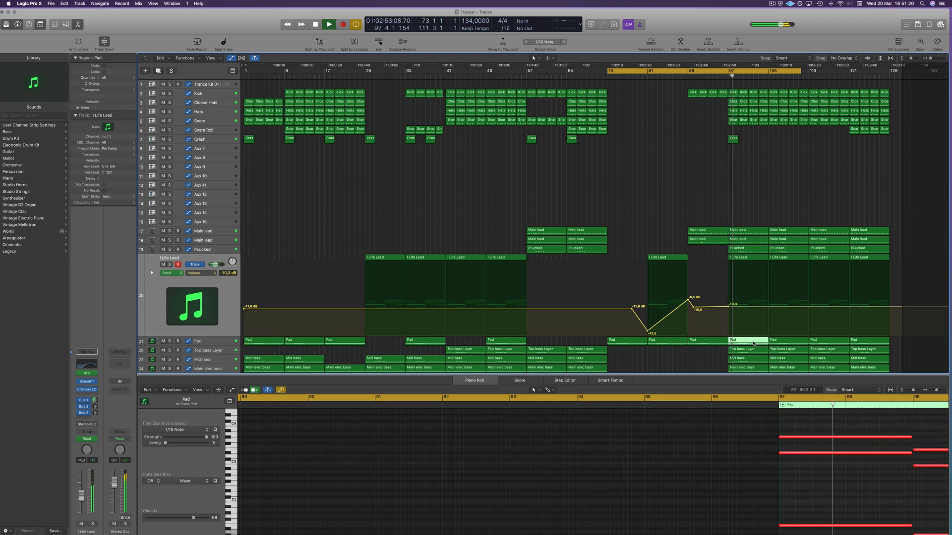
pyautogui.press('Delete')
pyautogui.click(773, 341)
pyautogui.press('Delete')
# Step: Delete all PLUCK - Shade and Bass Pad regions from bar 97 onward
pyautogui.scroll(-3, 743, 327)
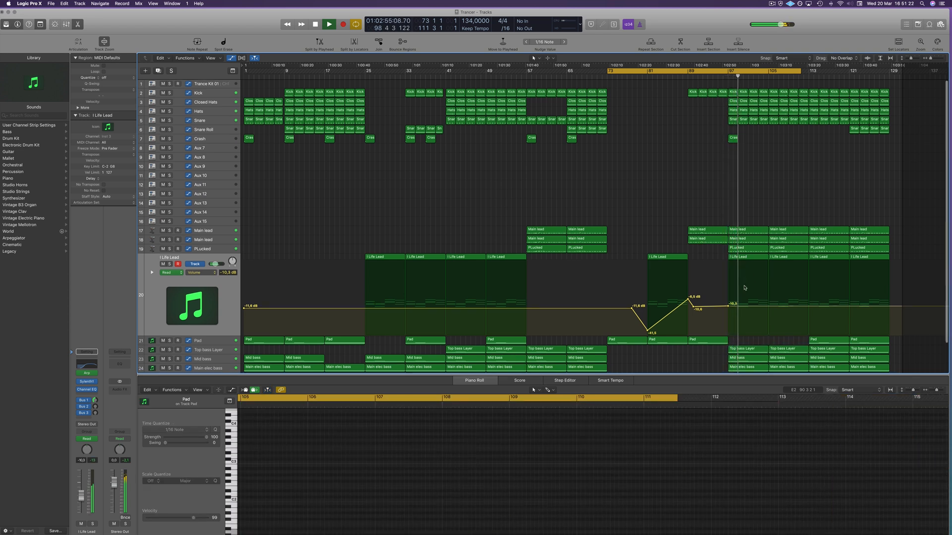
pyautogui.moveTo(714, 358); pyautogui.dragTo(883, 351)
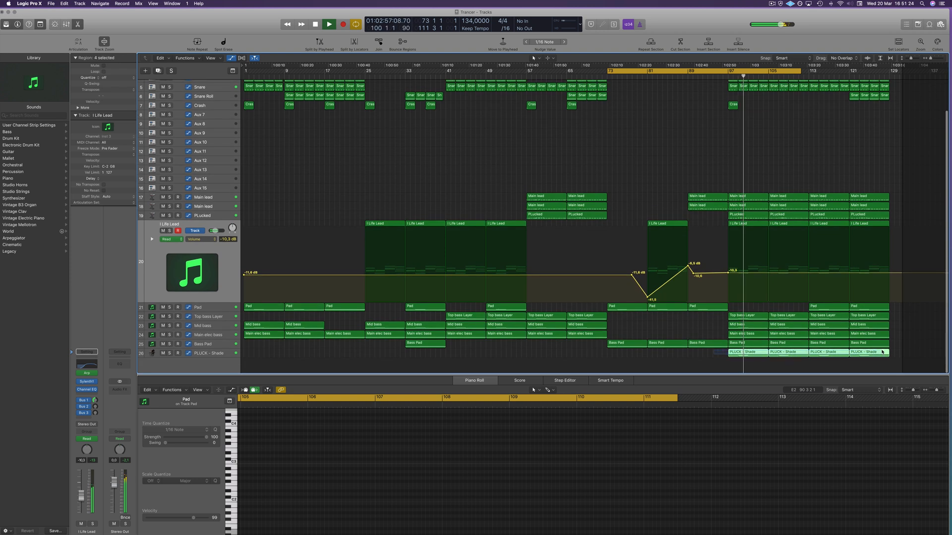
pyautogui.press('Delete')
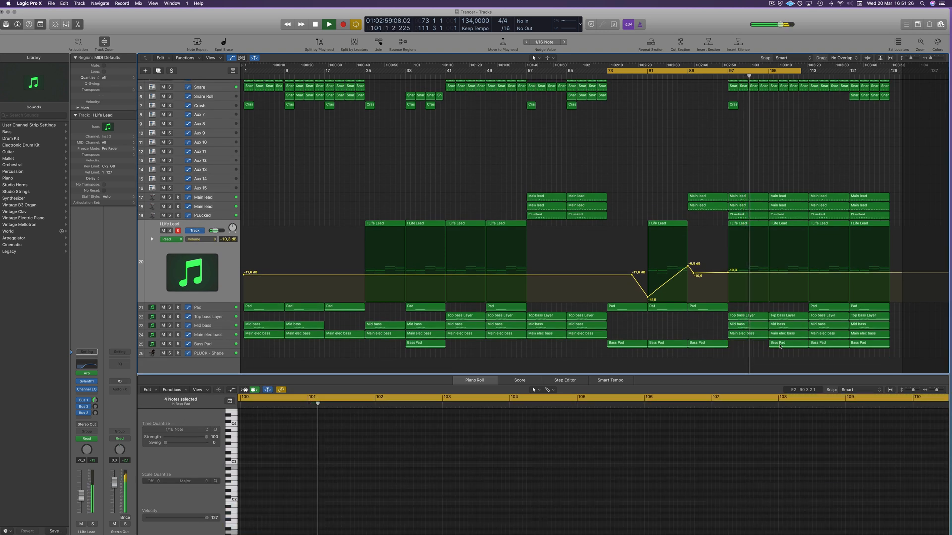
pyautogui.click(846, 343)
pyautogui.press('Delete')
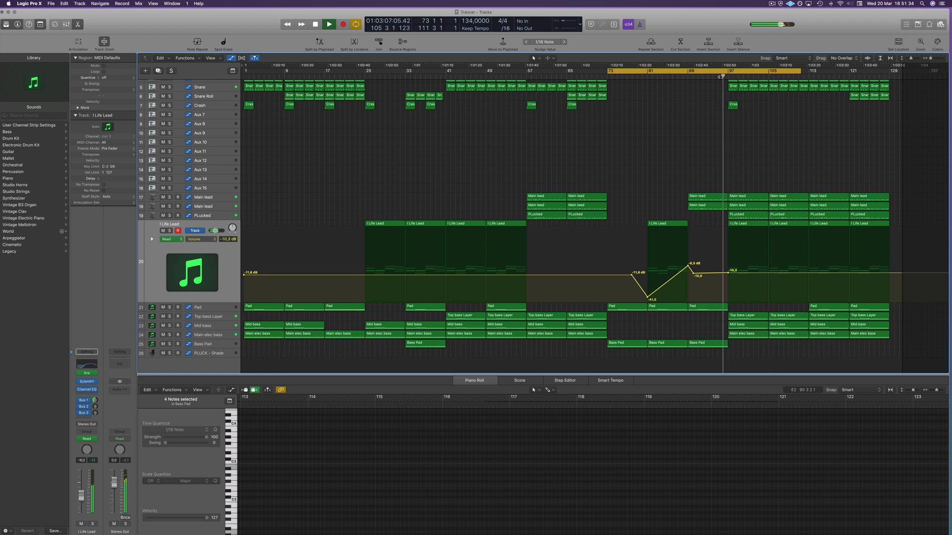
# Step: Delete the I Life Lead region at bar 105 and lower its volume automation to about -13.8 dB at bar 97 and -12.1 dB at bar 105
pyautogui.click(748, 225)
pyautogui.click(792, 224)
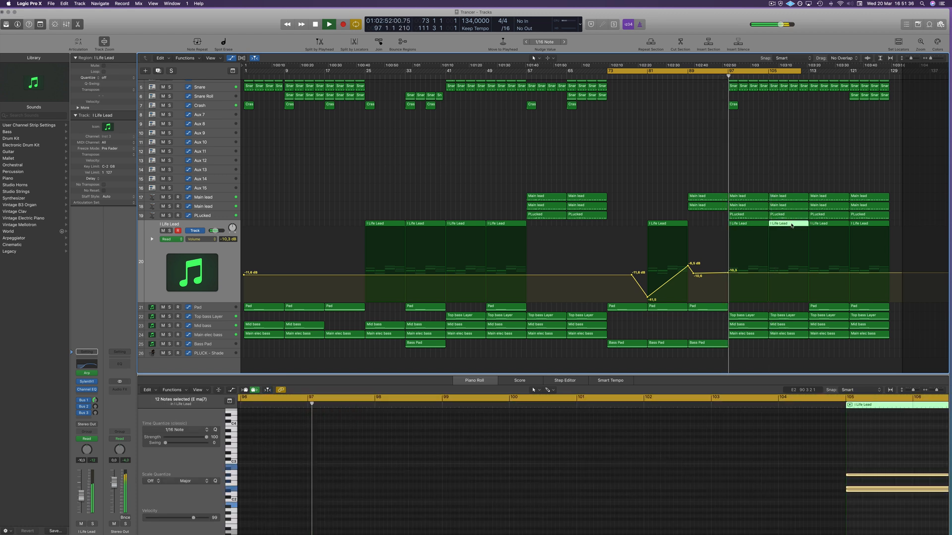
pyautogui.press('Delete')
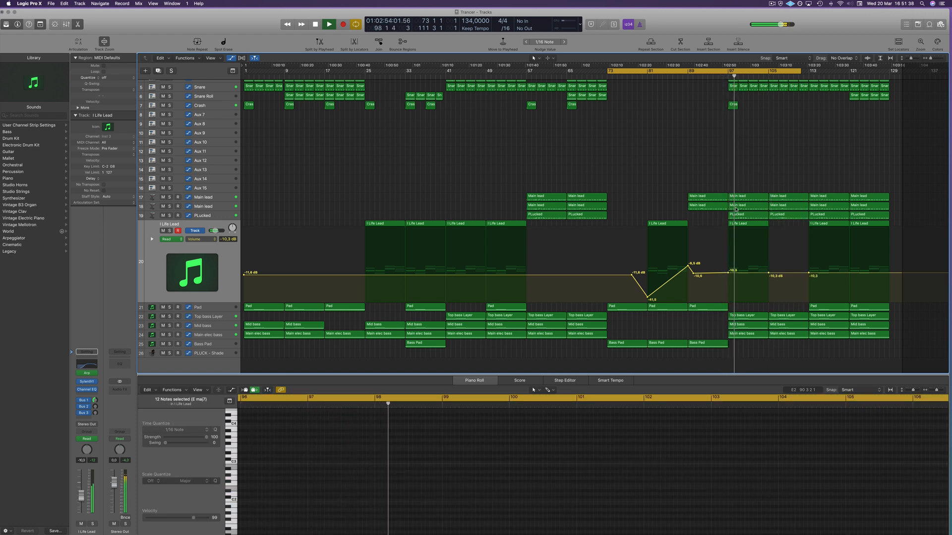
pyautogui.moveTo(728, 274); pyautogui.dragTo(728, 279)
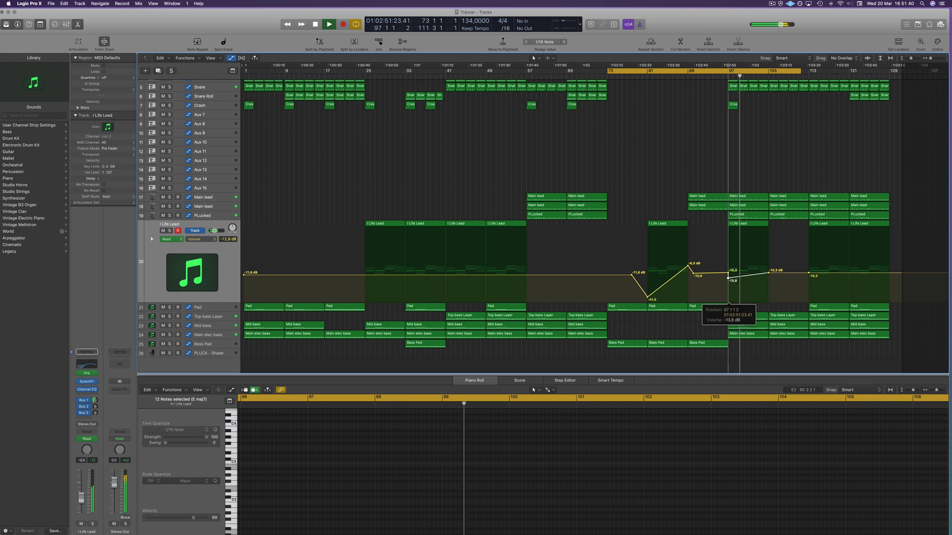
pyautogui.moveTo(728, 276); pyautogui.dragTo(768, 276)
# Step: Copy the four Snare Roll regions from bars 65–73 to bars 89–97
pyautogui.scroll(2, 754, 171)
pyautogui.scroll(3, 754, 171)
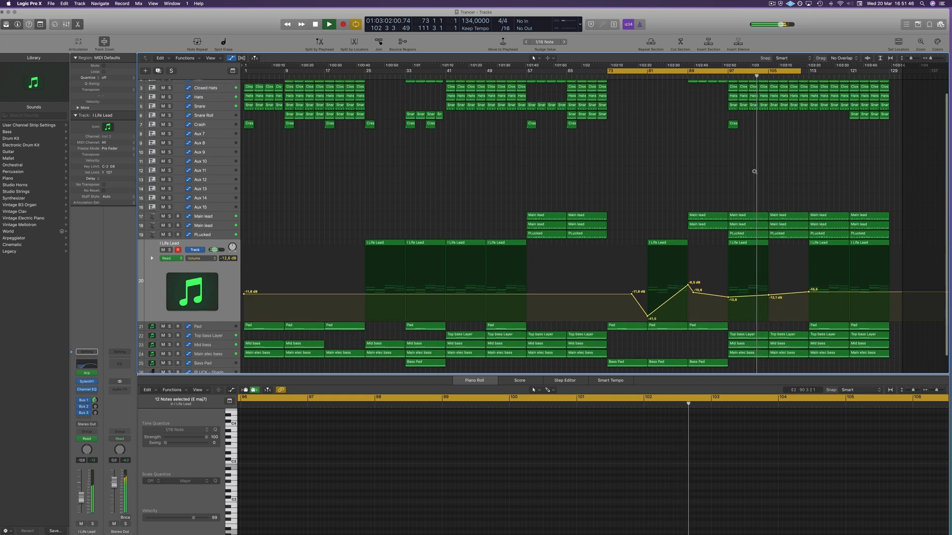
pyautogui.moveTo(562, 130); pyautogui.dragTo(679, 129)
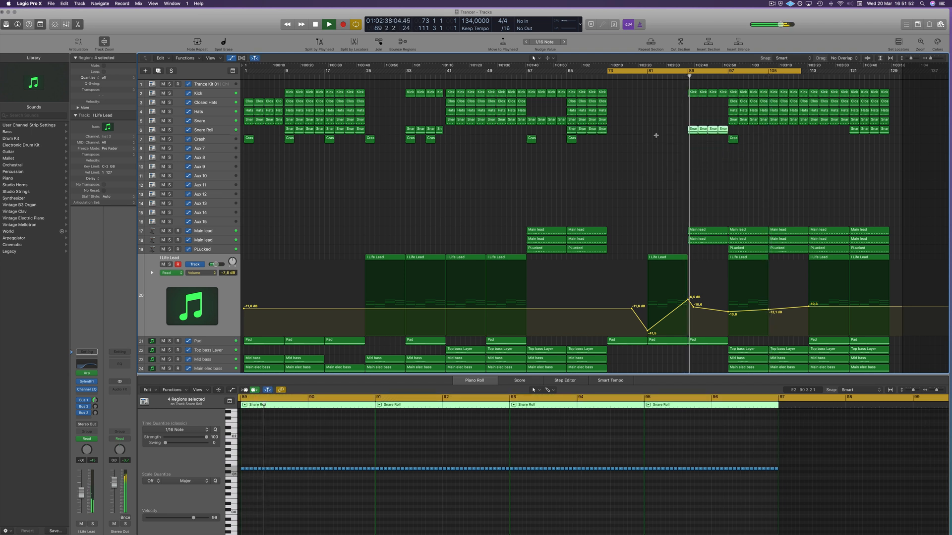
pyautogui.click(651, 172)
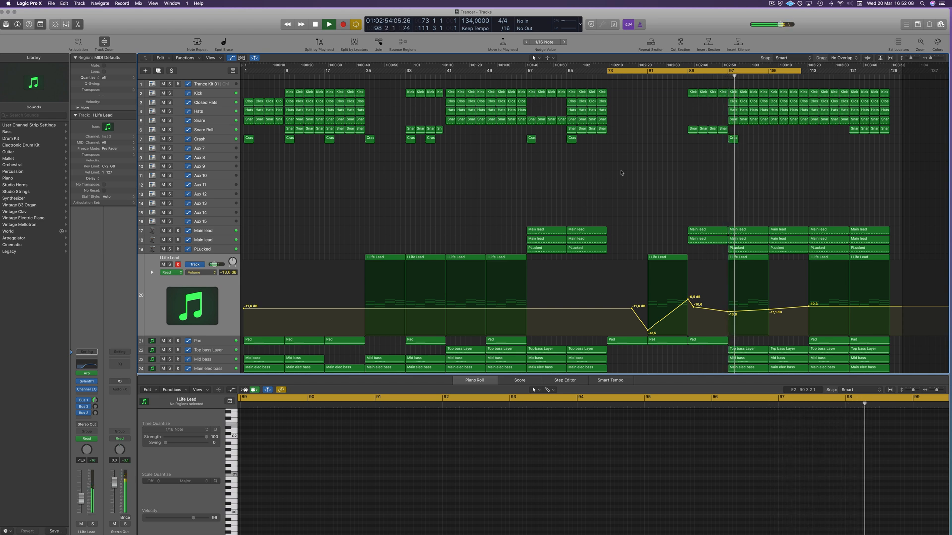
# Step: Loop playback over bars 41 to 57 and solo the Top bass Layer, Mid bass and Main elec bass tracks
pyautogui.scroll(-2, 574, 169)
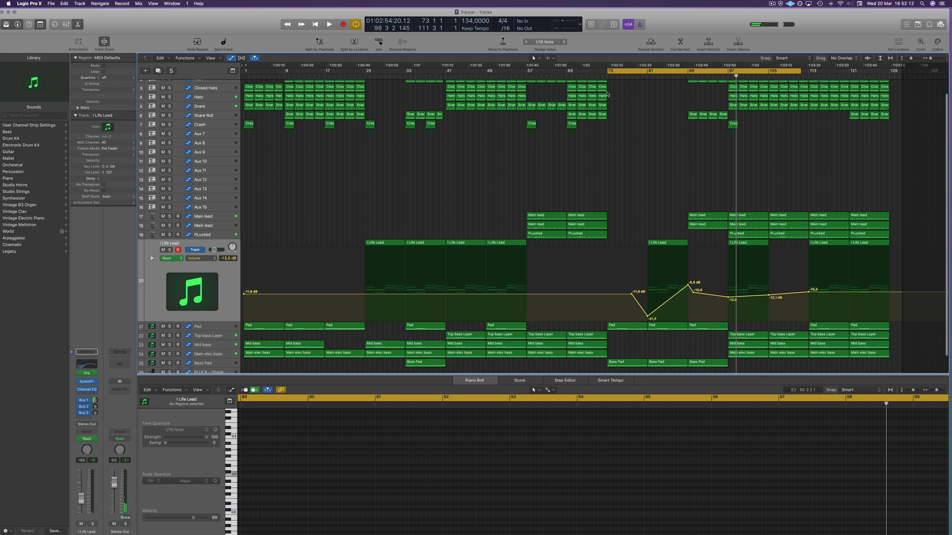
pyautogui.moveTo(739, 73); pyautogui.dragTo(581, 82)
pyautogui.moveTo(639, 73); pyautogui.dragTo(526, 74)
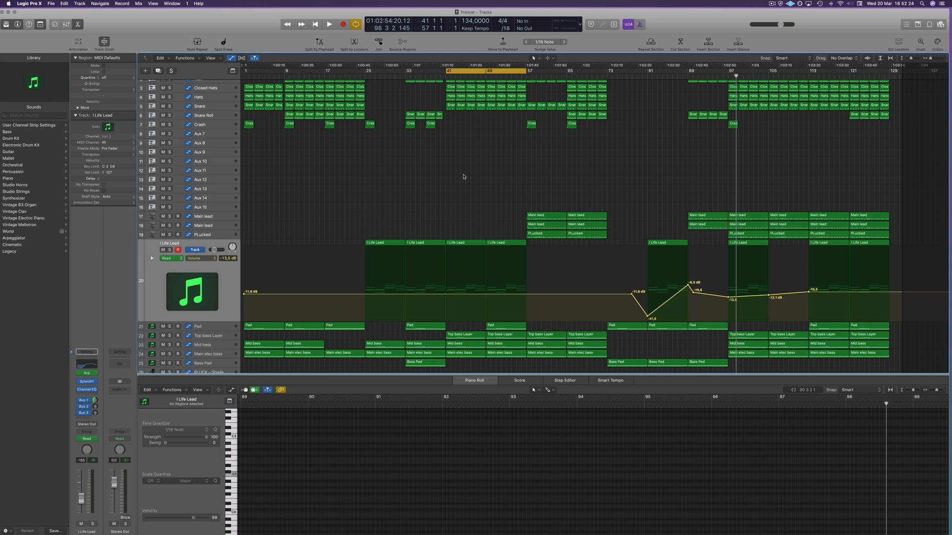
pyautogui.press('space')
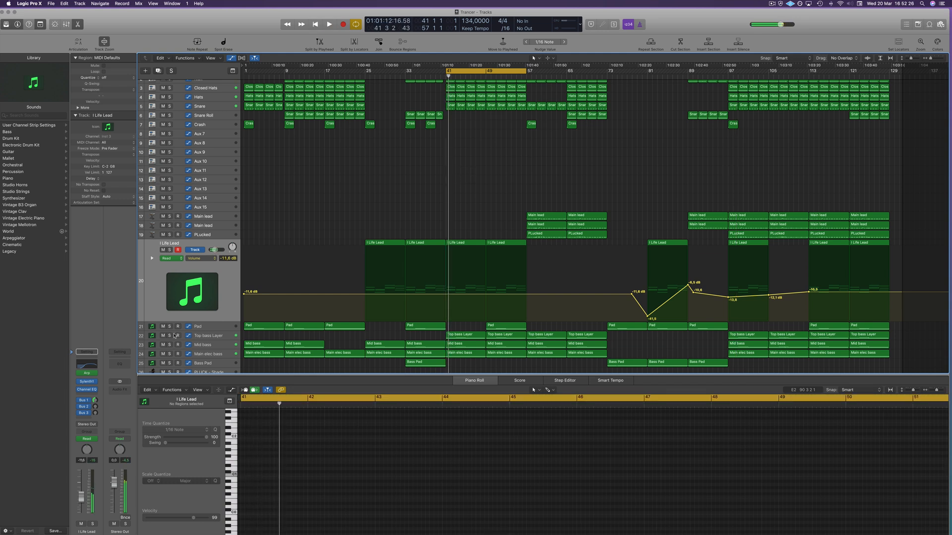
pyautogui.click(170, 336)
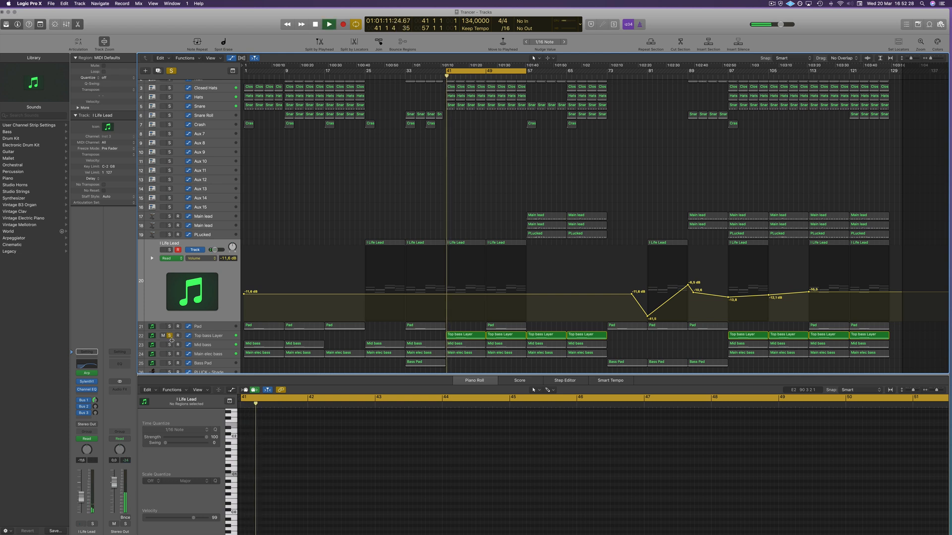
pyautogui.click(170, 345)
pyautogui.click(170, 354)
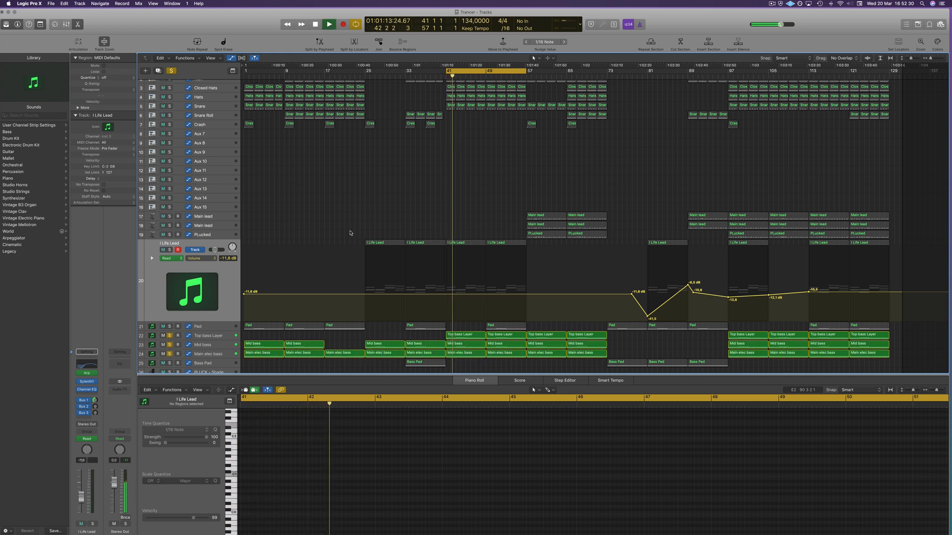
# Step: Route the outputs of the Top bass Layer, Mid bass and Main elec bass channels together to Bus 7 in the mixer
pyautogui.scroll(-2, 351, 234)
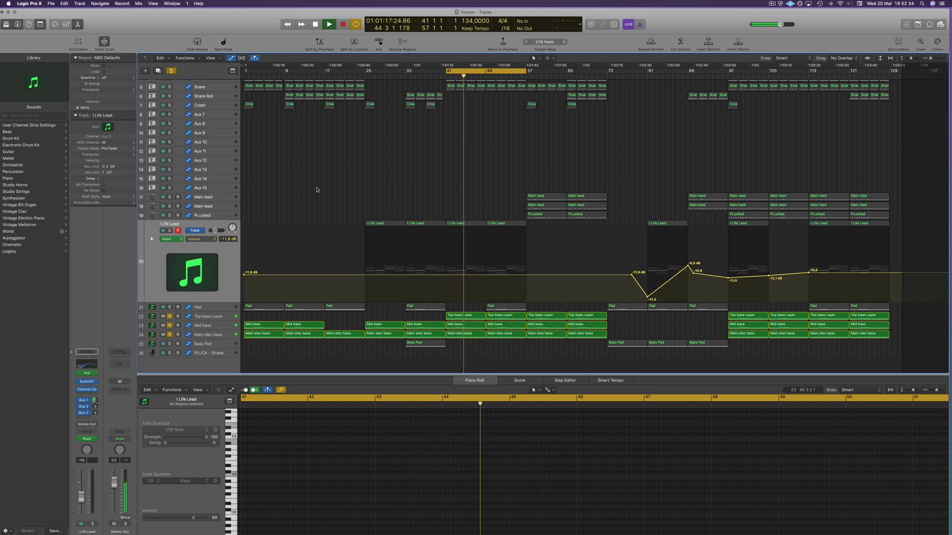
pyautogui.press('x')
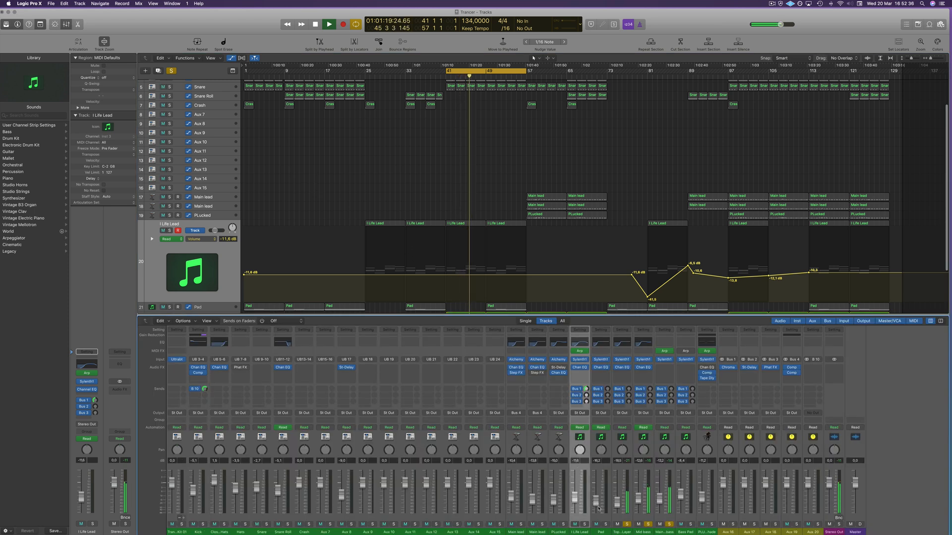
pyautogui.moveTo(616, 532); pyautogui.dragTo(664, 534)
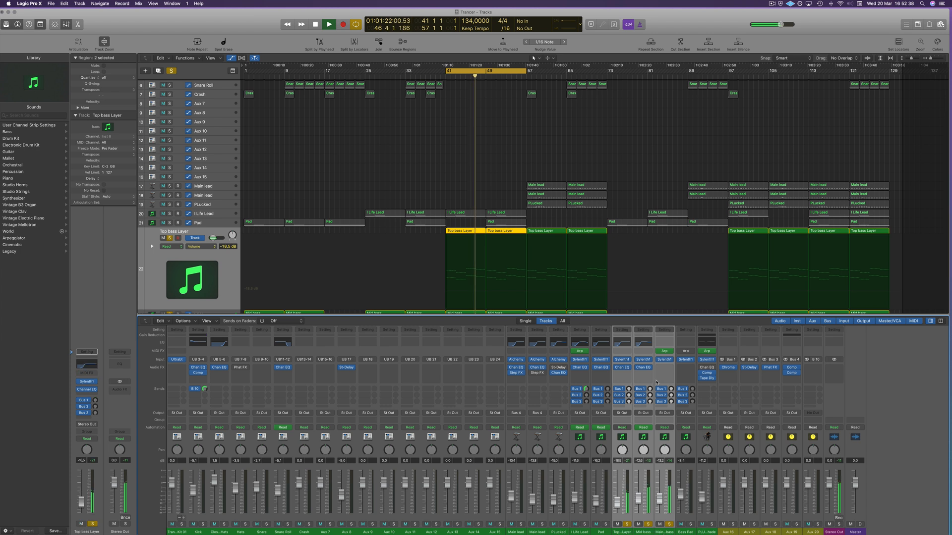
pyautogui.click(665, 412)
pyautogui.moveTo(666, 436)
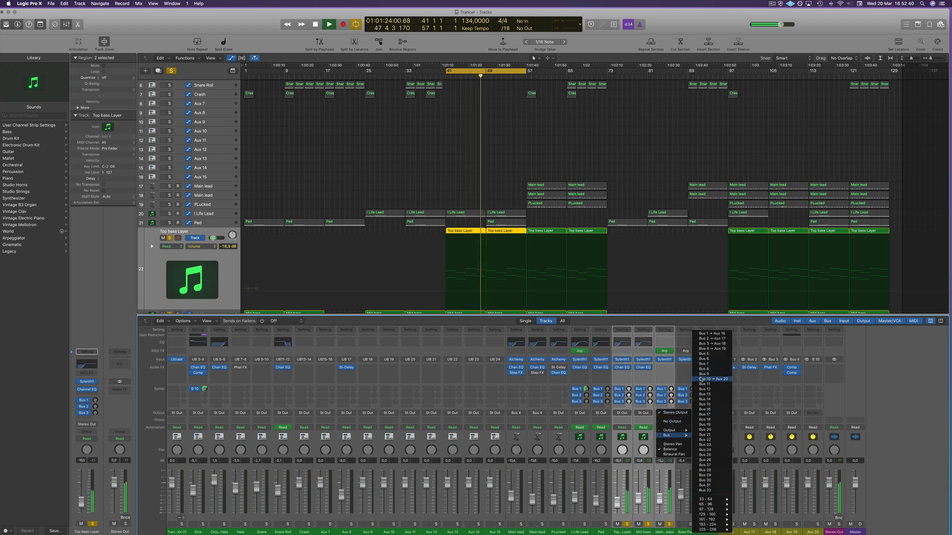
pyautogui.click(710, 365)
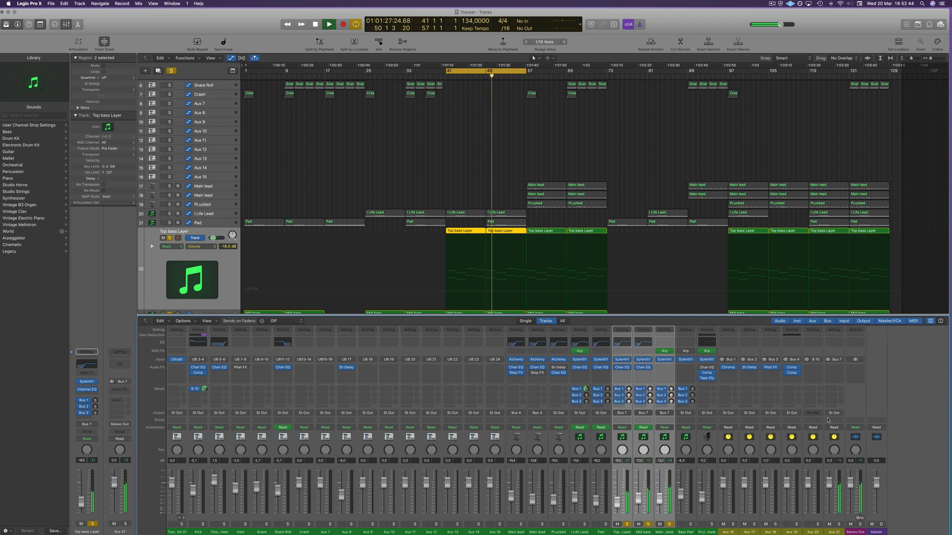
# Step: Solo-check the Bus 7 bass aux channel and insert a Compressor on it
pyautogui.click(839, 524)
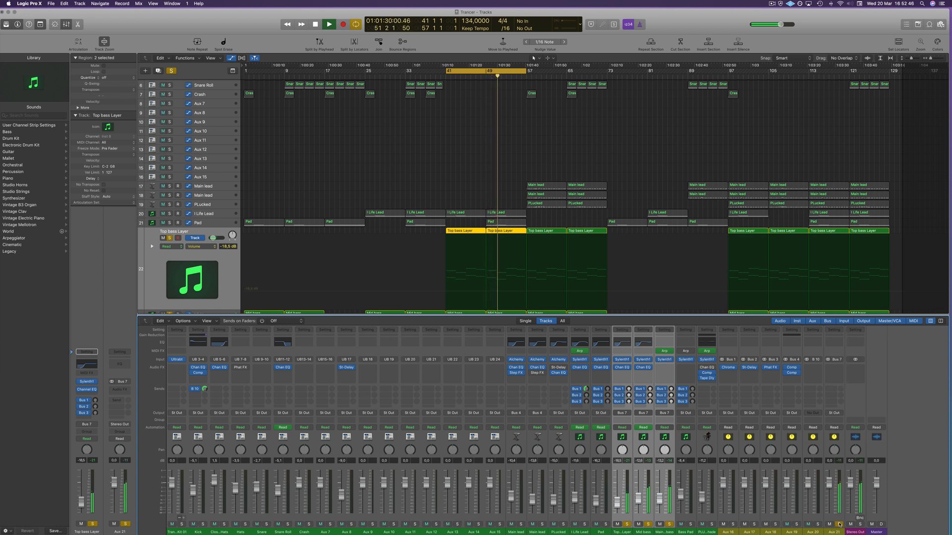
pyautogui.click(839, 525)
pyautogui.click(836, 367)
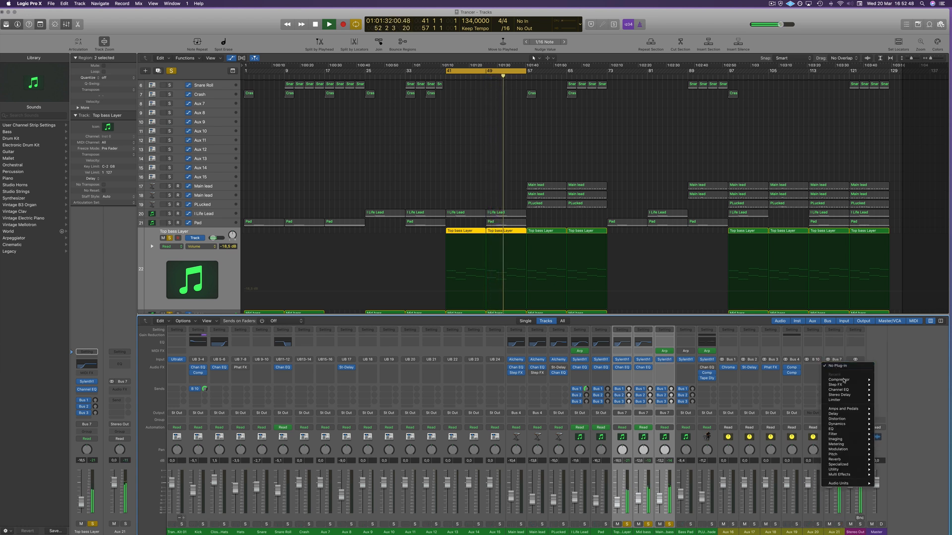
pyautogui.moveTo(843, 380)
pyautogui.click(887, 379)
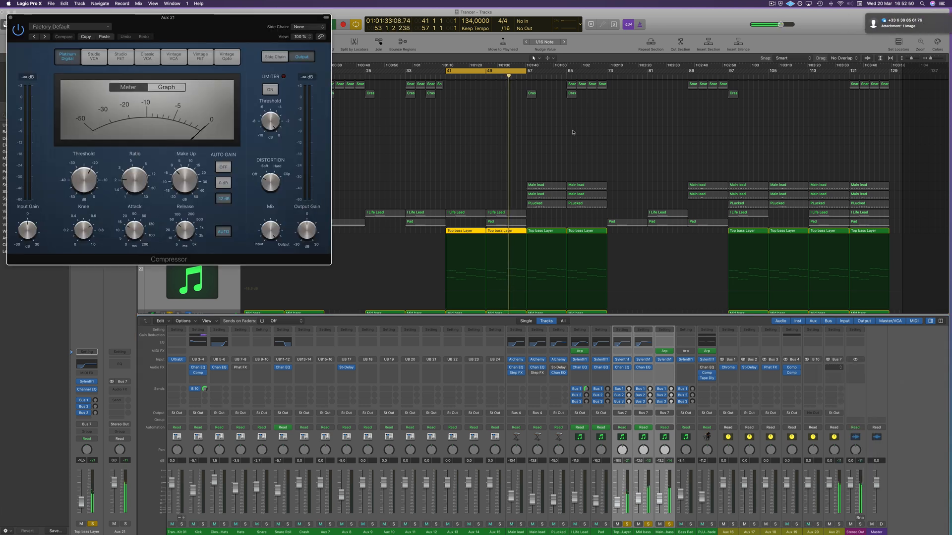
pyautogui.moveTo(213, 11); pyautogui.dragTo(486, 64)
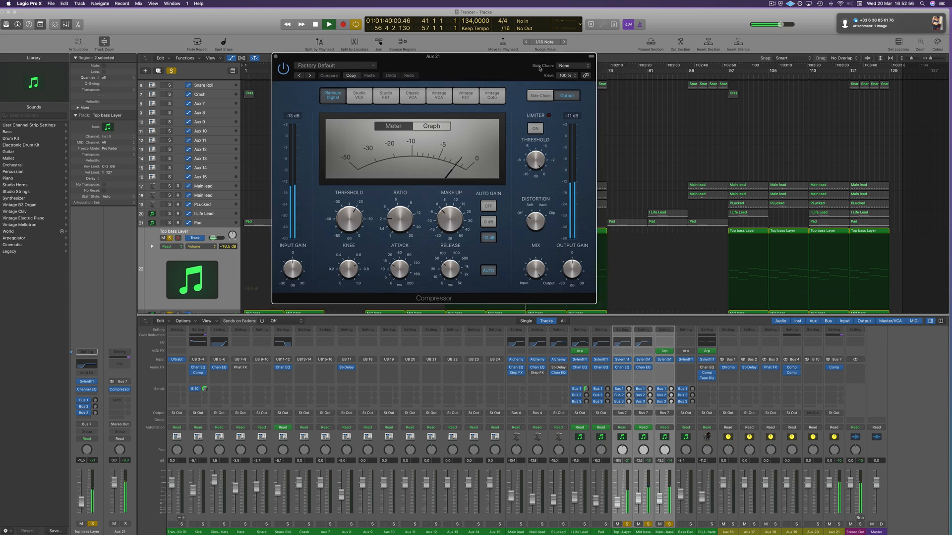
# Step: Set the bass bus compressor's side-chain source to Bus 10, fed by the Kick
pyautogui.click(570, 66)
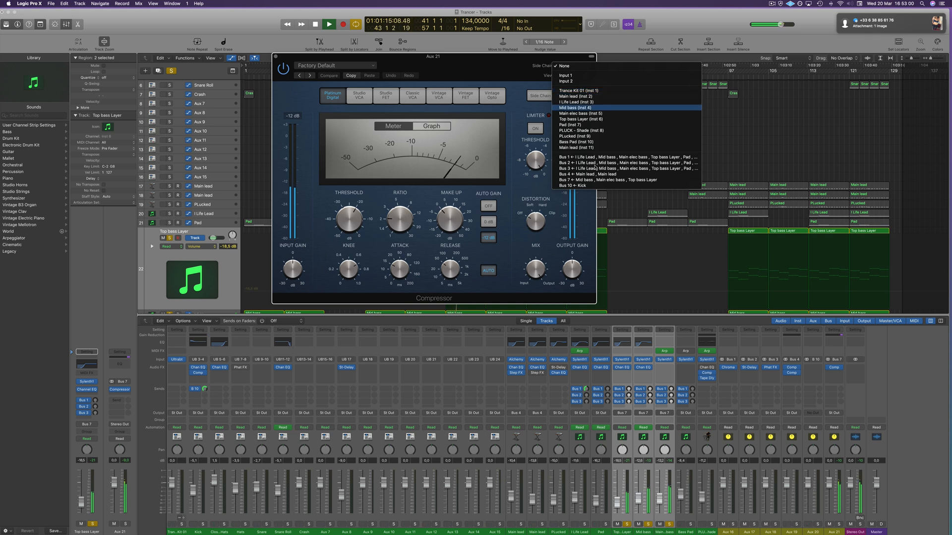
pyautogui.click(584, 186)
pyautogui.moveTo(468, 61); pyautogui.dragTo(433, 189)
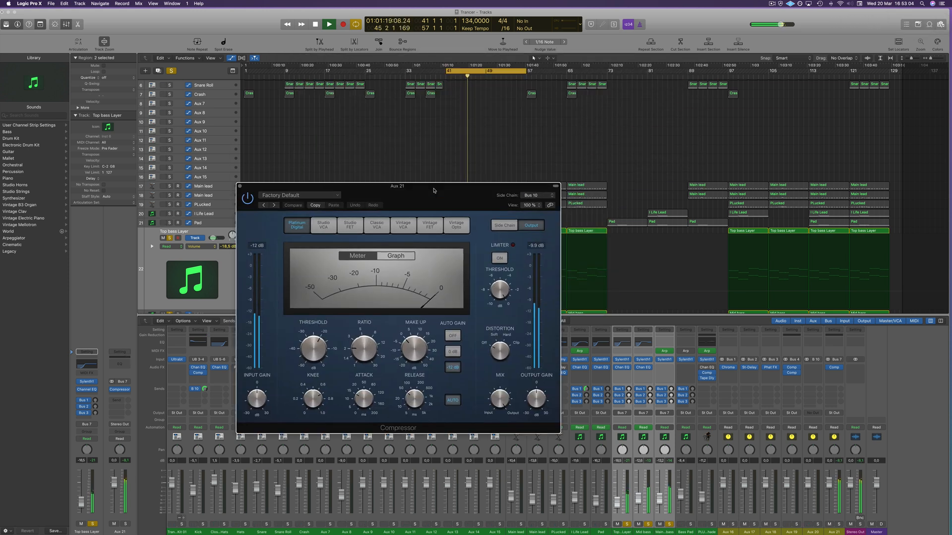
# Step: Solo the Kick with the basses, then adjust the bass bus compressor's release and set its ratio to 3.1:1
pyautogui.scroll(5, 490, 139)
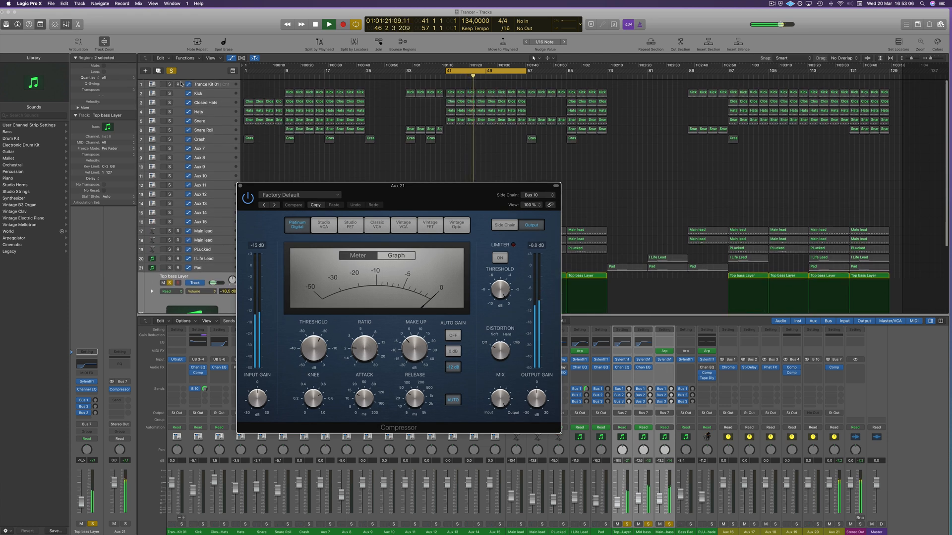
pyautogui.click(169, 94)
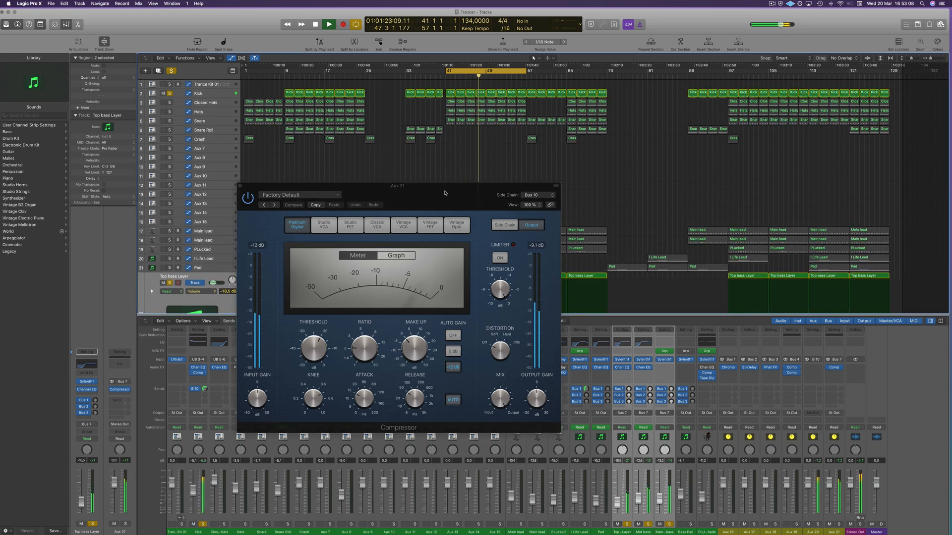
pyautogui.moveTo(444, 193); pyautogui.dragTo(522, 149)
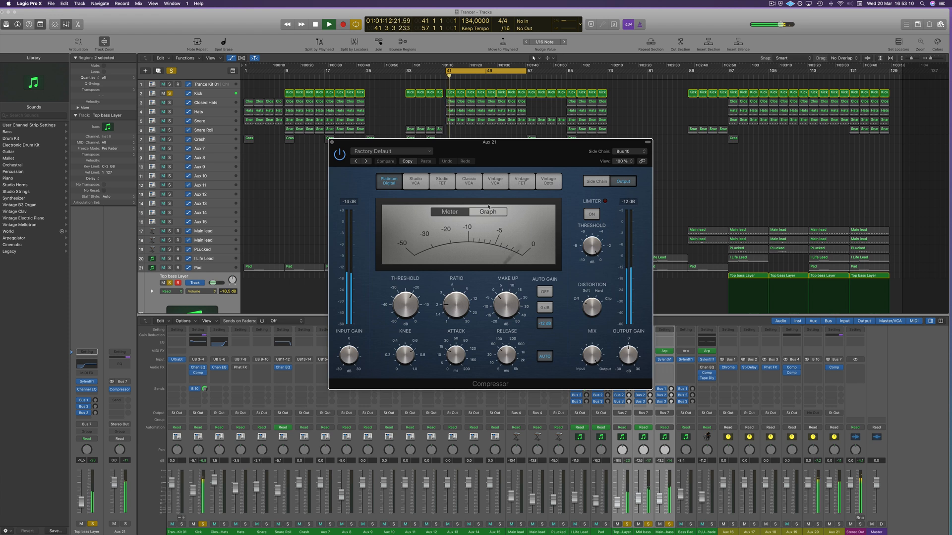
pyautogui.moveTo(507, 353); pyautogui.dragTo(508, 368)
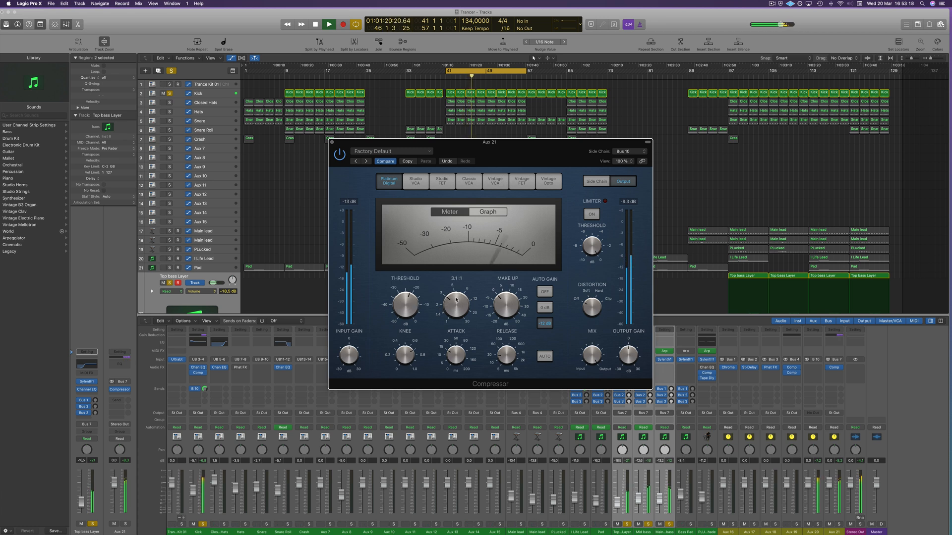
pyautogui.moveTo(482, 157); pyautogui.dragTo(476, 155)
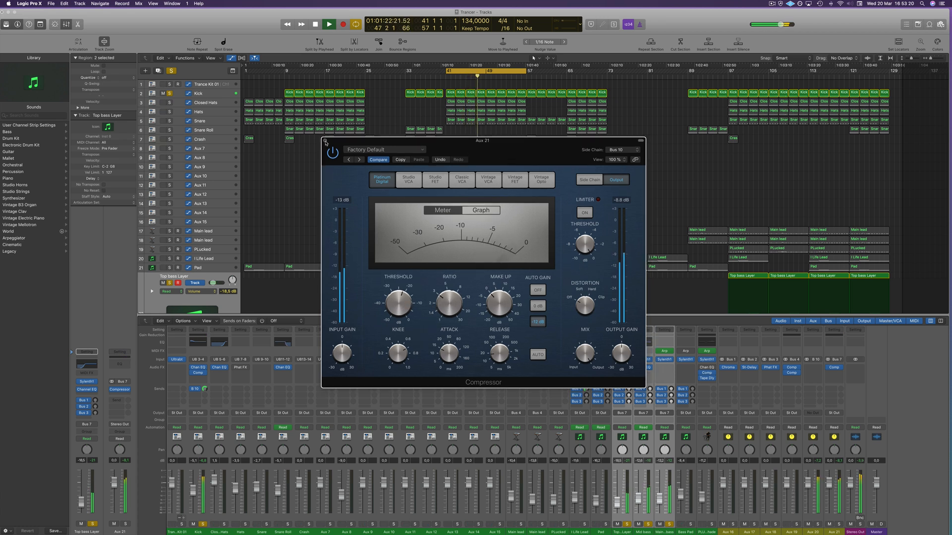
pyautogui.click(325, 141)
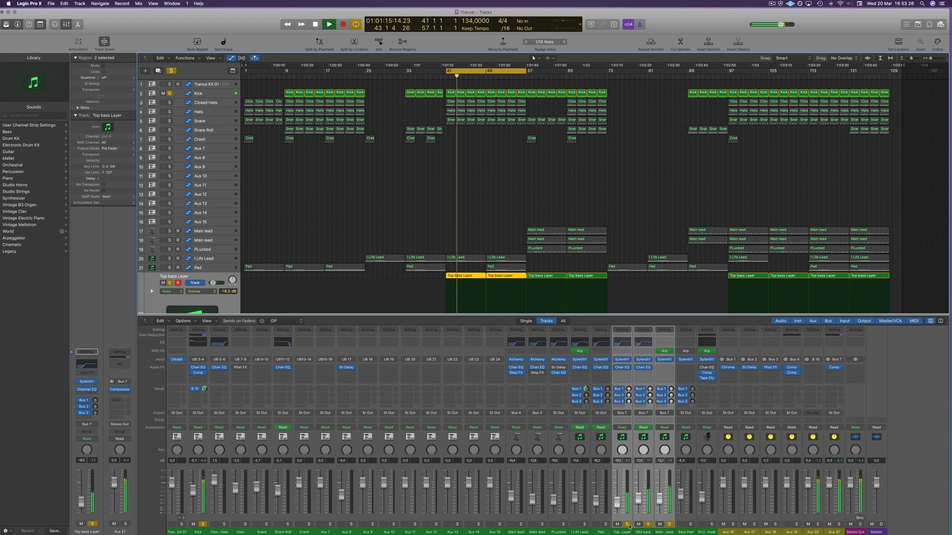
# Step: Turn off solo on the Top bass Layer, Mid bass, Main elec bass and Kick channels
pyautogui.click(645, 526)
pyautogui.click(647, 525)
pyautogui.click(647, 526)
pyautogui.click(648, 526)
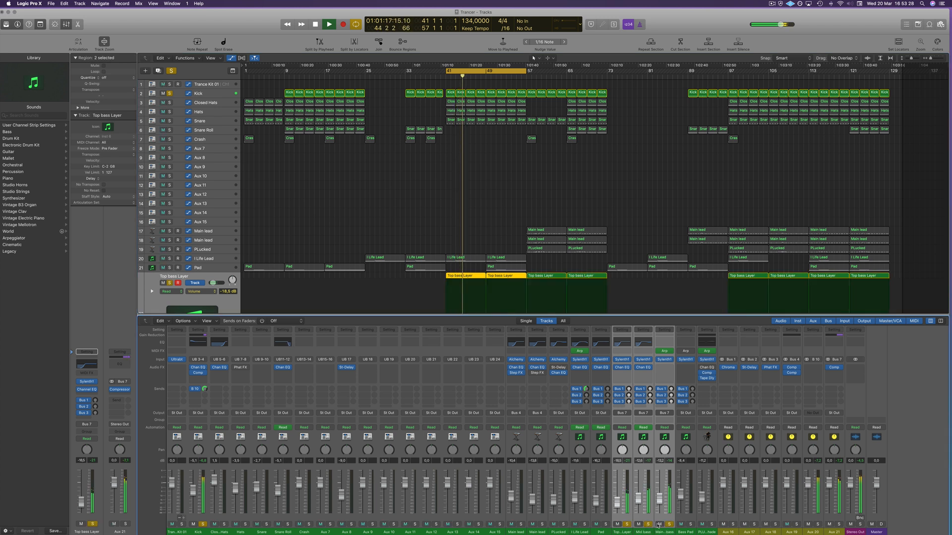
pyautogui.click(649, 525)
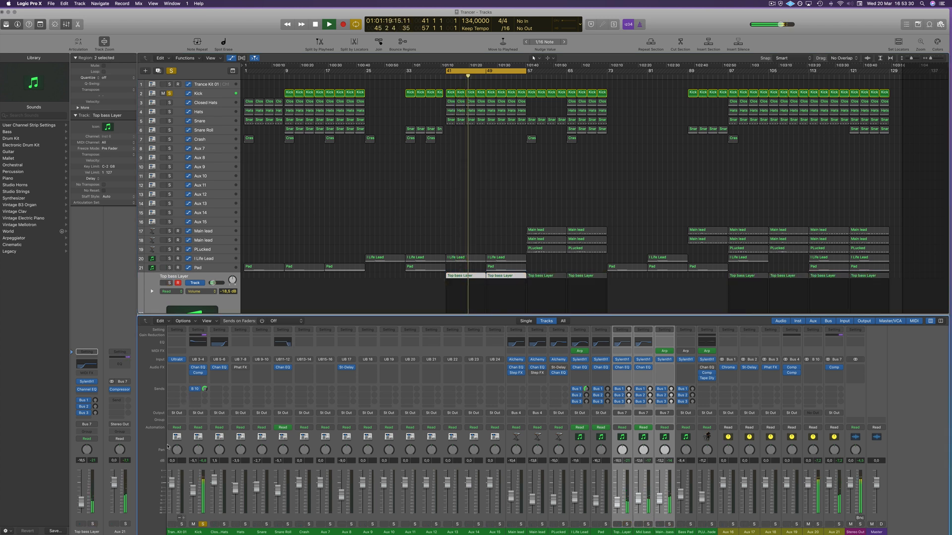
pyautogui.click(203, 524)
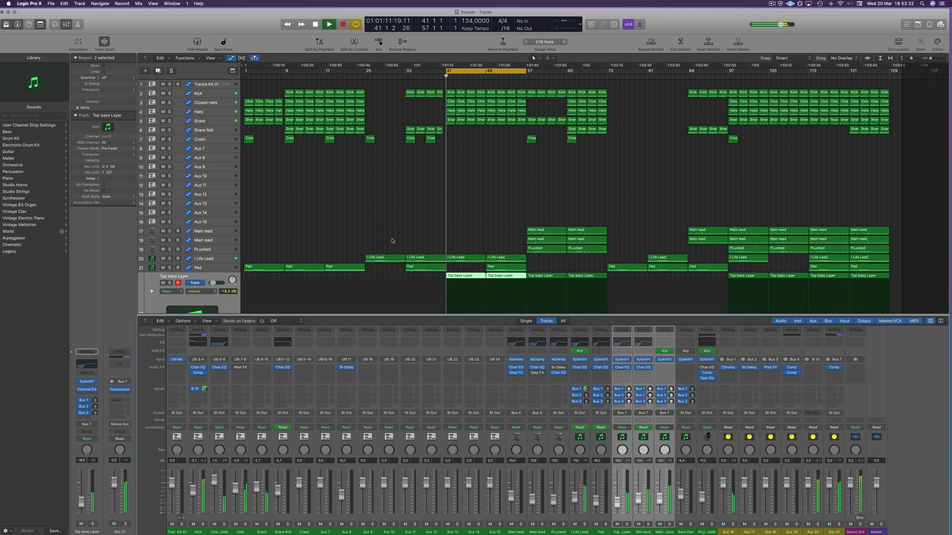
# Step: Automate the I Life Lead volume to drop to about -16 dB at bars 41 and 49, ramping back to -11.6 dB after each drop
pyautogui.click(396, 210)
pyautogui.scroll(-4, 396, 210)
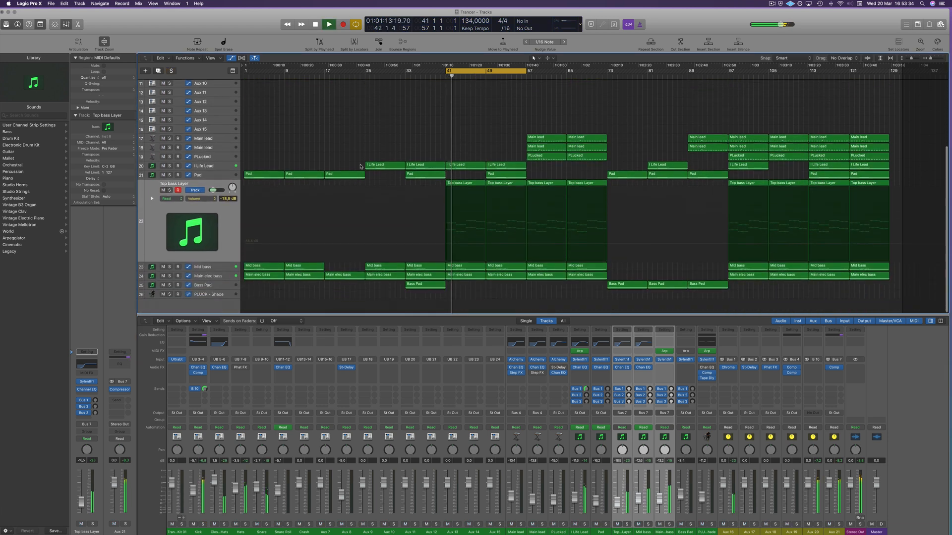
pyautogui.click(215, 160)
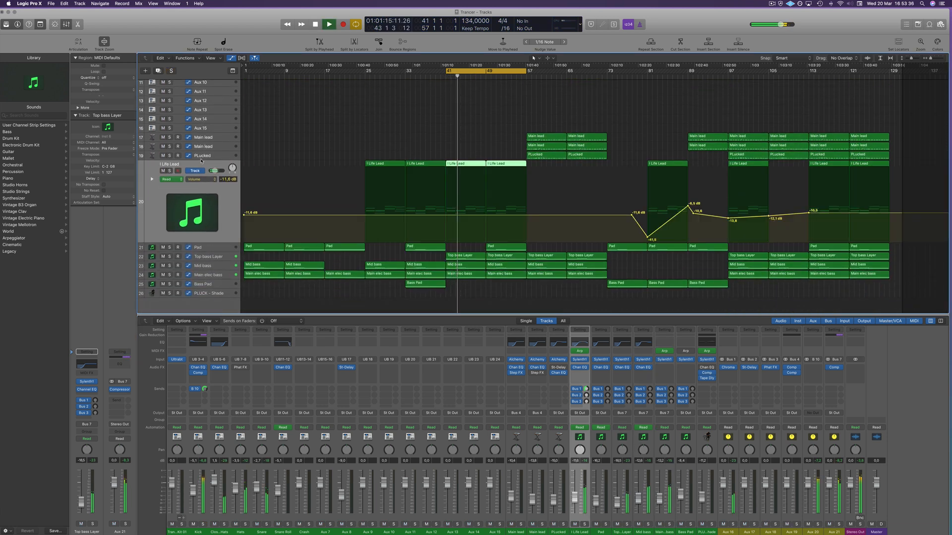
pyautogui.click(169, 172)
pyautogui.click(169, 171)
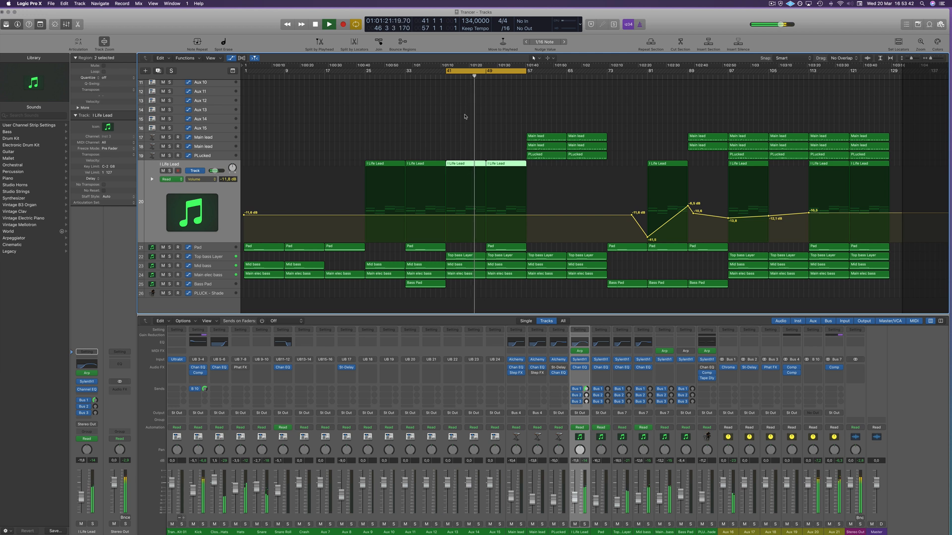
pyautogui.click(445, 215)
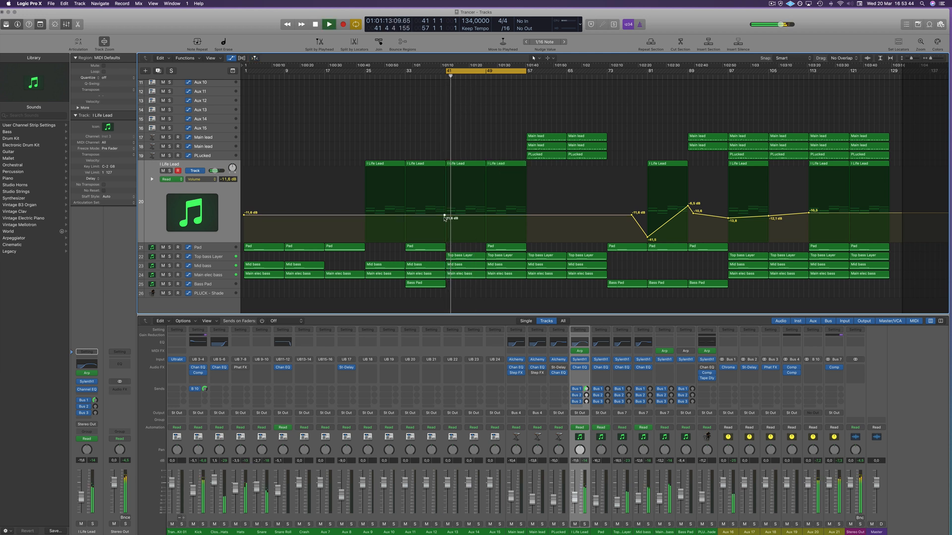
pyautogui.press('space')
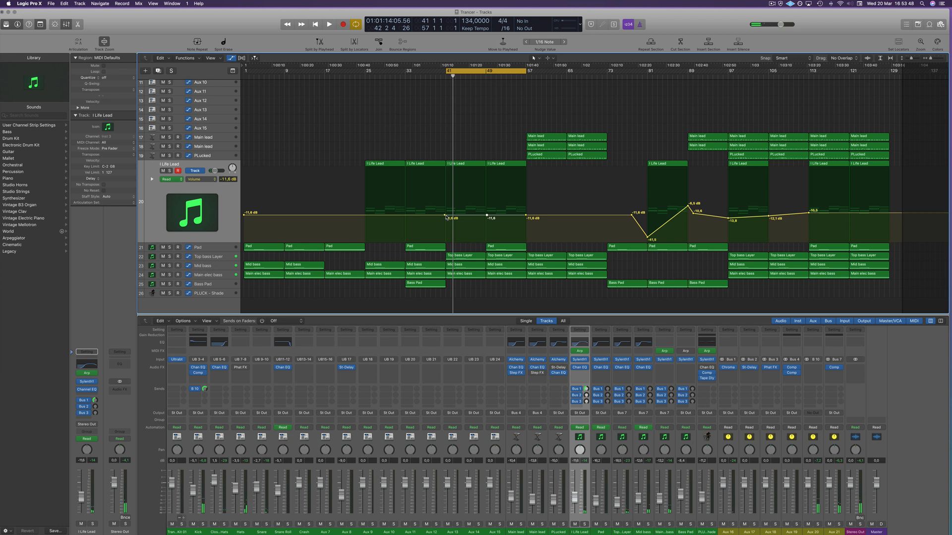
pyautogui.moveTo(445, 215); pyautogui.dragTo(446, 220)
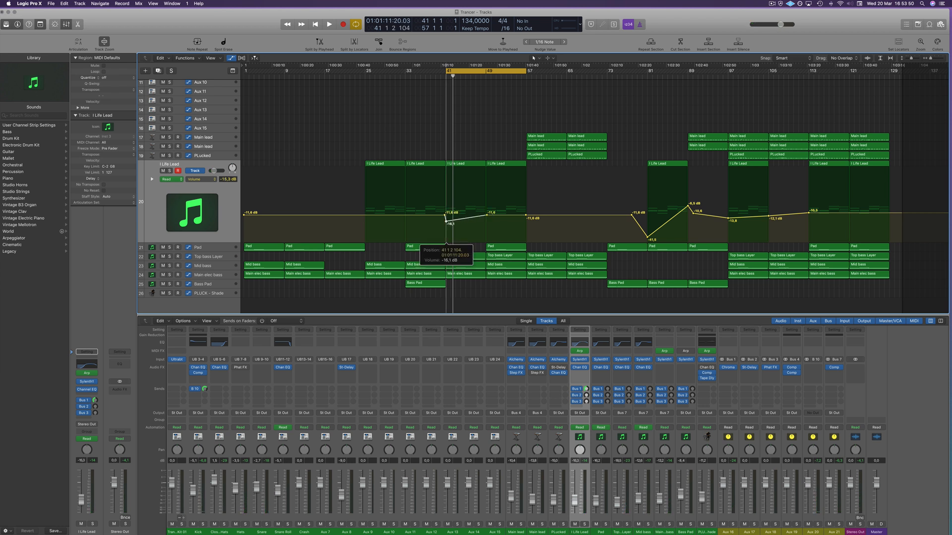
pyautogui.press('space')
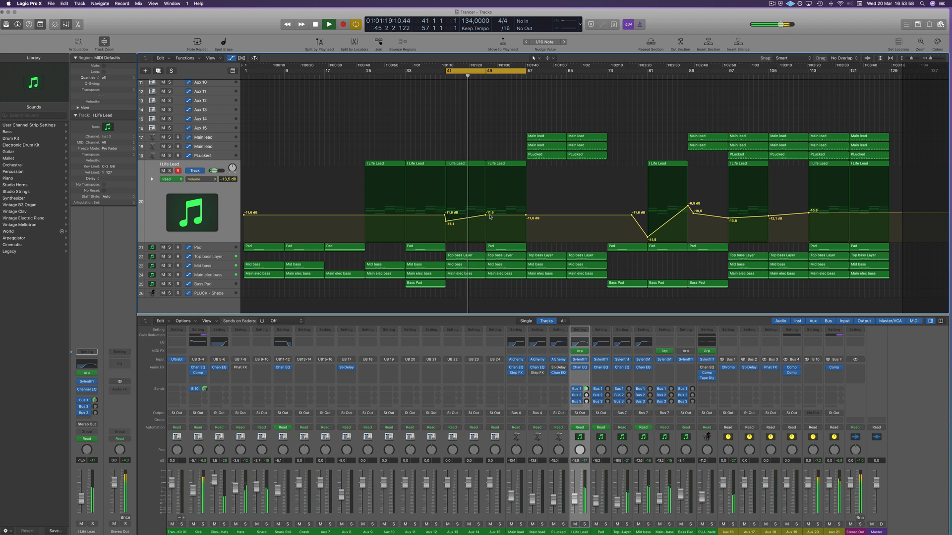
pyautogui.moveTo(490, 217); pyautogui.dragTo(486, 221)
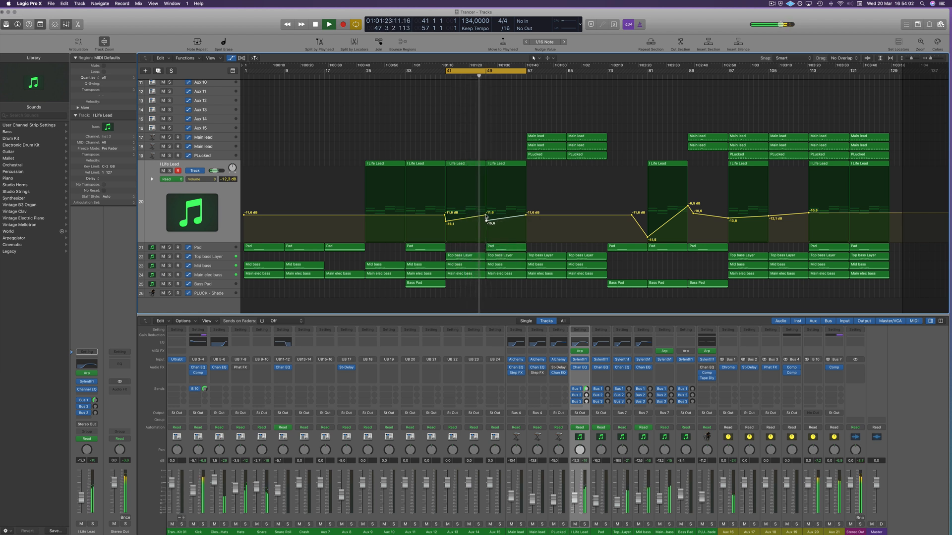
# Step: Extend the playback cycle to cover bars 41 to 73 and hide the mixer
pyautogui.scroll(2, 483, 147)
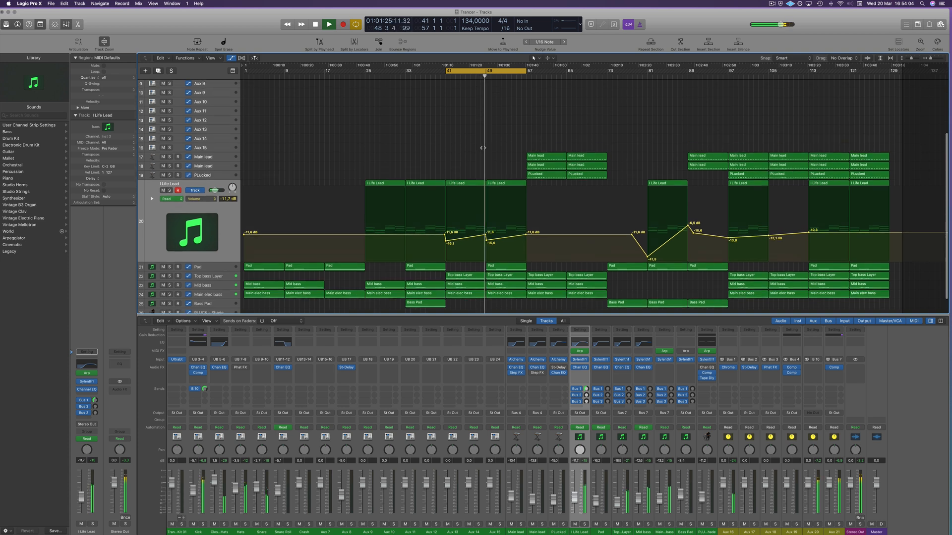
pyautogui.scroll(3, 482, 148)
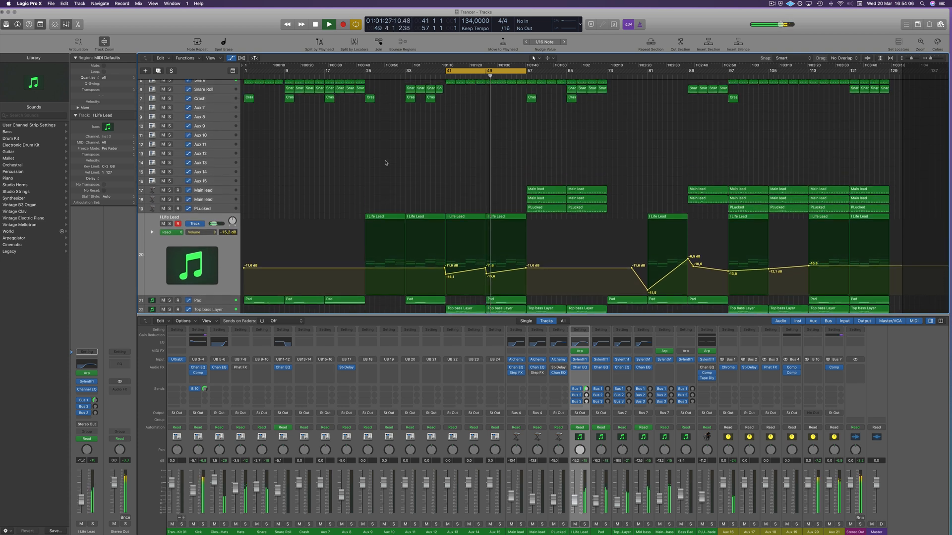
pyautogui.scroll(-2, 385, 163)
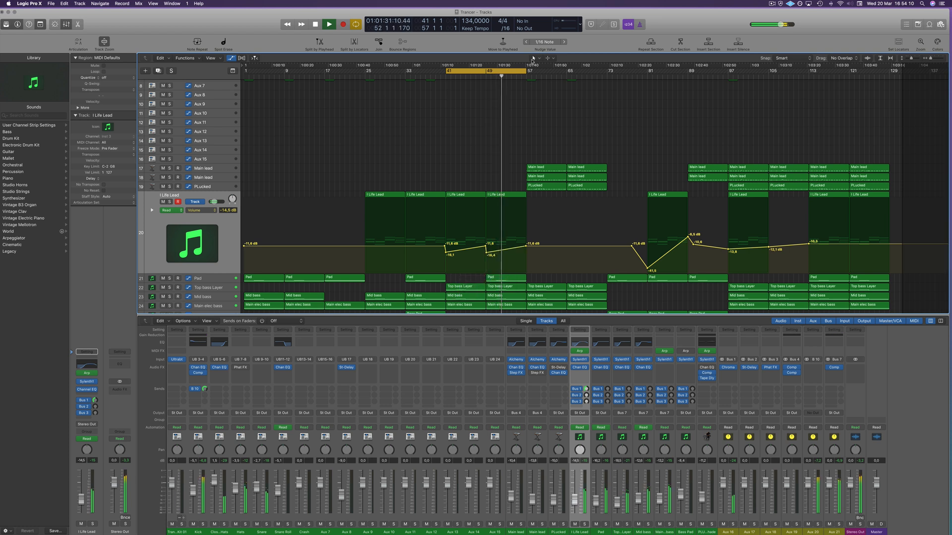
pyautogui.moveTo(526, 71); pyautogui.dragTo(608, 75)
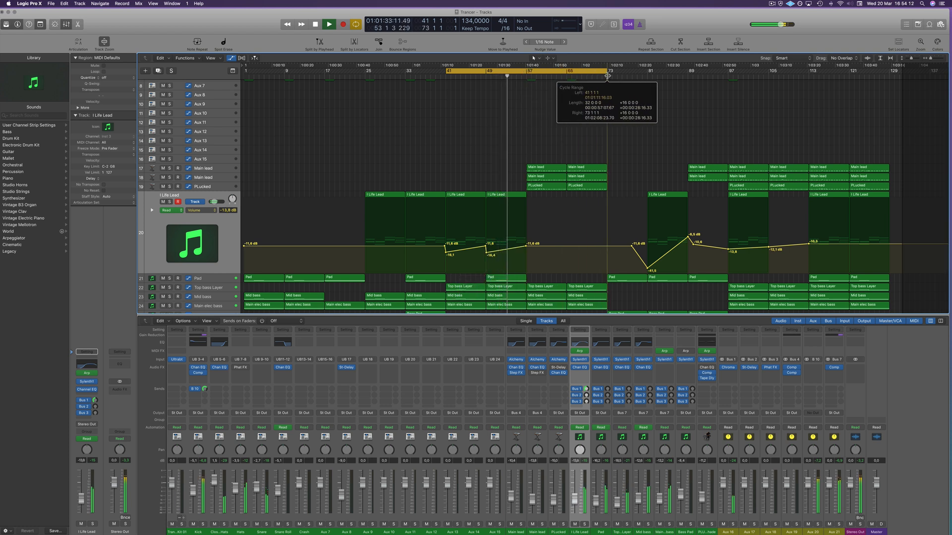
pyautogui.press('super+Up')
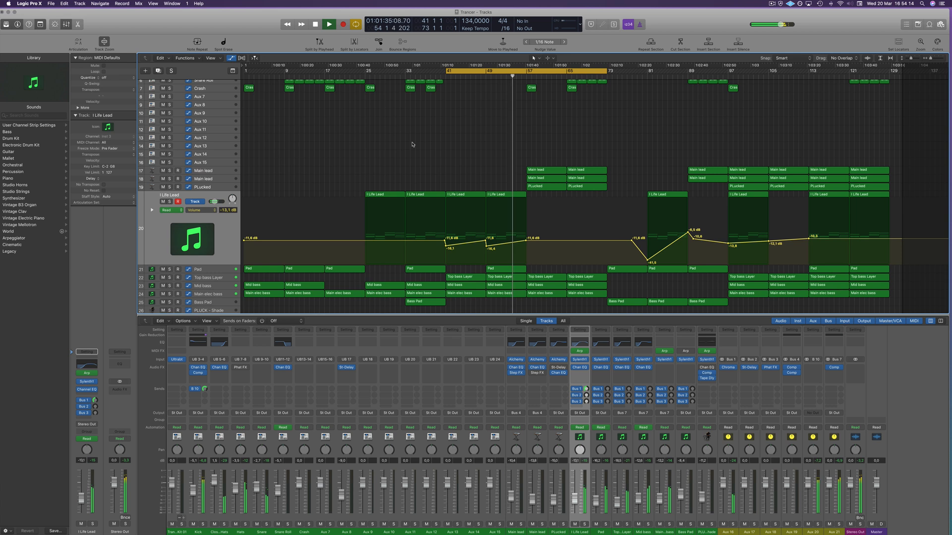
pyautogui.press('x')
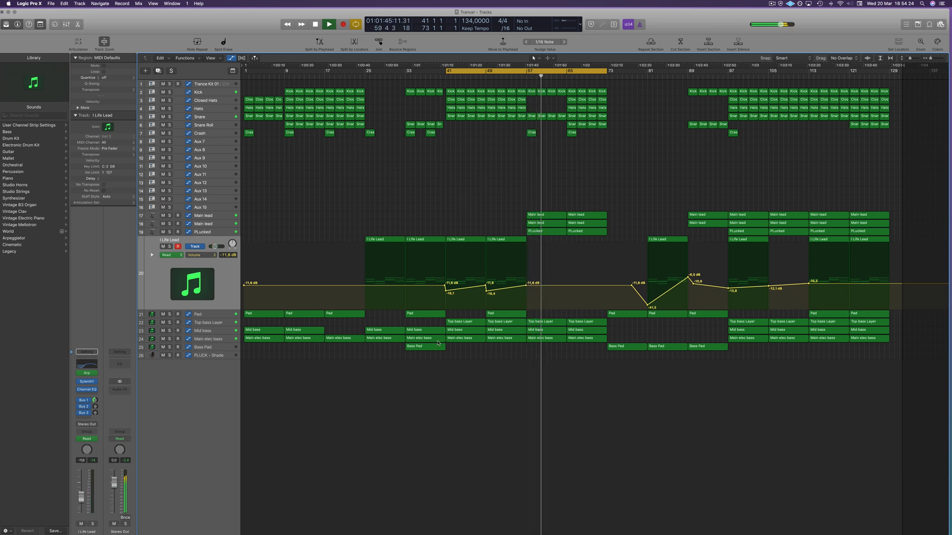
# Step: Try removing the two Mid bass regions between bars 57 and 73, and undo both deletions after auditioning
pyautogui.click(210, 331)
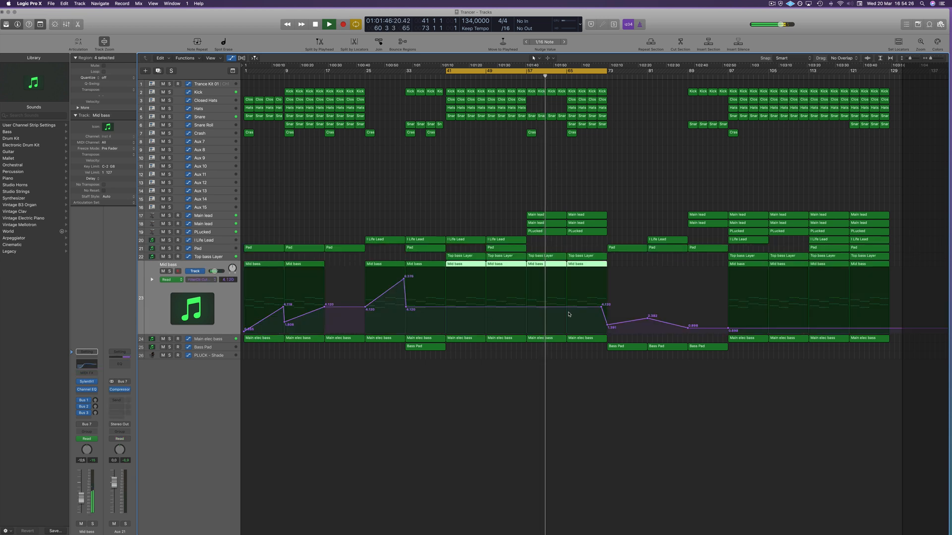
pyautogui.click(523, 307)
pyautogui.click(540, 265)
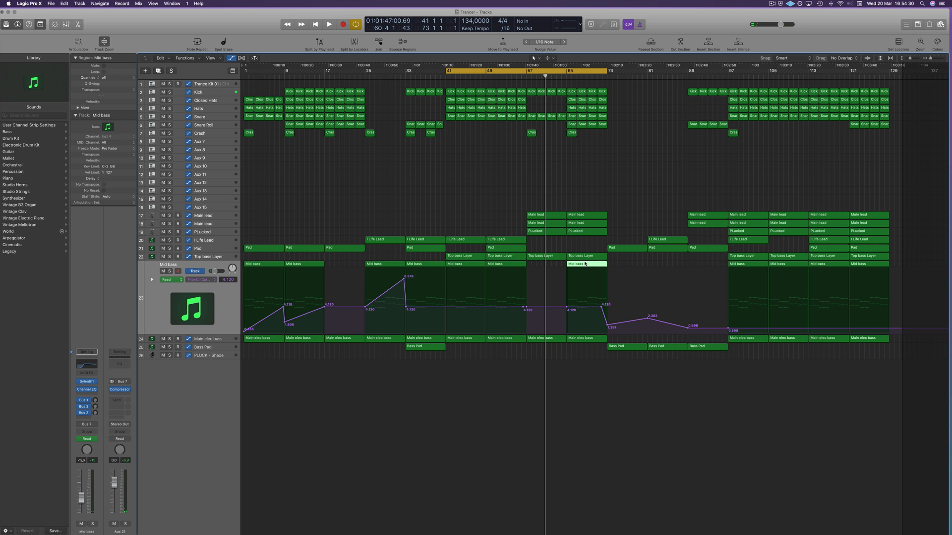
pyautogui.press('Delete')
pyautogui.press('space')
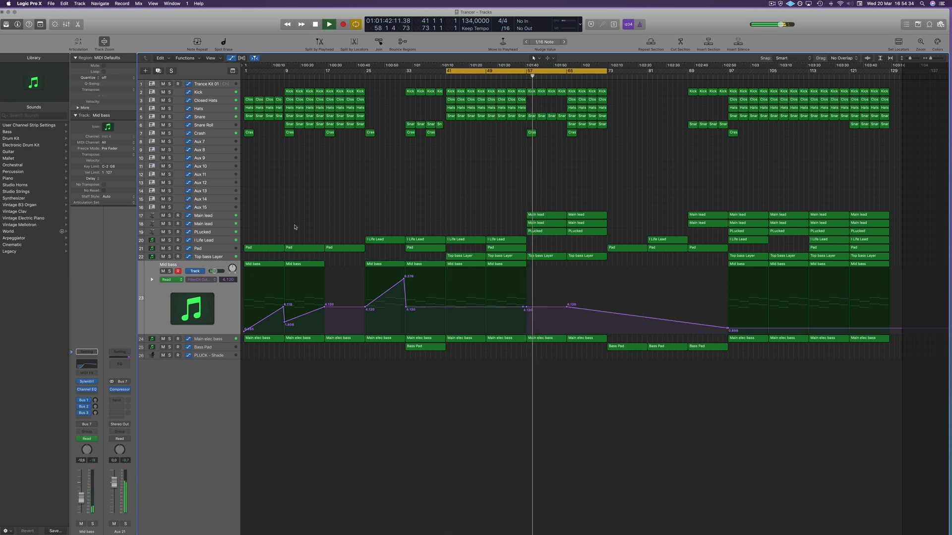
pyautogui.click(170, 257)
pyautogui.click(170, 257)
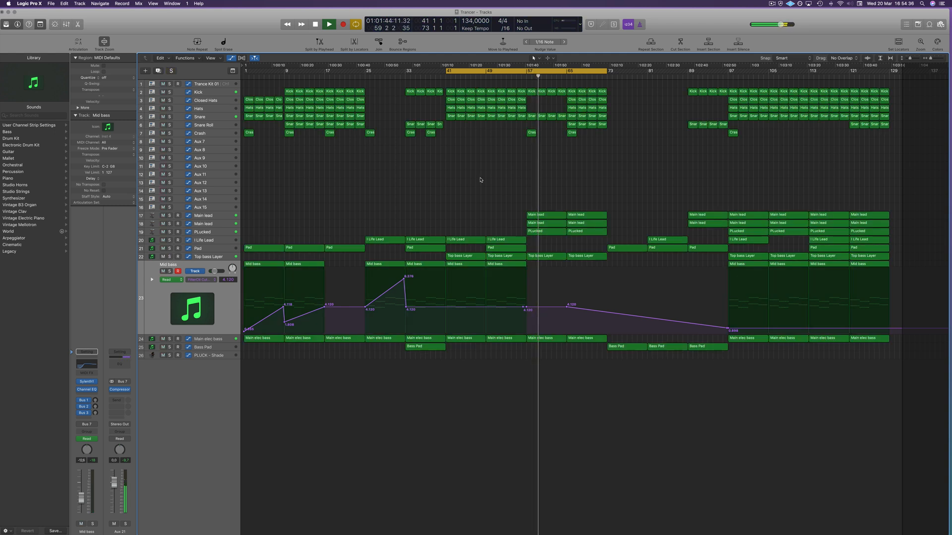
pyautogui.press('super+z')
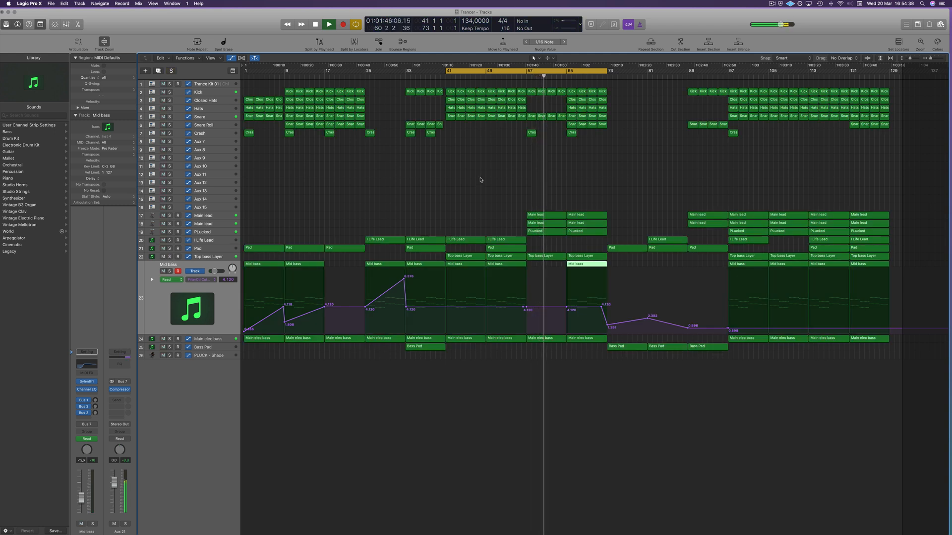
pyautogui.press('super+z')
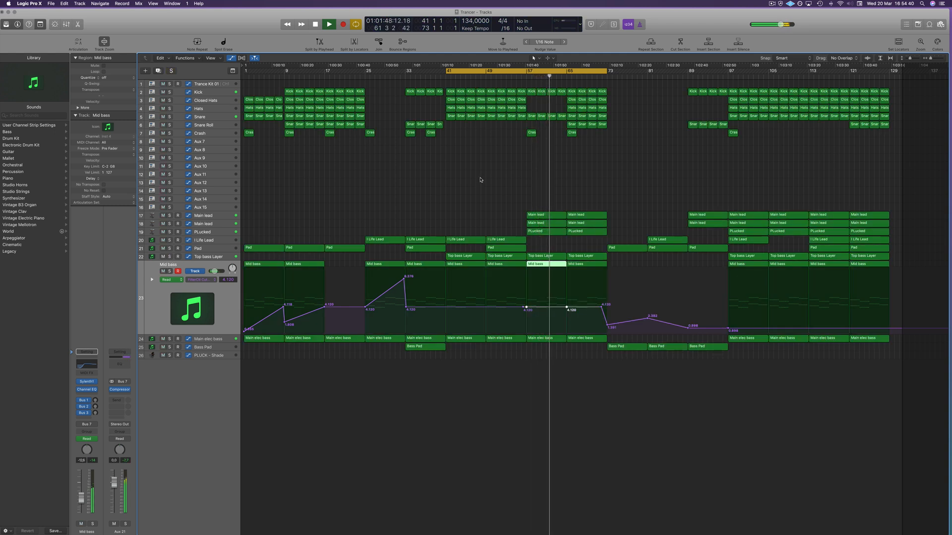
# Step: Delete both Mid bass regions between bars 57 and 73 and play the cycled section to review it
pyautogui.press('space')
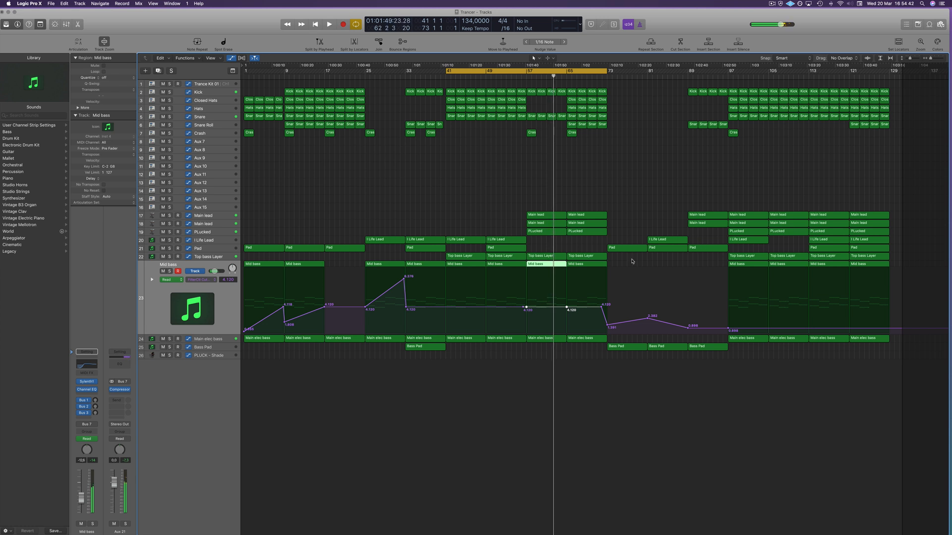
pyautogui.click(622, 264)
pyautogui.press('Delete')
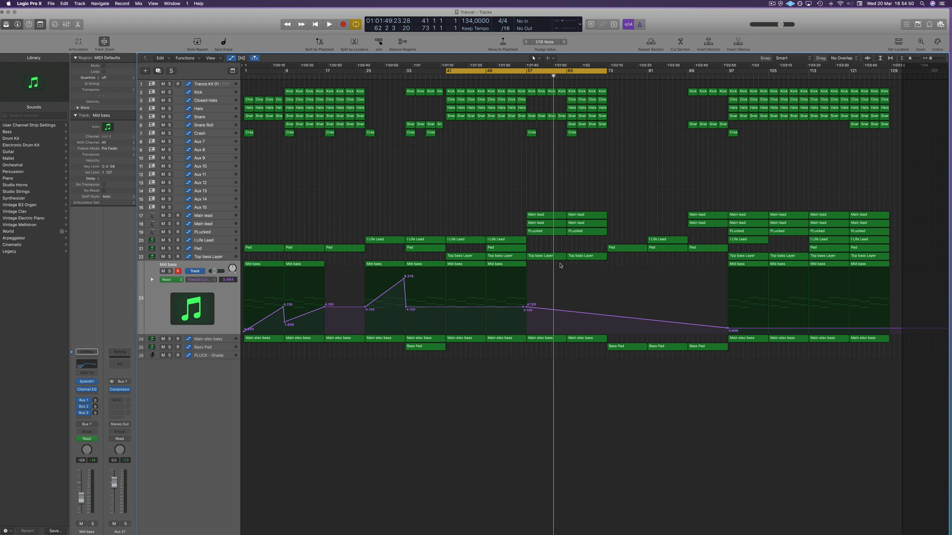
pyautogui.press('space')
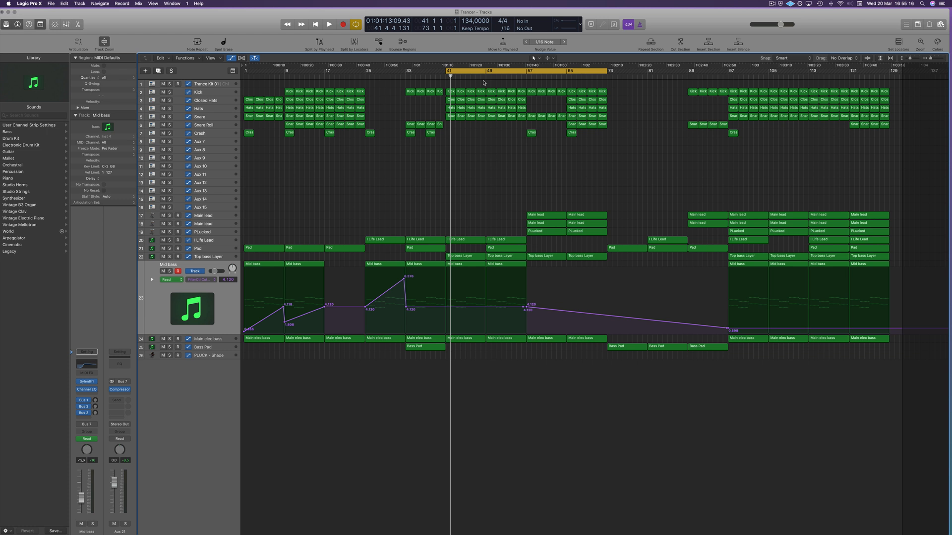
pyautogui.press('space')
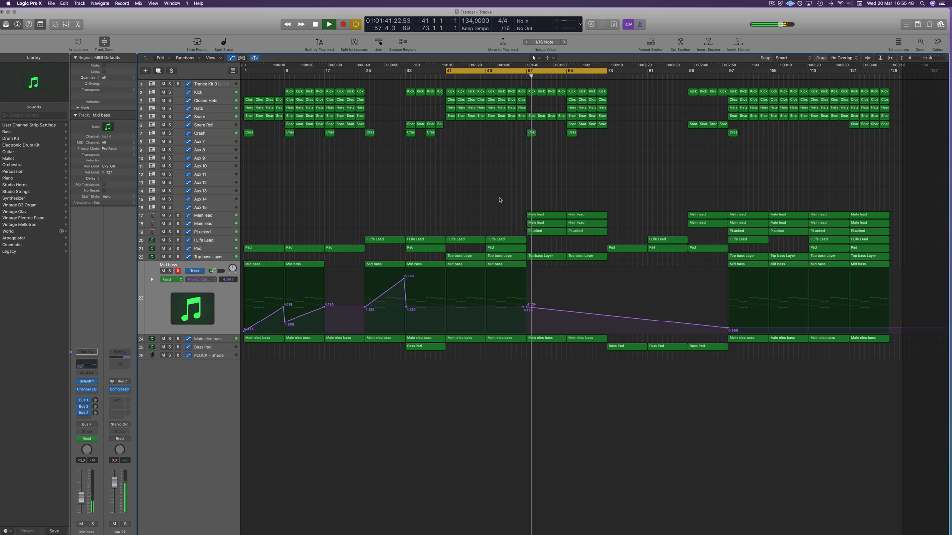
pyautogui.press('space')
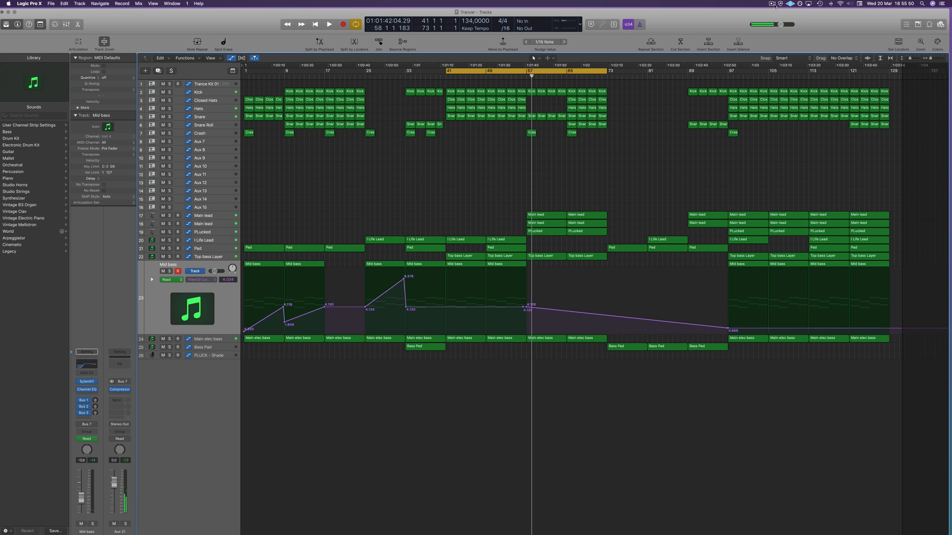